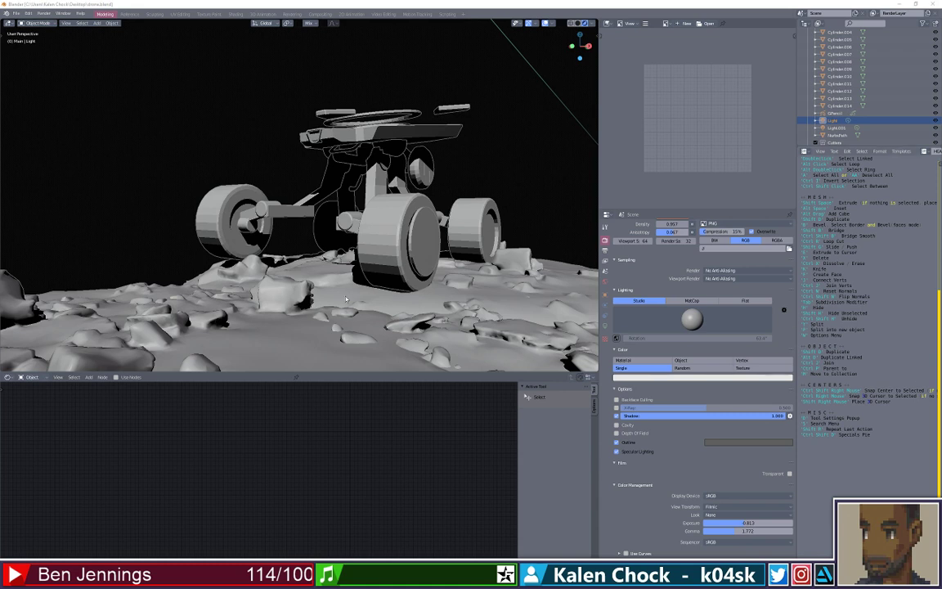
pyautogui.scroll(-4, 347, 298)
pyautogui.scroll(3, 365, 281)
pyautogui.scroll(1, 367, 281)
pyautogui.scroll(-1, 325, 243)
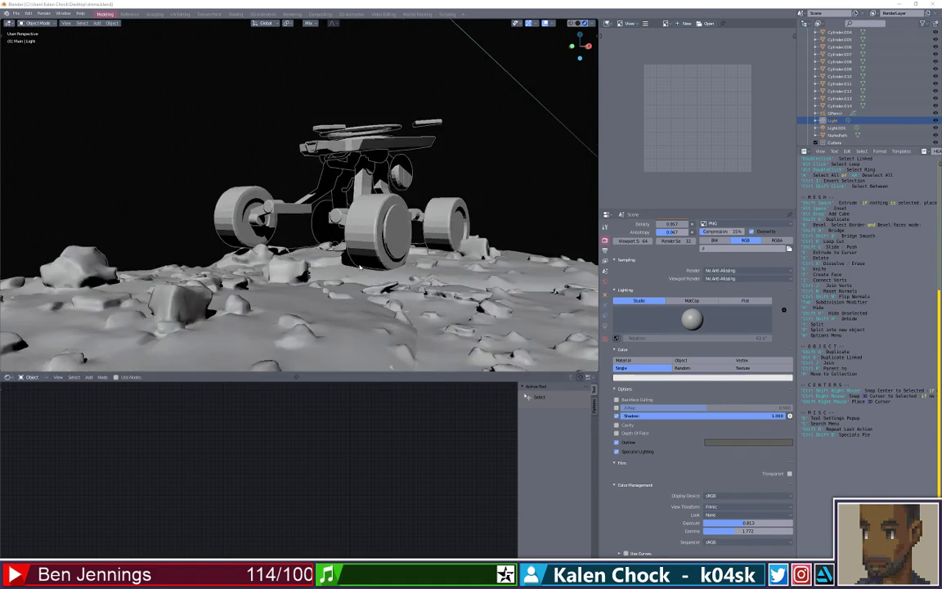
pyautogui.scroll(1, 326, 243)
pyautogui.click(16, 14)
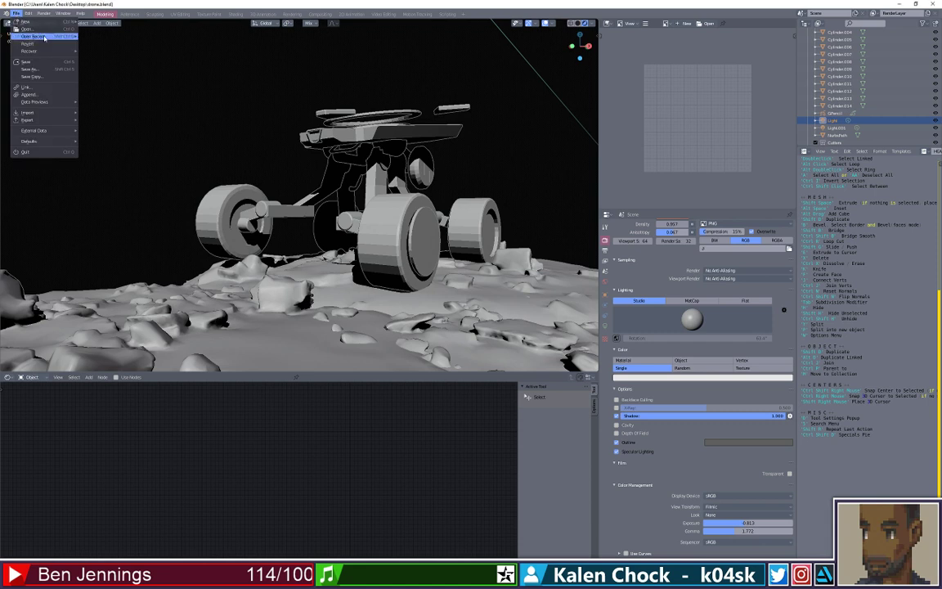
pyautogui.moveTo(43, 37)
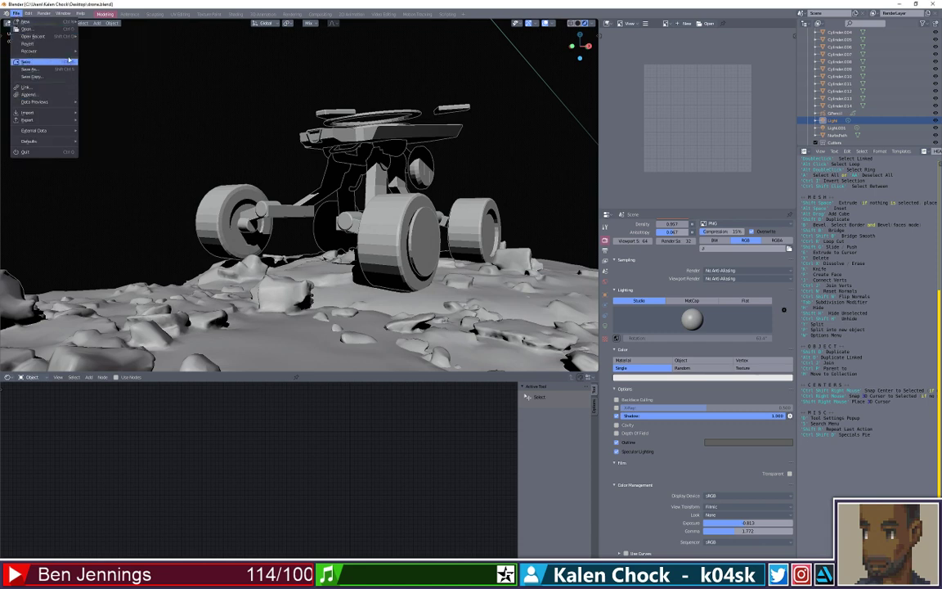
# - Switch the viewport from rendered to solid shading
pyautogui.press('z')
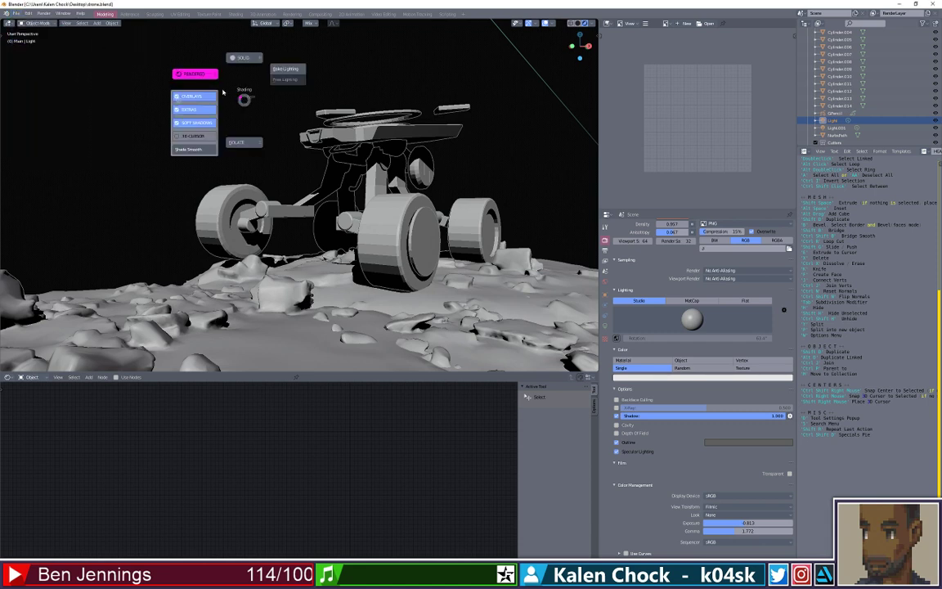
pyautogui.click(242, 61)
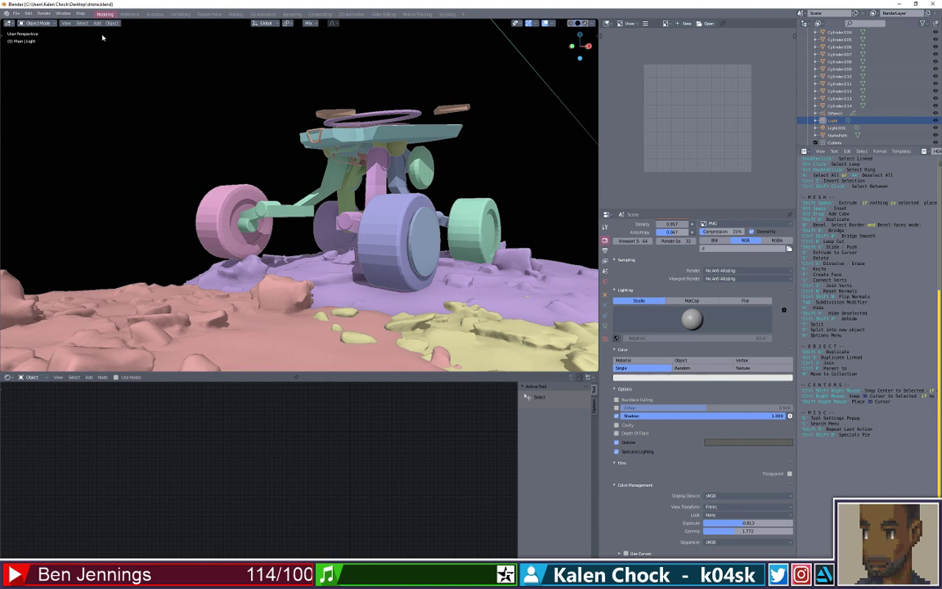
# - Start an OBJ import and browse to the 3D folder inside Dropbox on the Projects (P:) drive
pyautogui.click(17, 15)
pyautogui.moveTo(74, 51)
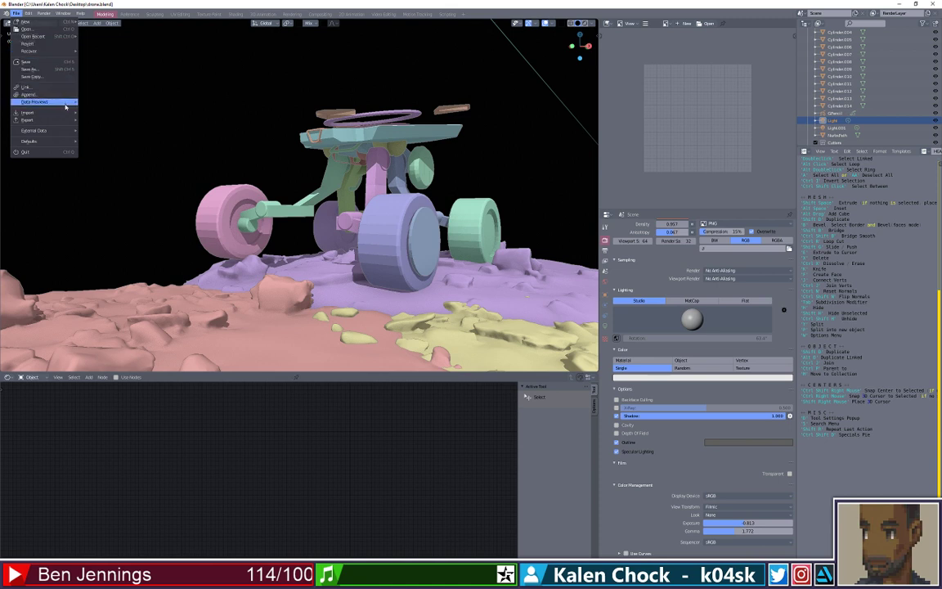
pyautogui.moveTo(65, 112)
pyautogui.click(123, 149)
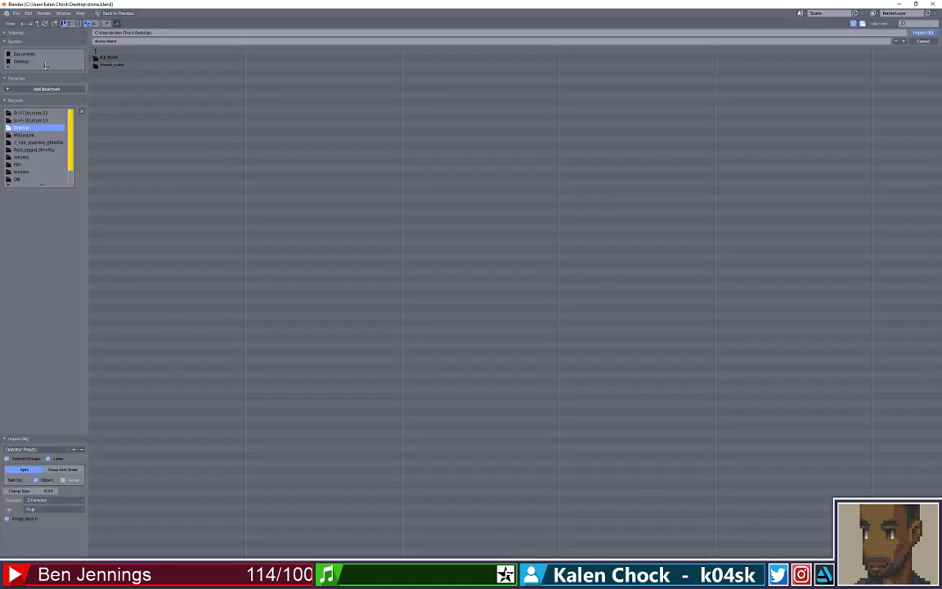
pyautogui.click(26, 34)
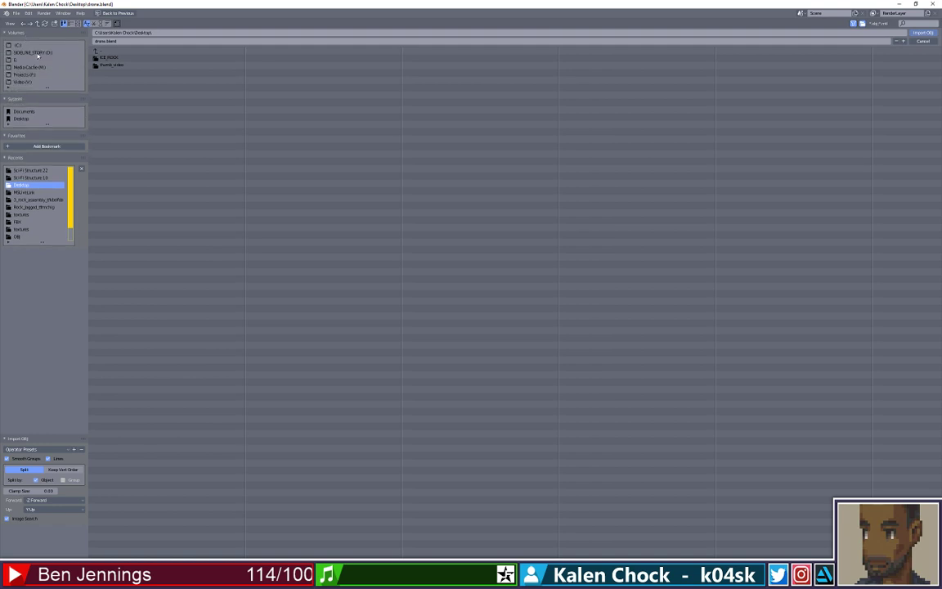
pyautogui.click(33, 68)
pyautogui.click(33, 75)
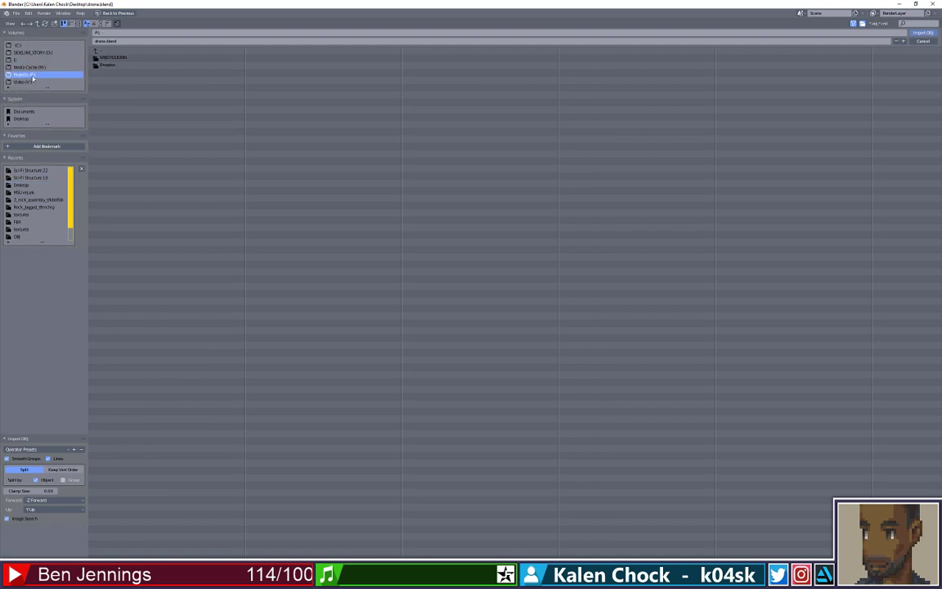
pyautogui.doubleClick(122, 64)
pyautogui.doubleClick(123, 64)
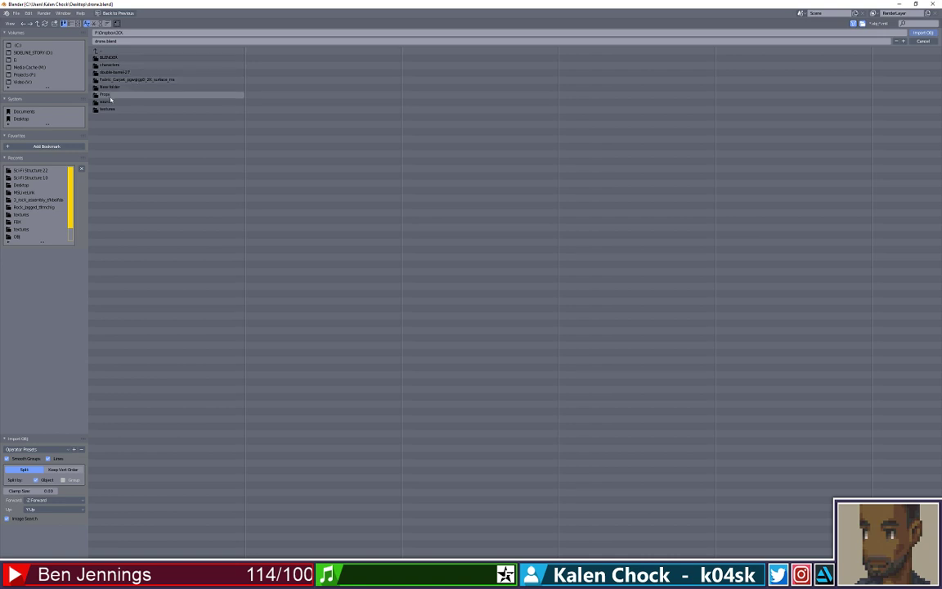
# - Import Male Viz 05_Body.OBJ from the OBJ folder of Male Viz 05 in the characters folder
pyautogui.doubleClick(116, 65)
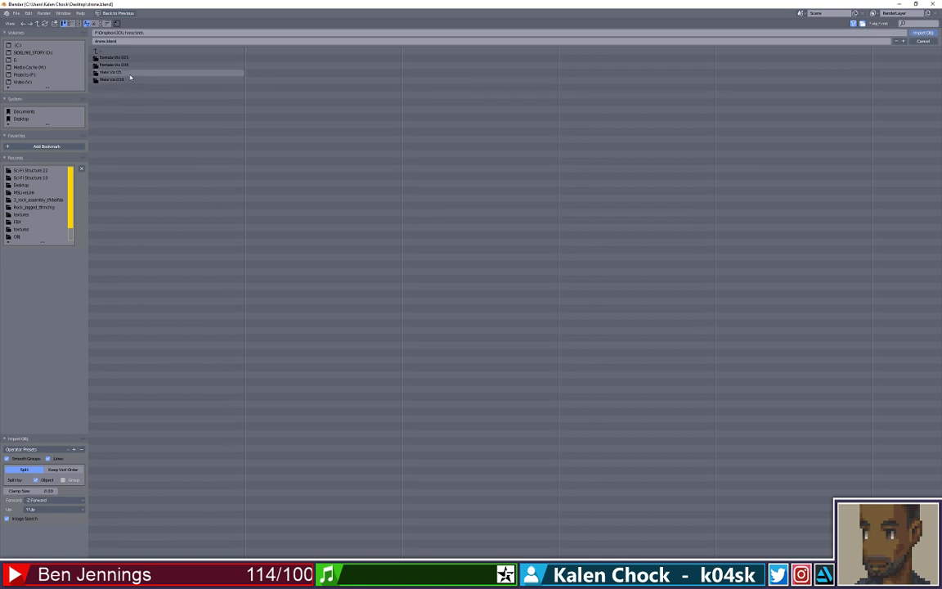
pyautogui.doubleClick(119, 72)
pyautogui.doubleClick(115, 58)
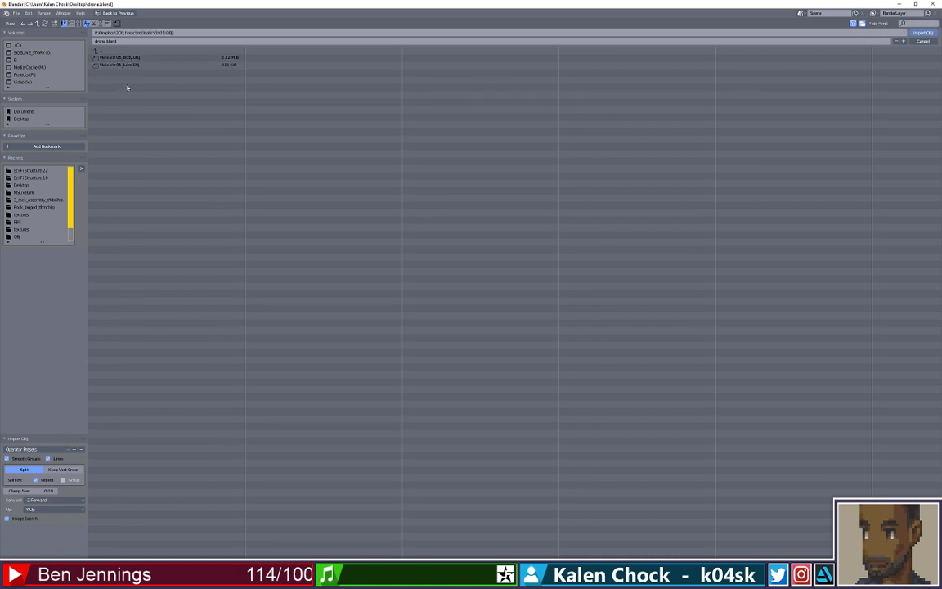
pyautogui.click(130, 58)
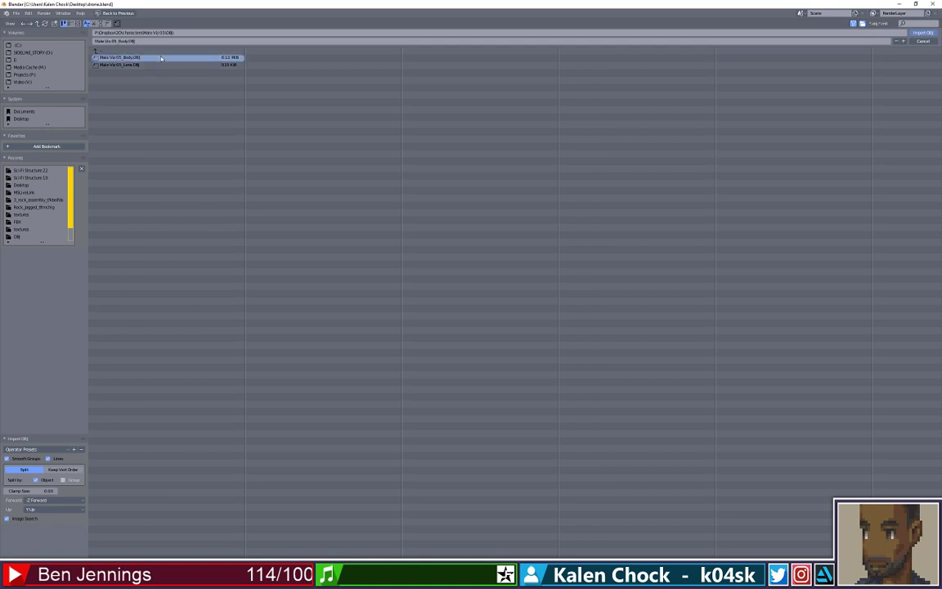
pyautogui.click(917, 33)
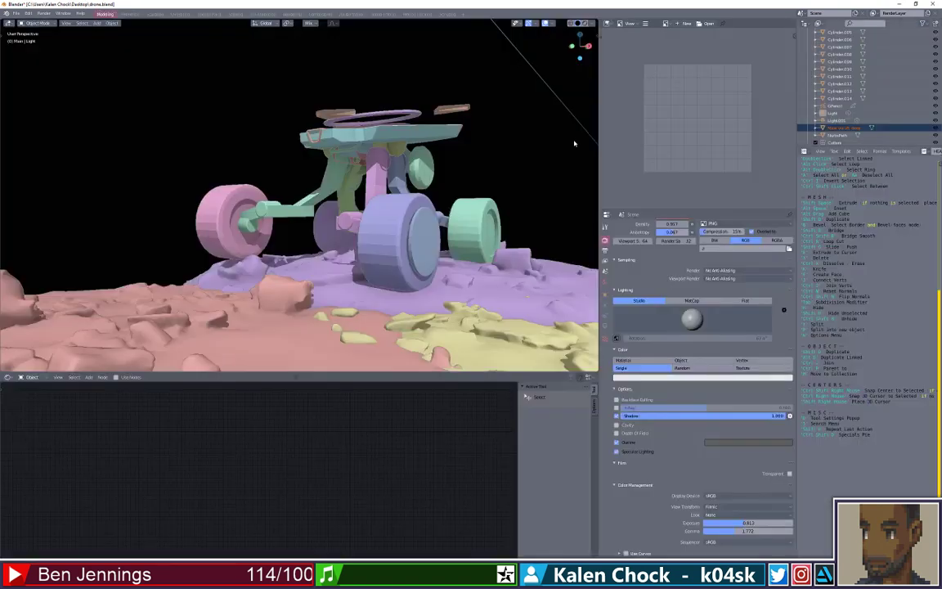
# - Scale the imported male figure down to about a quarter of its size, in proportion to the rover
pyautogui.scroll(-4, 396, 176)
pyautogui.scroll(1, 397, 177)
pyautogui.scroll(-4, 395, 176)
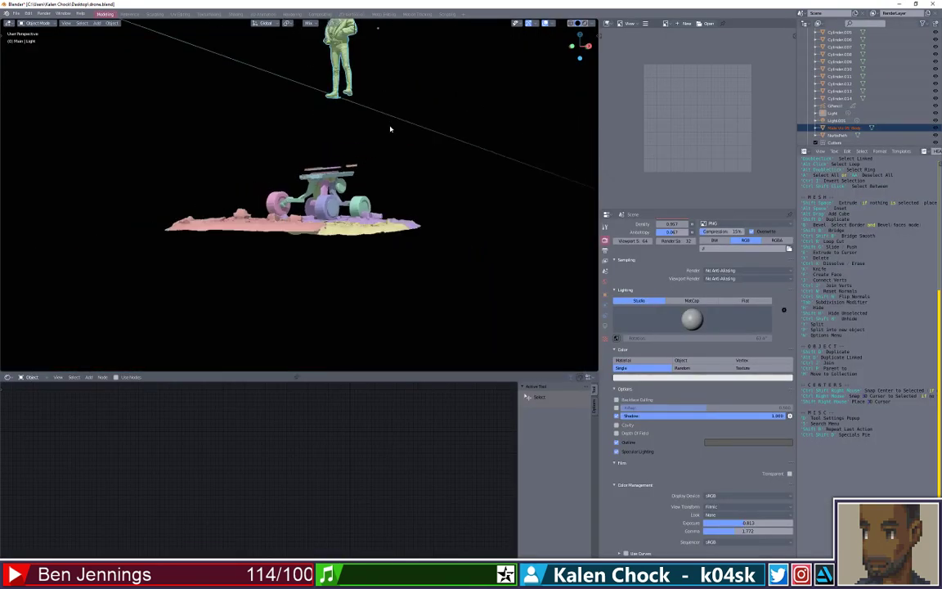
pyautogui.moveTo(389, 128); pyautogui.dragTo(397, 143)
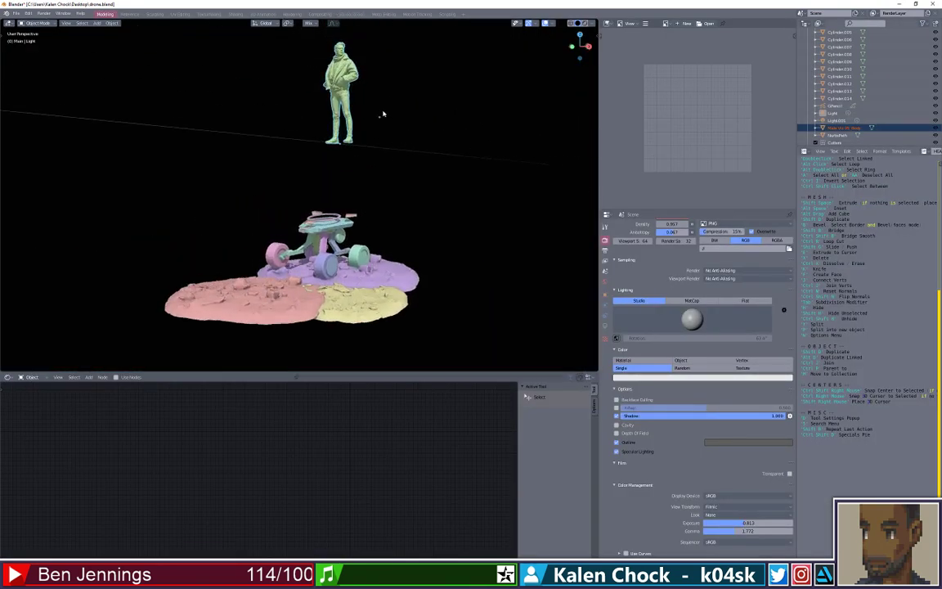
pyautogui.press('s')
pyautogui.click(347, 133)
pyautogui.press('g')
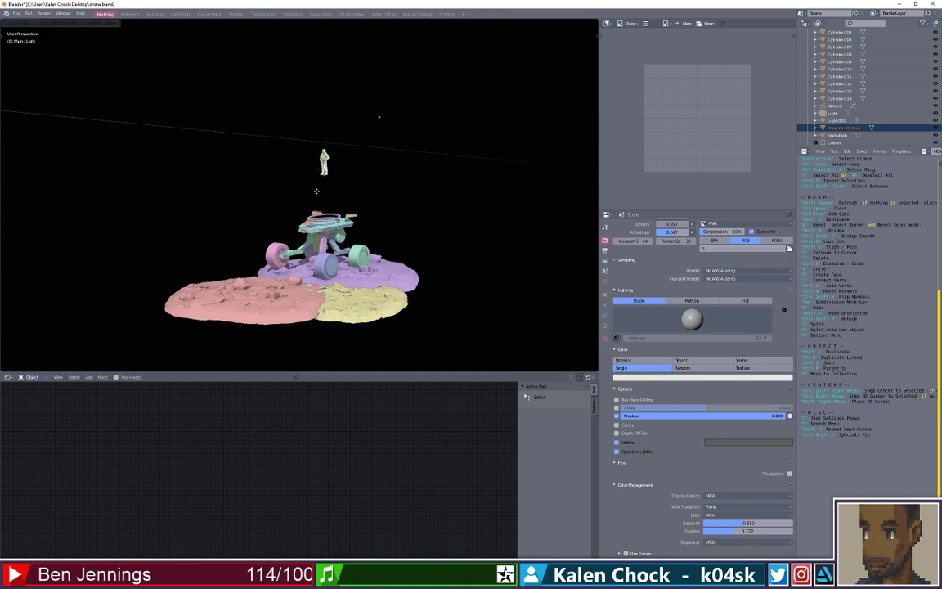
pyautogui.click(314, 249)
pyautogui.hotkey('ctrl', 'z')
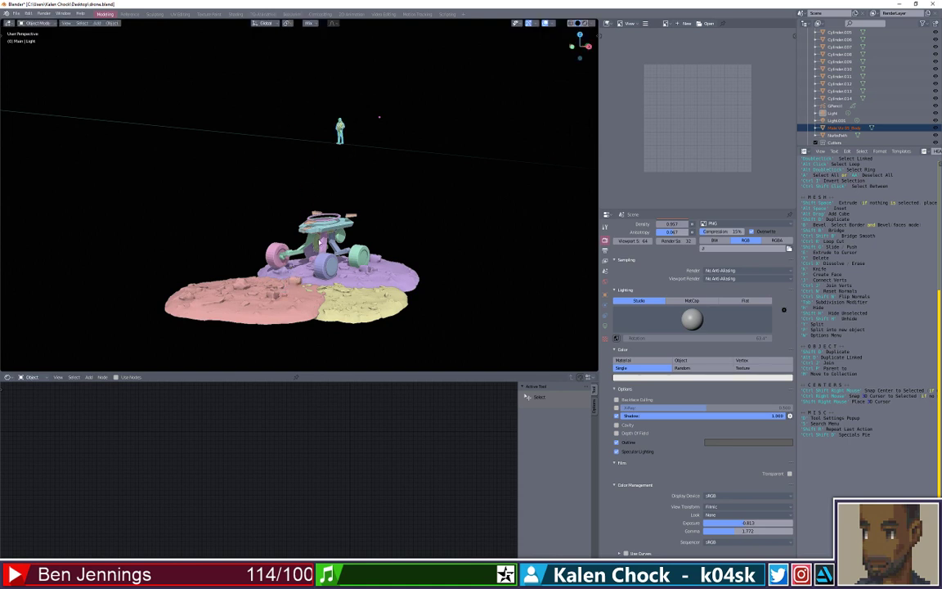
# - Lower the male figure along Z to ground level and shift it along Y in front of the rover
pyautogui.press('g')
pyautogui.press('z')
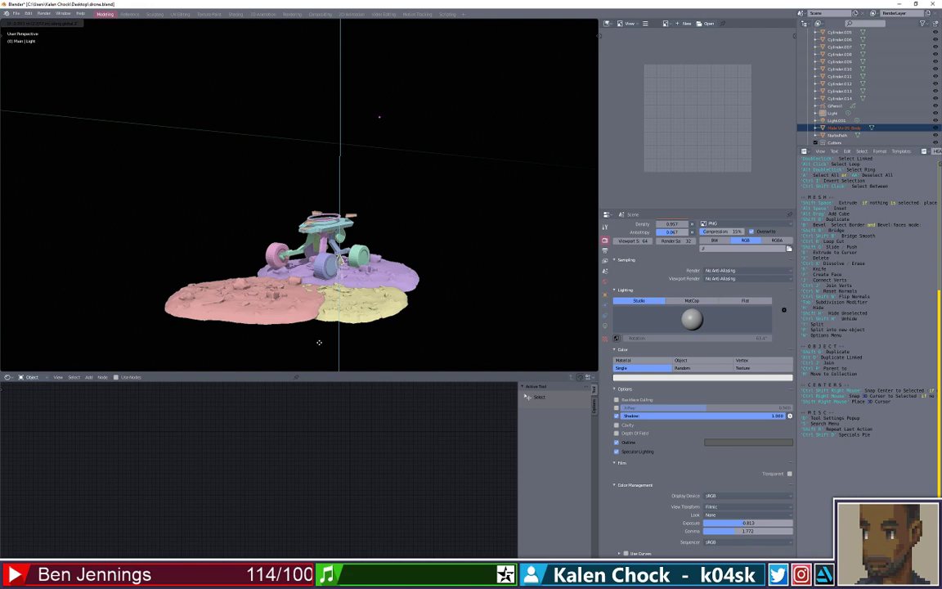
pyautogui.click(321, 330)
pyautogui.press('g')
pyautogui.press('y')
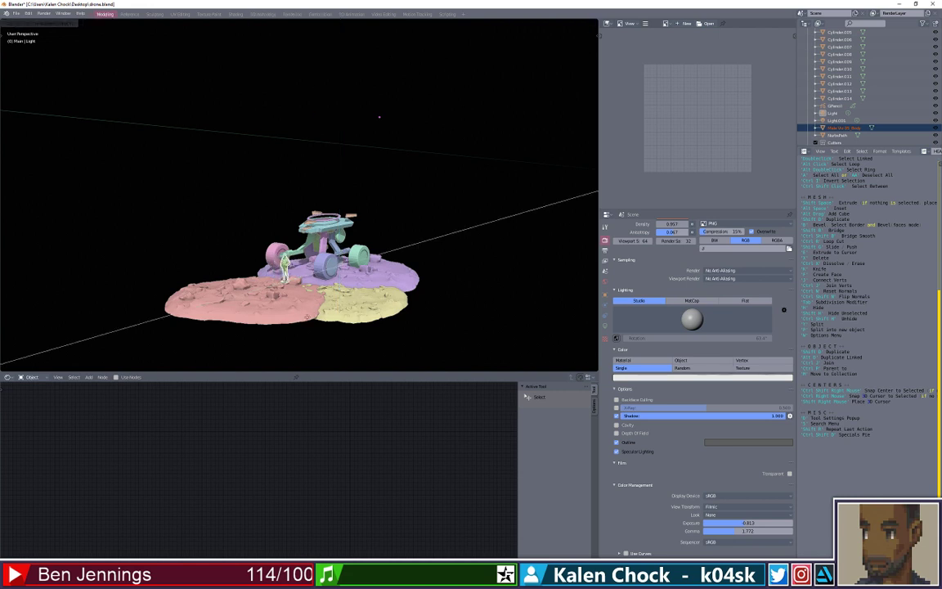
pyautogui.click(300, 320)
# - Reposition the male figure on the reddish rocky ground, clear of the rover's pink wheel
pyautogui.scroll(4, 304, 286)
pyautogui.scroll(-1, 309, 275)
pyautogui.scroll(4, 309, 274)
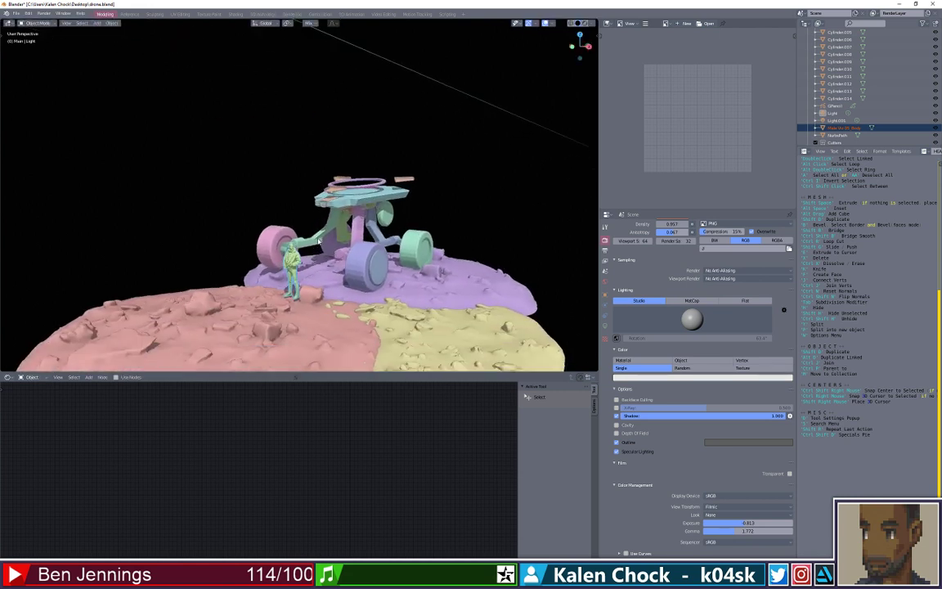
pyautogui.press('g')
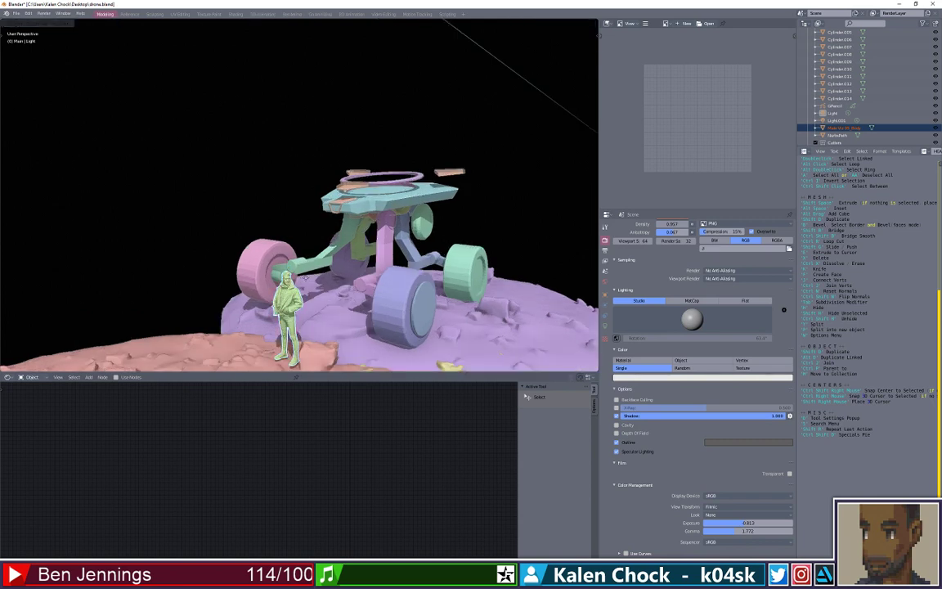
pyautogui.click(269, 294)
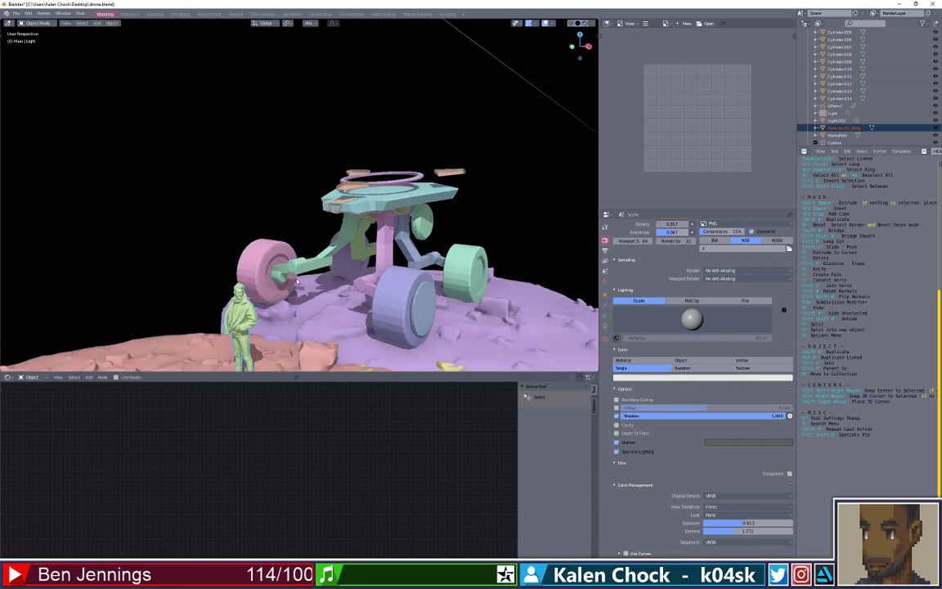
pyautogui.moveTo(267, 253); pyautogui.dragTo(302, 237)
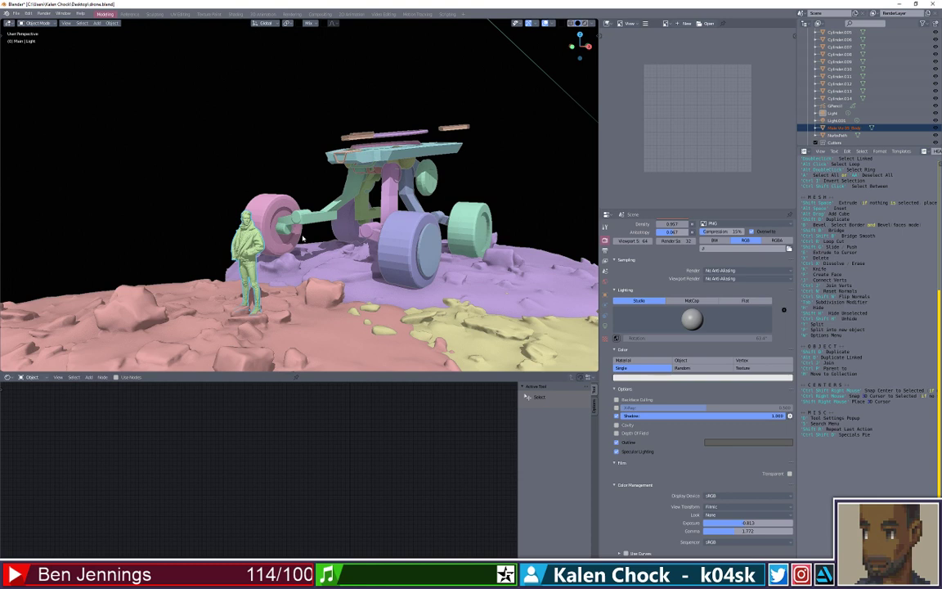
pyautogui.press('g')
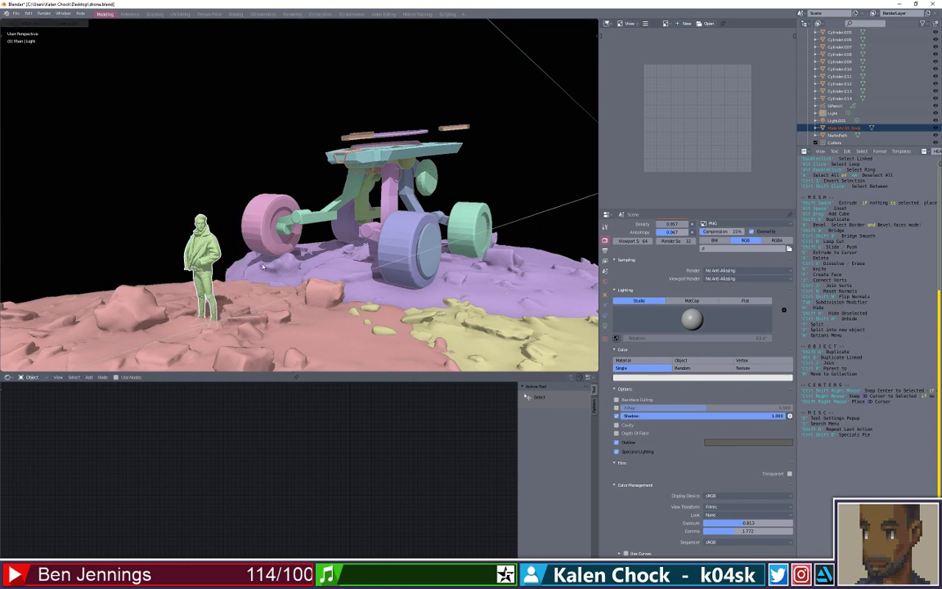
pyautogui.click(264, 266)
# - Rotate the male figure about 30° around the Z axis
pyautogui.press('r')
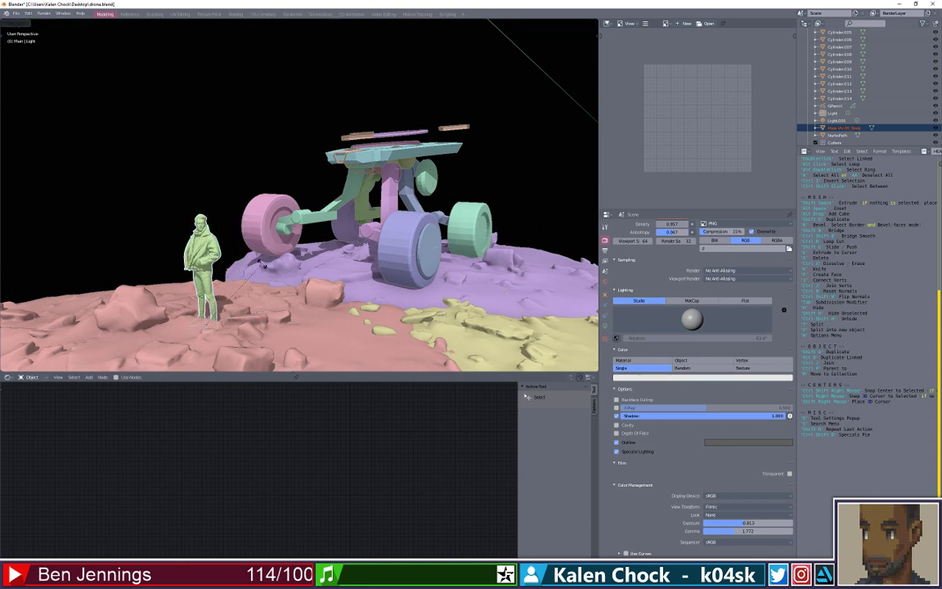
pyautogui.press('z')
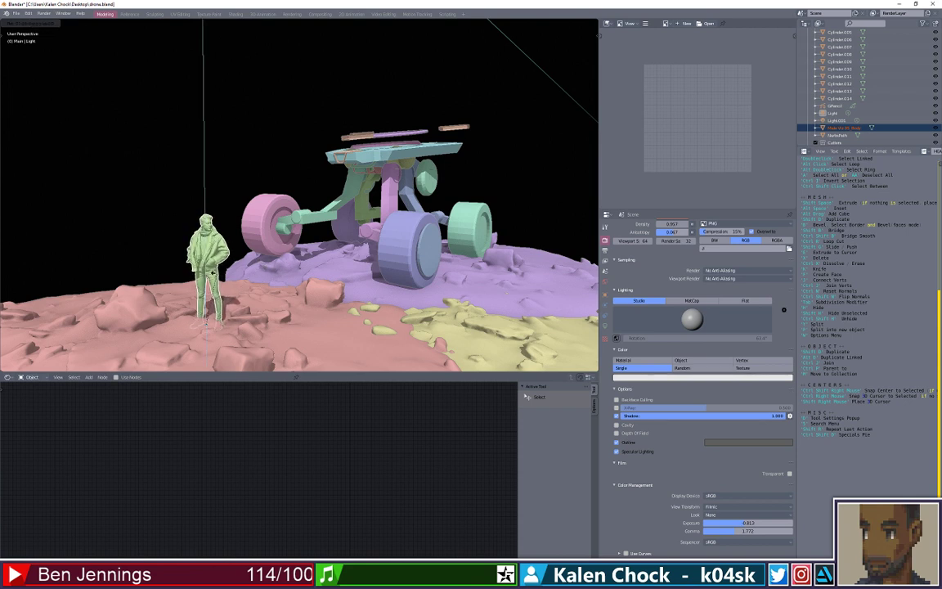
pyautogui.click(197, 252)
# - Show the active light's object properties and set its X, Y and Z scale to -0.314
pyautogui.moveTo(266, 286); pyautogui.dragTo(297, 262)
pyautogui.scroll(2, 297, 262)
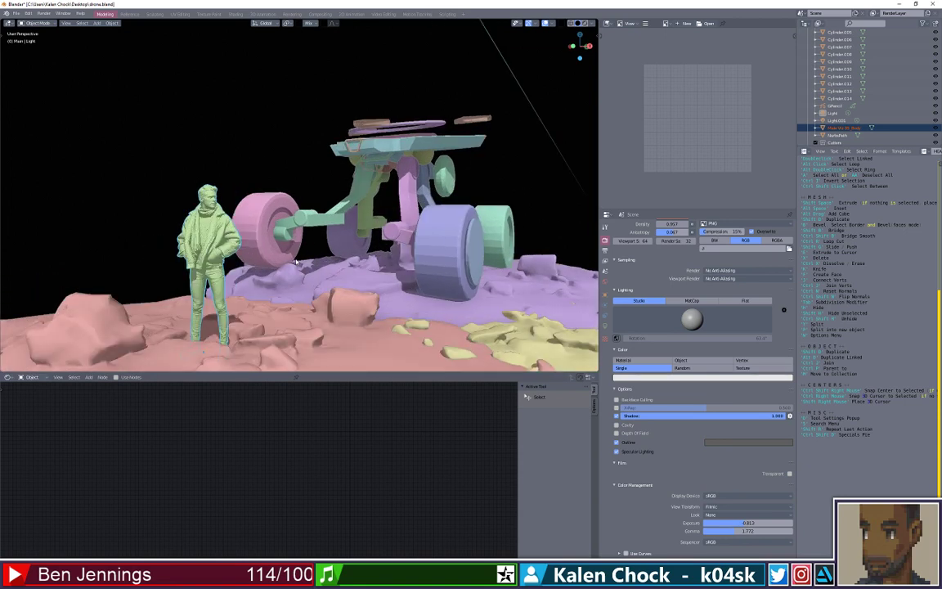
pyautogui.moveTo(290, 266); pyautogui.dragTo(301, 256)
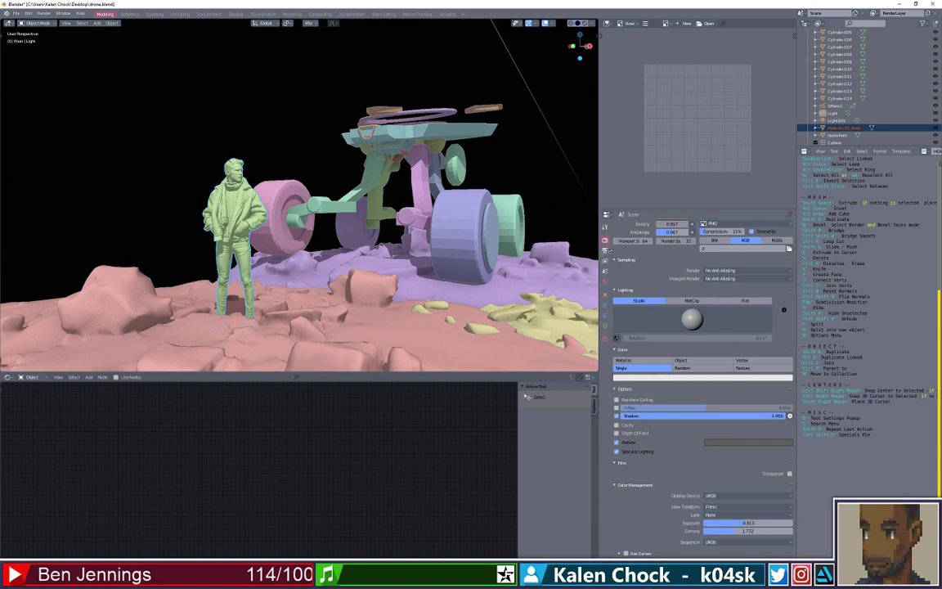
pyautogui.click(605, 293)
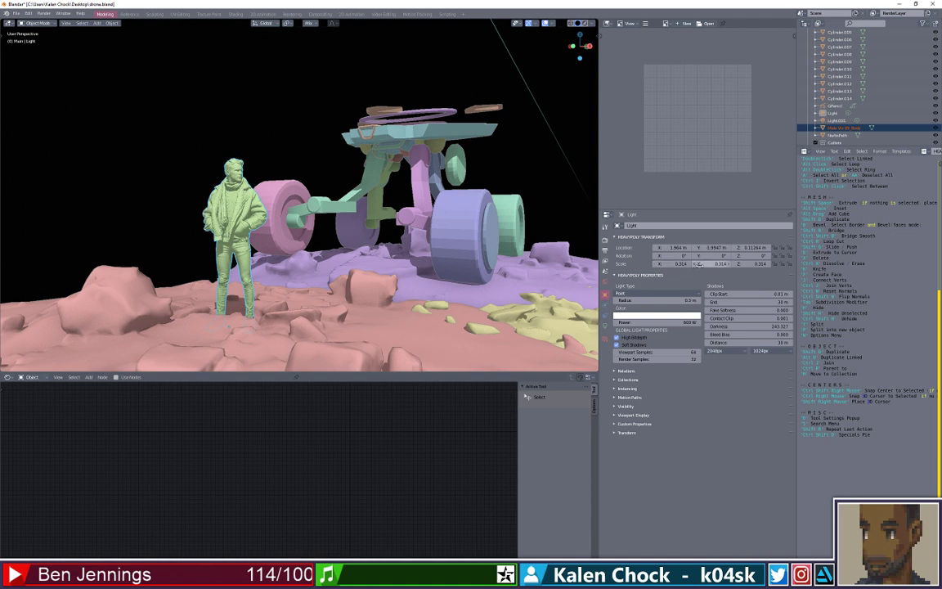
pyautogui.click(673, 264)
pyautogui.click(682, 261)
pyautogui.click(710, 262)
pyautogui.click(703, 263)
pyautogui.press('Return')
pyautogui.click(742, 263)
pyautogui.press('Return')
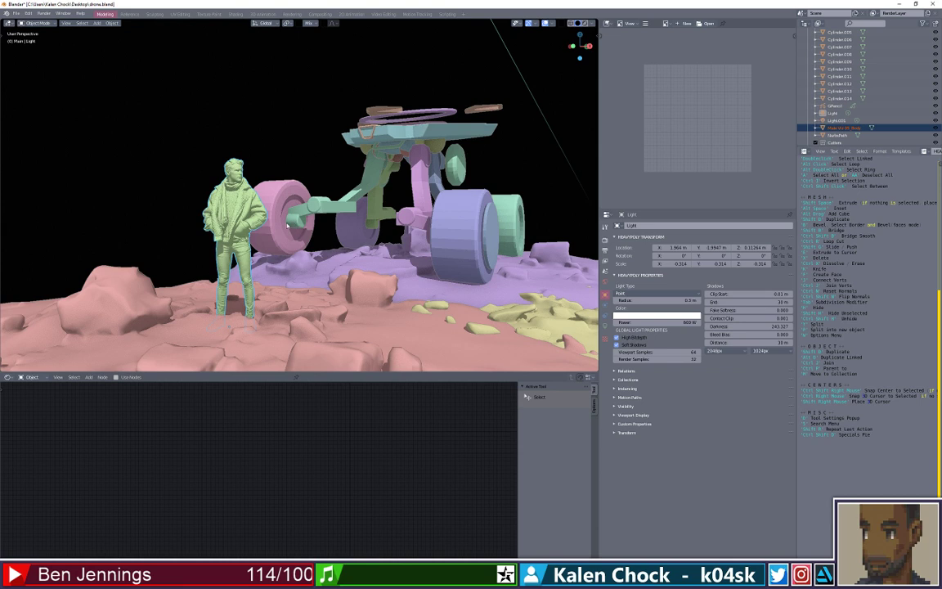
# - Make the male figure the active object and flip it by scaling along X to about -0.987
pyautogui.click(258, 205)
pyautogui.press('g')
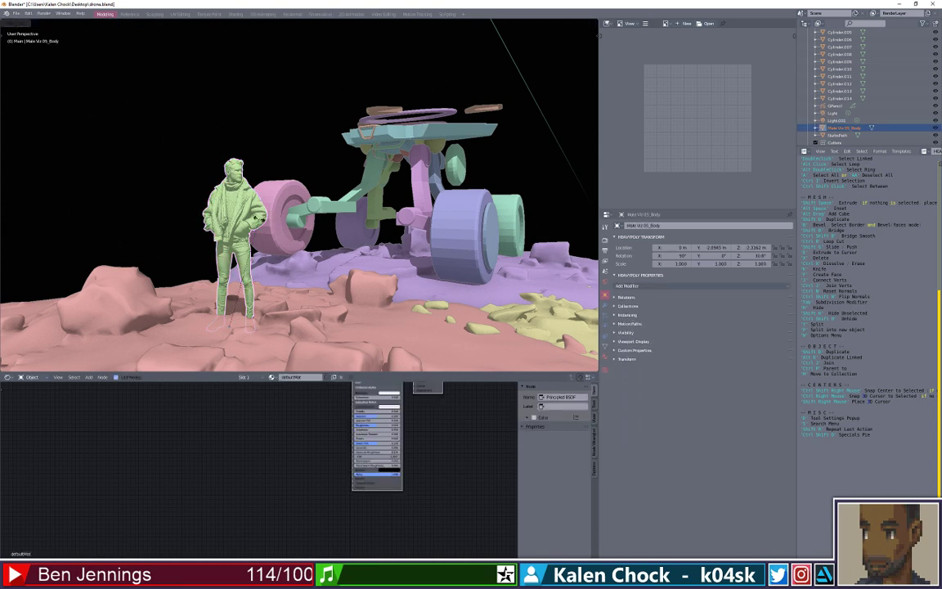
pyautogui.press('s')
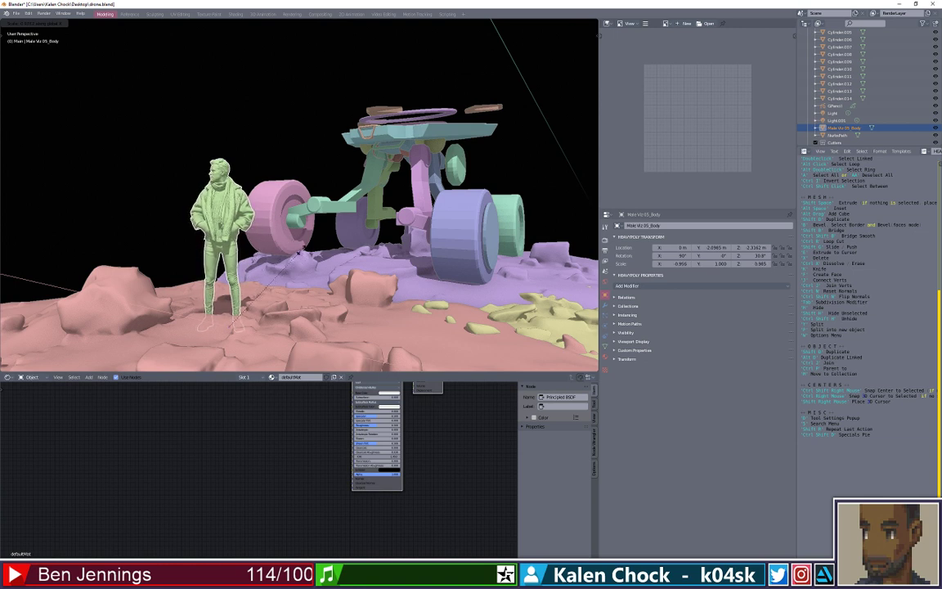
pyautogui.click(270, 230)
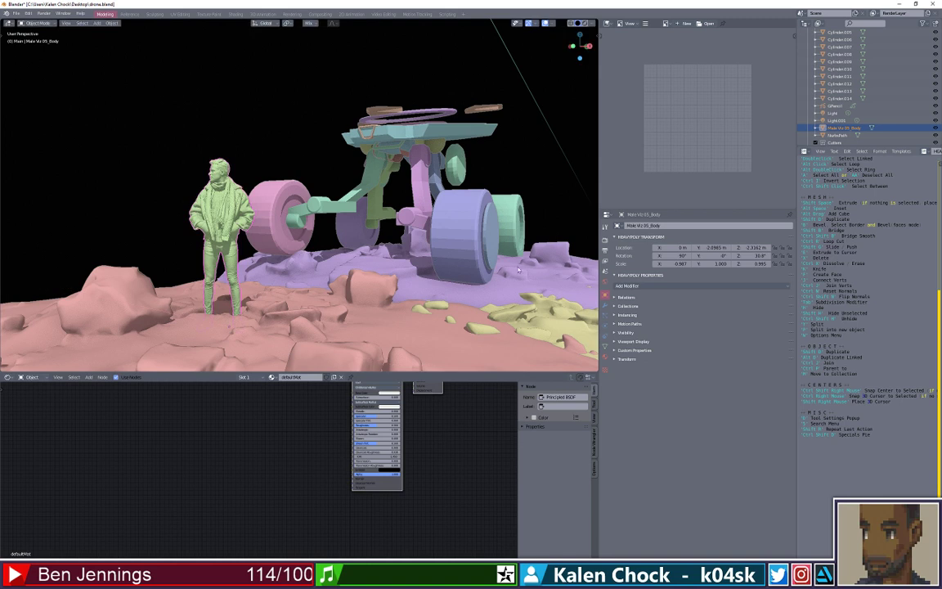
# - Set the male figure's X scale to -1 and its Z scale to 1
pyautogui.doubleClick(674, 264)
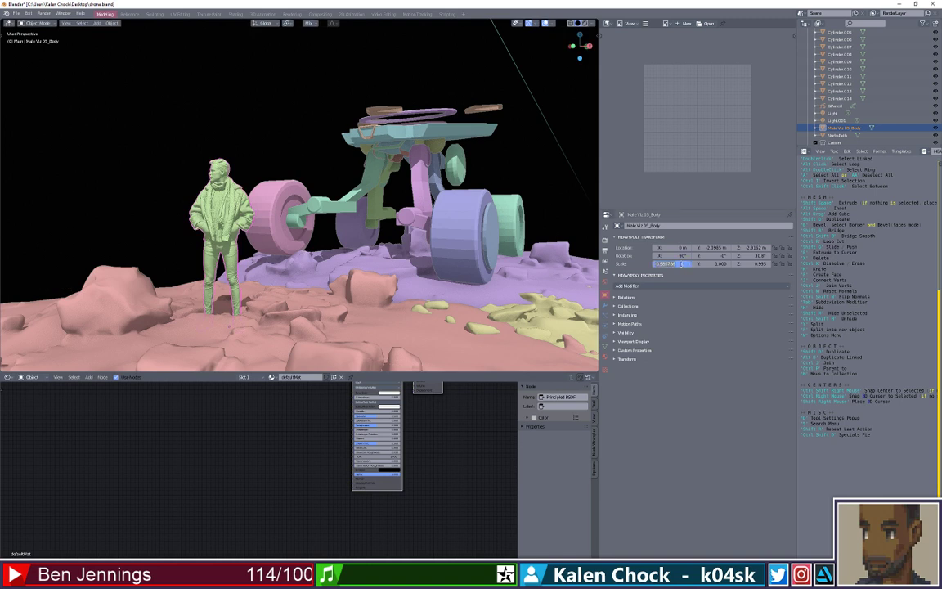
pyautogui.write('-1')
pyautogui.press('Return')
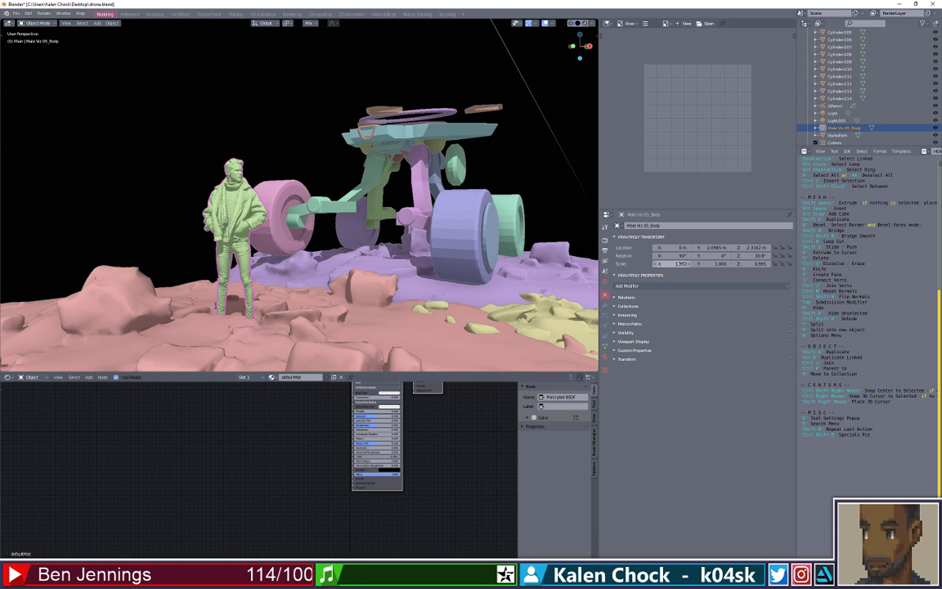
pyautogui.doubleClick(677, 262)
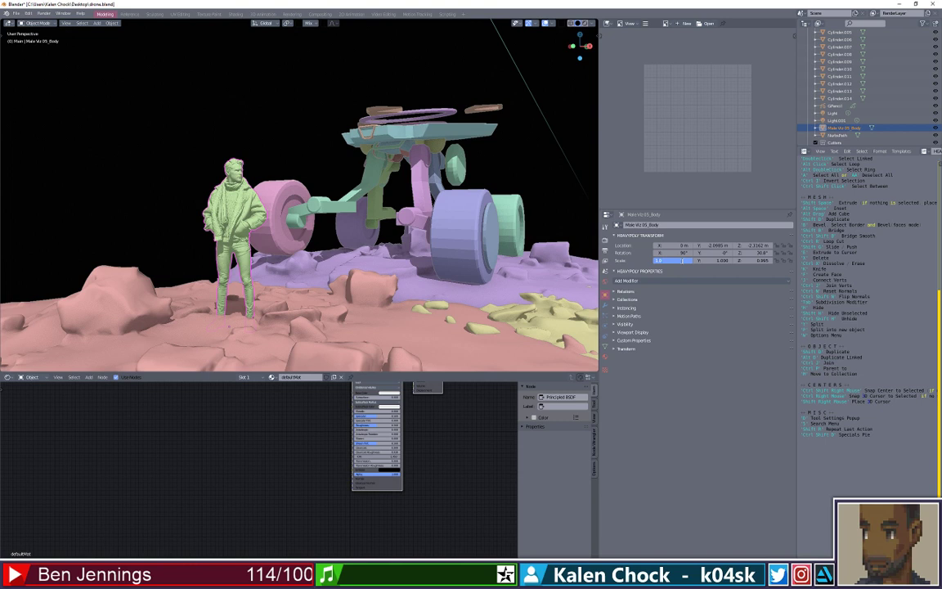
pyautogui.write('1.45')
pyautogui.press('Return')
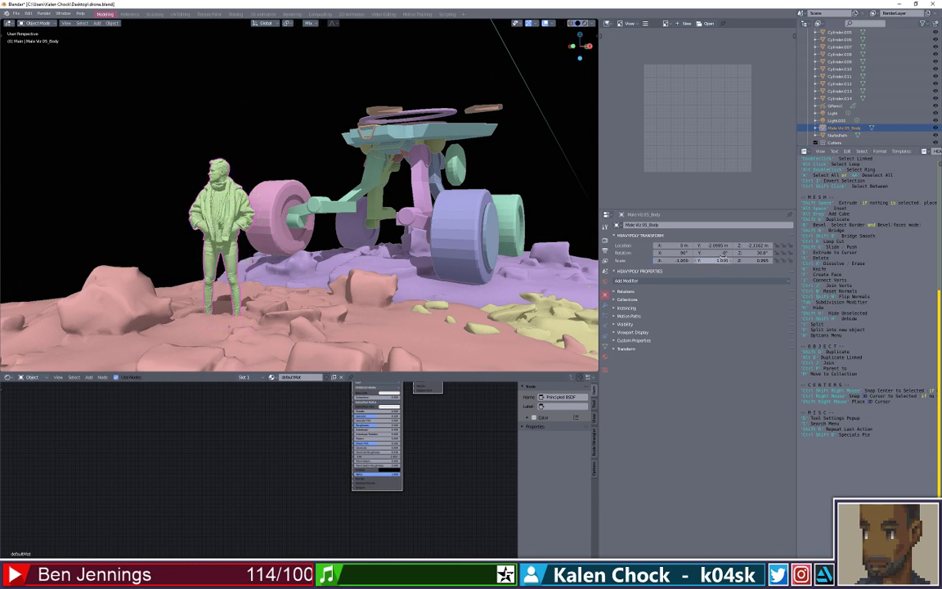
pyautogui.click(742, 261)
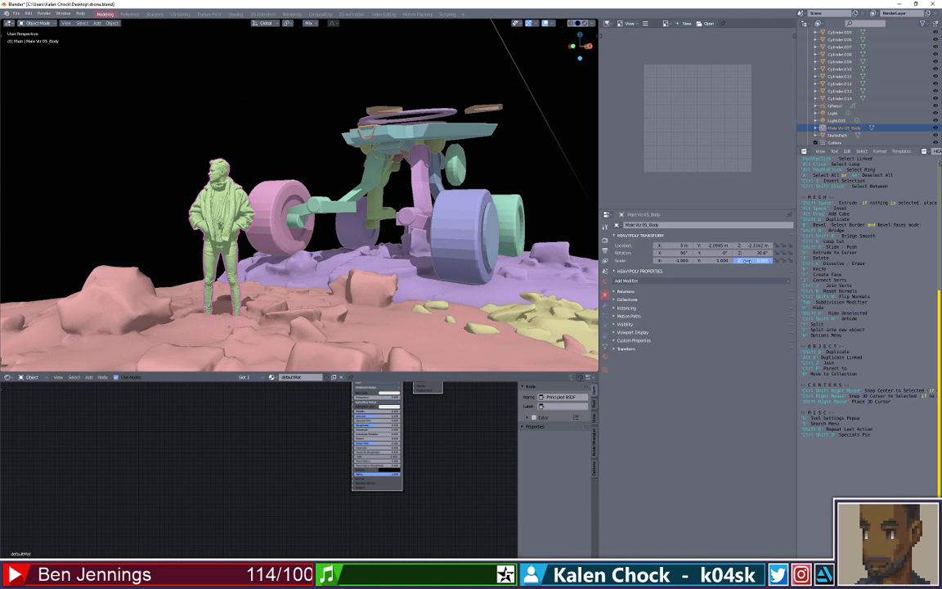
pyautogui.click(739, 291)
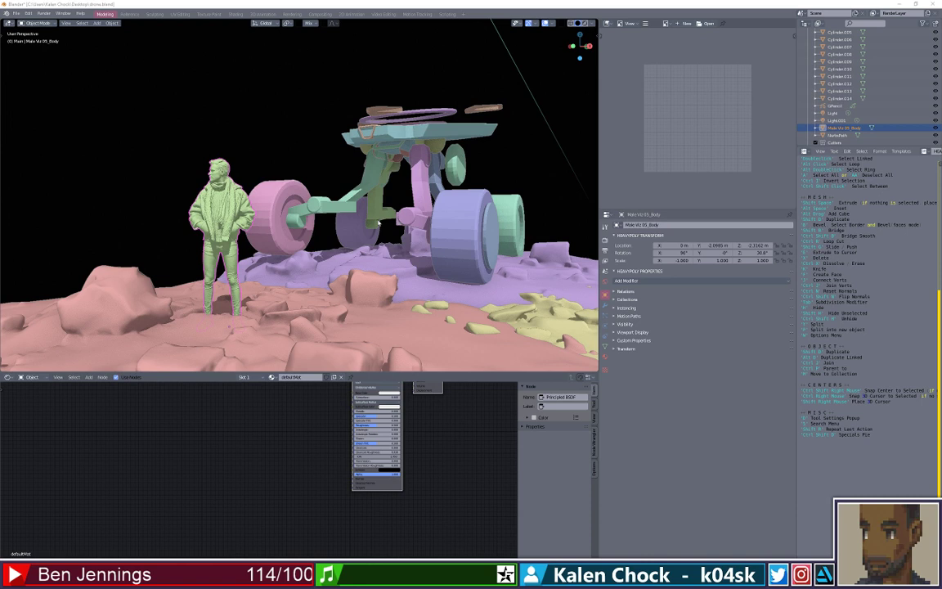
# - Scale the male figure down uniformly to about 0.557
pyautogui.click(237, 234)
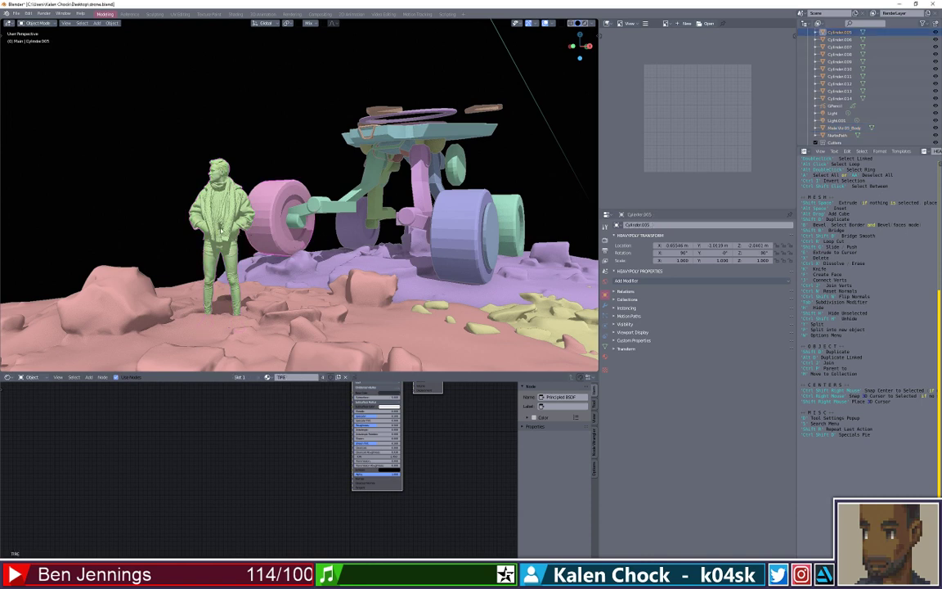
pyautogui.click(220, 230)
pyautogui.press('s')
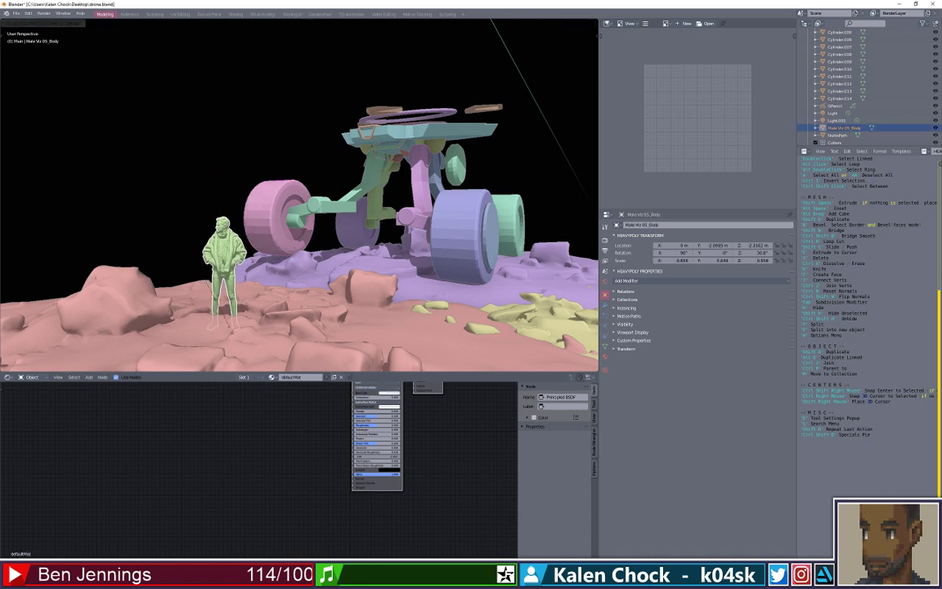
pyautogui.click(198, 285)
# - Try to reposition the reduced male figure freely, and undo the move
pyautogui.press('g')
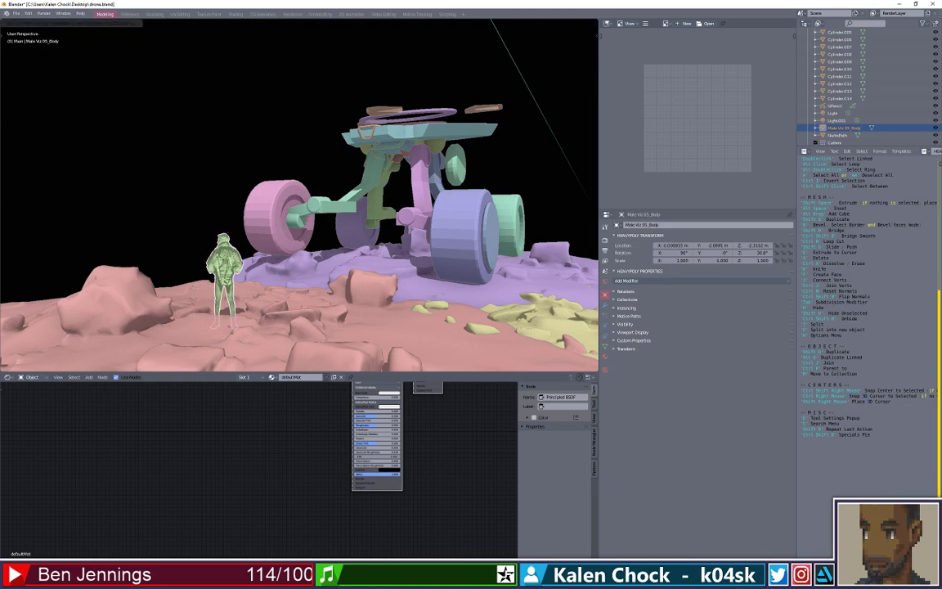
pyautogui.click(193, 283)
pyautogui.moveTo(192, 284); pyautogui.dragTo(202, 250)
pyautogui.hotkey('ctrl', 'z')
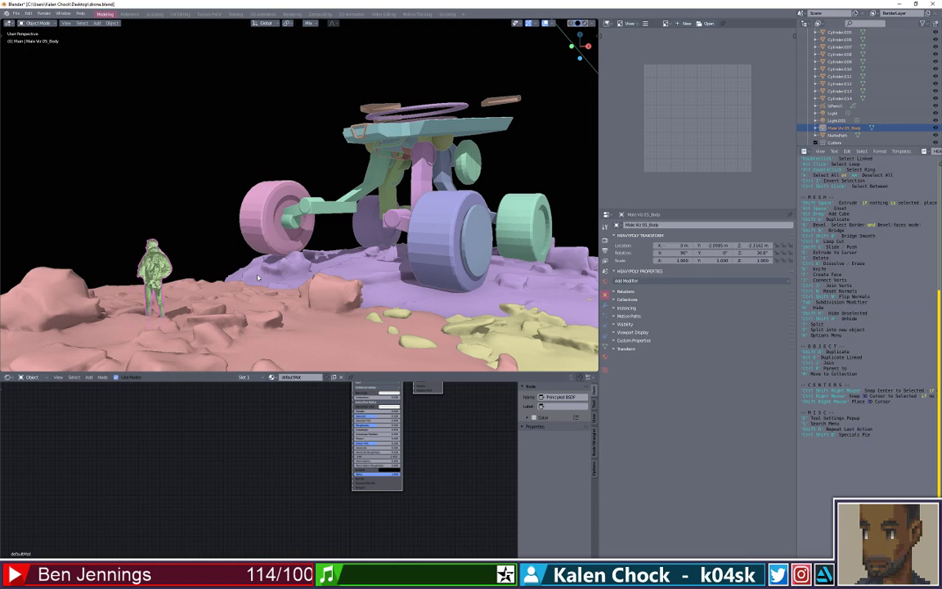
pyautogui.hotkey('ctrl', 'z')
# - Deselect the male figure and switch the viewport shading to Rendered
pyautogui.click(193, 236)
pyautogui.moveTo(204, 251); pyautogui.dragTo(218, 266)
pyautogui.click(216, 252)
pyautogui.click(189, 211)
pyautogui.moveTo(189, 211)
pyautogui.mouseDown()
pyautogui.moveTo(233, 254)
pyautogui.moveTo(211, 232)
pyautogui.mouseUp()
pyautogui.moveTo(309, 231); pyautogui.dragTo(341, 246)
pyautogui.press('z')
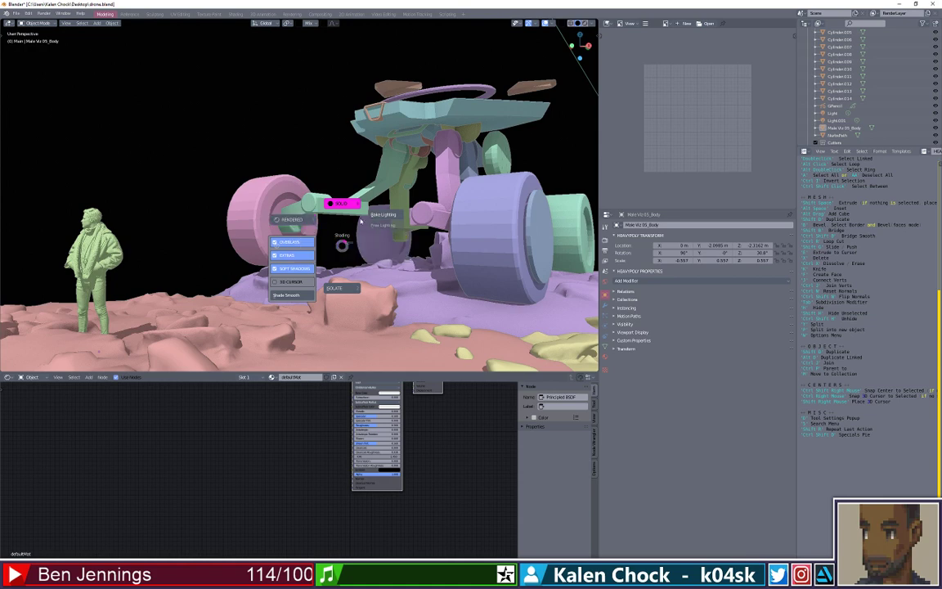
pyautogui.click(228, 235)
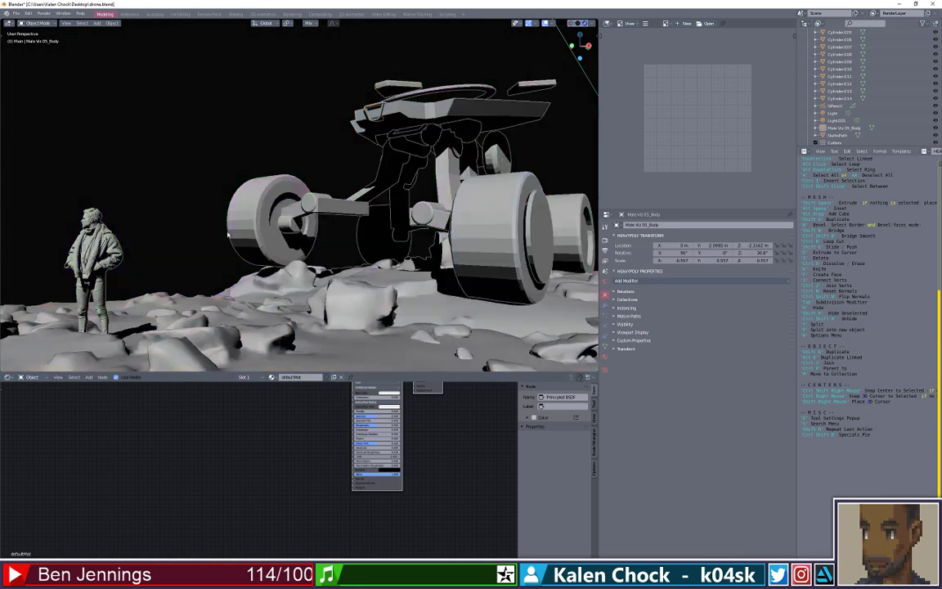
# - Scale the male figure up uniformly on the rocky ground in front of the rover
pyautogui.scroll(-5, 228, 234)
pyautogui.keyDown('alt'); pyautogui.moveTo(228, 235); pyautogui.dragTo(225, 248); pyautogui.keyUp('alt')
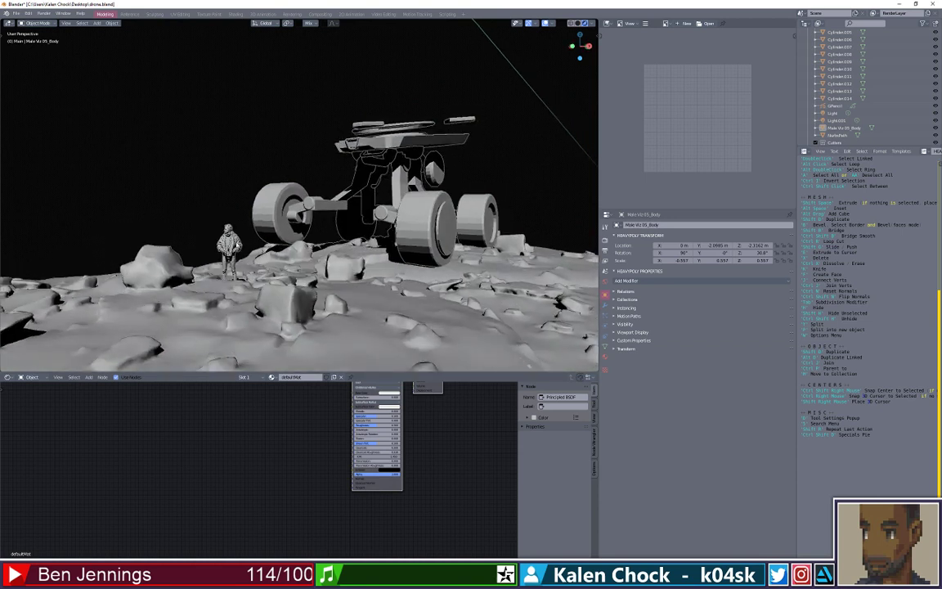
pyautogui.click(220, 221)
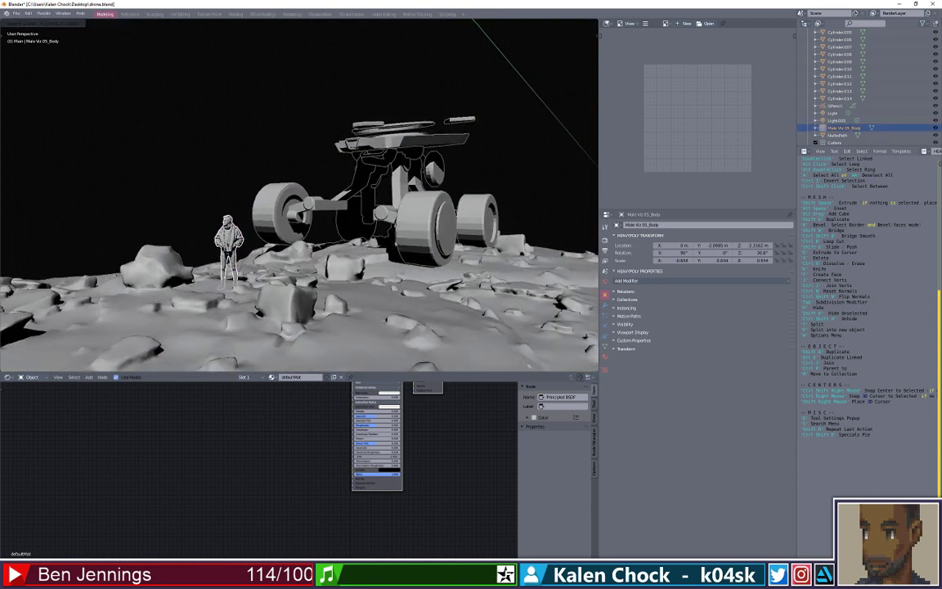
pyautogui.rightClick(280, 229)
# - Move the male figure about 0.19 m along X and about 0.4 m along Y, away from the rover's front wheel
pyautogui.press('g')
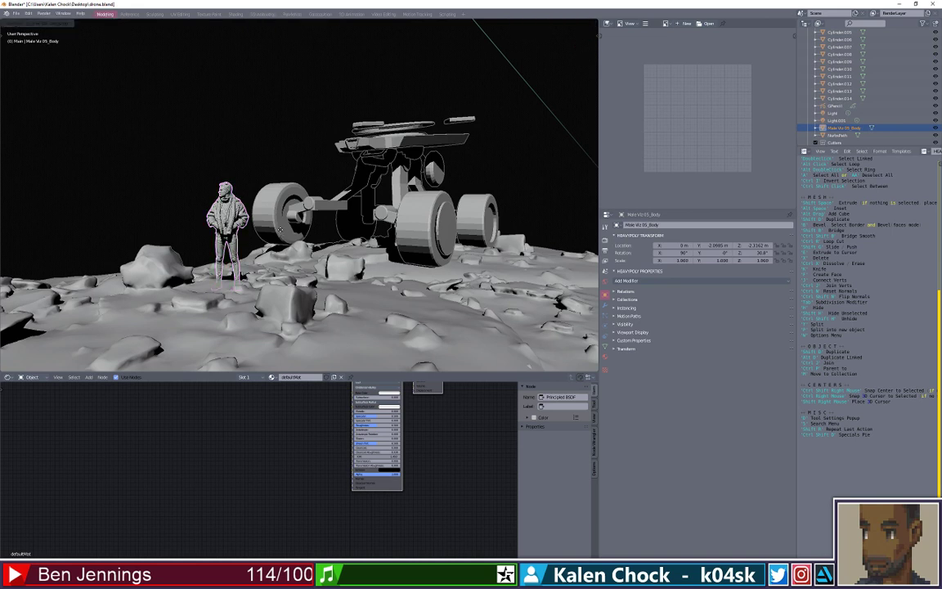
pyautogui.press('x')
pyautogui.click(248, 235)
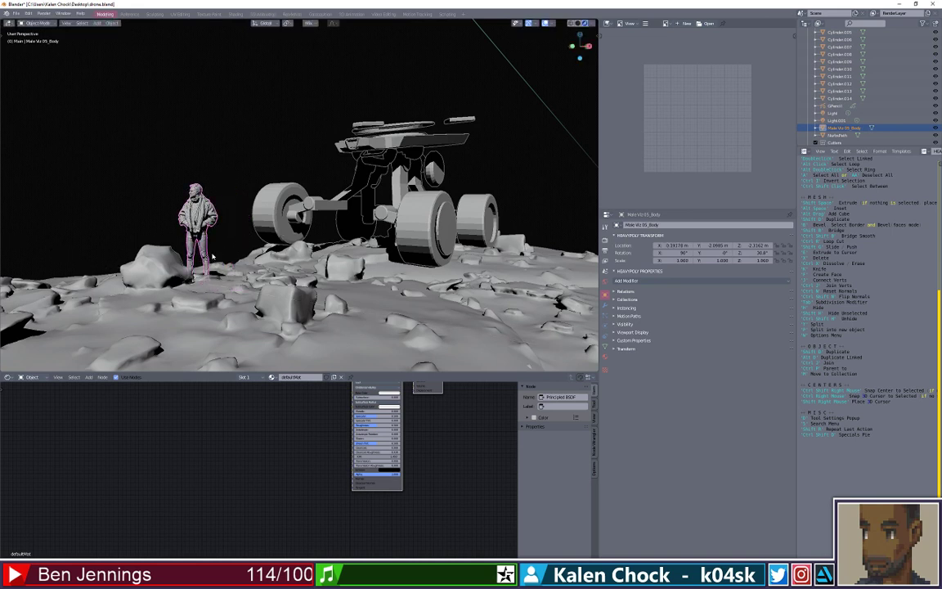
pyautogui.press('g')
pyautogui.press('y')
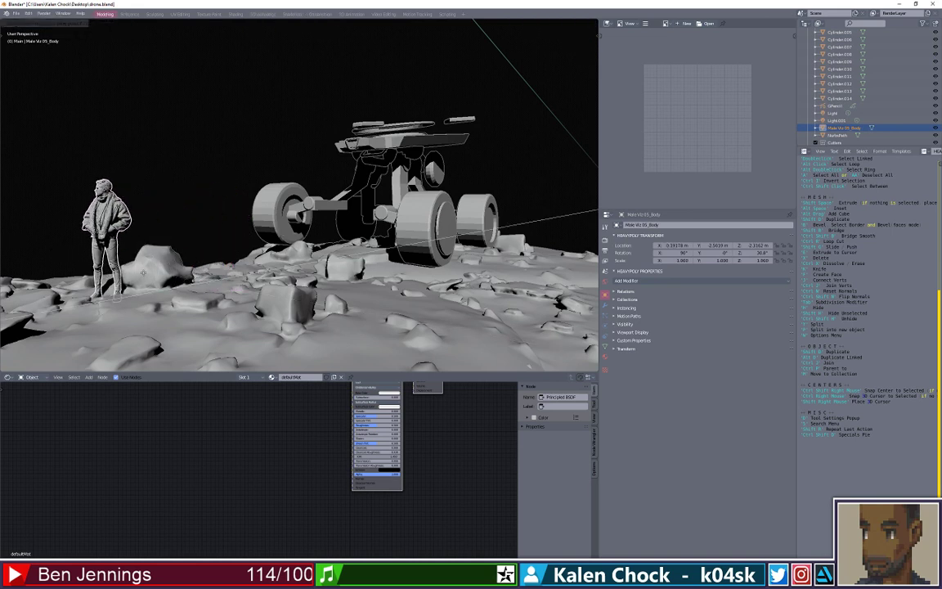
pyautogui.click(148, 272)
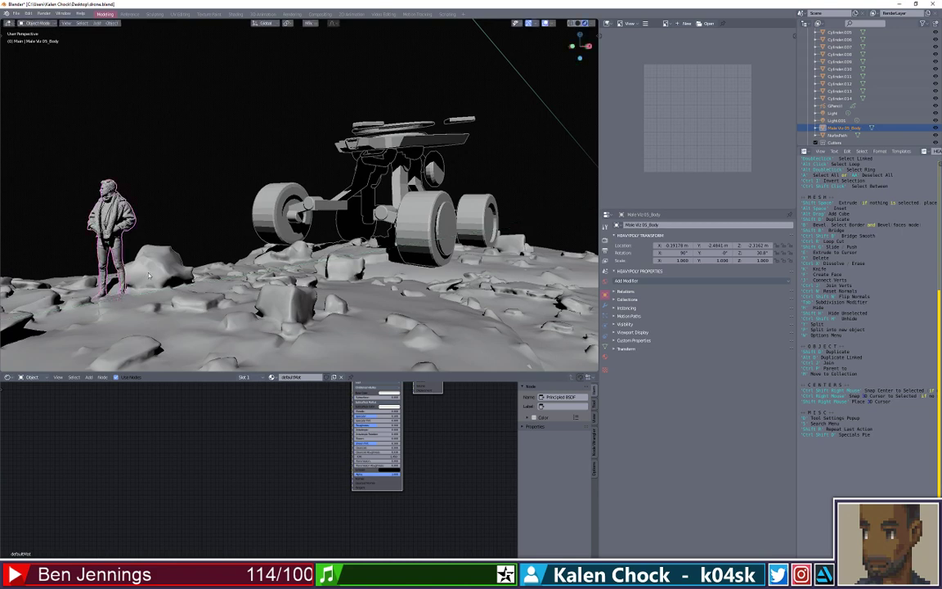
# - Examine the male figure's size and placement relative to the rover from close up and from farther away
pyautogui.click(182, 219)
pyautogui.scroll(2, 123, 222)
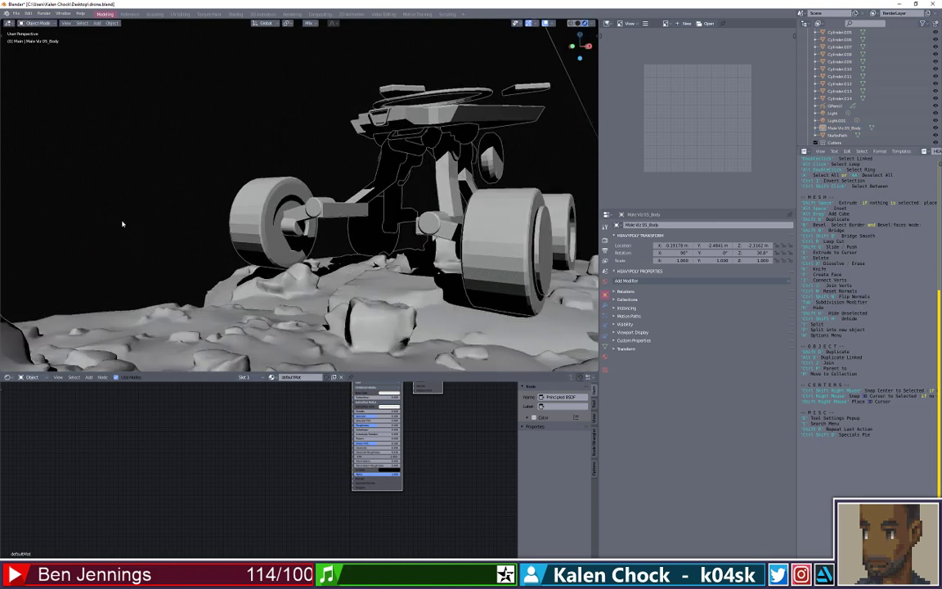
pyautogui.scroll(-1, 121, 228)
pyautogui.moveTo(121, 227); pyautogui.dragTo(208, 224)
pyautogui.scroll(2, 208, 224)
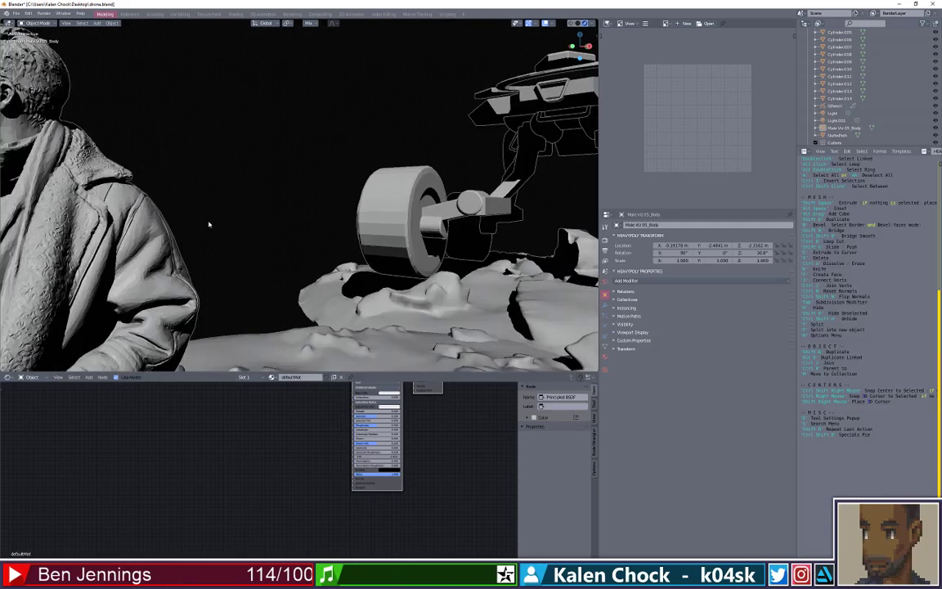
pyautogui.scroll(-1, 209, 224)
pyautogui.scroll(5, 198, 233)
pyautogui.scroll(-5, 200, 233)
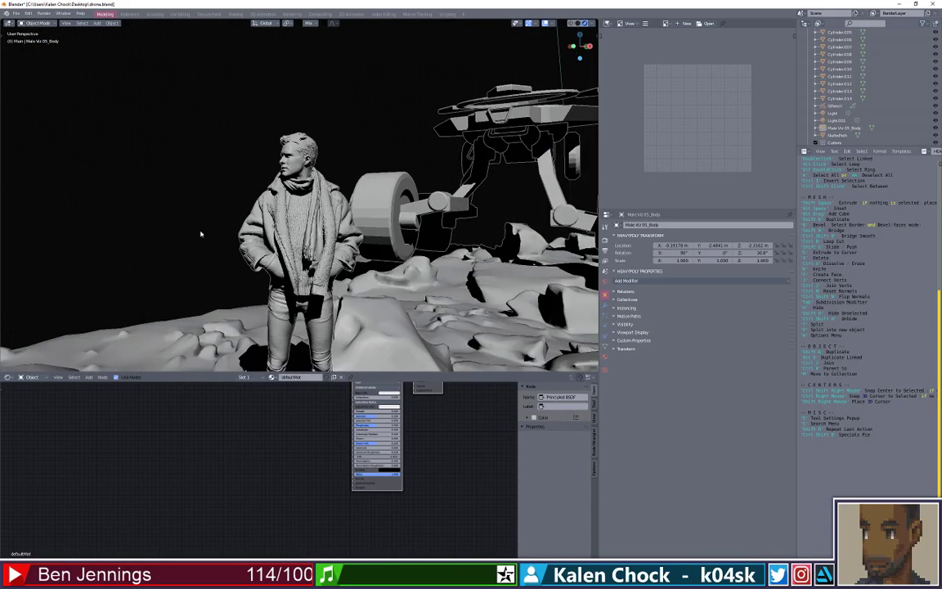
pyautogui.moveTo(320, 242)
pyautogui.mouseDown()
pyautogui.moveTo(333, 242)
pyautogui.moveTo(335, 218)
pyautogui.moveTo(351, 219)
pyautogui.moveTo(308, 236)
pyautogui.mouseUp()
pyautogui.scroll(-2, 307, 236)
pyautogui.scroll(2, 307, 236)
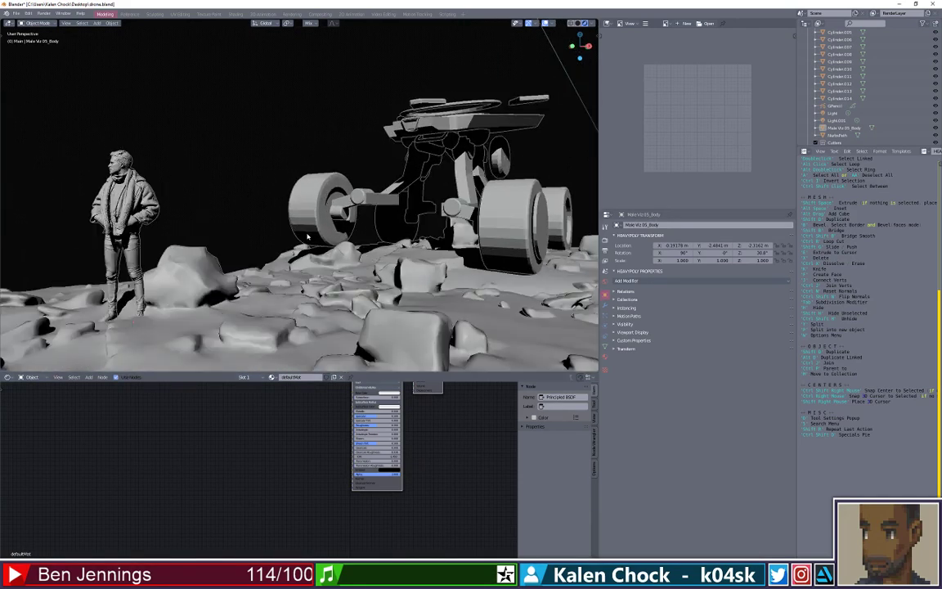
# - Look through the scene camera and frame the rover and male figure along the lower part of the shot
pyautogui.click(65, 23)
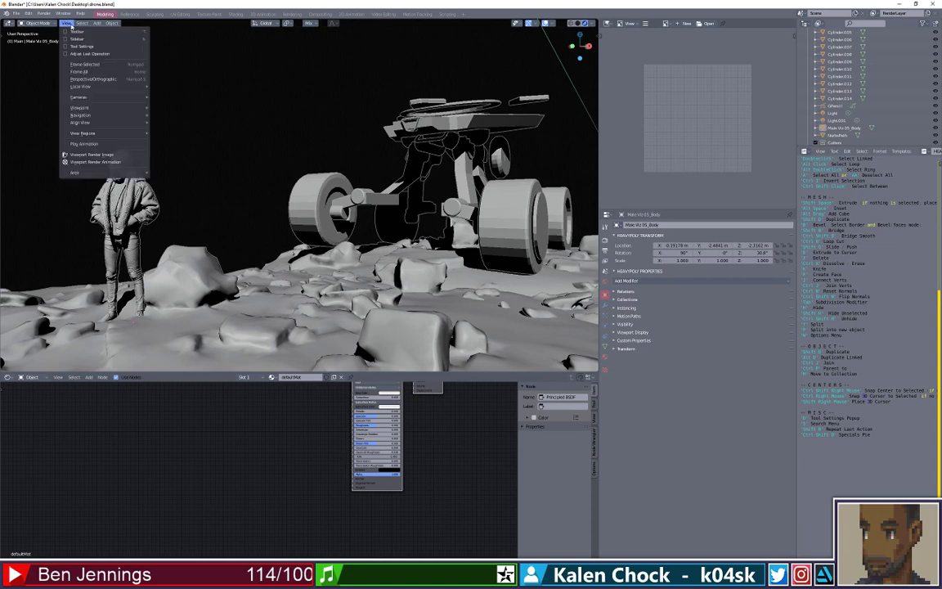
pyautogui.moveTo(129, 99)
pyautogui.click(168, 104)
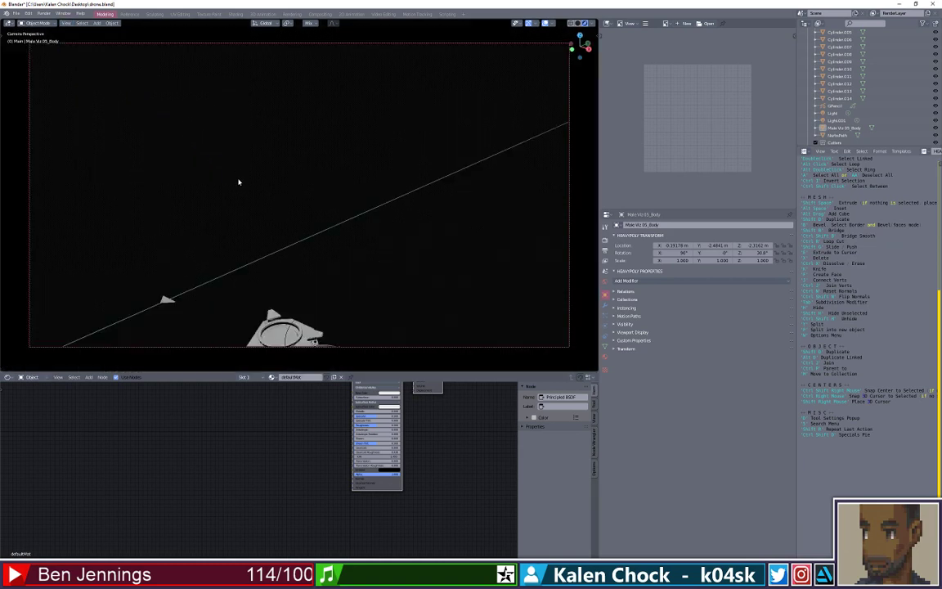
pyautogui.moveTo(277, 234)
pyautogui.mouseDown()
pyautogui.moveTo(279, 218)
pyautogui.moveTo(275, 230)
pyautogui.mouseUp()
pyautogui.scroll(1, 225, 301)
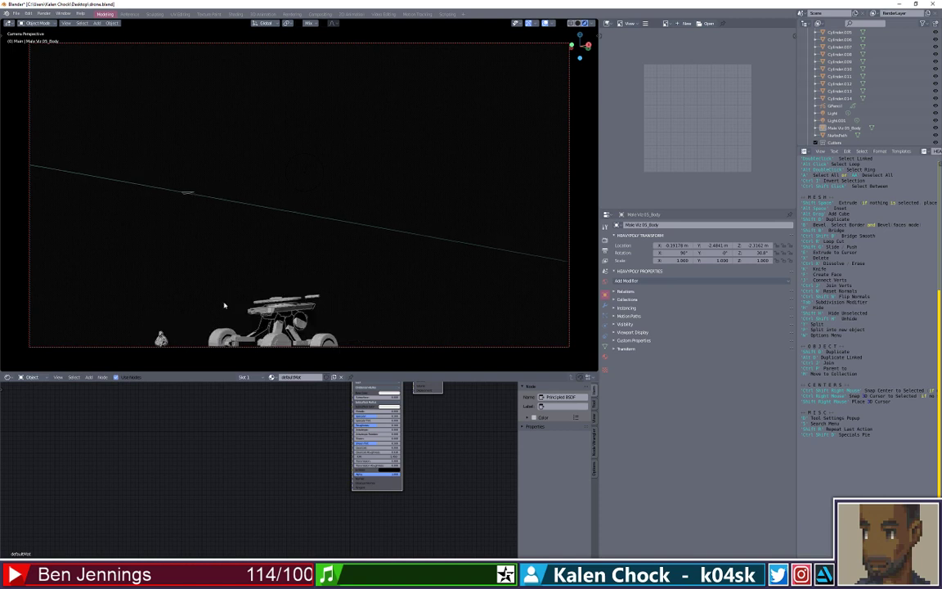
pyautogui.moveTo(225, 305); pyautogui.dragTo(239, 293)
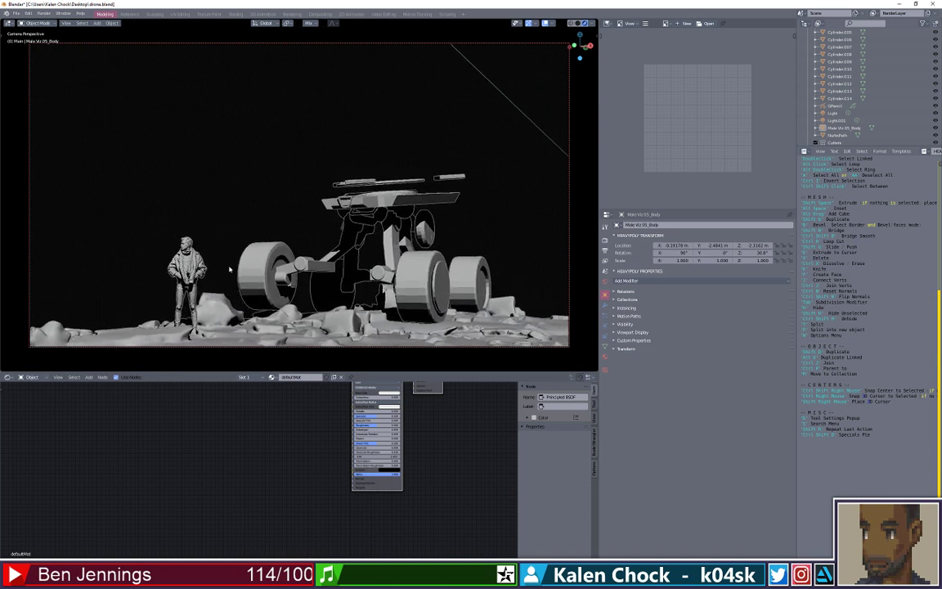
# - Scale the male figure down slightly within the camera view so it stands shorter beside the front wheel
pyautogui.click(193, 237)
pyautogui.press('s')
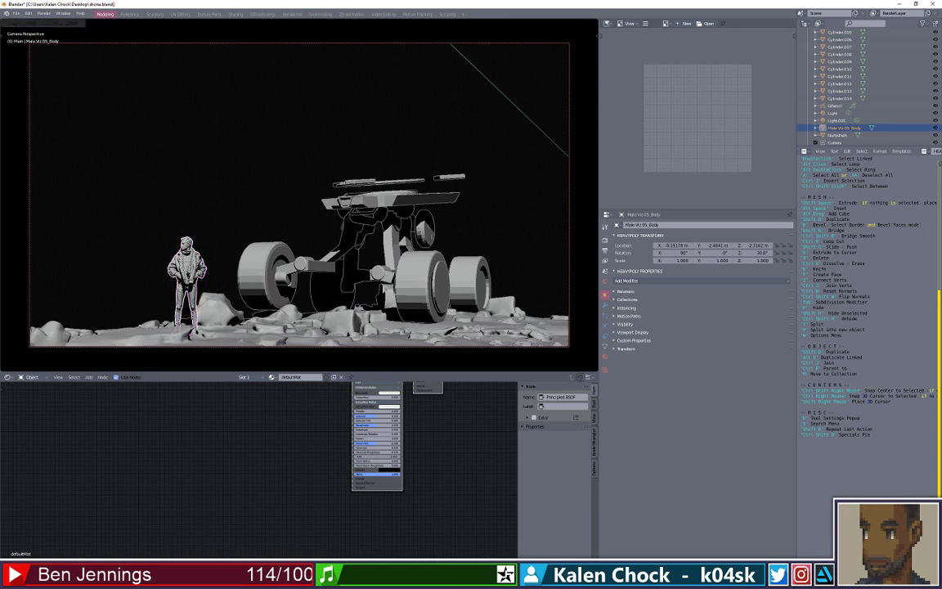
pyautogui.click(175, 249)
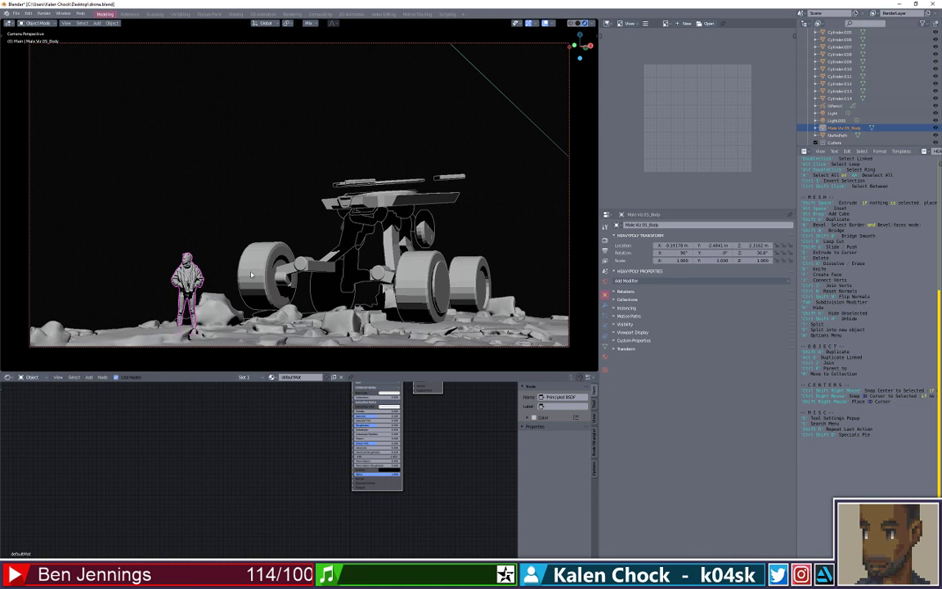
# - Adjust the male figure's height slightly along Z and move it along Y to about -2.64 m, farther from the rover
pyautogui.press('g')
pyautogui.press('z')
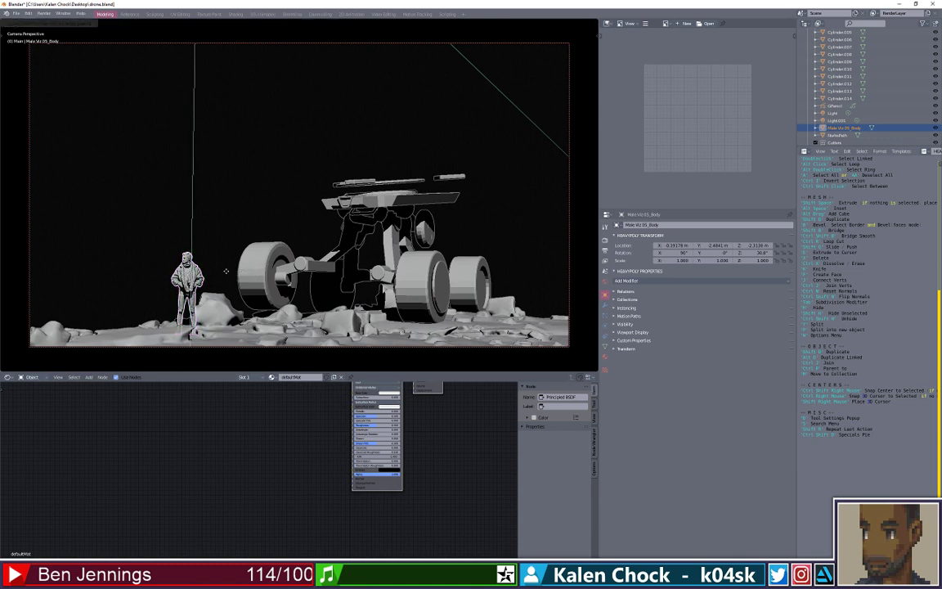
pyautogui.click(228, 275)
pyautogui.press('g')
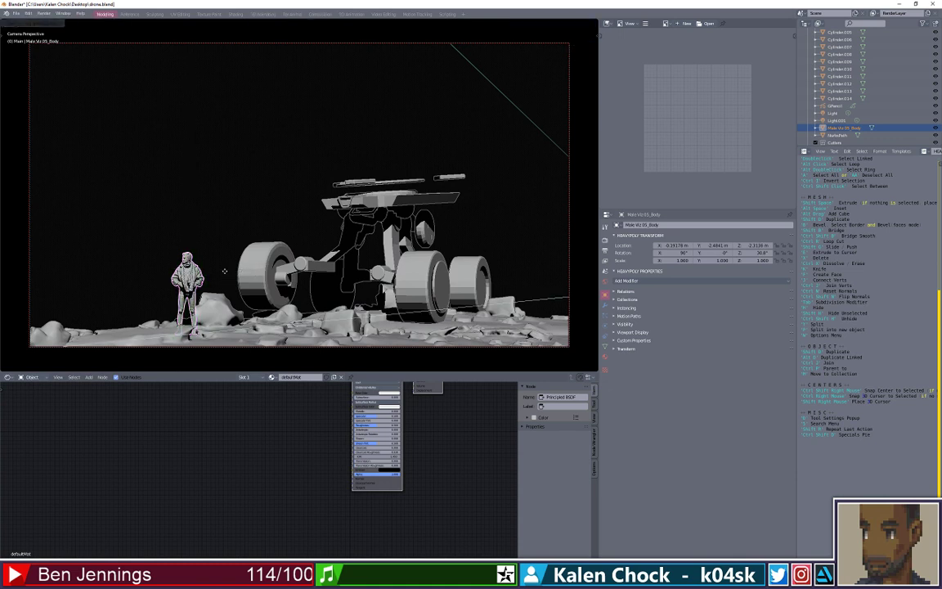
pyautogui.press('y')
pyautogui.click(184, 247)
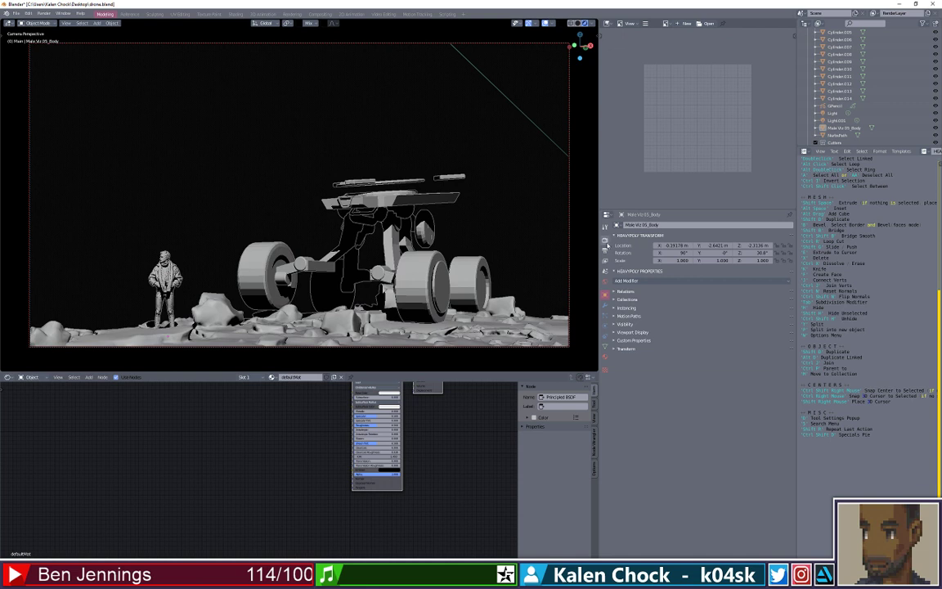
# - Enable Transparent under Film in the render settings and render the image from the camera
pyautogui.click(605, 241)
pyautogui.scroll(3, 652, 333)
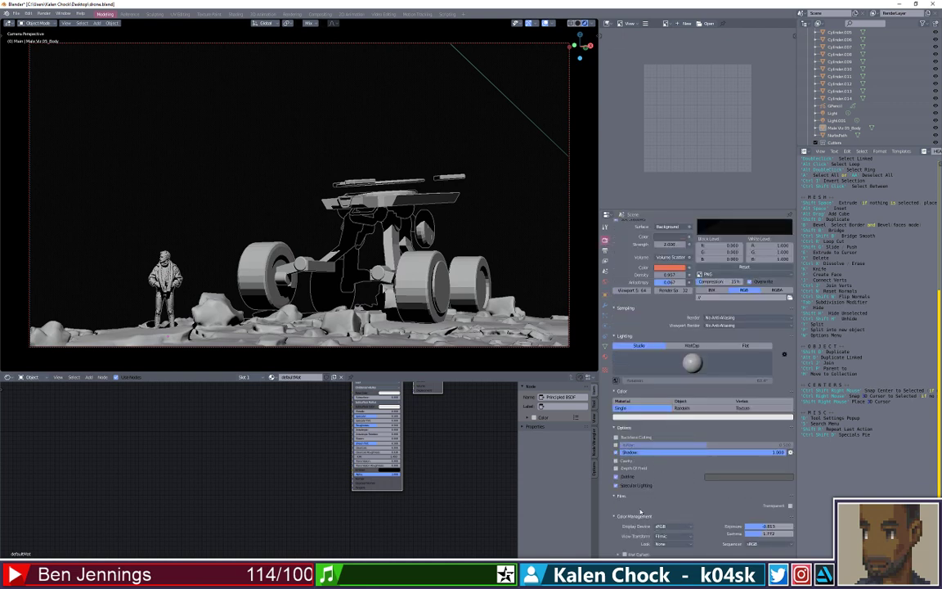
pyautogui.scroll(1, 618, 501)
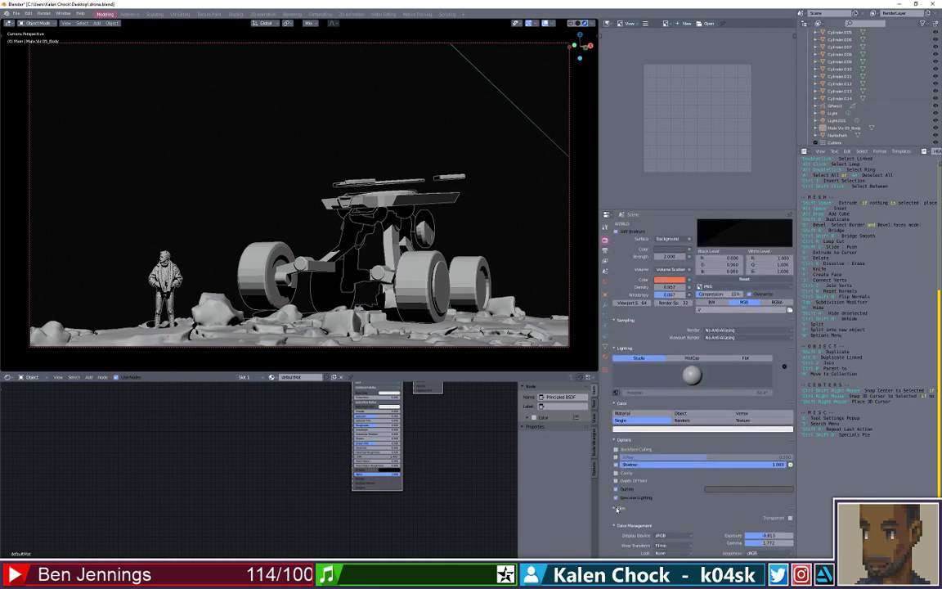
pyautogui.scroll(-1, 664, 514)
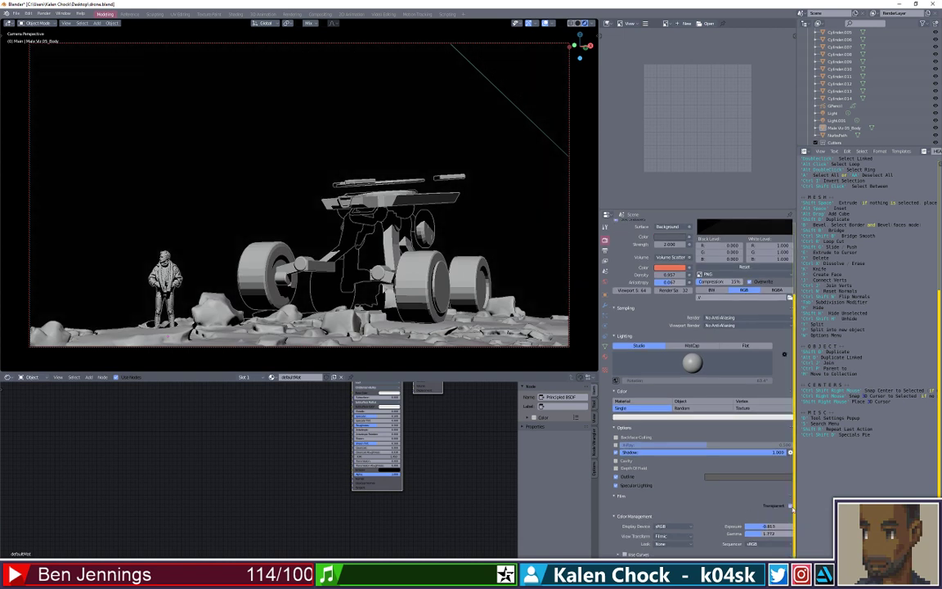
pyautogui.click(42, 14)
pyautogui.click(49, 28)
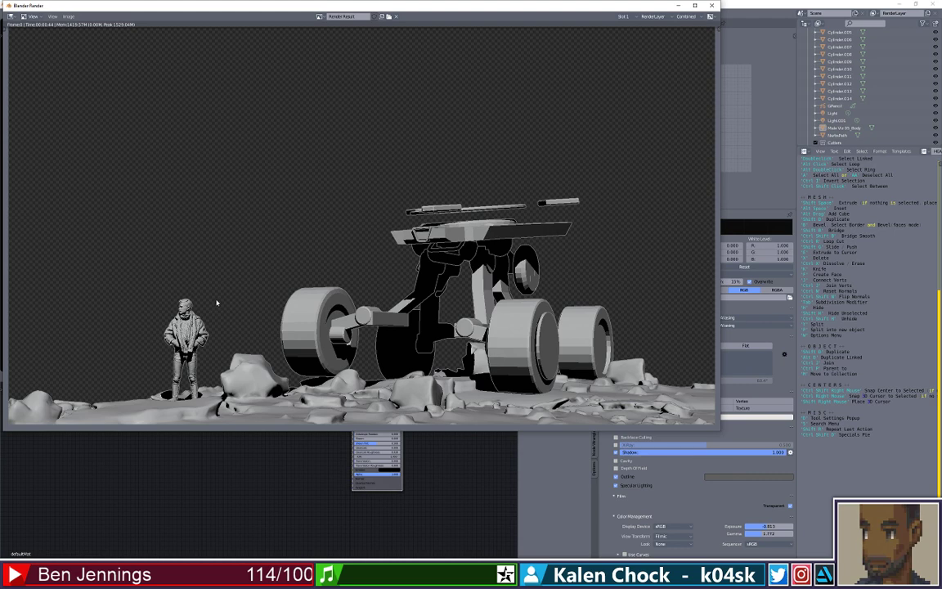
# - Save the rendered image to the Desktop as rover.png
pyautogui.click(69, 17)
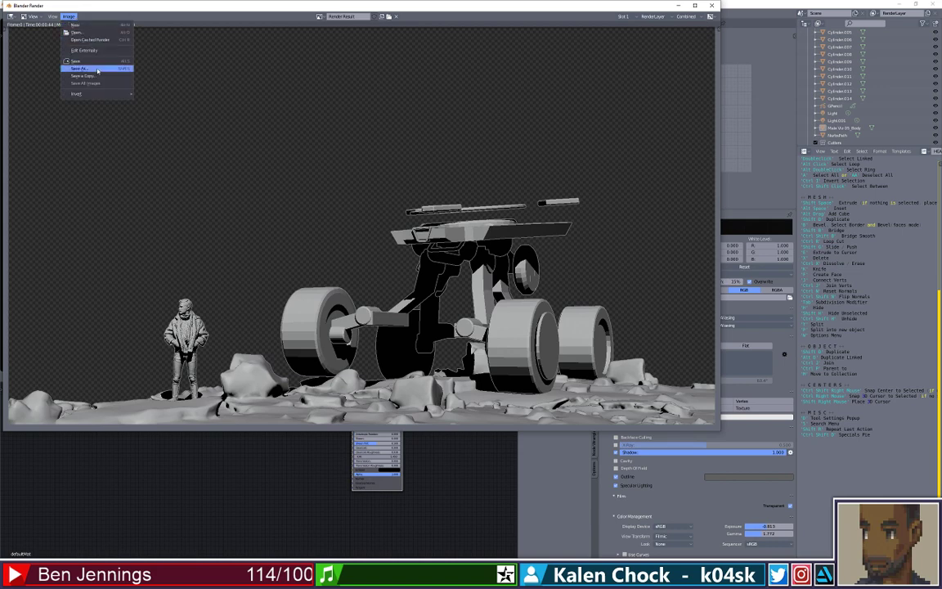
pyautogui.click(91, 69)
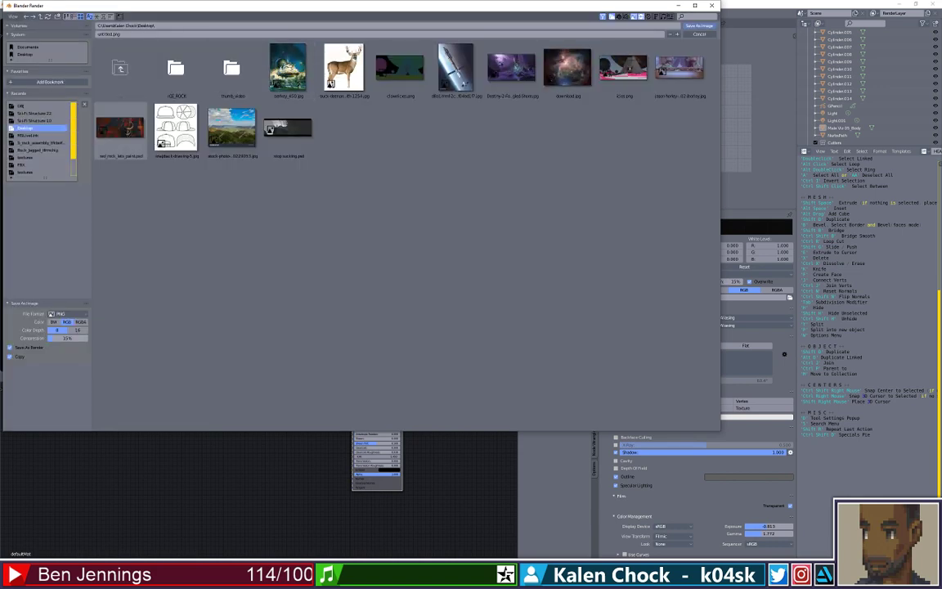
pyautogui.click(45, 53)
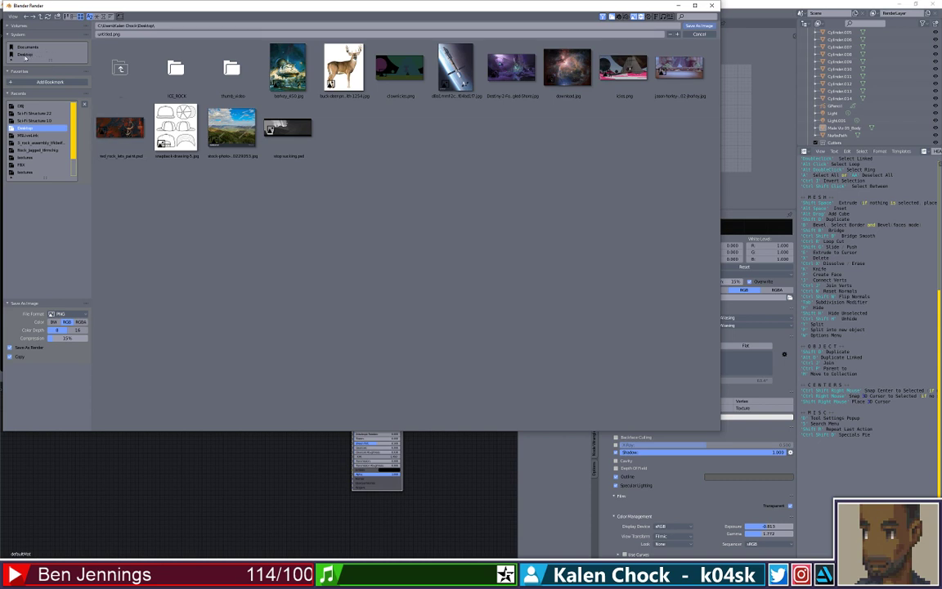
pyautogui.click(123, 34)
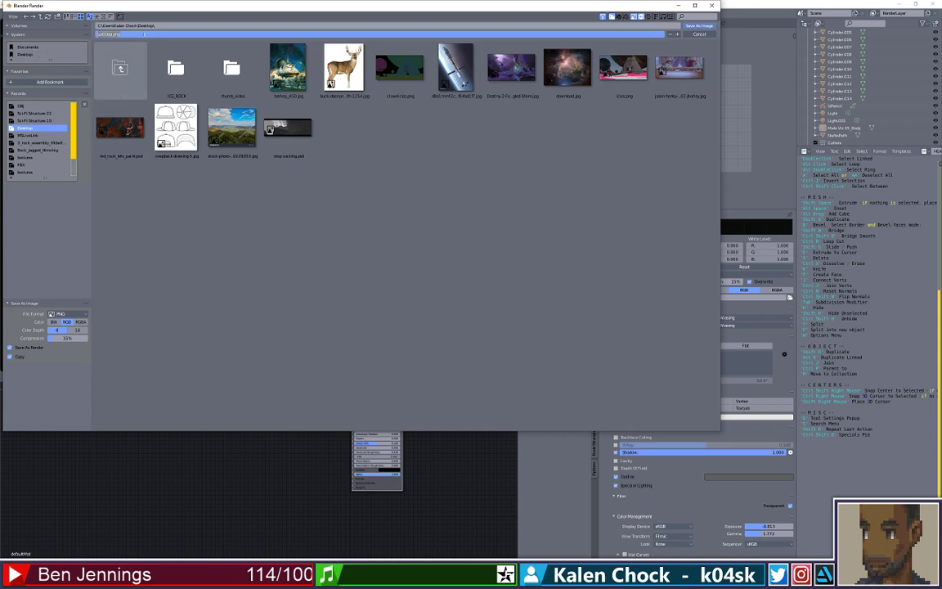
pyautogui.write('render')
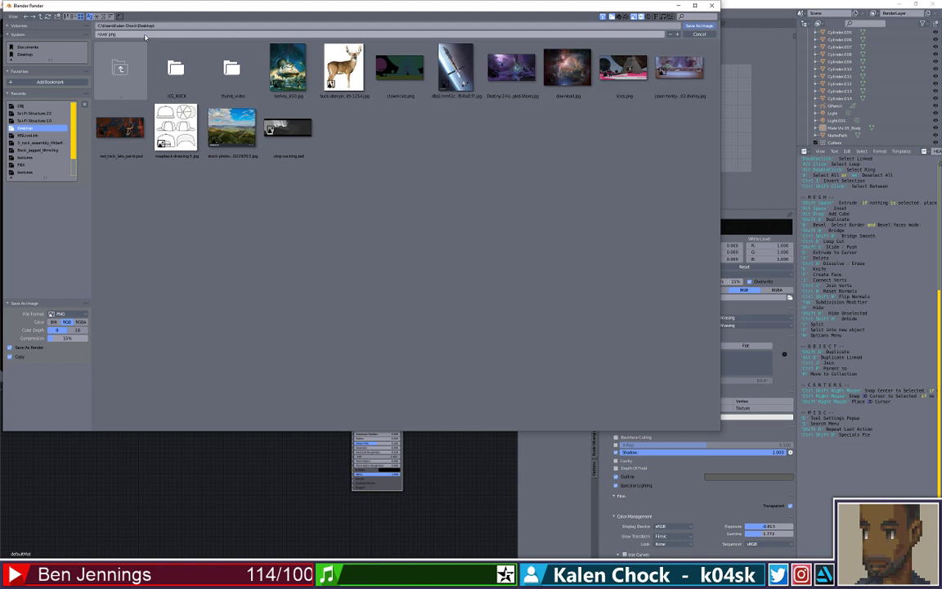
pyautogui.click(704, 26)
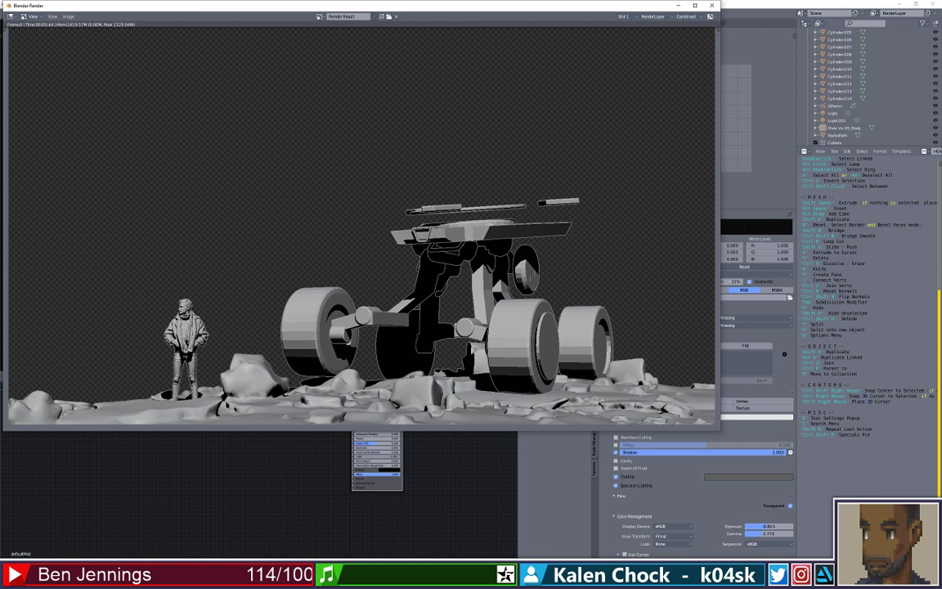
# - Switch to Photoshop and open rover.png from the Desktop
pyautogui.hotkey('alt', 'Tab')
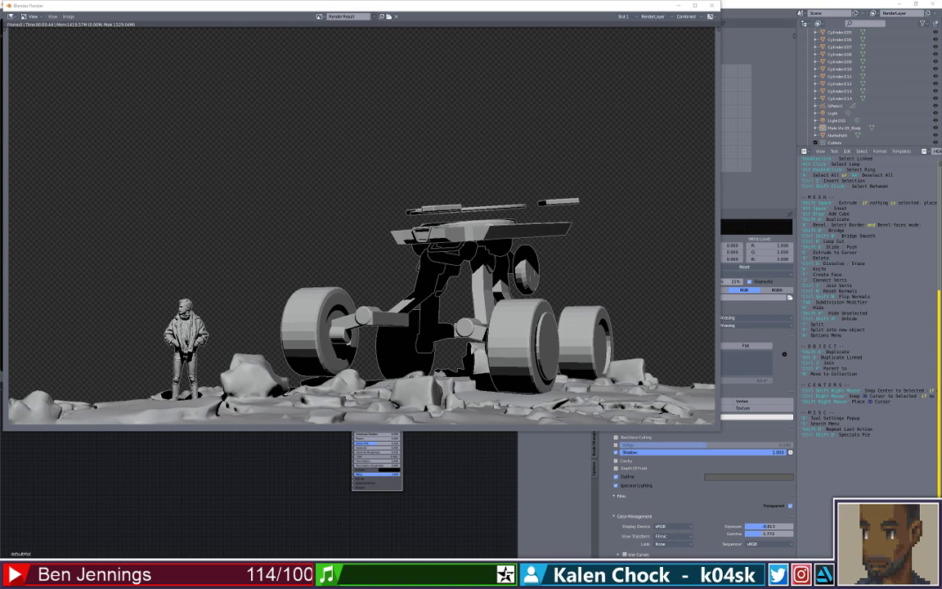
pyautogui.moveTo(206, 574)
pyautogui.press('Escape')
pyautogui.click(219, 575)
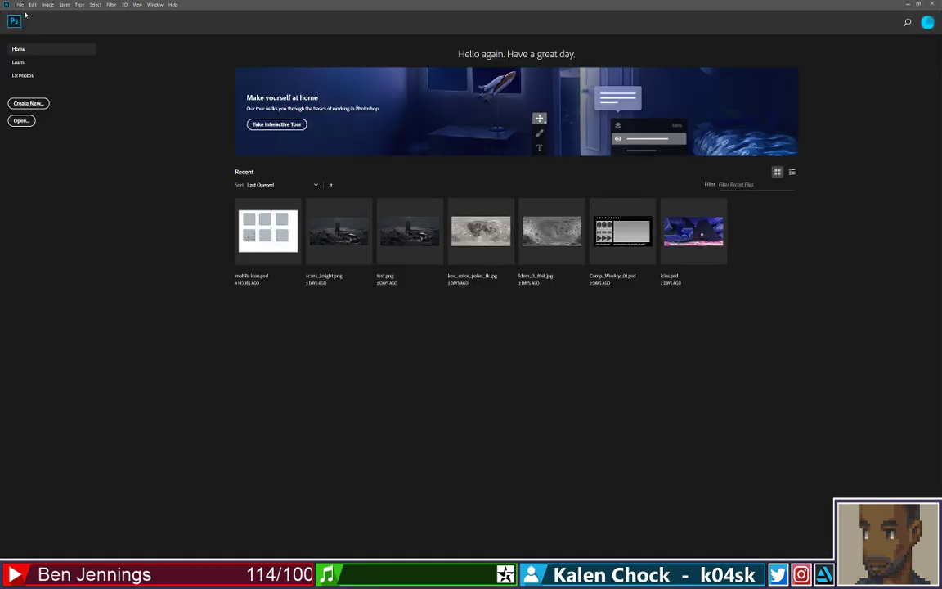
pyautogui.click(20, 5)
pyautogui.click(30, 20)
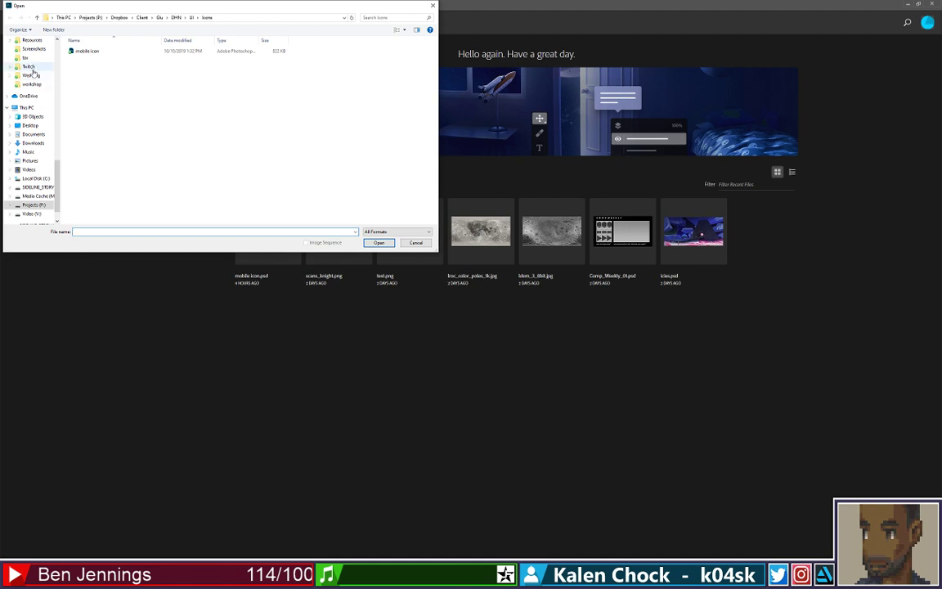
pyautogui.click(30, 126)
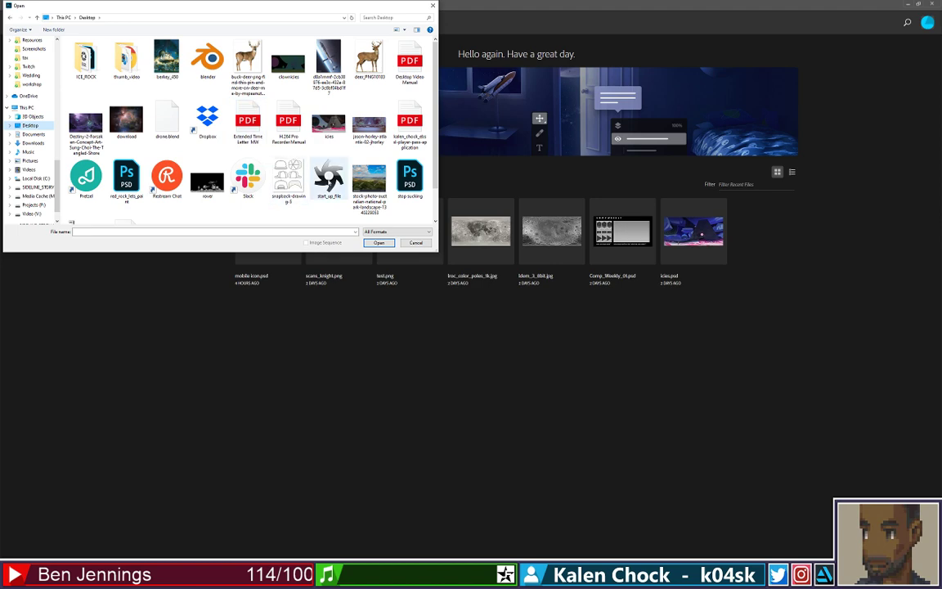
pyautogui.scroll(-1, 296, 168)
pyautogui.click(207, 141)
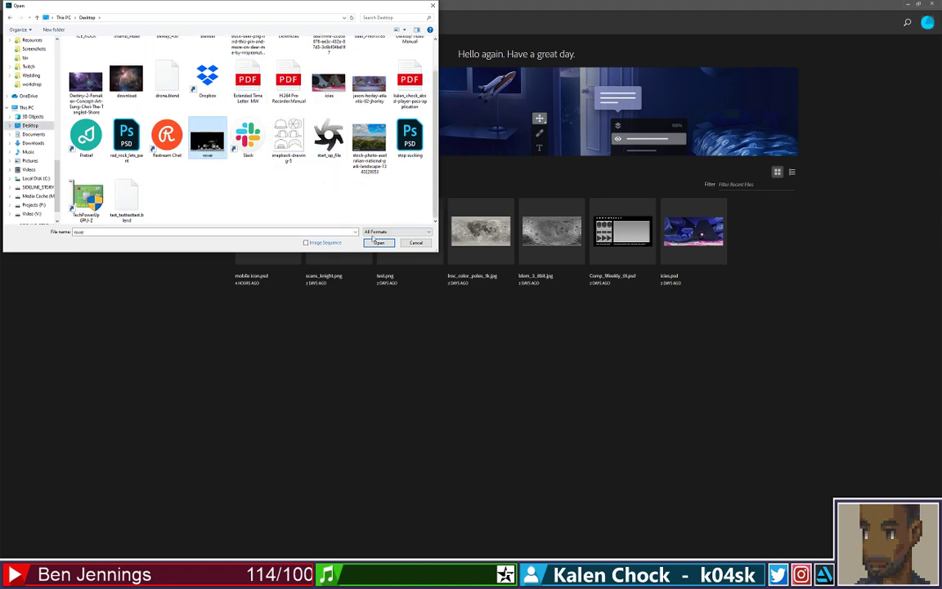
pyautogui.click(378, 242)
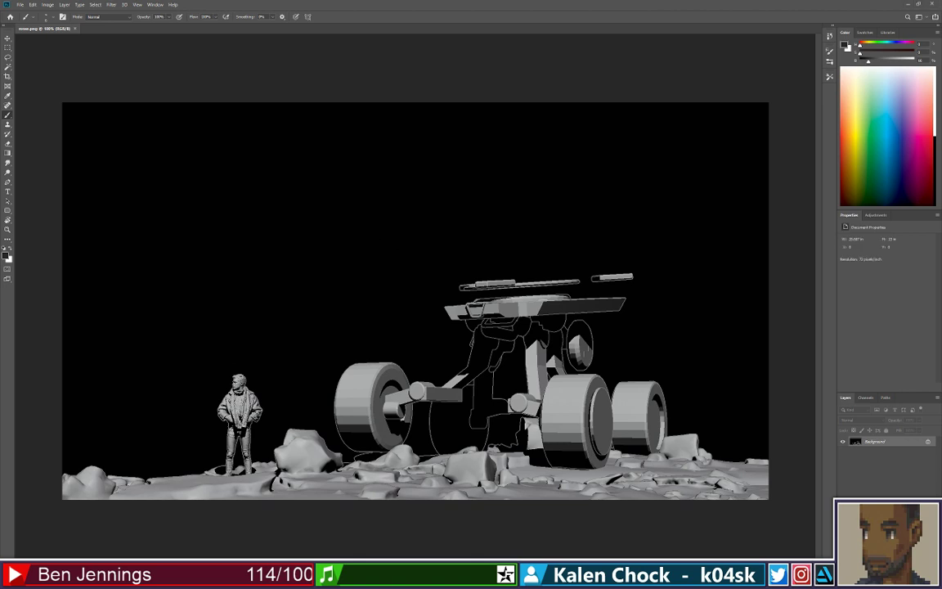
# - Return to the Blender render window, try the Color display channel, restore Color and Alpha, and close the window without saving
pyautogui.moveTo(227, 576)
pyautogui.click(265, 540)
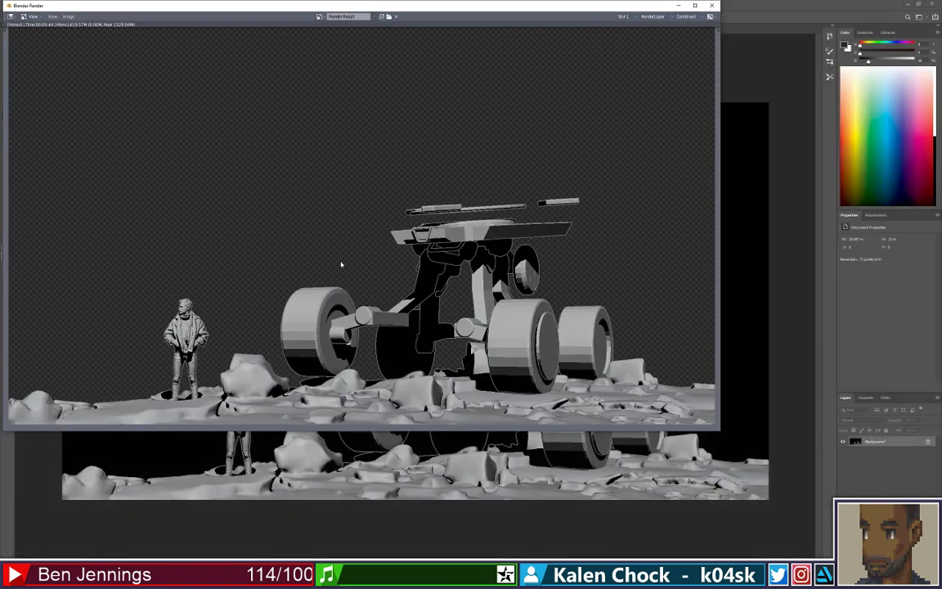
pyautogui.click(685, 17)
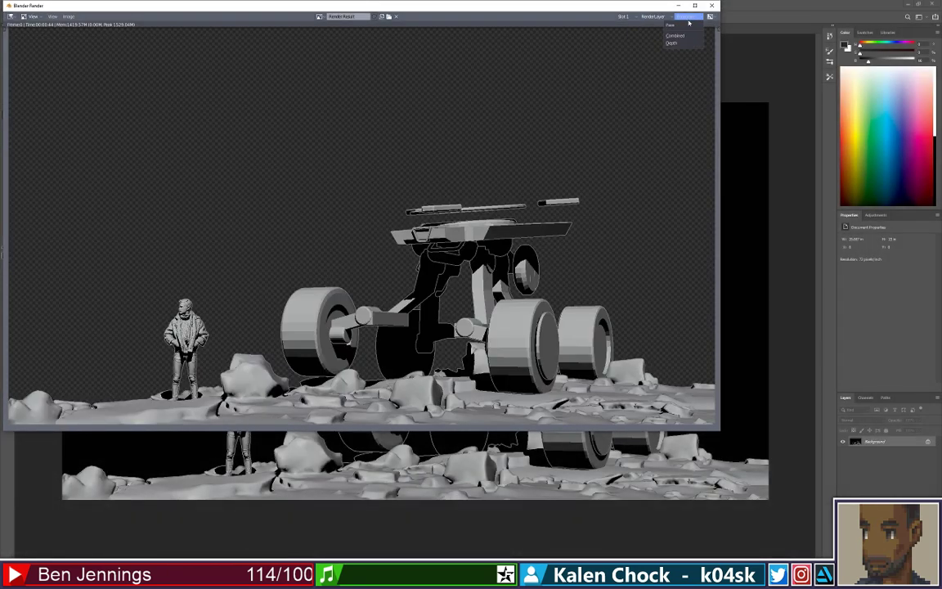
pyautogui.click(675, 36)
pyautogui.click(711, 16)
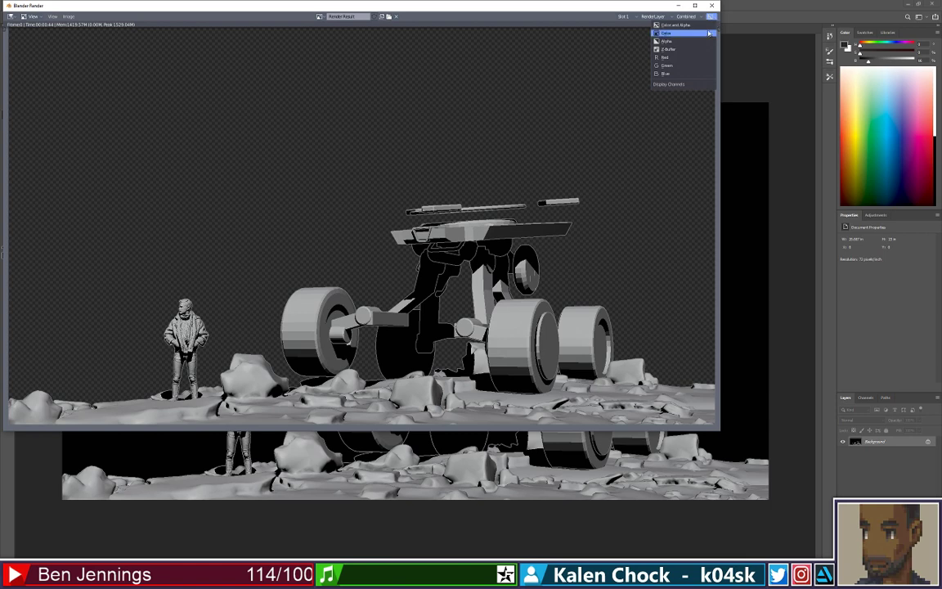
pyautogui.click(705, 32)
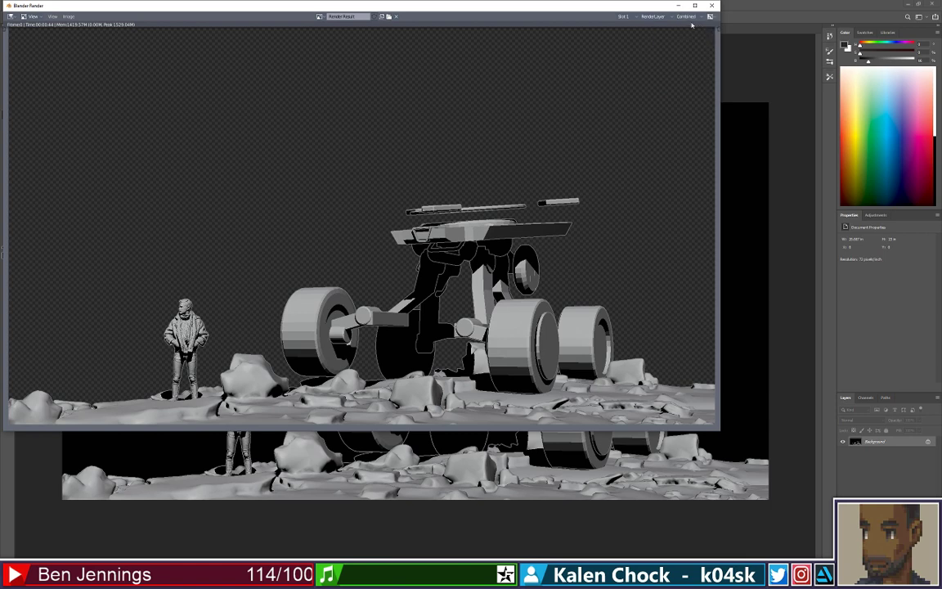
pyautogui.click(711, 16)
pyautogui.click(677, 27)
pyautogui.click(68, 16)
pyautogui.click(90, 65)
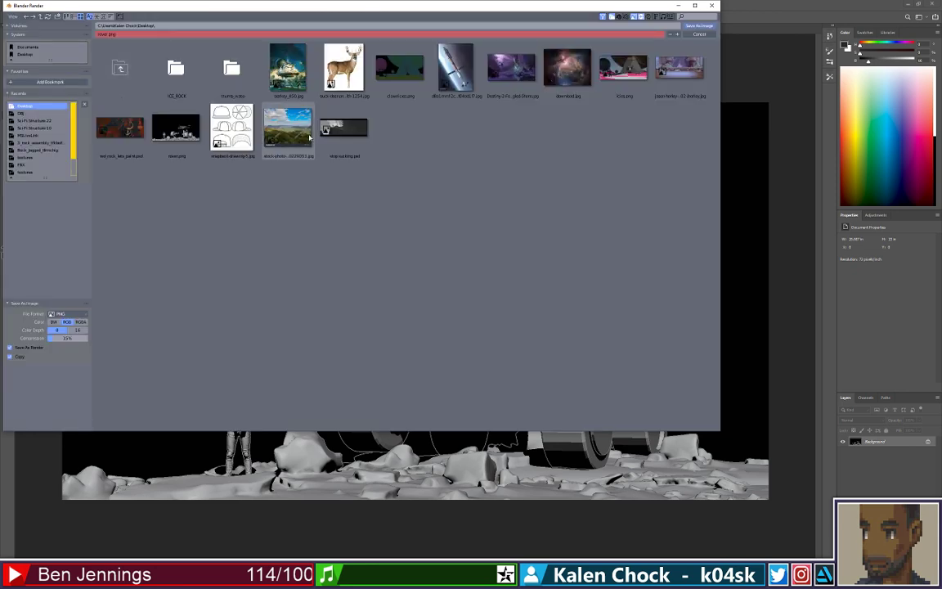
pyautogui.click(715, 6)
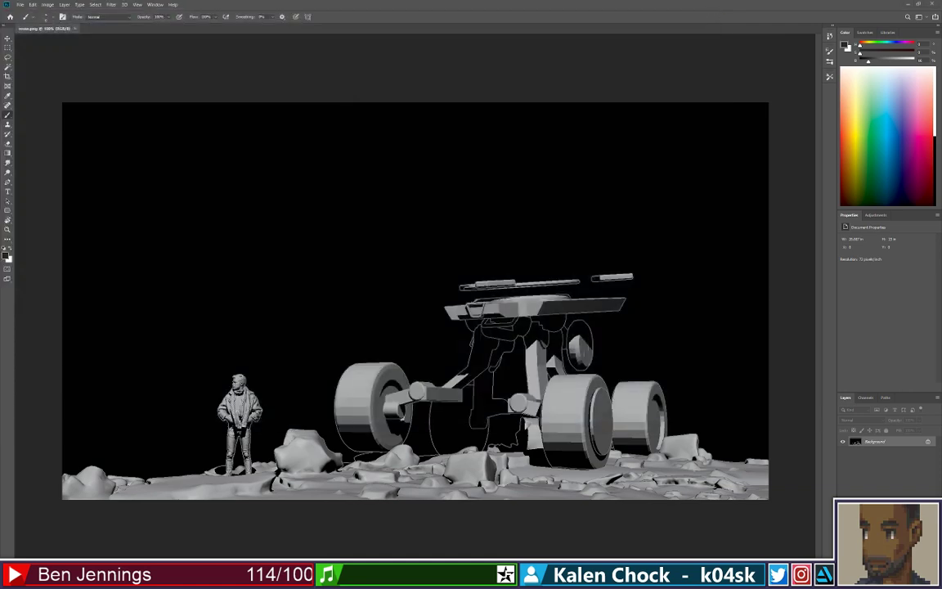
# - Set the Blender output colour mode to RGBA and render the camera image again
pyautogui.hotkey('alt', 'Tab')
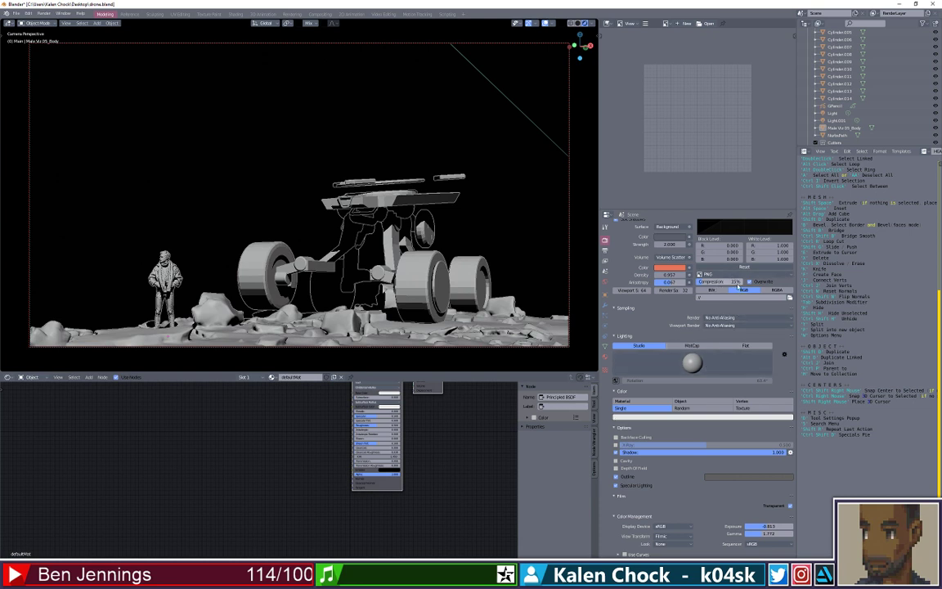
pyautogui.click(776, 289)
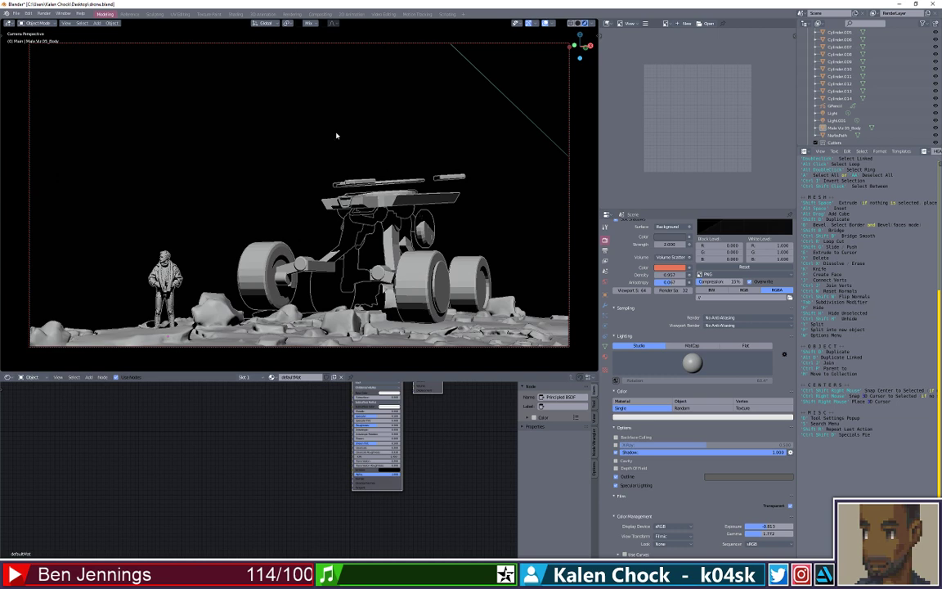
pyautogui.click(43, 14)
pyautogui.click(49, 20)
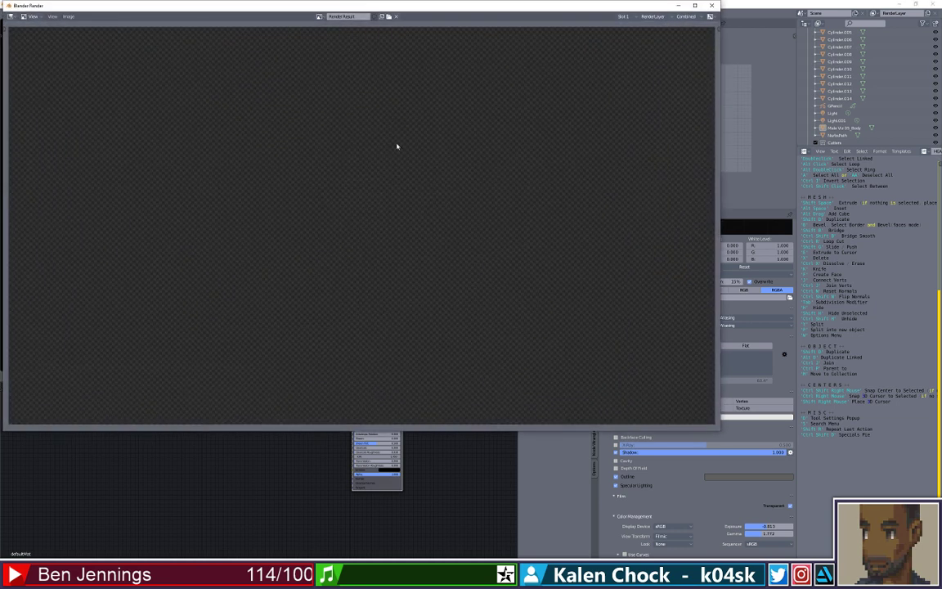
# - Save the new RGBA render over rover.png on the Desktop
pyautogui.click(67, 16)
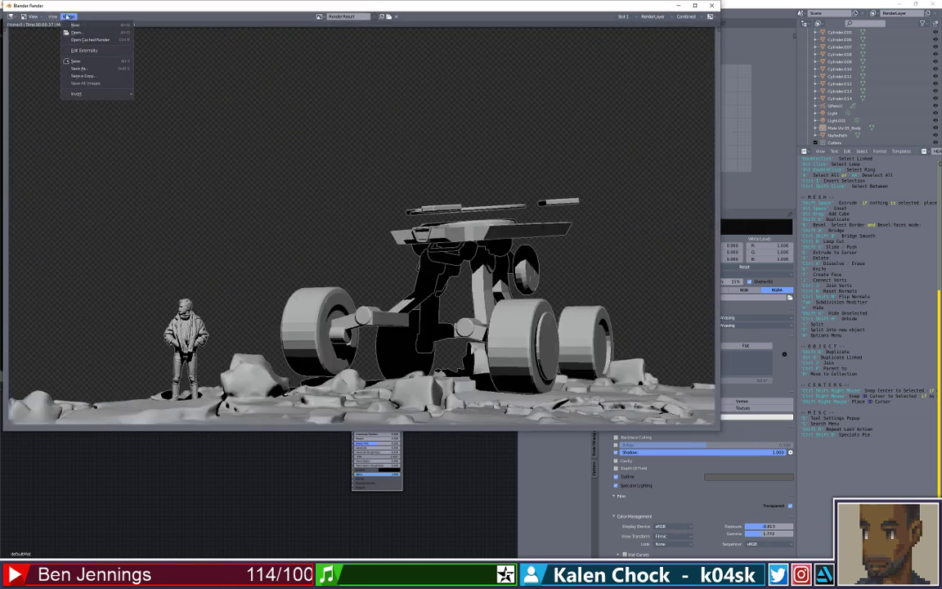
pyautogui.click(94, 70)
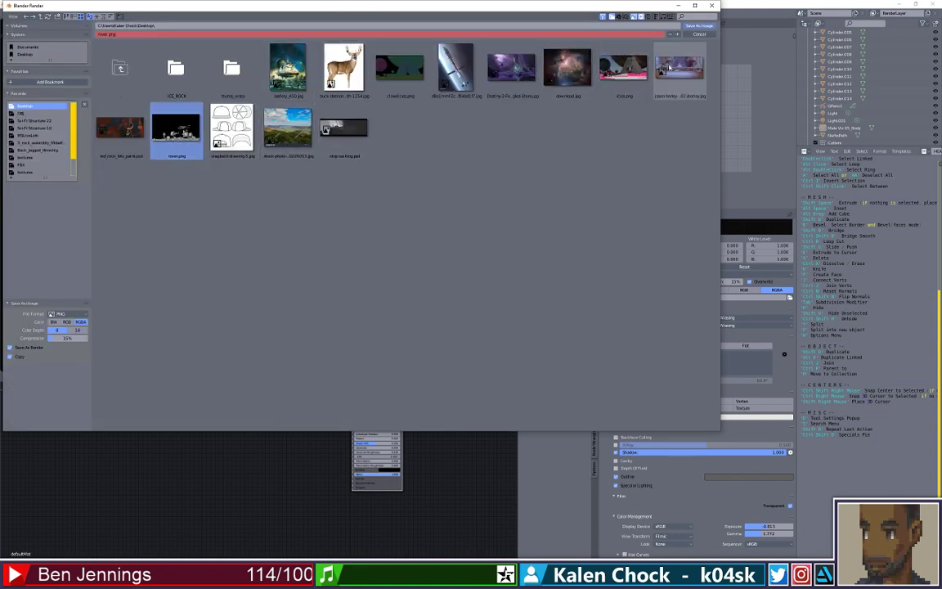
pyautogui.click(700, 33)
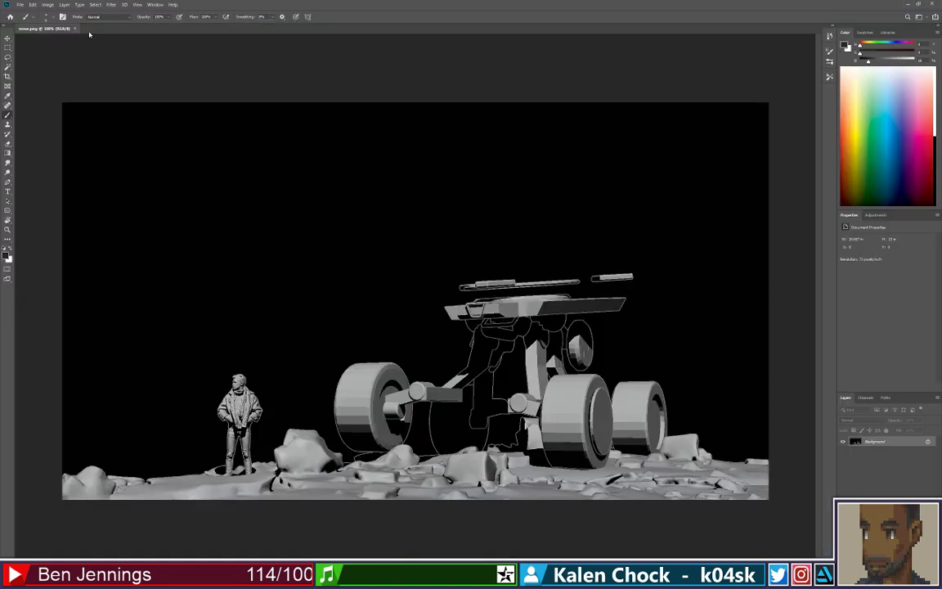
# - Close the old rover.png document in Photoshop and open the overwritten rover.png from the Desktop
pyautogui.click(74, 29)
pyautogui.click(20, 5)
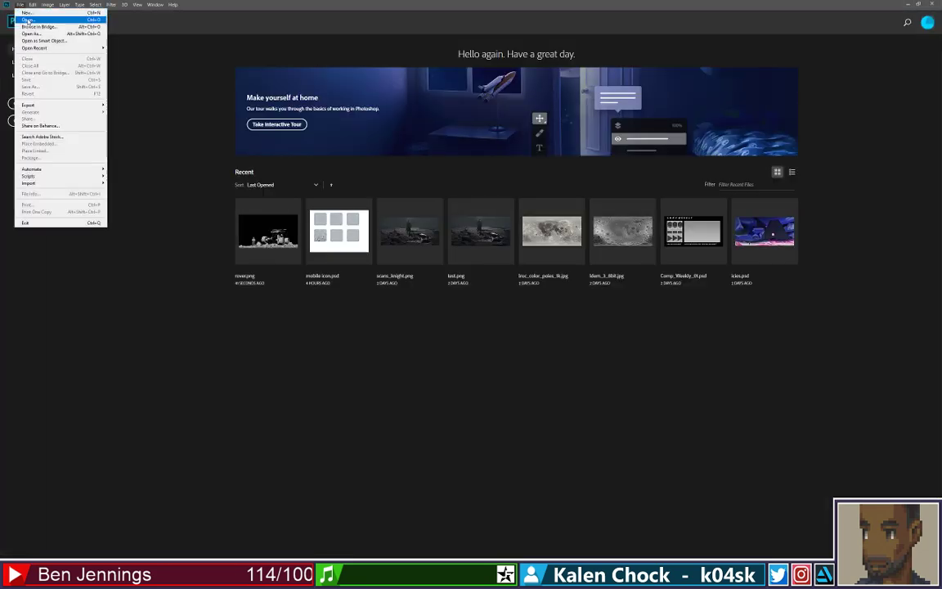
pyautogui.click(26, 21)
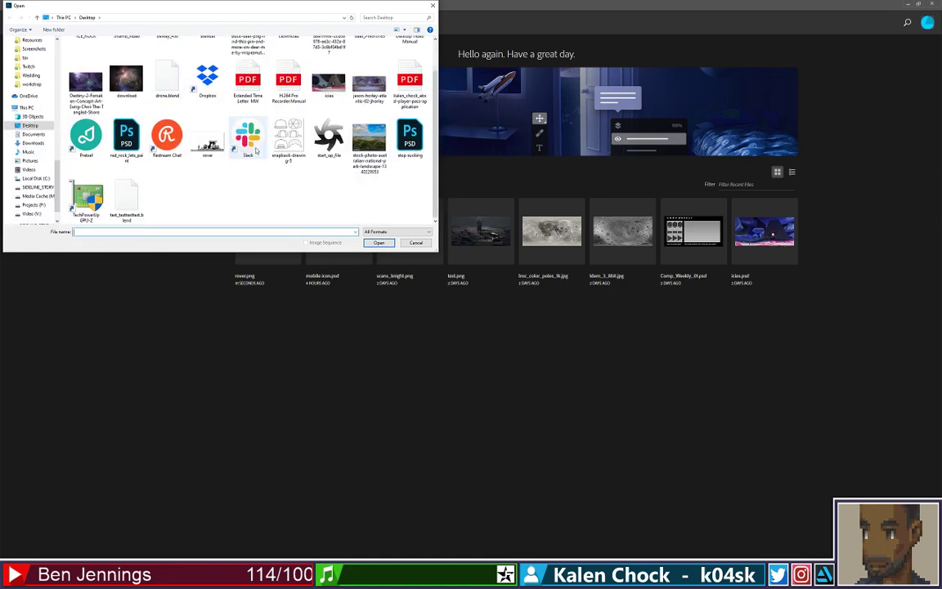
pyautogui.click(207, 139)
pyautogui.click(384, 243)
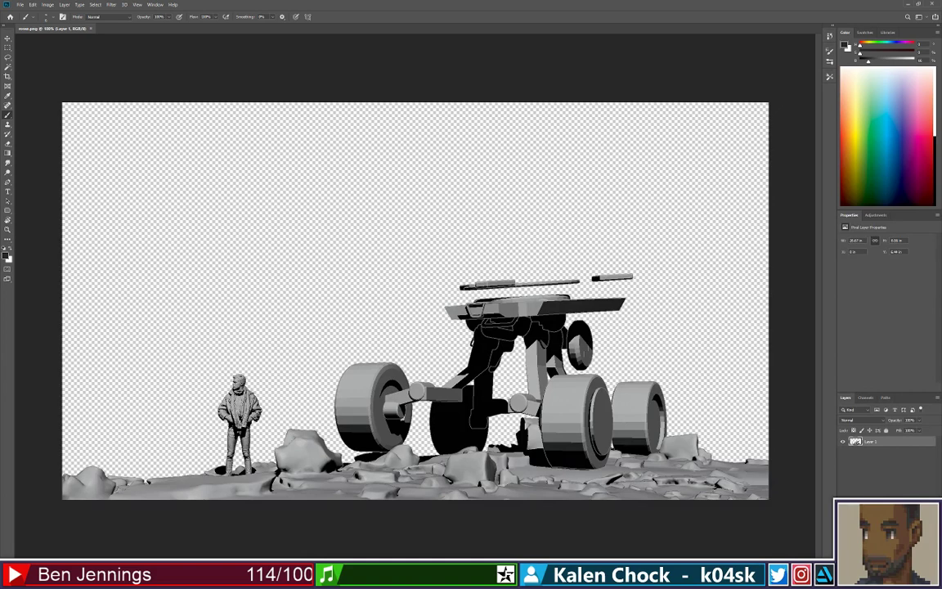
# - Add a new layer beneath the rover render and fill it with a near-black grey as the background
pyautogui.hotkey('ctrl', 'shift', 'alt', 'n')
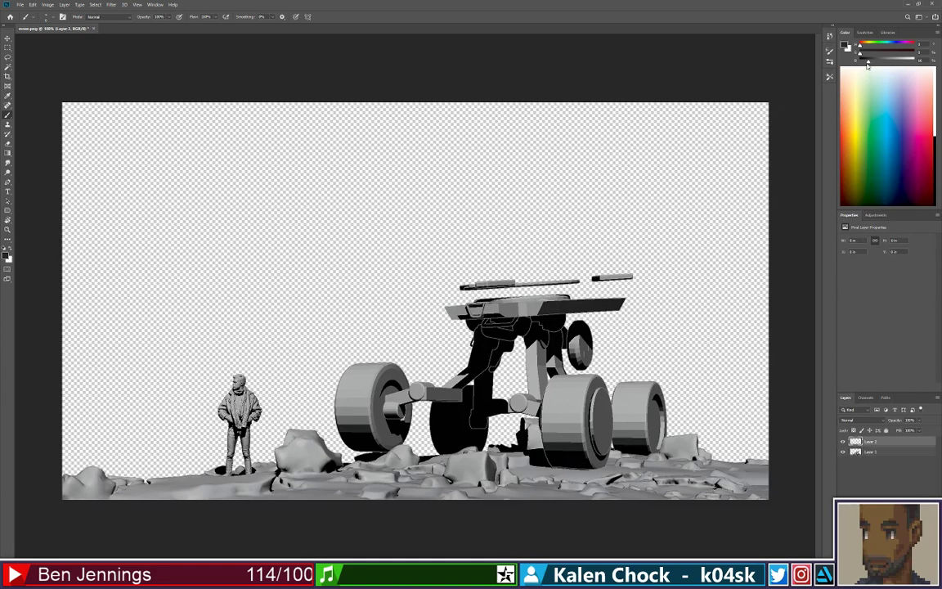
pyautogui.click(873, 451)
pyautogui.hotkey('alt', 'BackSpace')
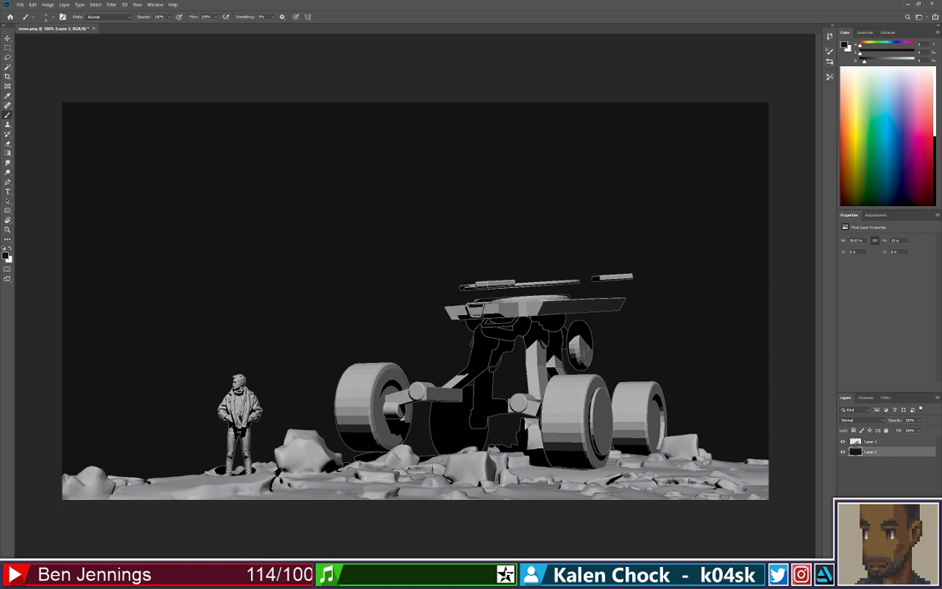
# - Add an empty layer above the rover render and choose the Hard Elliptical brush for painting
pyautogui.hotkey('ctrl', 'shift', 'alt', 'n')
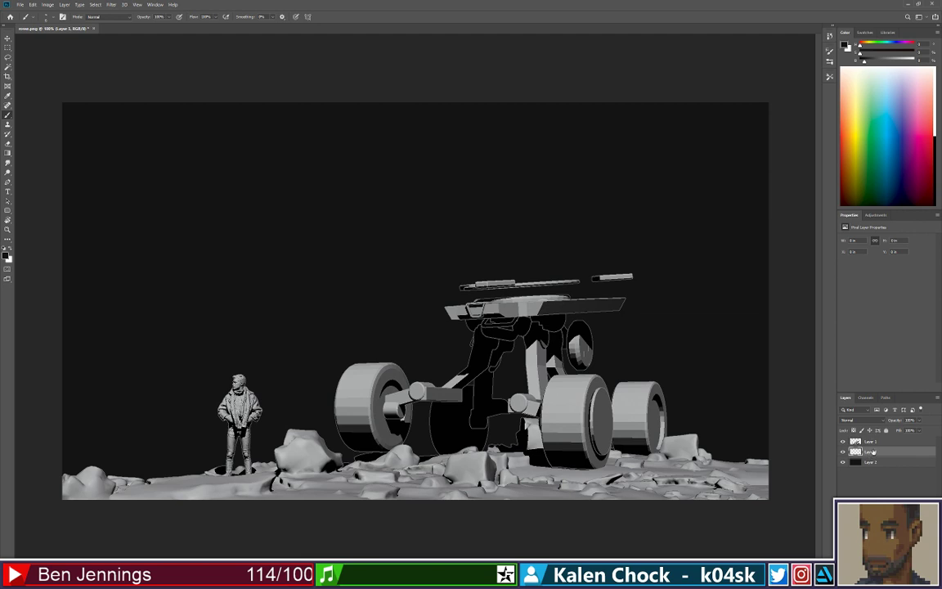
pyautogui.moveTo(873, 452); pyautogui.dragTo(871, 443)
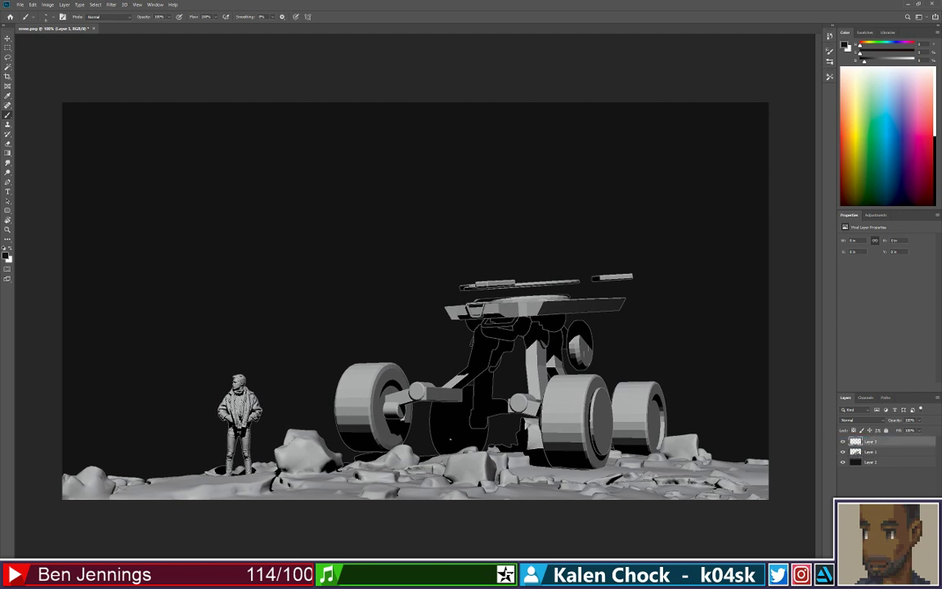
pyautogui.rightClick(449, 439)
pyautogui.click(518, 450)
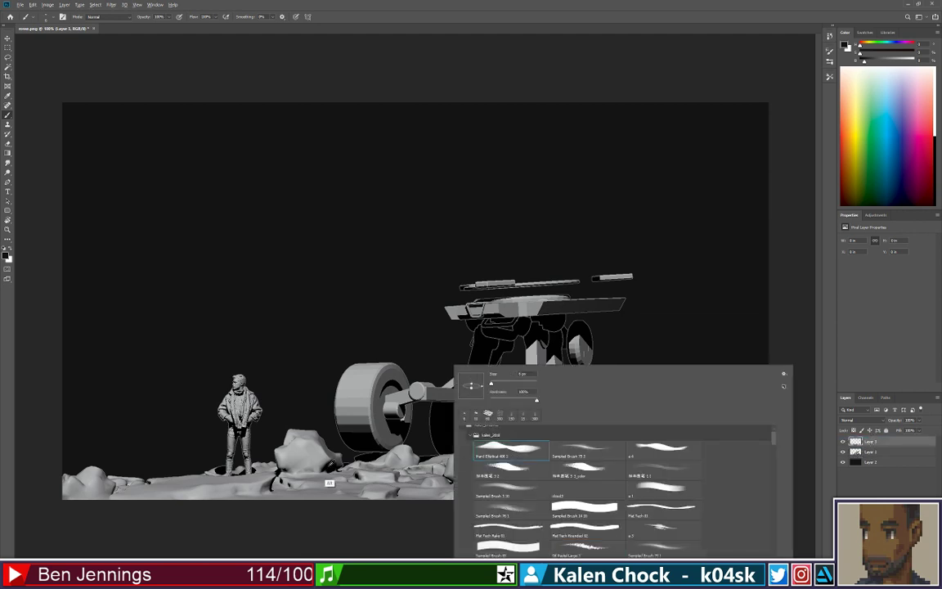
# - Paint black shadow strokes over the foreground rocks below the rover, undoing a stray stroke along the way
pyautogui.click(327, 463)
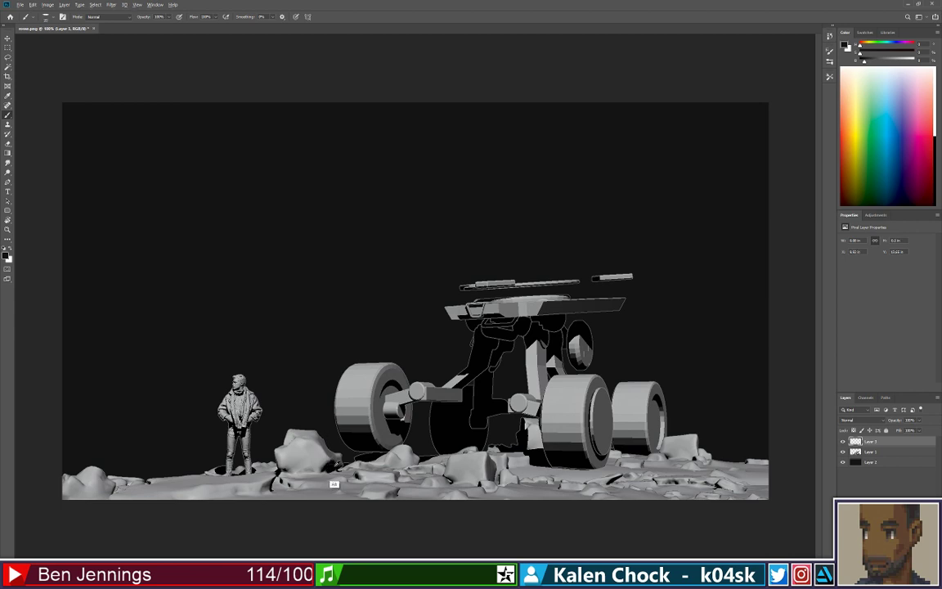
pyautogui.moveTo(337, 458)
pyautogui.mouseDown()
pyautogui.moveTo(316, 471)
pyautogui.moveTo(337, 470)
pyautogui.mouseUp()
pyautogui.moveTo(450, 478)
pyautogui.mouseDown()
pyautogui.moveTo(486, 486)
pyautogui.moveTo(465, 488)
pyautogui.mouseUp()
pyautogui.hotkey('ctrl', 'z')
pyautogui.moveTo(489, 452)
pyautogui.mouseDown()
pyautogui.moveTo(497, 484)
pyautogui.moveTo(520, 460)
pyautogui.moveTo(550, 467)
pyautogui.mouseUp()
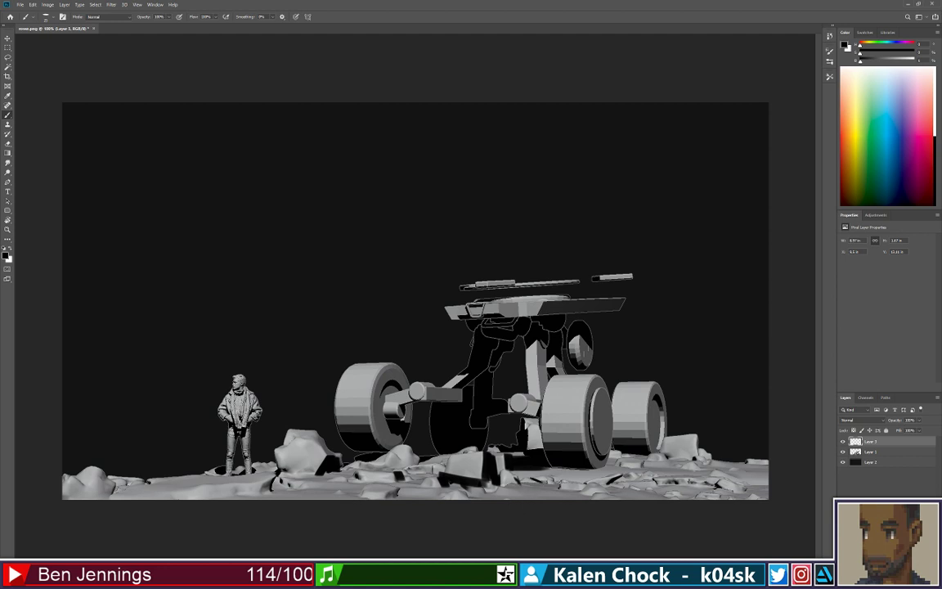
pyautogui.moveTo(498, 482); pyautogui.dragTo(544, 499)
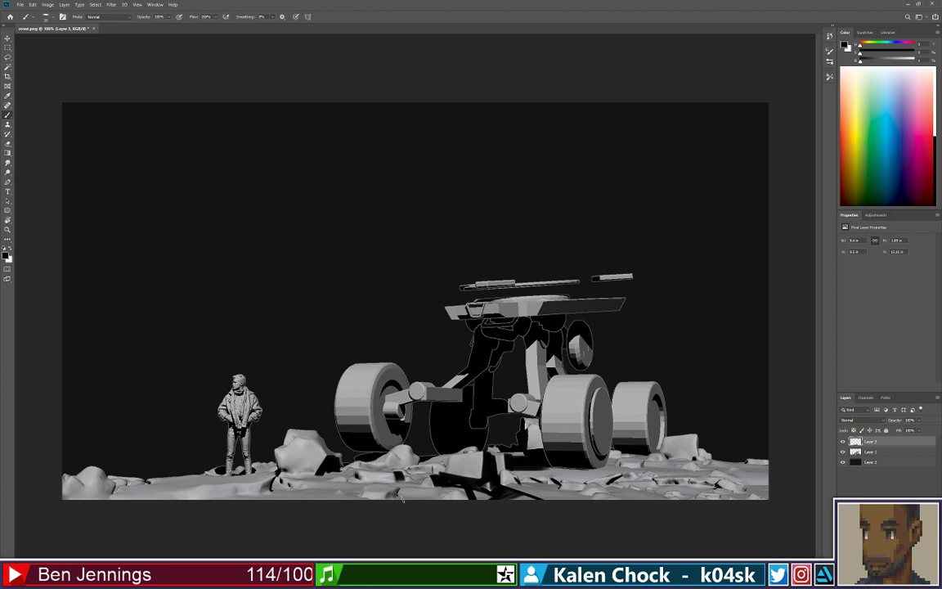
# - Paint black shadow strokes over the foreground rocks and along the base of the boulder beside the figure
pyautogui.moveTo(386, 495); pyautogui.dragTo(399, 490)
pyautogui.moveTo(396, 471); pyautogui.dragTo(400, 478)
pyautogui.moveTo(398, 488); pyautogui.dragTo(384, 498)
pyautogui.moveTo(279, 476)
pyautogui.mouseDown()
pyautogui.moveTo(304, 486)
pyautogui.moveTo(339, 498)
pyautogui.moveTo(309, 494)
pyautogui.moveTo(350, 483)
pyautogui.moveTo(320, 489)
pyautogui.mouseUp()
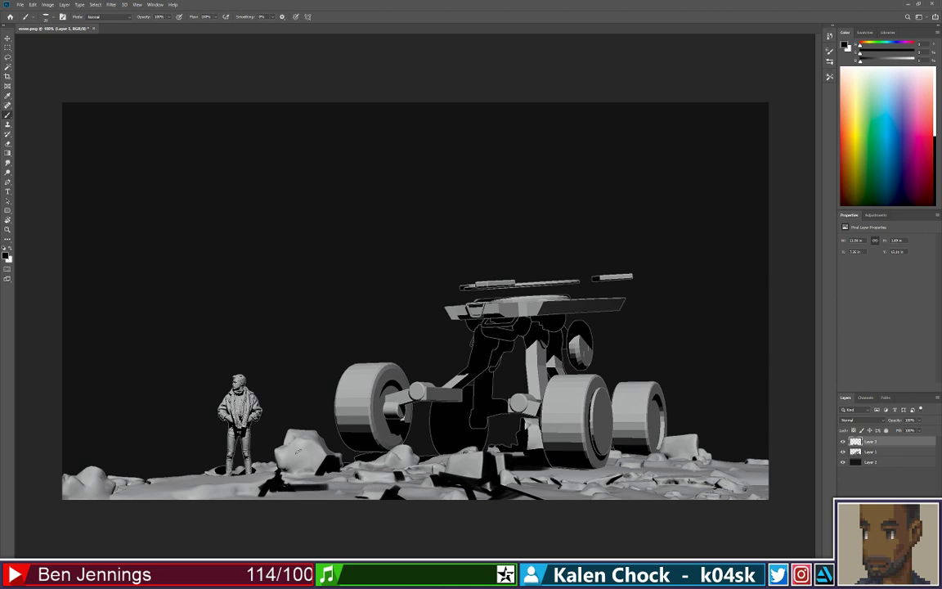
# - Enlarge the brush and paint the boulder's shaded side black, undoing a stray stroke
pyautogui.press(']')
pyautogui.press(']')
pyautogui.moveTo(282, 452)
pyautogui.mouseDown()
pyautogui.moveTo(283, 474)
pyautogui.moveTo(303, 443)
pyautogui.moveTo(316, 442)
pyautogui.moveTo(298, 458)
pyautogui.moveTo(310, 447)
pyautogui.moveTo(319, 453)
pyautogui.moveTo(289, 455)
pyautogui.mouseUp()
pyautogui.hotkey('ctrl', 'z')
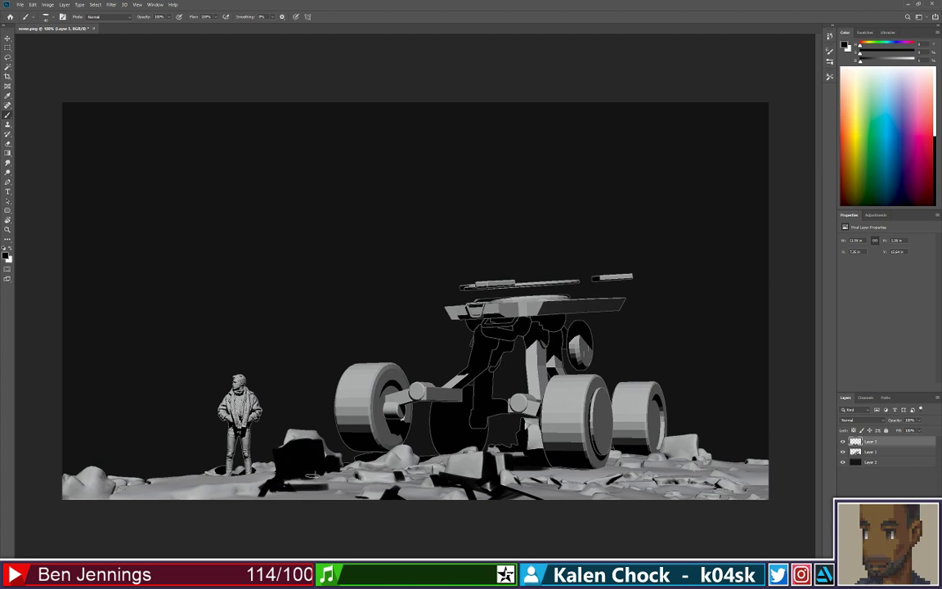
# - Set the eraser to the Hard Elliptical brush and clean up the shadow at the boulder's base, alternating with the paintbrush
pyautogui.press('e')
pyautogui.rightClick(345, 367)
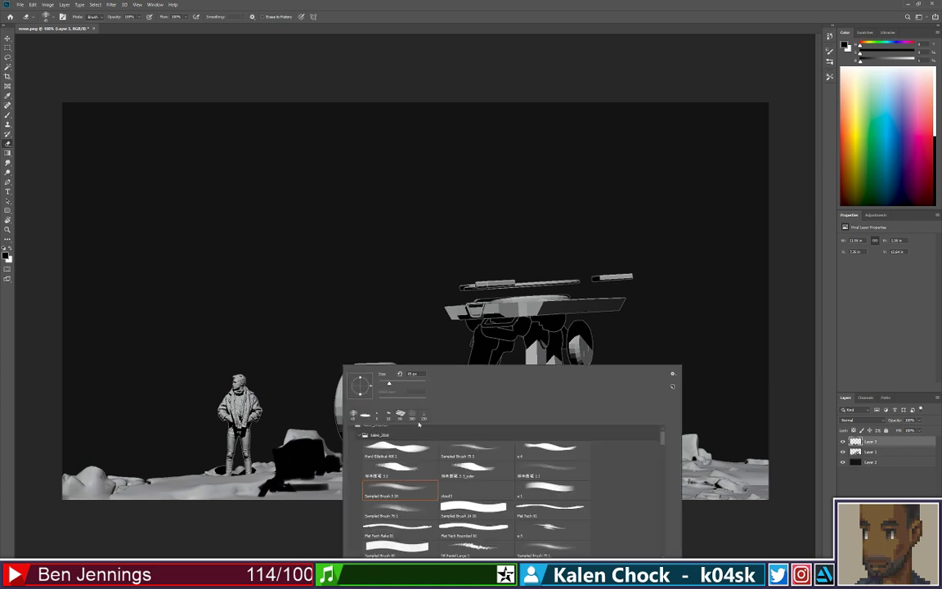
pyautogui.click(407, 455)
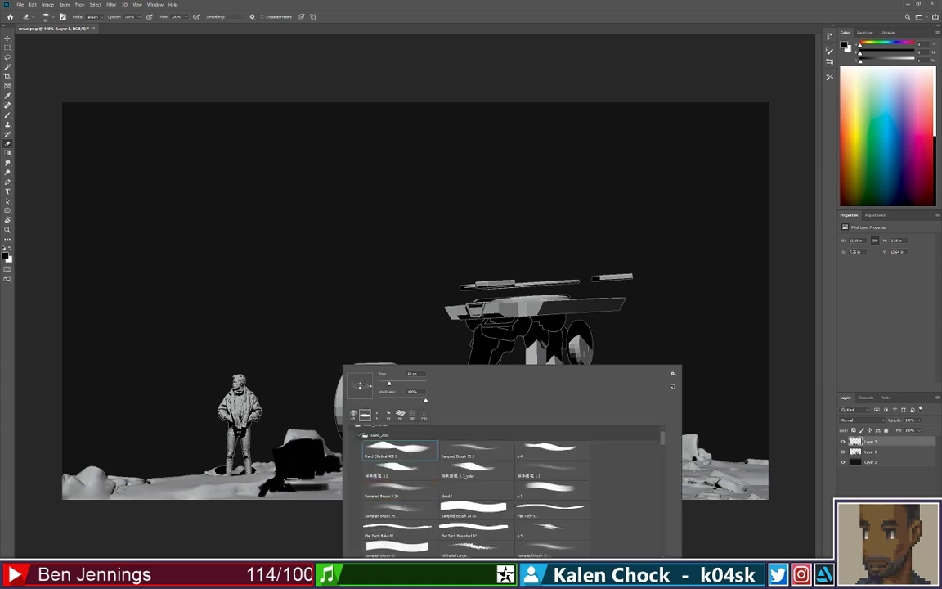
pyautogui.click(320, 480)
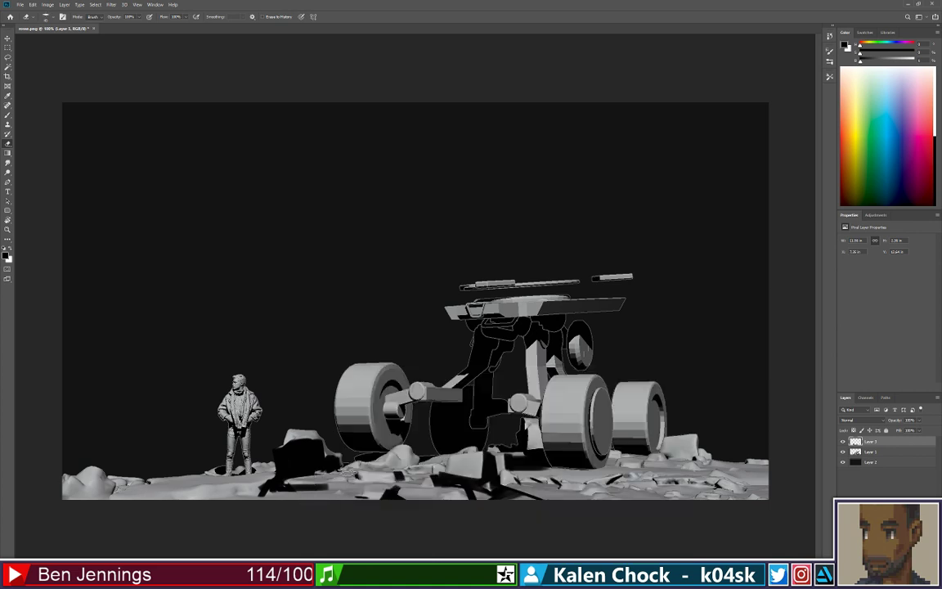
pyautogui.press('b')
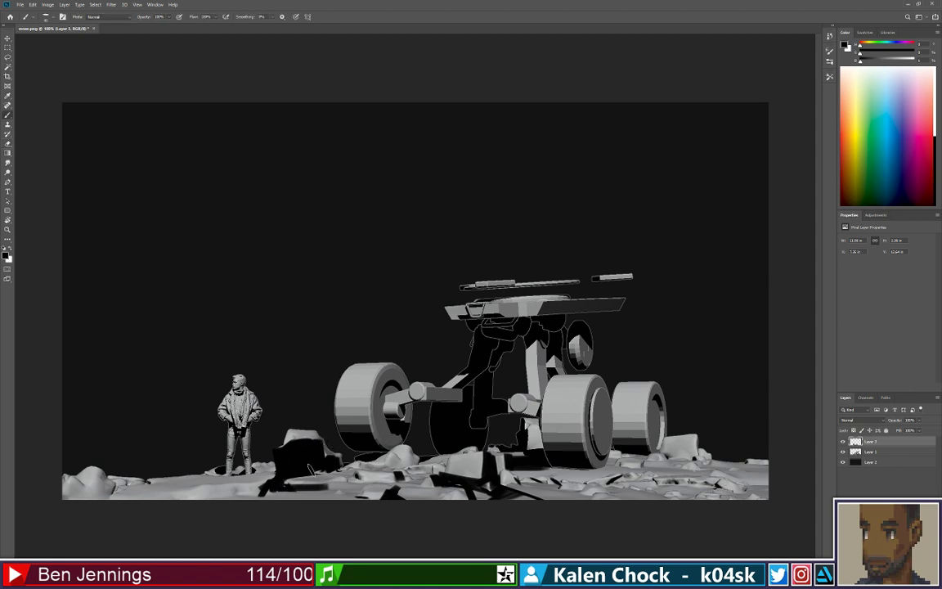
pyautogui.press('e')
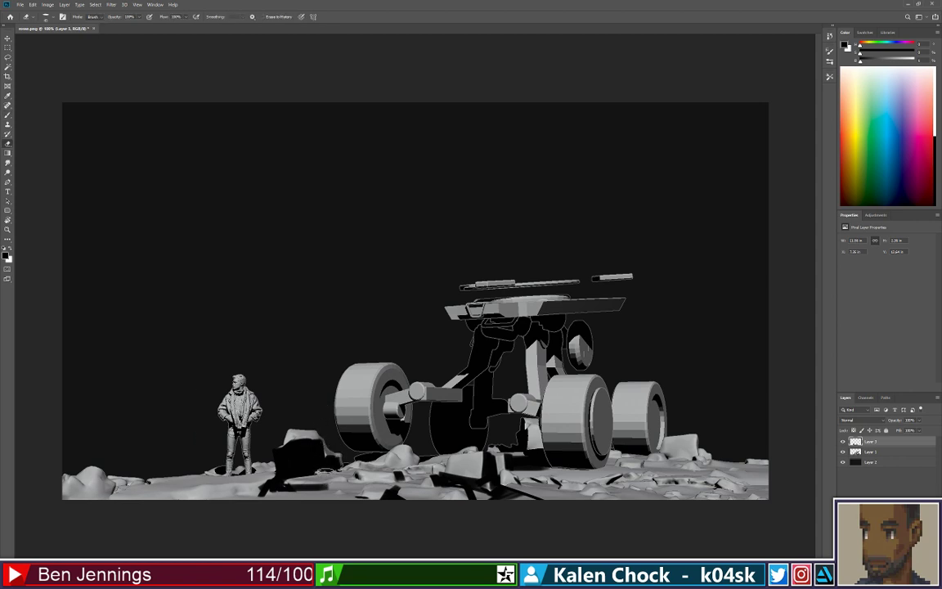
pyautogui.press('b')
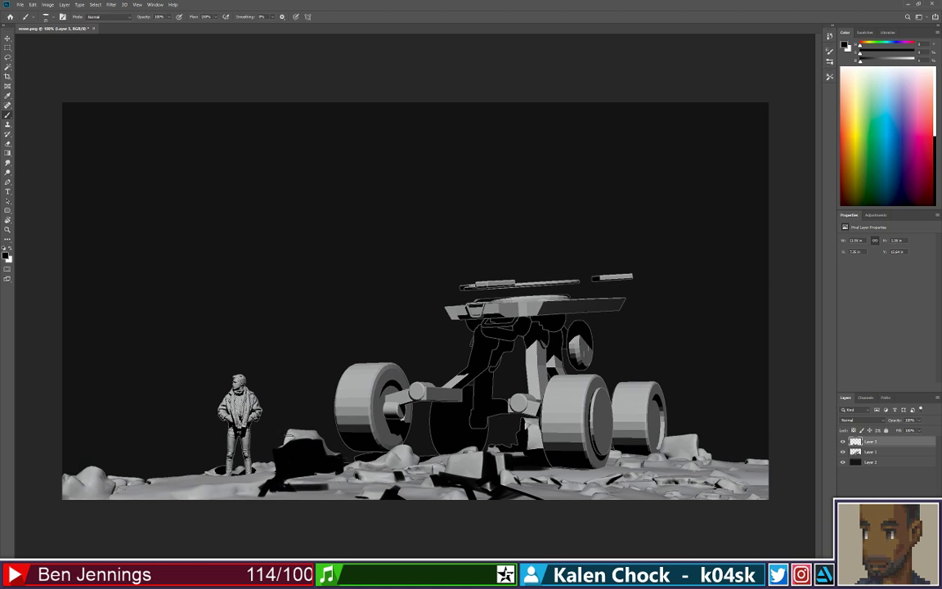
# - Refine the boulder's lit top edge with brush and eraser, undoing one misplaced paint stroke
pyautogui.moveTo(292, 432)
pyautogui.mouseDown()
pyautogui.moveTo(280, 455)
pyautogui.moveTo(273, 441)
pyautogui.moveTo(288, 448)
pyautogui.mouseUp()
pyautogui.hotkey('ctrl', 'z')
pyautogui.press('z')
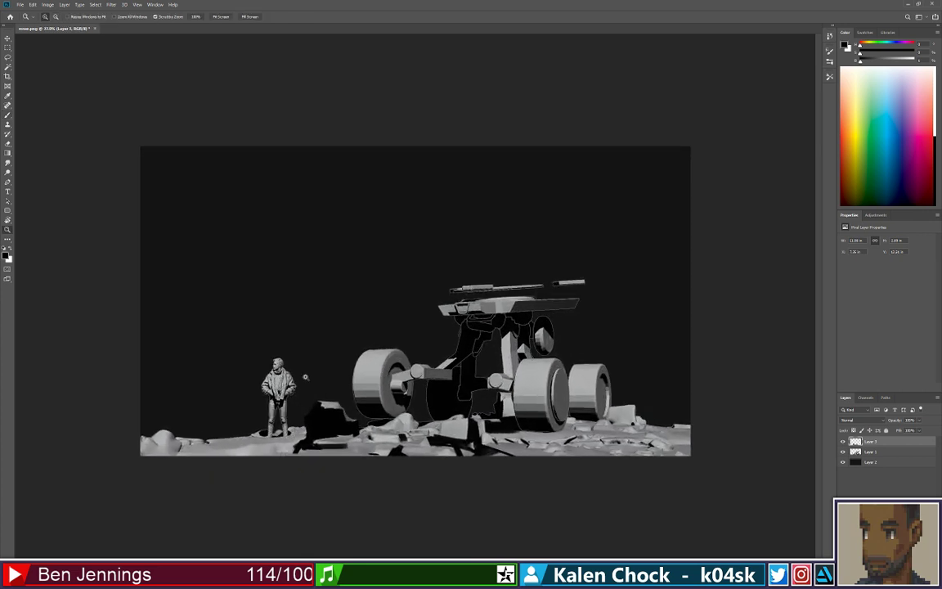
pyautogui.press('b')
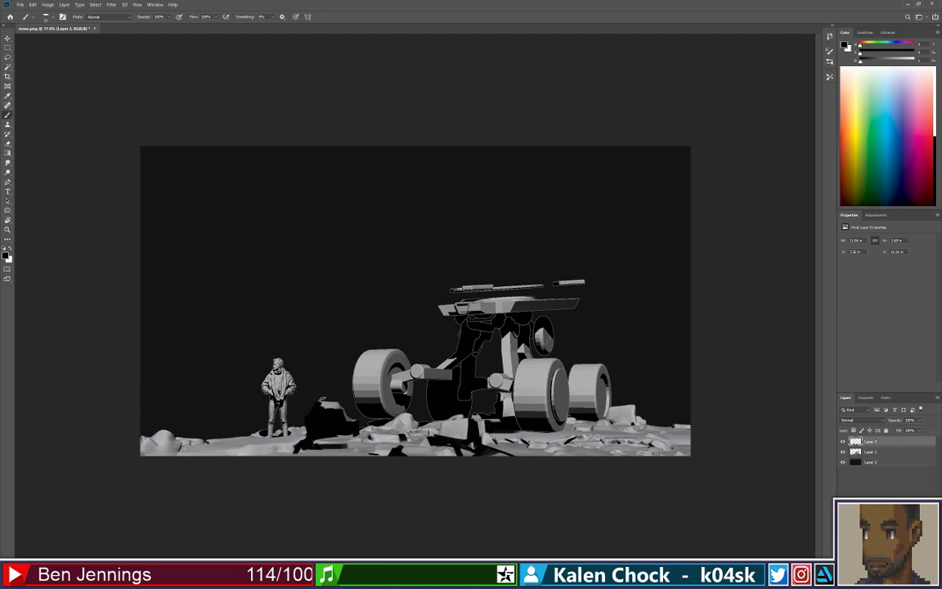
pyautogui.press('e')
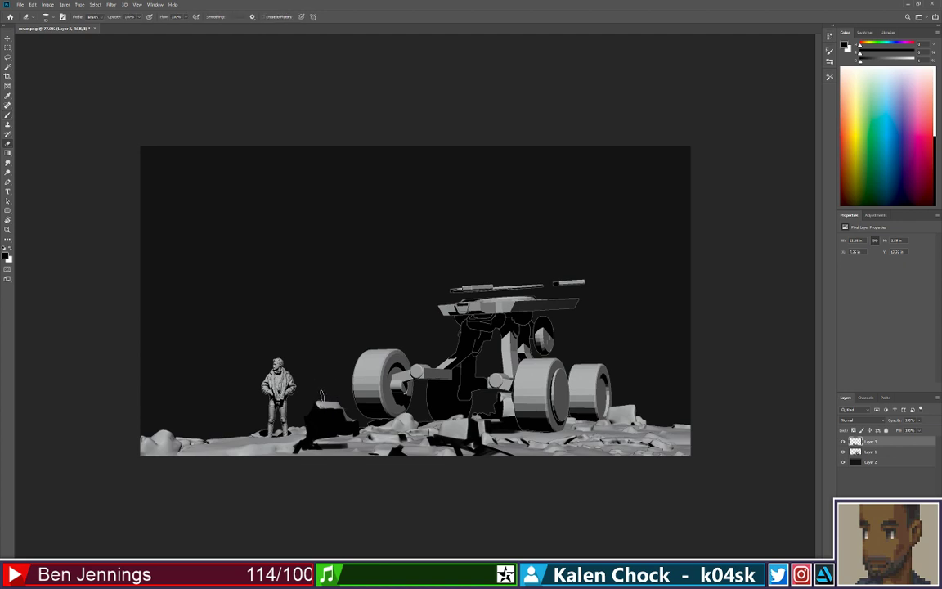
pyautogui.moveTo(319, 401); pyautogui.dragTo(350, 405)
pyautogui.press('b')
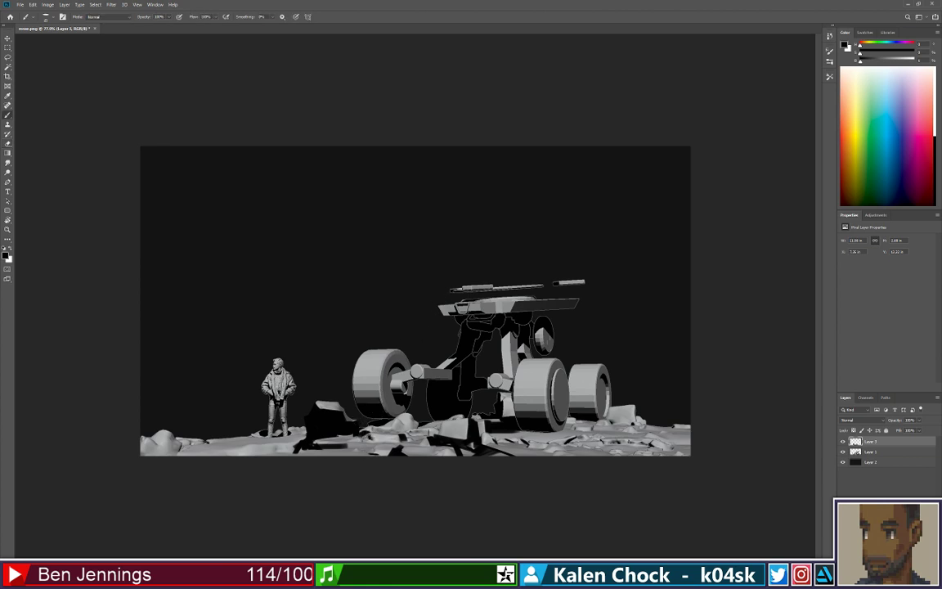
# - Paint black shadows on the rocks beneath the rover's wheel nearest the figure
pyautogui.press('z')
pyautogui.moveTo(427, 398)
pyautogui.mouseDown()
pyautogui.moveTo(374, 426)
pyautogui.moveTo(402, 420)
pyautogui.mouseUp()
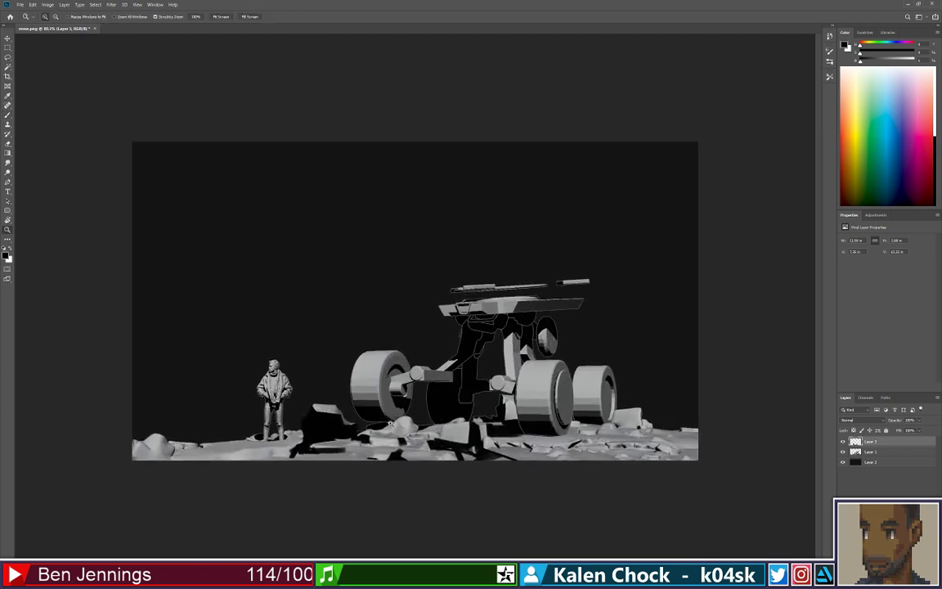
pyautogui.press('b')
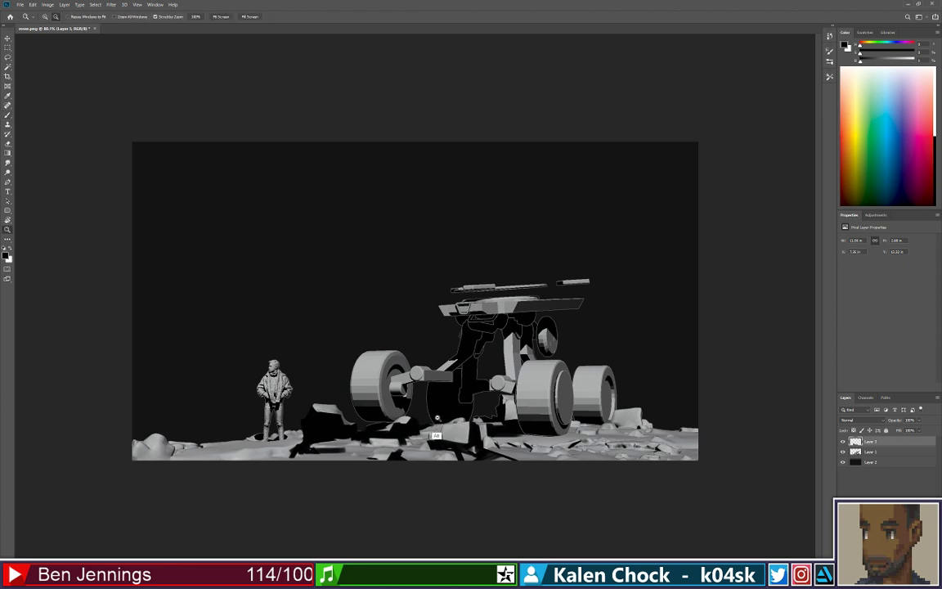
pyautogui.moveTo(438, 435)
pyautogui.mouseDown()
pyautogui.moveTo(416, 435)
pyautogui.moveTo(446, 435)
pyautogui.mouseUp()
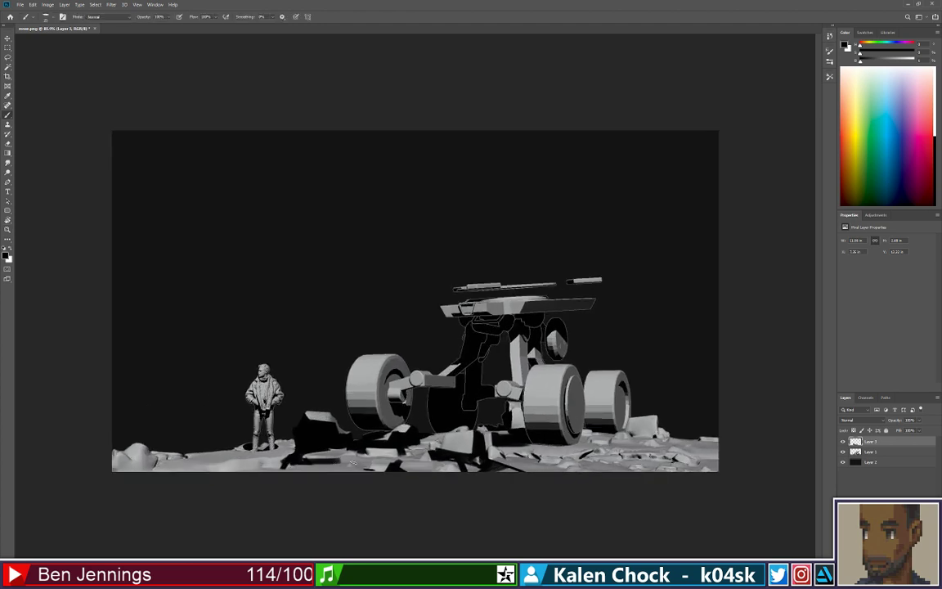
# - Paint a long black shadow across the foreground from below the rover past the figure, undoing two unwanted strokes
pyautogui.moveTo(353, 462); pyautogui.dragTo(305, 468)
pyautogui.hotkey('ctrl', 'z')
pyautogui.moveTo(357, 459); pyautogui.dragTo(306, 472)
pyautogui.hotkey('ctrl', 'z')
pyautogui.moveTo(361, 462); pyautogui.dragTo(247, 496)
pyautogui.moveTo(329, 467)
pyautogui.mouseDown()
pyautogui.moveTo(214, 481)
pyautogui.moveTo(144, 475)
pyautogui.mouseUp()
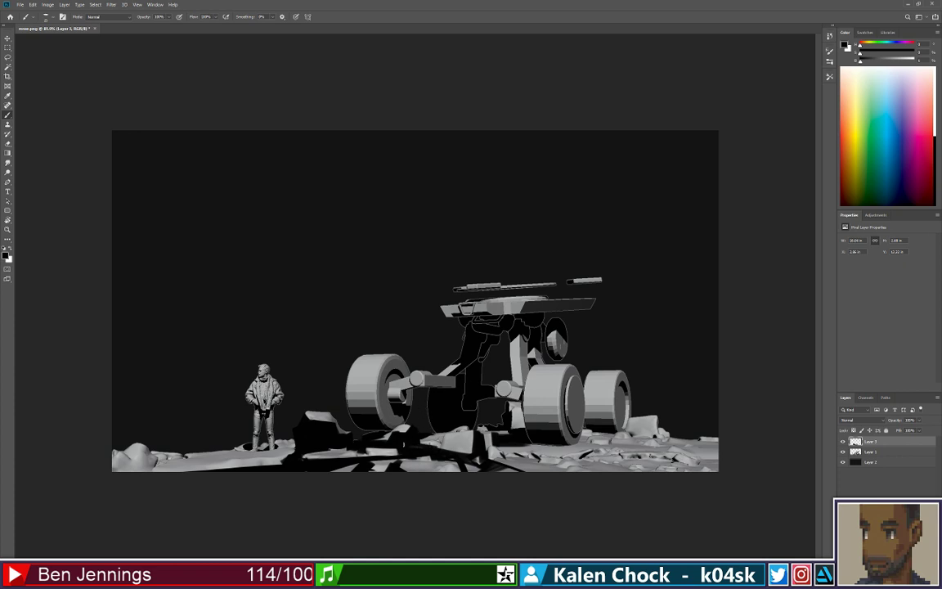
# - Shape the shadow around the pale rock beneath the rover with brush and eraser, and extend it across the nearby foreground
pyautogui.moveTo(449, 435); pyautogui.dragTo(422, 440)
pyautogui.press('e')
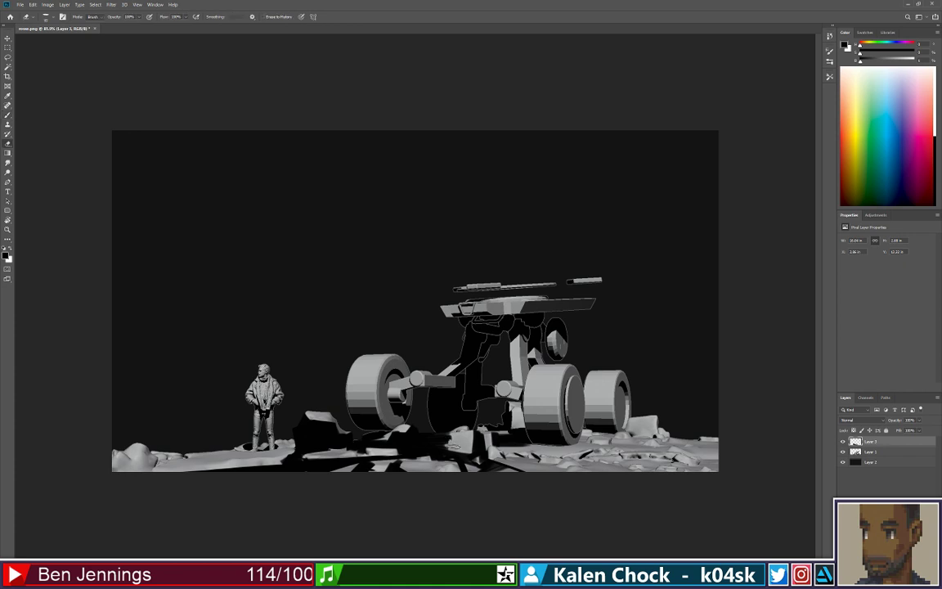
pyautogui.press('b')
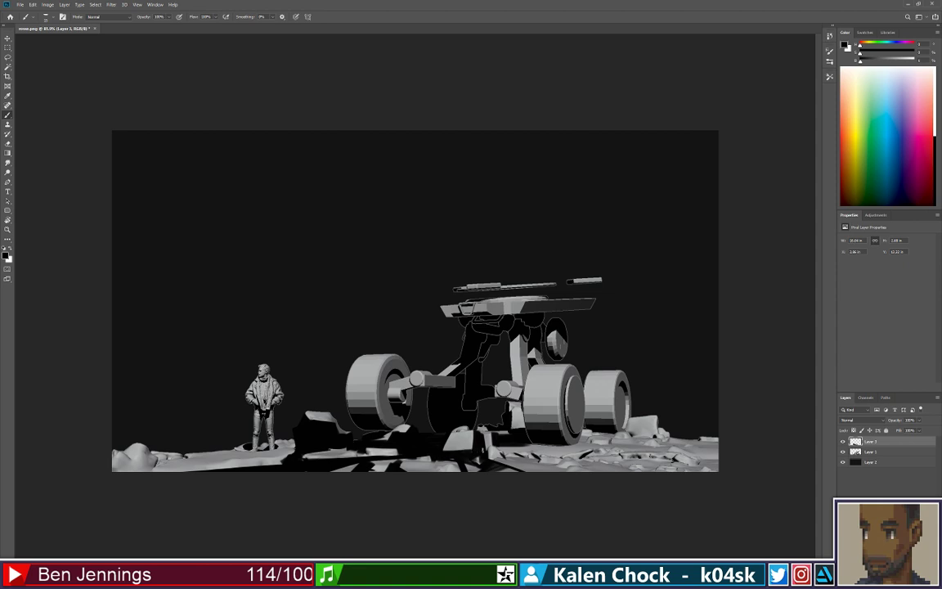
pyautogui.moveTo(452, 428); pyautogui.dragTo(470, 427)
pyautogui.press('e')
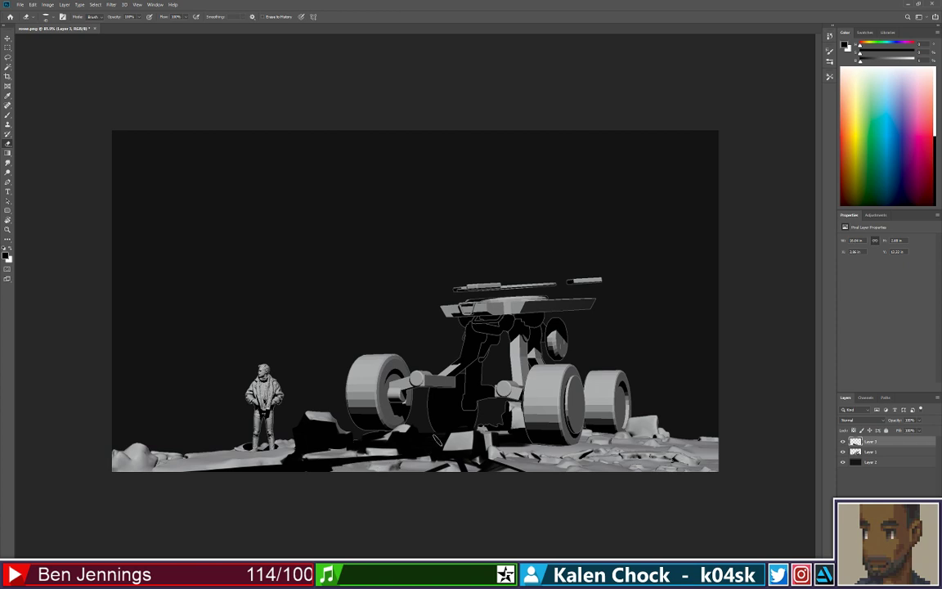
pyautogui.press('b')
pyautogui.moveTo(408, 459); pyautogui.dragTo(238, 484)
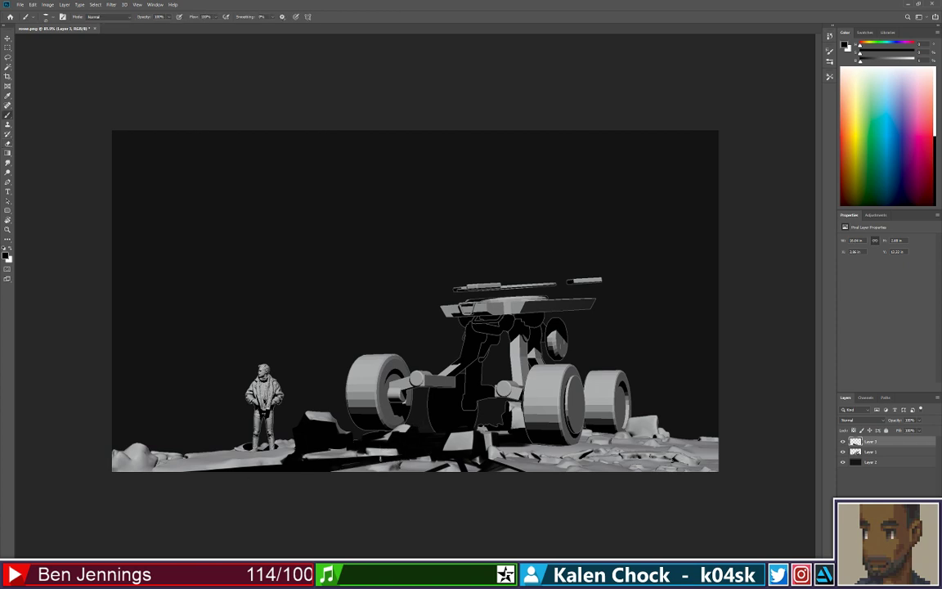
pyautogui.moveTo(383, 460); pyautogui.dragTo(458, 461)
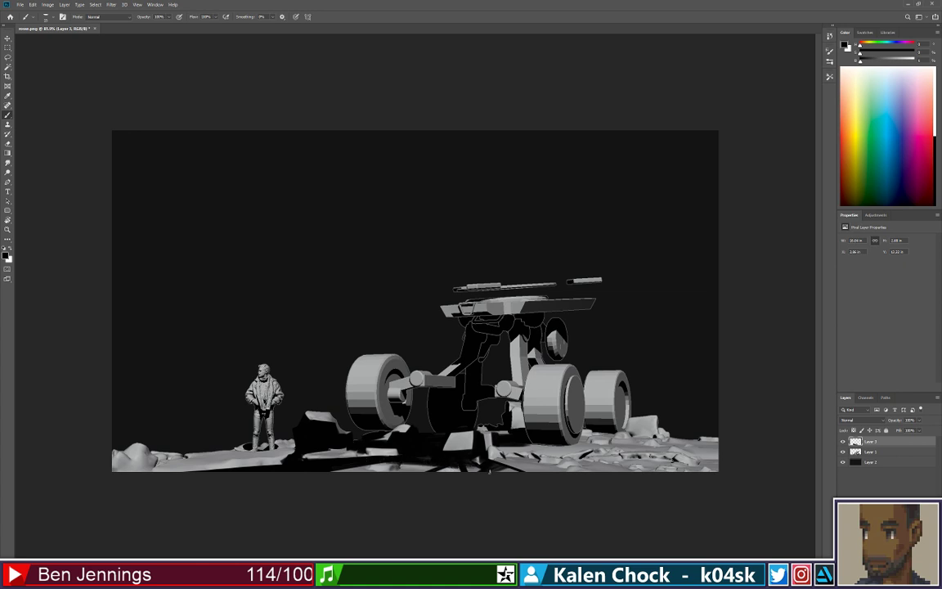
# - Touch up the shadows around the pale rock and beneath the rover's chassis, undoing one eraser stroke
pyautogui.press('z')
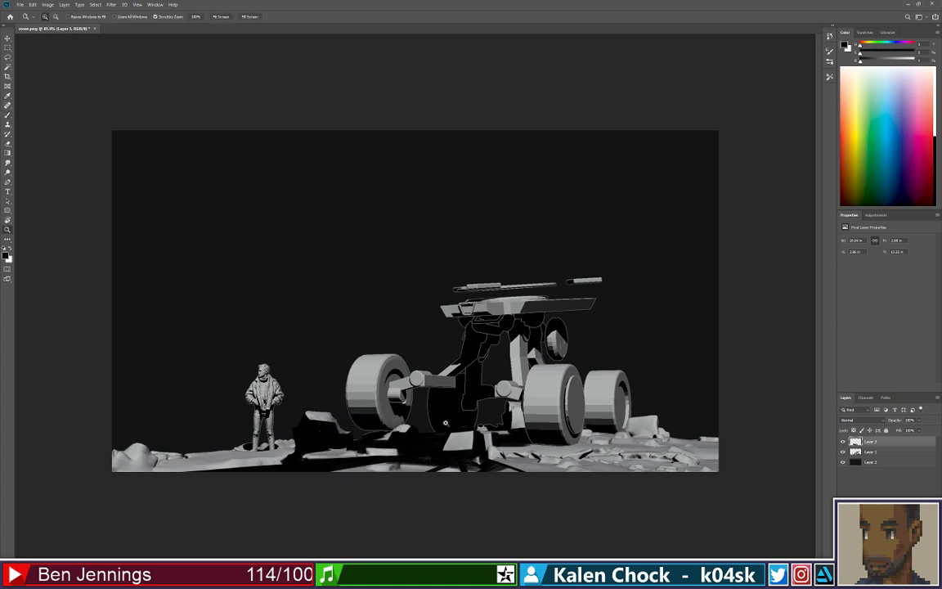
pyautogui.keyDown('alt'); pyautogui.click(434, 468); pyautogui.keyUp('alt')
pyautogui.click(451, 440)
pyautogui.press('e')
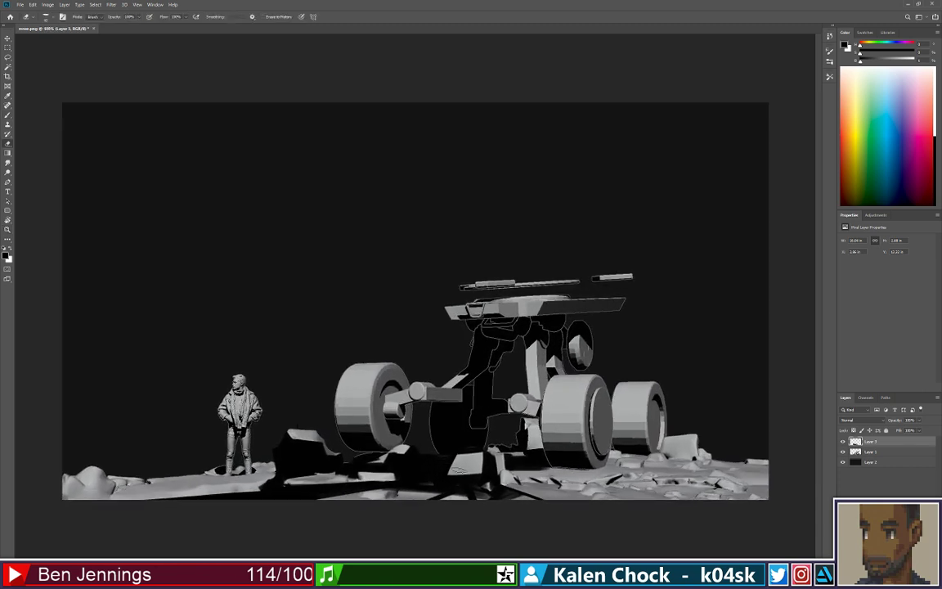
pyautogui.moveTo(458, 478); pyautogui.dragTo(460, 478)
pyautogui.hotkey('ctrl', 'z')
pyautogui.press('b')
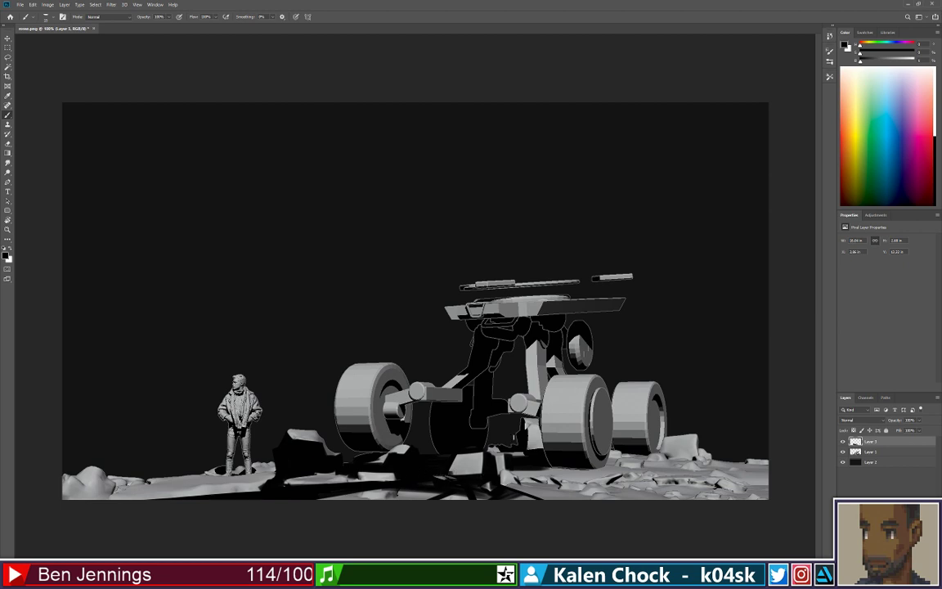
pyautogui.moveTo(440, 409); pyautogui.dragTo(472, 410)
pyautogui.rightClick(491, 448)
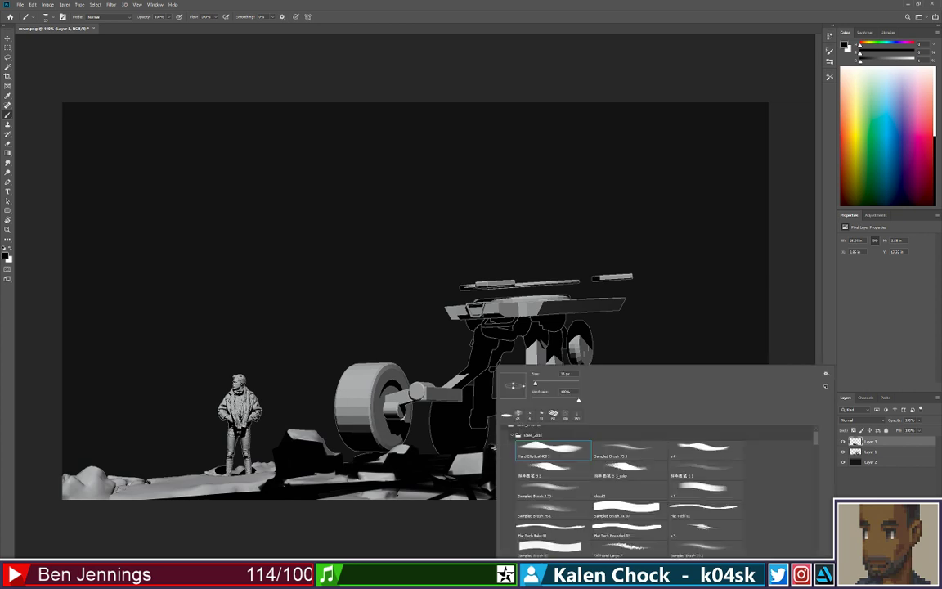
pyautogui.press('Escape')
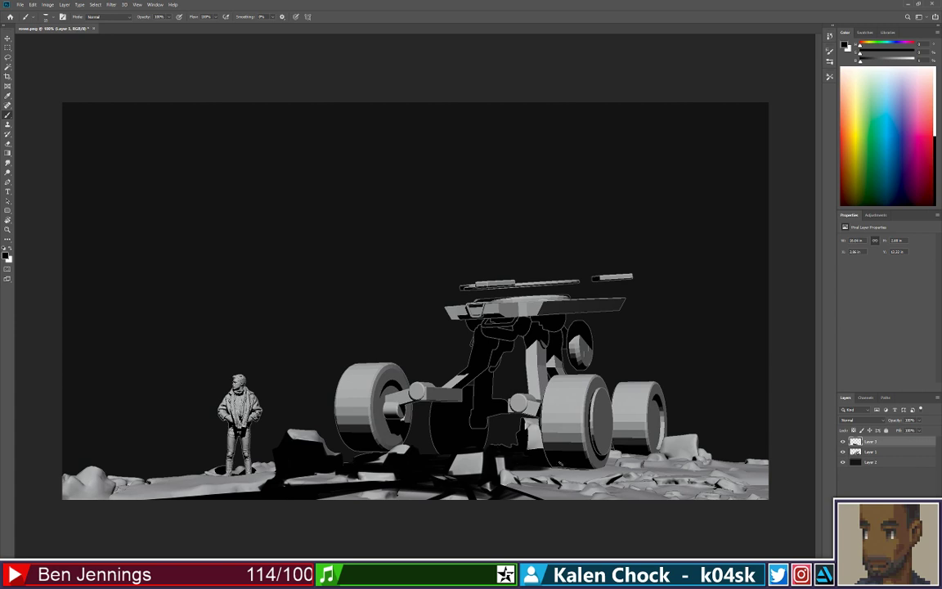
# - Fill the foreground's lower edge with black shadow, from below the boulder to past the rover's front wheel
pyautogui.press('z')
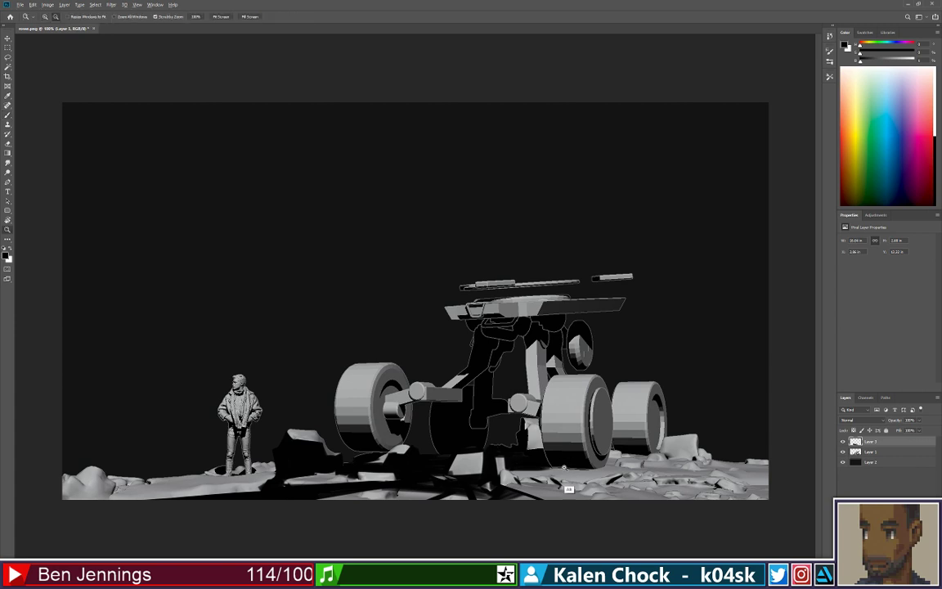
pyautogui.moveTo(568, 469); pyautogui.dragTo(530, 450)
pyautogui.press('b')
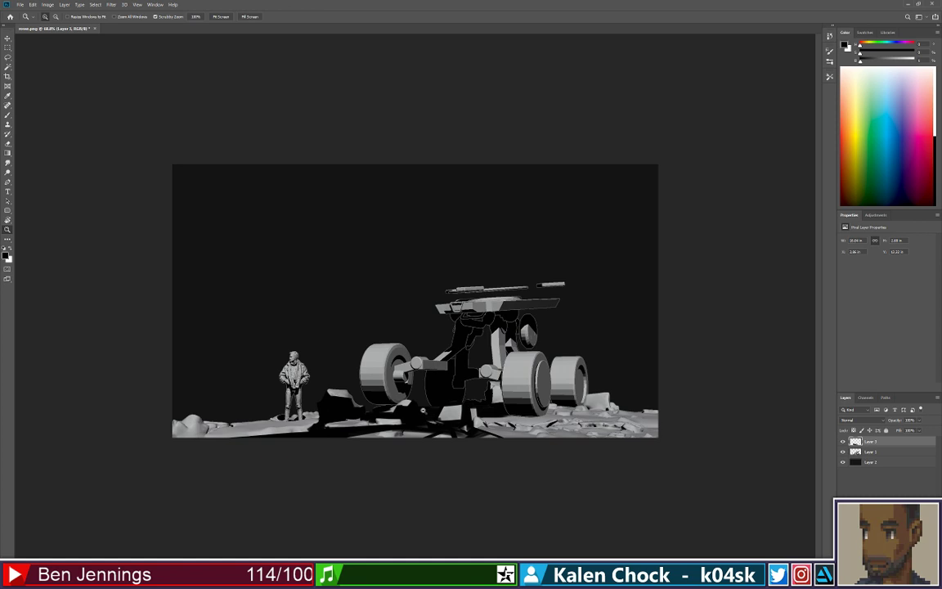
pyautogui.moveTo(344, 436); pyautogui.dragTo(506, 436)
pyautogui.moveTo(388, 430); pyautogui.dragTo(417, 429)
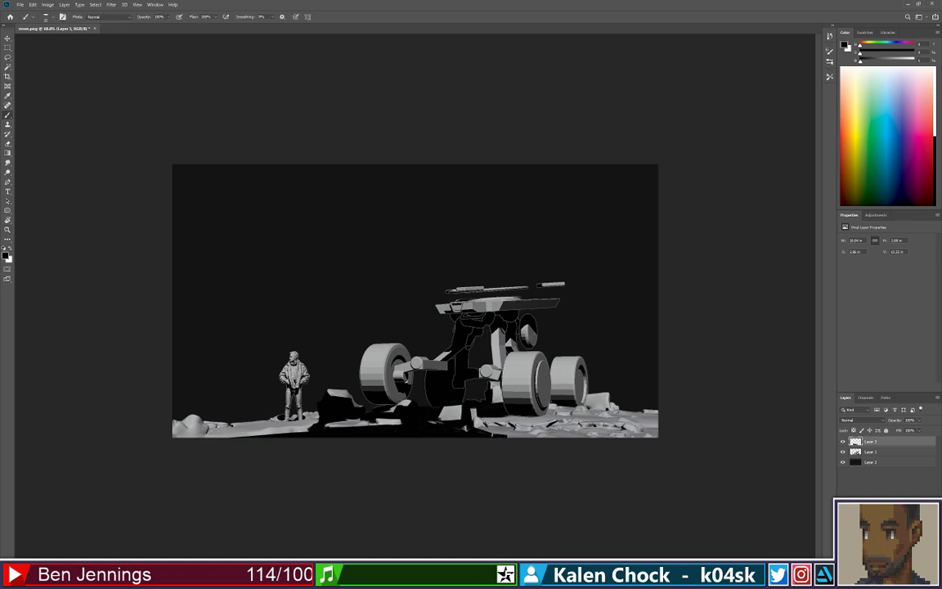
pyautogui.moveTo(472, 435); pyautogui.dragTo(584, 442)
pyautogui.moveTo(513, 432); pyautogui.dragTo(581, 445)
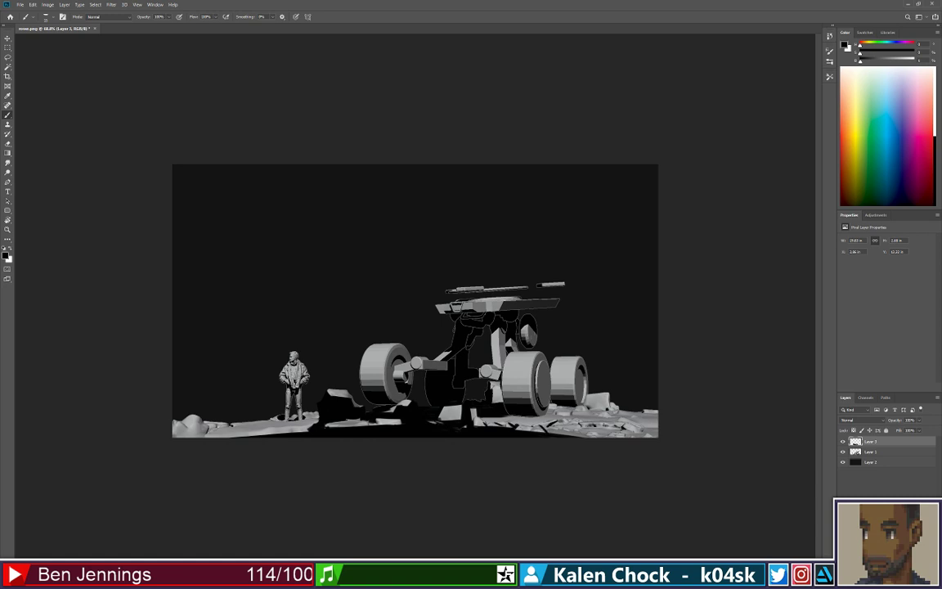
# - Erase along the shadow edge beneath the rover's front wheel to refine the lit ground
pyautogui.press('e')
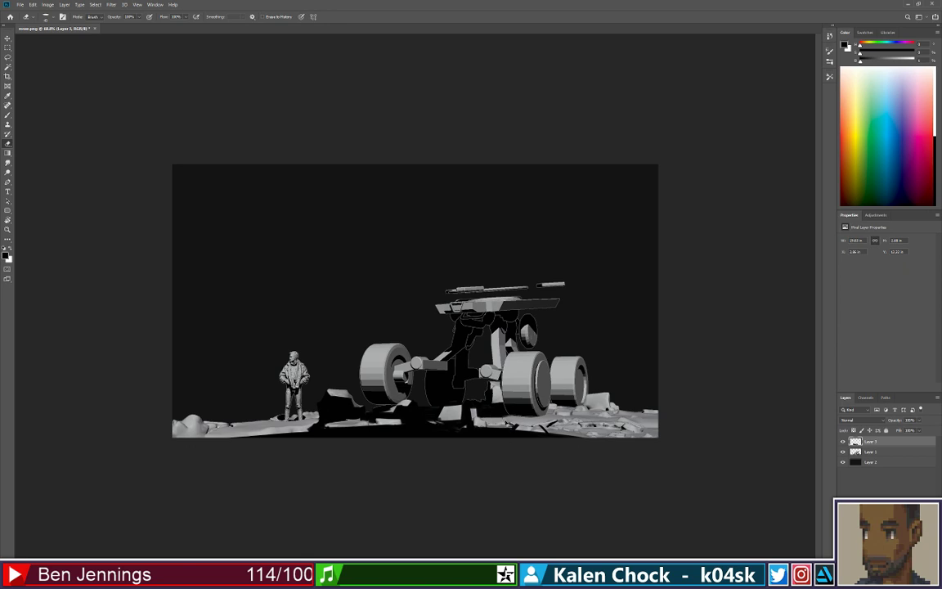
pyautogui.moveTo(482, 416); pyautogui.dragTo(528, 420)
pyautogui.press('b')
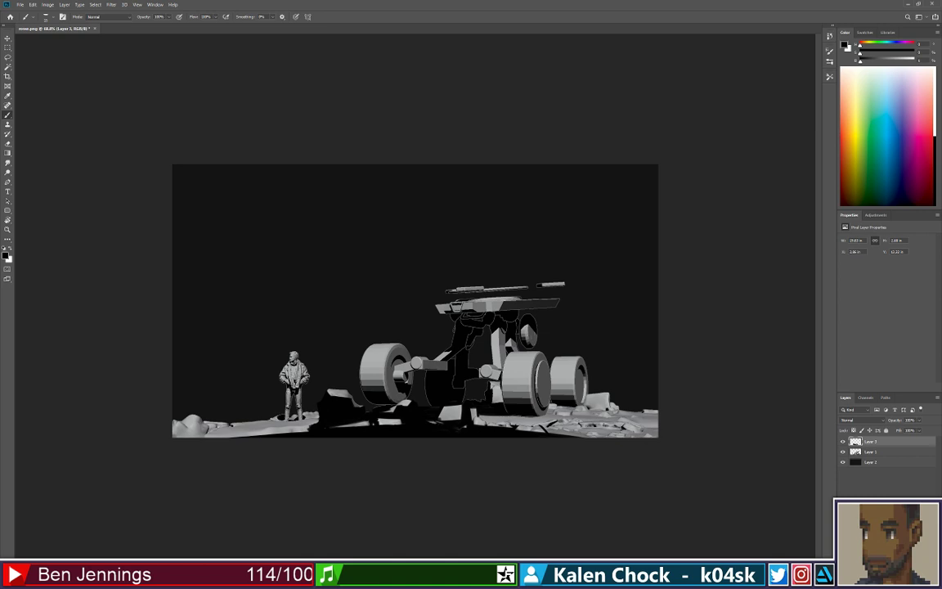
# - Cover the remaining foreground rocks beneath the rover with solid black and extend the shadow along the lower edge past the figure
pyautogui.press('f')
pyautogui.moveTo(416, 394); pyautogui.dragTo(516, 386)
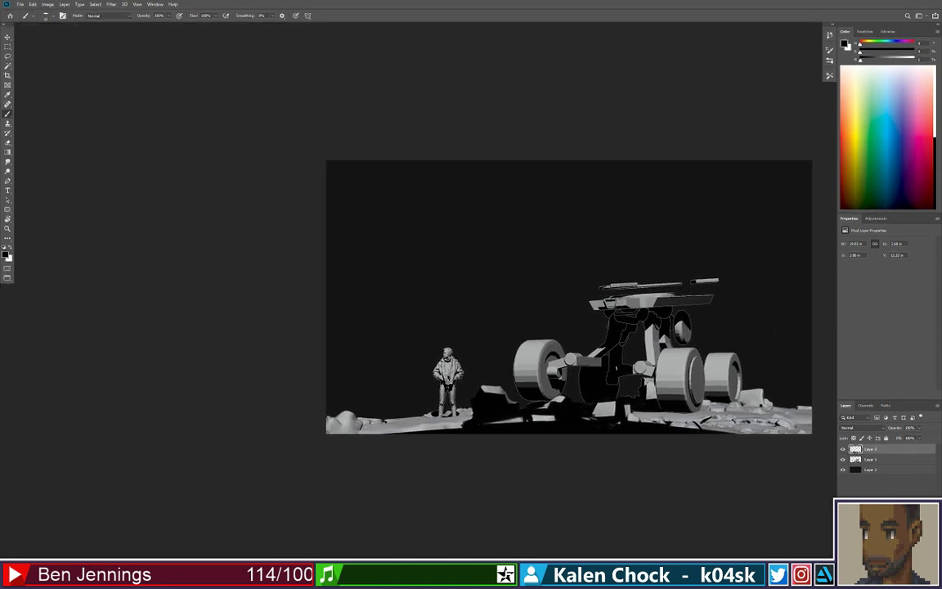
pyautogui.moveTo(514, 427)
pyautogui.mouseDown()
pyautogui.moveTo(596, 430)
pyautogui.moveTo(535, 419)
pyautogui.moveTo(625, 418)
pyautogui.moveTo(587, 412)
pyautogui.moveTo(604, 407)
pyautogui.moveTo(595, 424)
pyautogui.mouseUp()
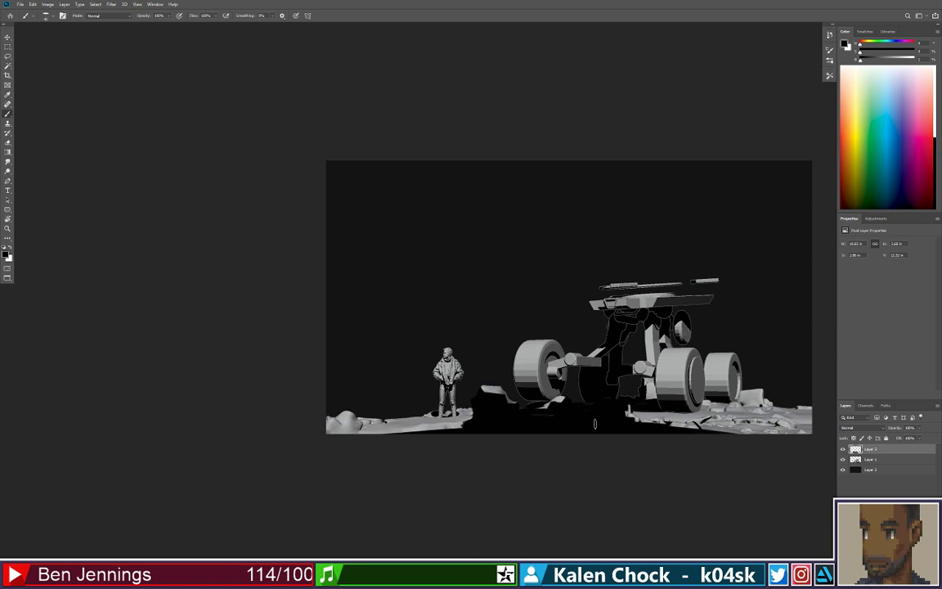
pyautogui.moveTo(492, 423); pyautogui.dragTo(340, 432)
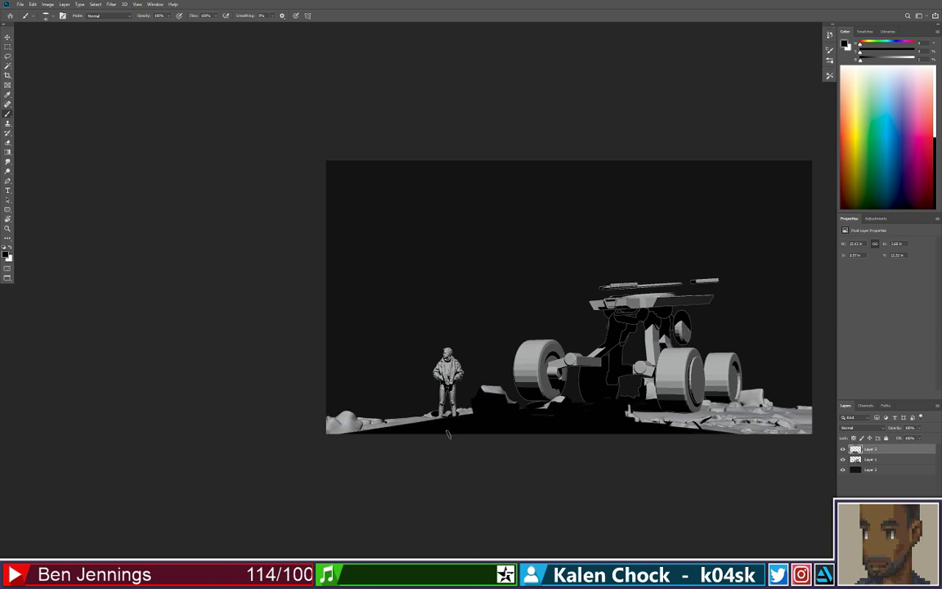
# - Extend the black shadow along the lower edge past the figure, clip the shadow layer to the render layer and undo a stray stroke
pyautogui.moveTo(474, 418); pyautogui.dragTo(277, 439)
pyautogui.click(883, 460)
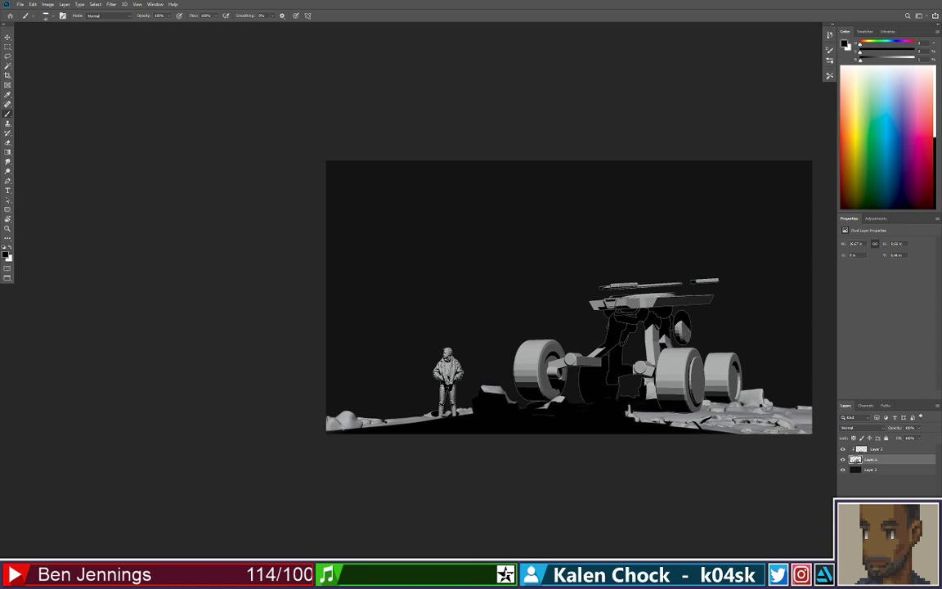
pyautogui.moveTo(353, 417); pyautogui.dragTo(331, 422)
pyautogui.hotkey('ctrl', 'z')
# - Load the render layer's outline as a selection and fill the remaining ground around the figure with black on the shadow layer
pyautogui.keyDown('ctrl'); pyautogui.click(856, 460); pyautogui.keyUp('ctrl')
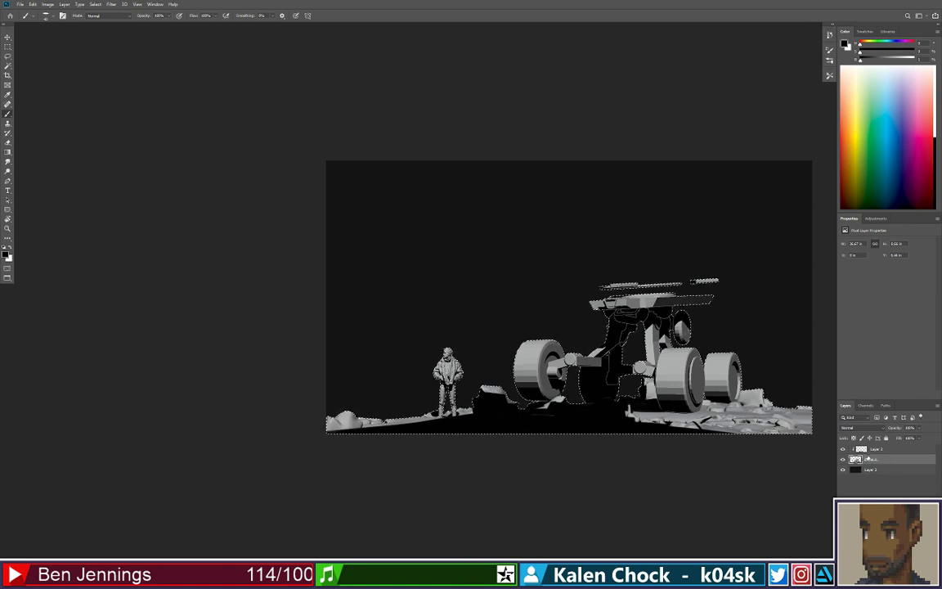
pyautogui.click(867, 452)
pyautogui.moveTo(346, 411)
pyautogui.mouseDown()
pyautogui.moveTo(303, 424)
pyautogui.moveTo(420, 414)
pyautogui.moveTo(437, 434)
pyautogui.moveTo(423, 423)
pyautogui.moveTo(501, 411)
pyautogui.mouseUp()
pyautogui.hotkey('ctrl', 'd')
pyautogui.moveTo(630, 411); pyautogui.dragTo(516, 406)
pyautogui.hscroll(2, 515, 406)
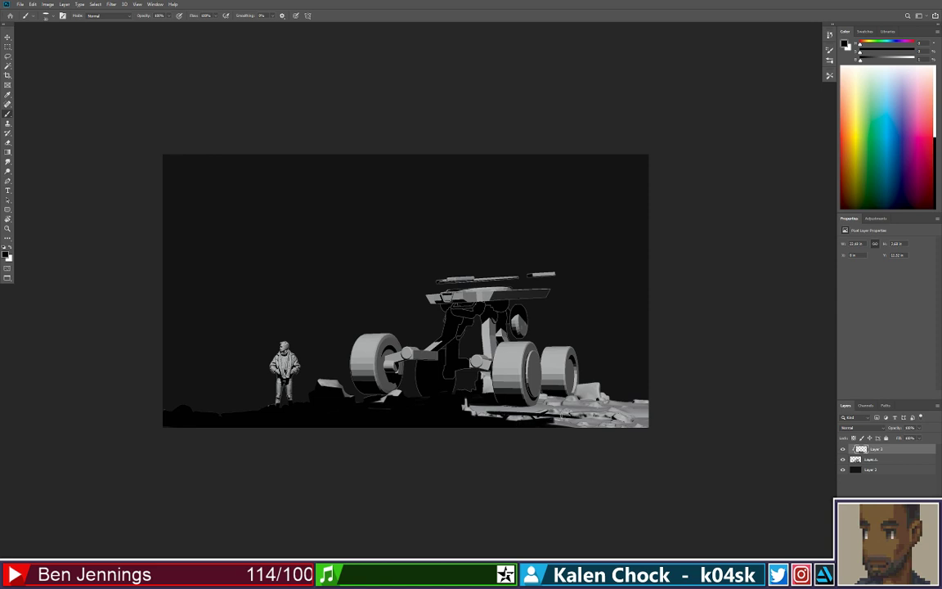
# - Paint black shadow streaks across the lit rocks below the rover's near wheel and out to the right edge of the image
pyautogui.moveTo(544, 414); pyautogui.dragTo(621, 419)
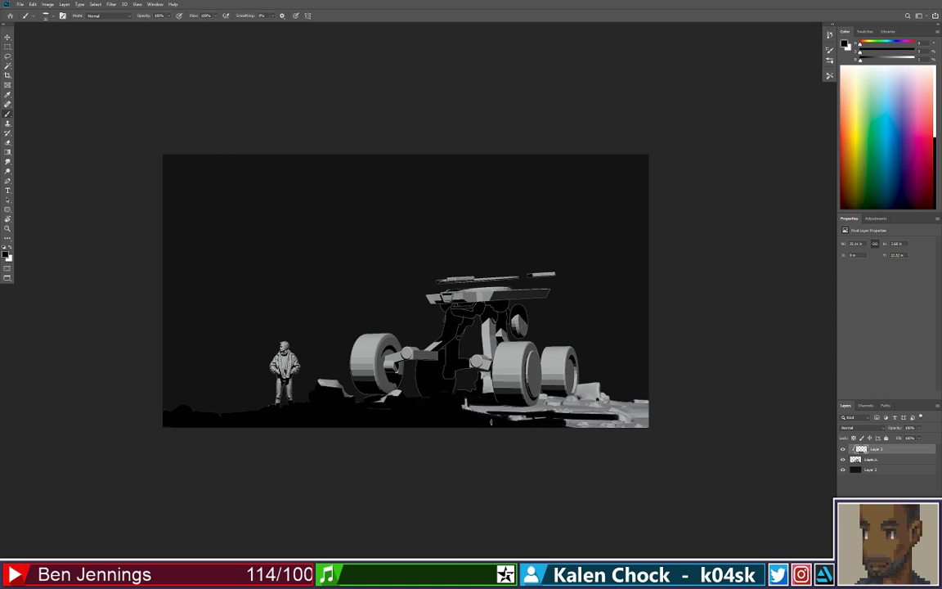
pyautogui.moveTo(463, 412); pyautogui.dragTo(500, 415)
pyautogui.moveTo(566, 418); pyautogui.dragTo(609, 424)
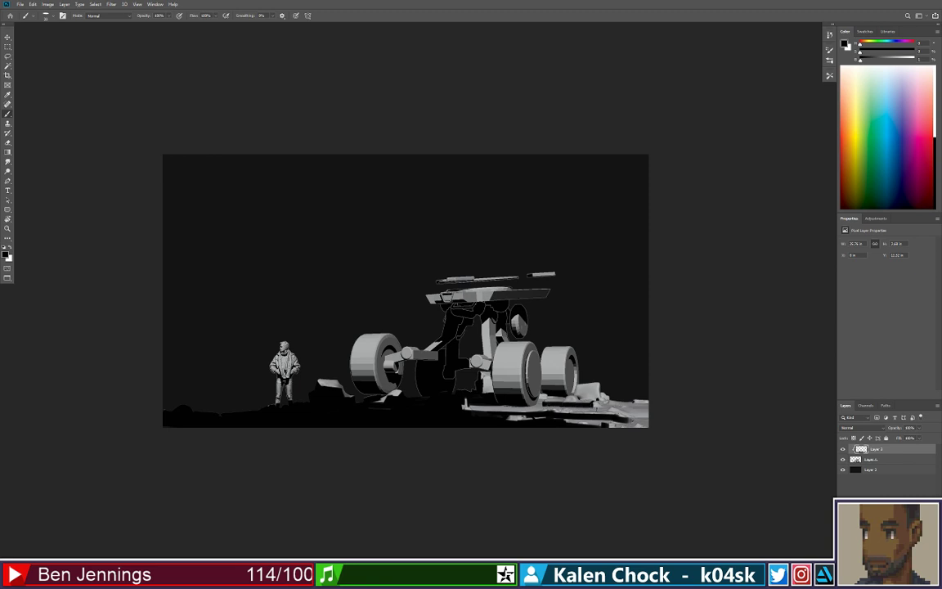
pyautogui.press('z')
pyautogui.moveTo(606, 407)
pyautogui.mouseDown()
pyautogui.moveTo(570, 398)
pyautogui.moveTo(604, 406)
pyautogui.mouseUp()
pyautogui.press('b')
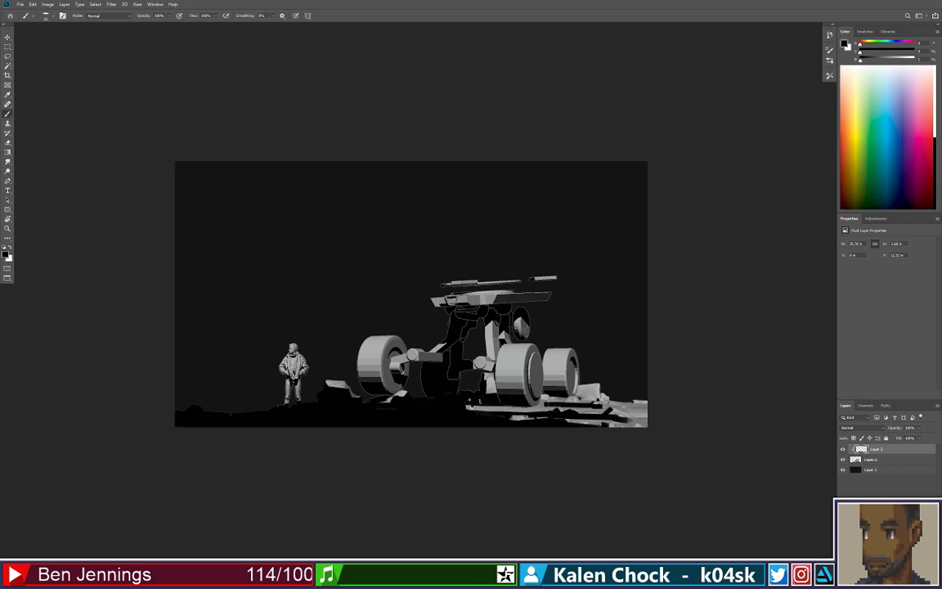
# - Undo the last change beneath the rover's chassis and hide the shadow layer
pyautogui.press('e')
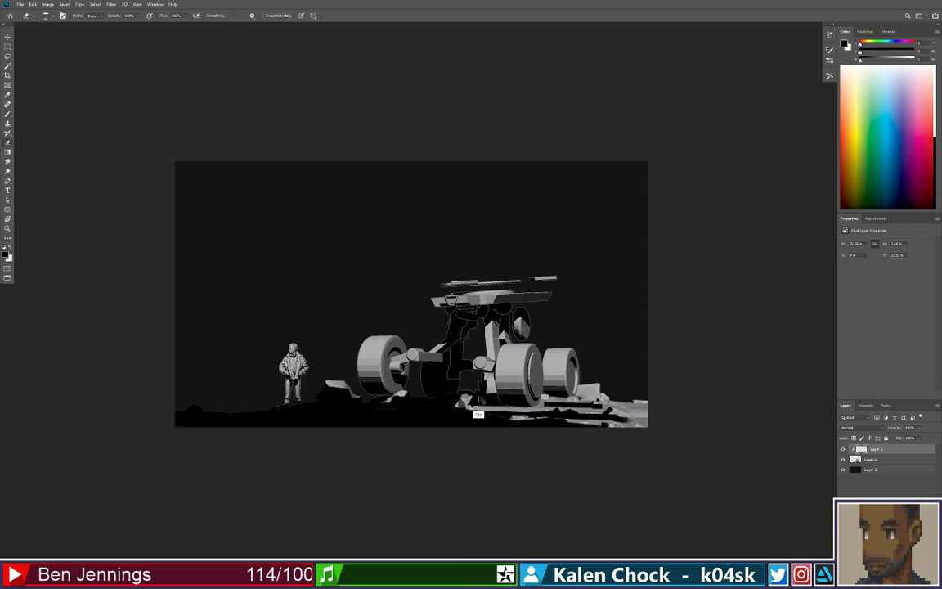
pyautogui.hotkey('ctrl', 'z')
pyautogui.click(843, 449)
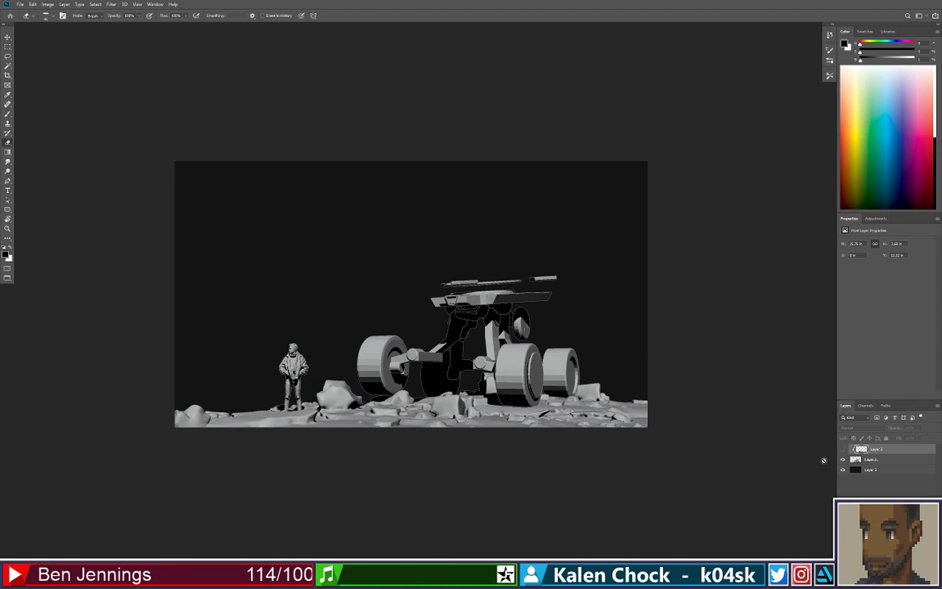
pyautogui.press('l')
pyautogui.moveTo(171, 406)
pyautogui.mouseDown()
pyautogui.moveTo(318, 402)
pyautogui.moveTo(335, 379)
pyautogui.moveTo(387, 395)
pyautogui.moveTo(585, 376)
pyautogui.moveTo(694, 430)
pyautogui.mouseUp()
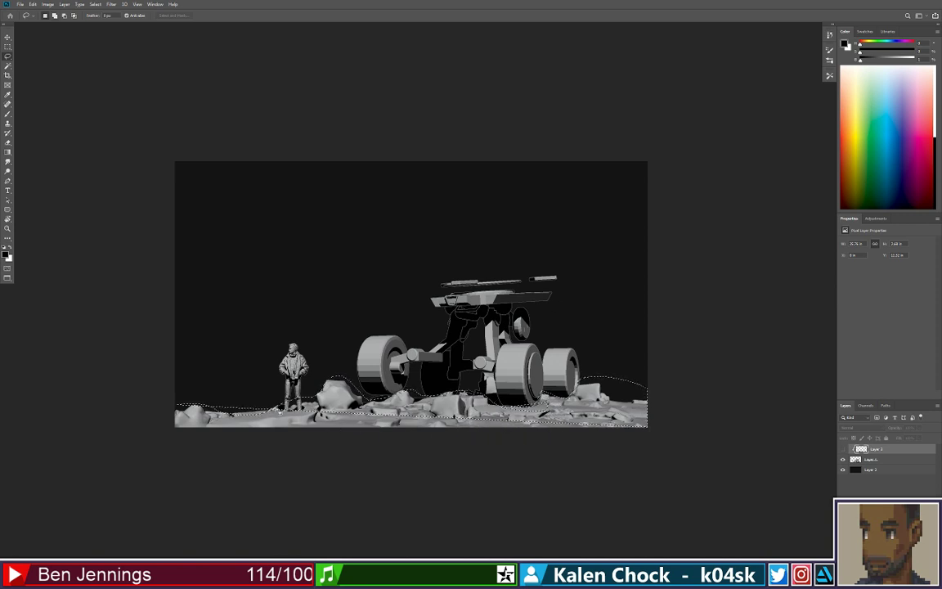
pyautogui.hotkey('ctrl', 'd')
# - Select a rectangular strip covering the foreground and subtract the rover's wheels and chassis from it with the Lasso
pyautogui.press('m')
pyautogui.moveTo(160, 366); pyautogui.dragTo(789, 508)
pyautogui.moveTo(346, 344); pyautogui.dragTo(425, 394)
pyautogui.press('l')
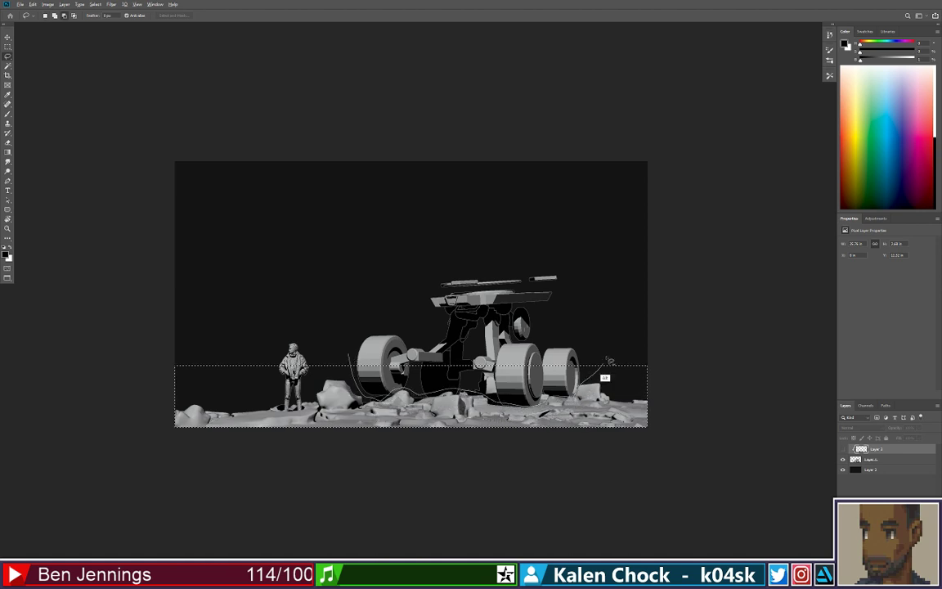
pyautogui.moveTo(609, 359); pyautogui.dragTo(609, 361)
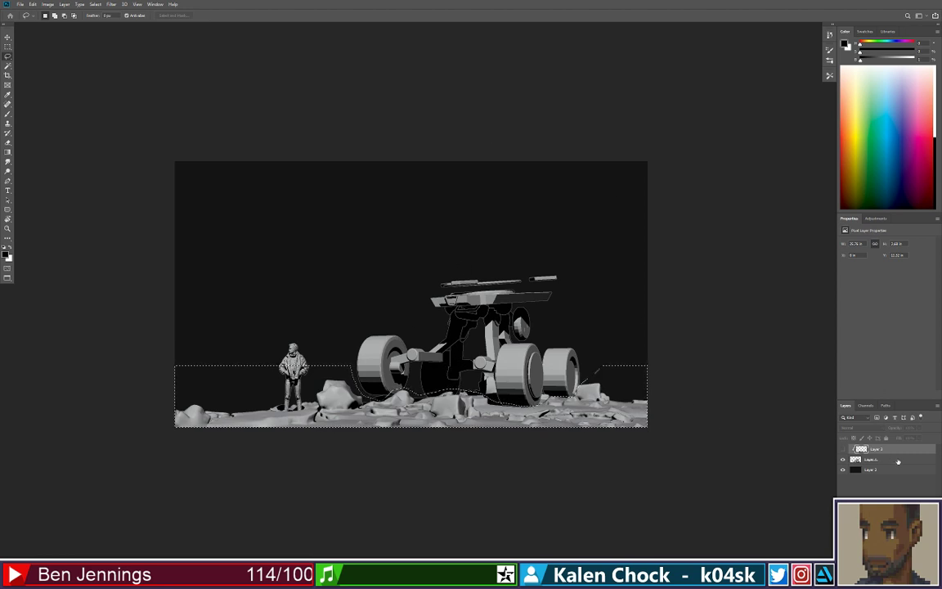
# - Try a steep high-contrast Curves adjustment on the render layer's selected foreground, undo it and clear the selection
pyautogui.click(873, 459)
pyautogui.hotkey('ctrl', 'm')
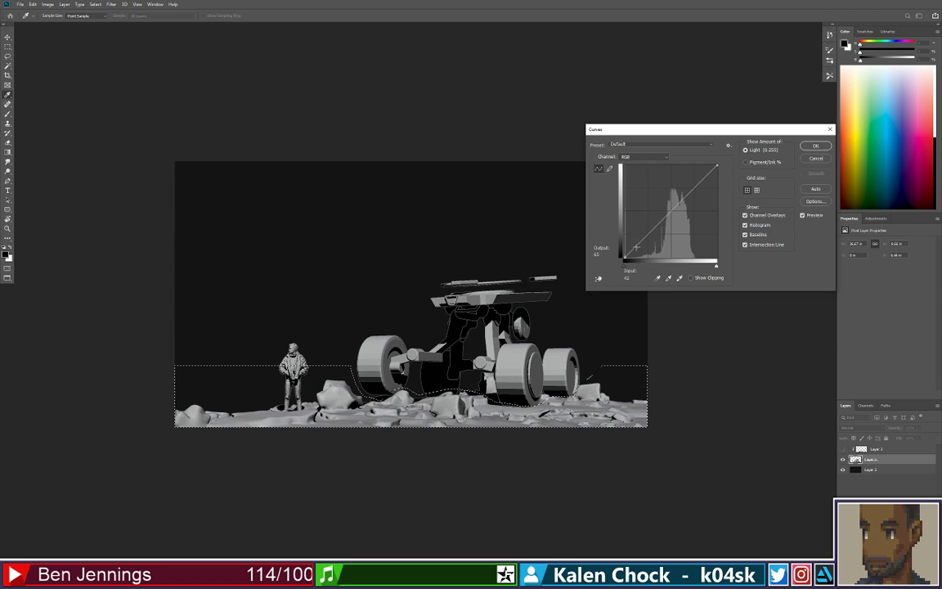
pyautogui.moveTo(629, 266); pyautogui.dragTo(657, 267)
pyautogui.moveTo(680, 222); pyautogui.dragTo(745, 206)
pyautogui.moveTo(714, 264)
pyautogui.mouseDown()
pyautogui.moveTo(670, 267)
pyautogui.moveTo(709, 267)
pyautogui.moveTo(700, 267)
pyautogui.mouseUp()
pyautogui.moveTo(701, 166); pyautogui.dragTo(688, 164)
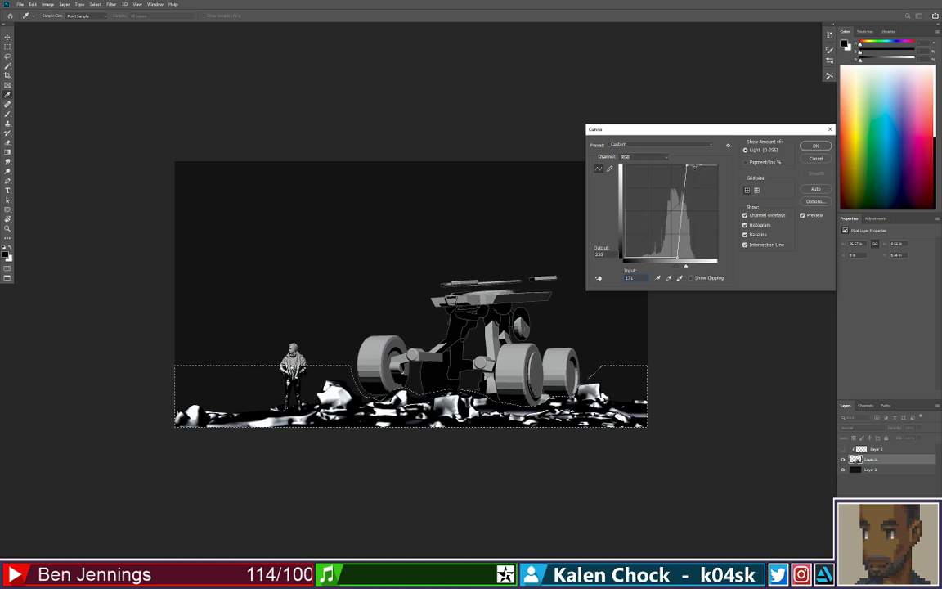
pyautogui.click(816, 147)
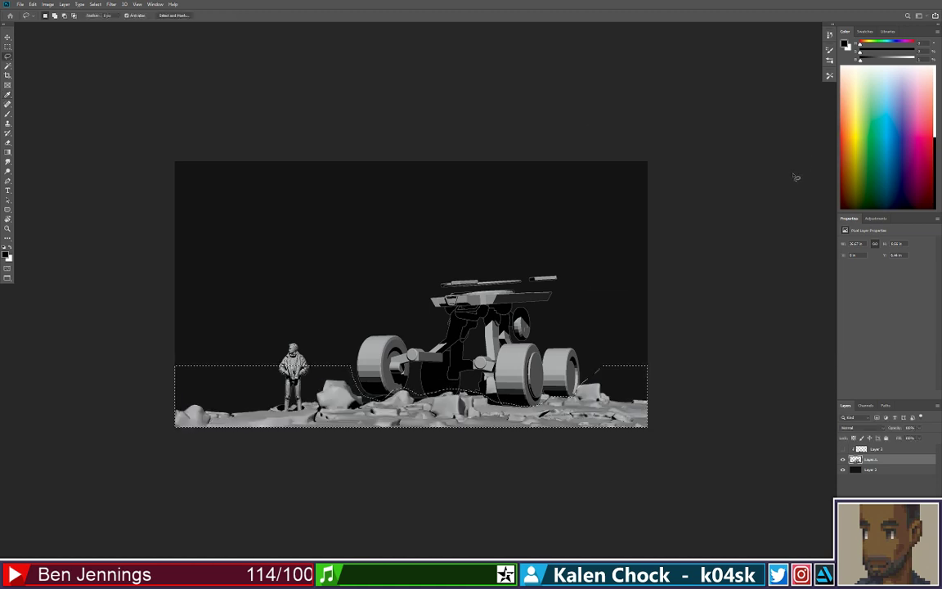
pyautogui.hotkey('ctrl', 'd')
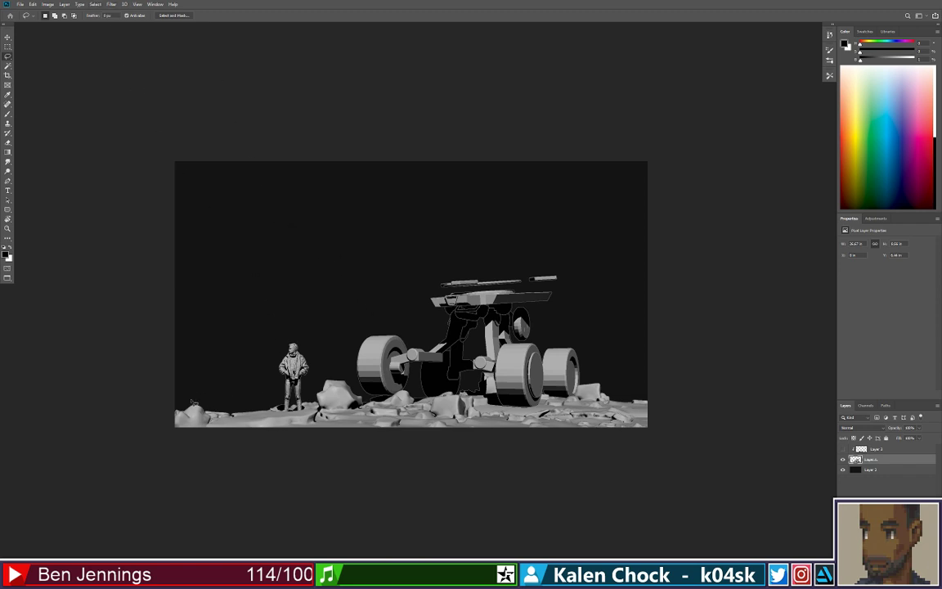
# - Outline the rocky foreground with the Lasso and sample Curves black and white points on the rocks beneath the rover
pyautogui.moveTo(318, 388); pyautogui.dragTo(351, 381)
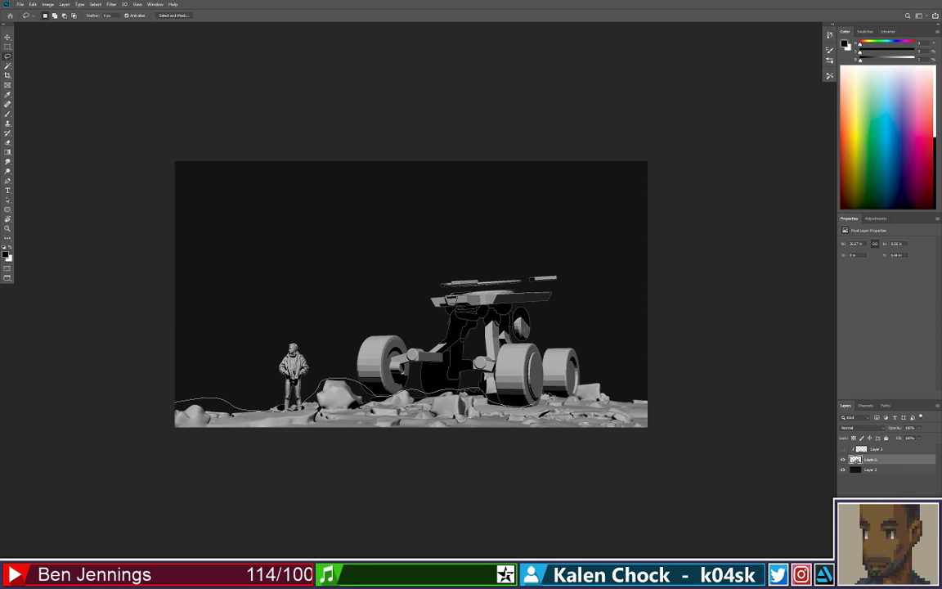
pyautogui.moveTo(581, 380)
pyautogui.mouseDown()
pyautogui.moveTo(506, 462)
pyautogui.moveTo(145, 435)
pyautogui.mouseUp()
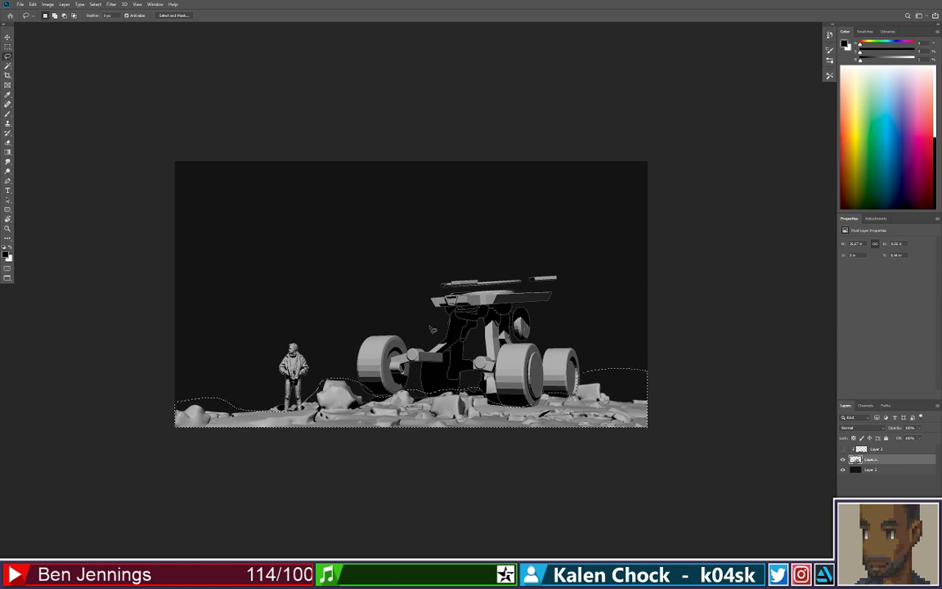
pyautogui.hotkey('ctrl', 'm')
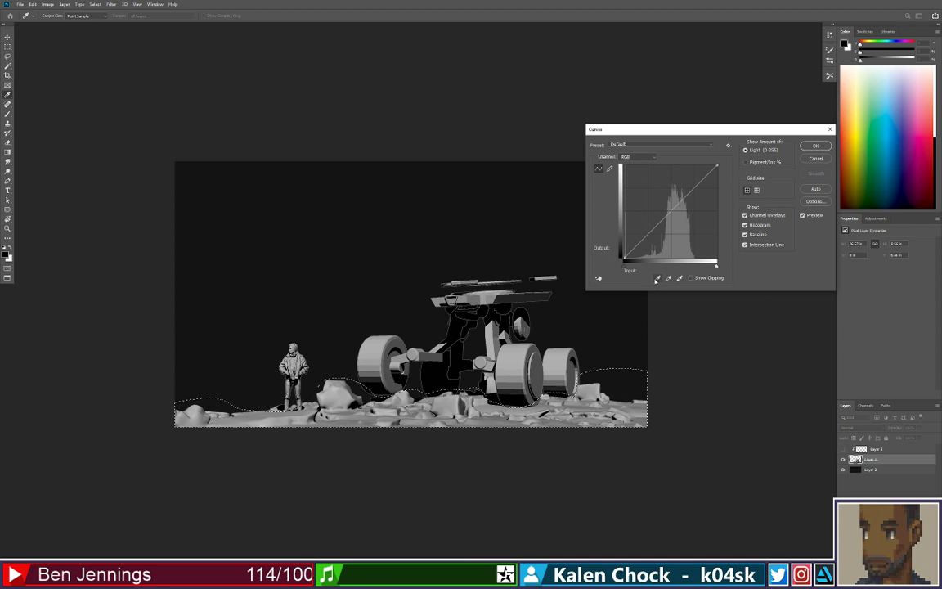
pyautogui.click(657, 278)
pyautogui.click(464, 405)
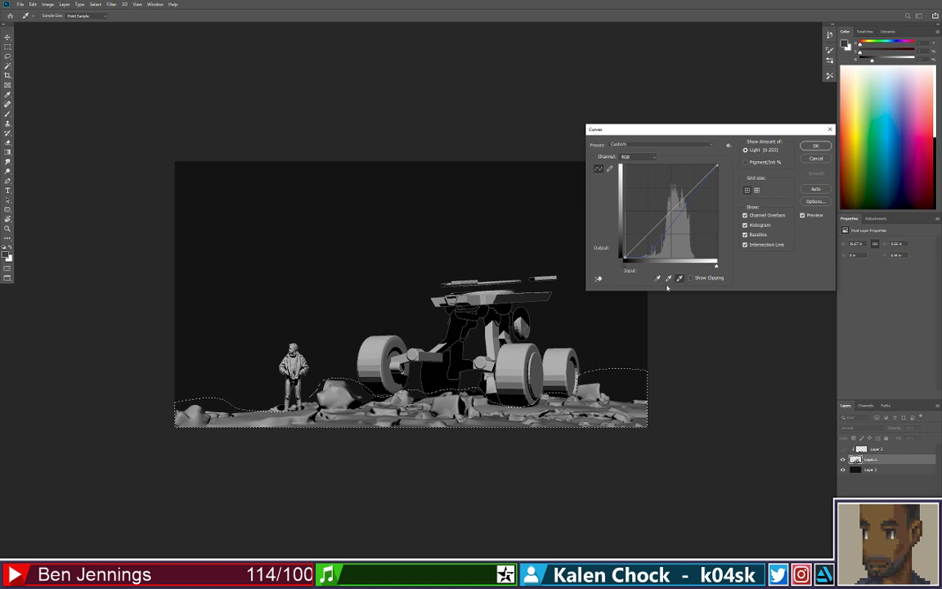
pyautogui.click(445, 406)
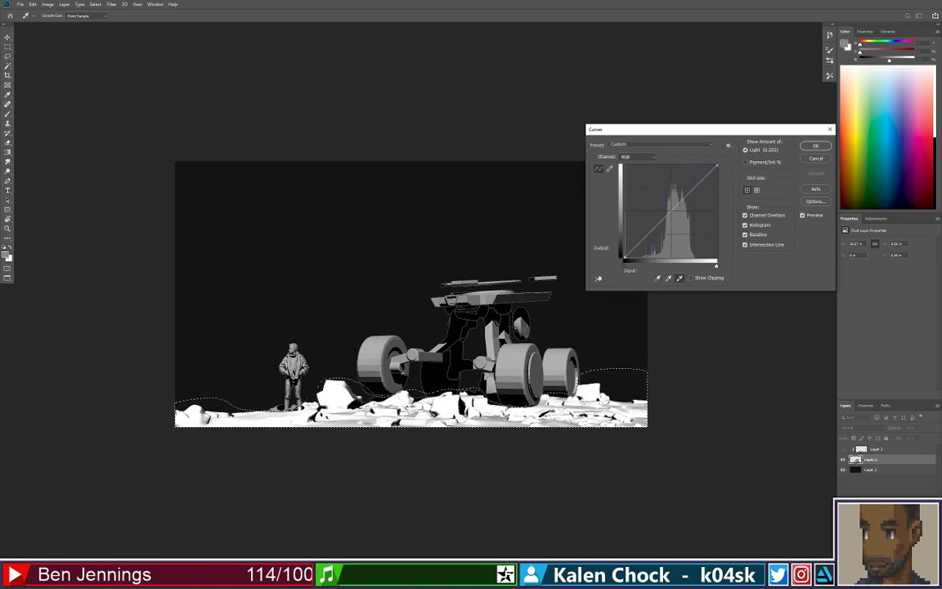
# - Resample the Curves black point on mid-grey rocks for a stark black-and-white foreground, apply the adjustment and clear the selection
pyautogui.click(462, 406)
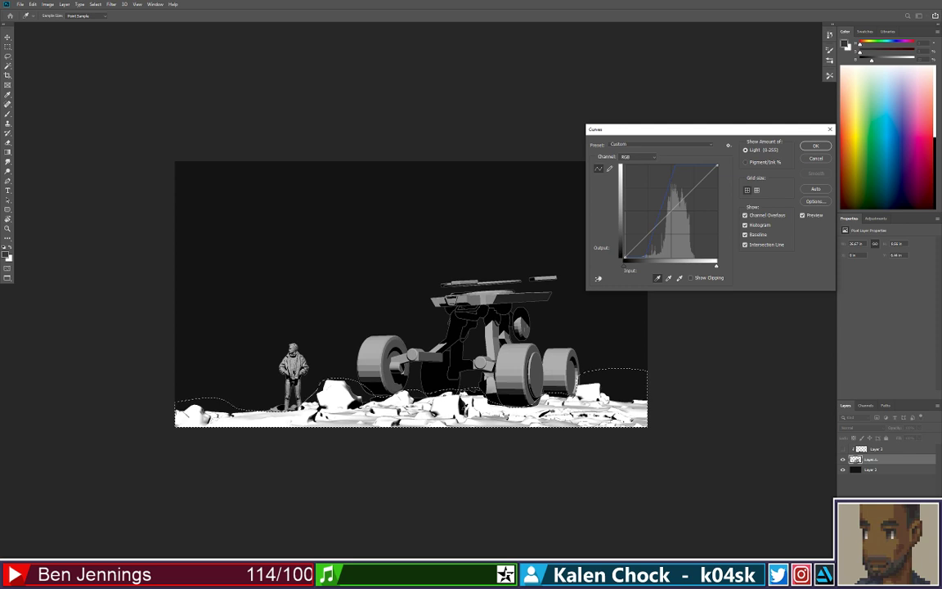
pyautogui.click(464, 406)
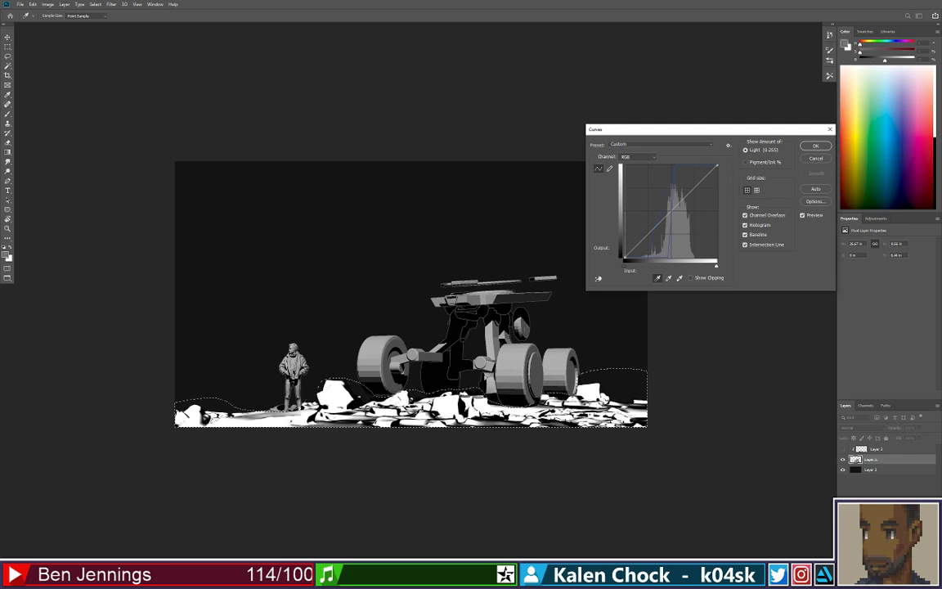
pyautogui.click(187, 413)
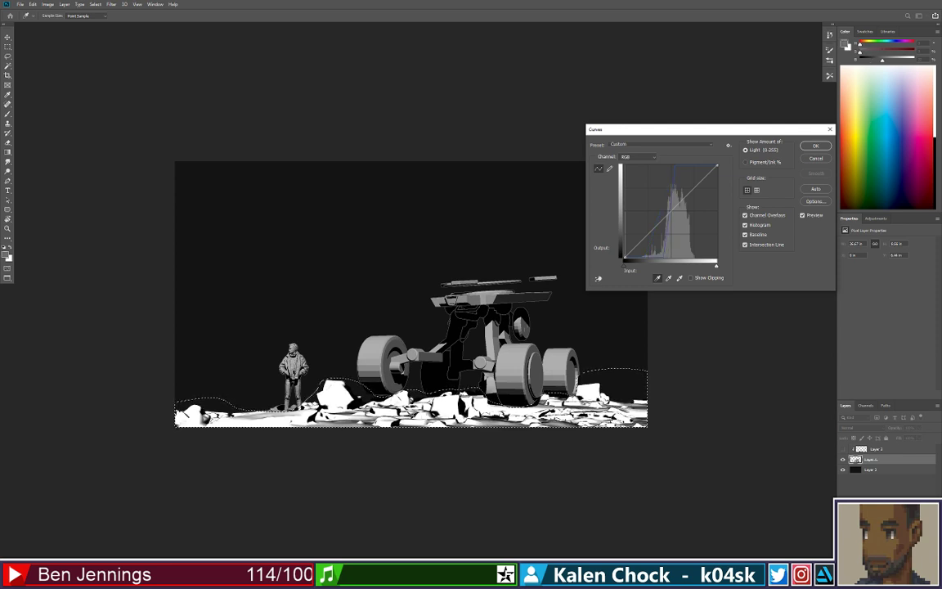
pyautogui.click(188, 414)
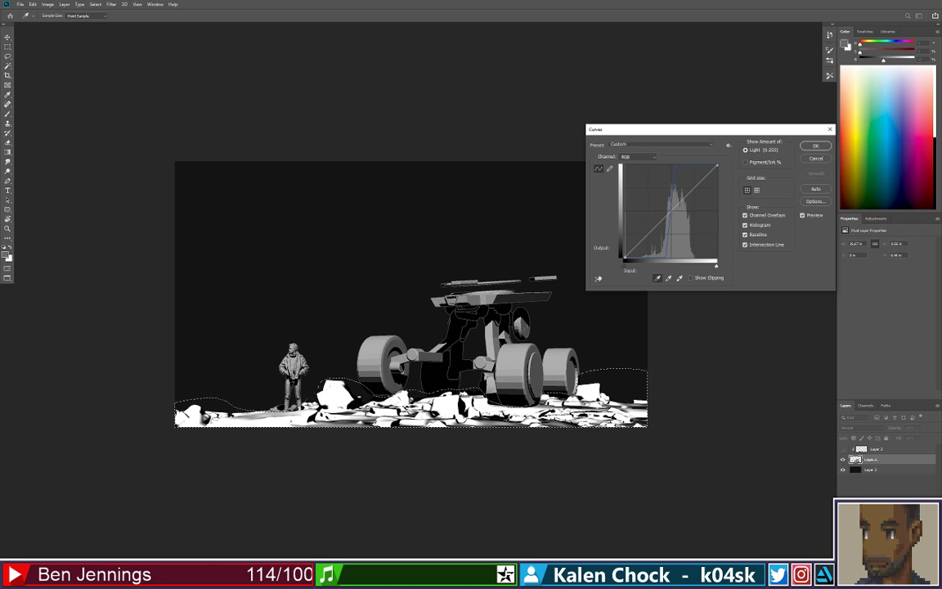
pyautogui.click(187, 414)
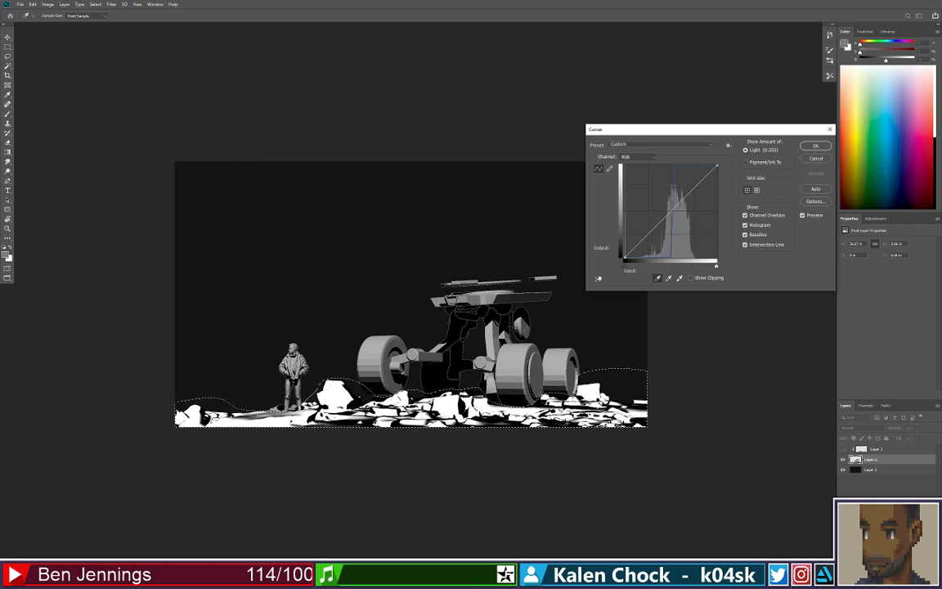
pyautogui.click(815, 147)
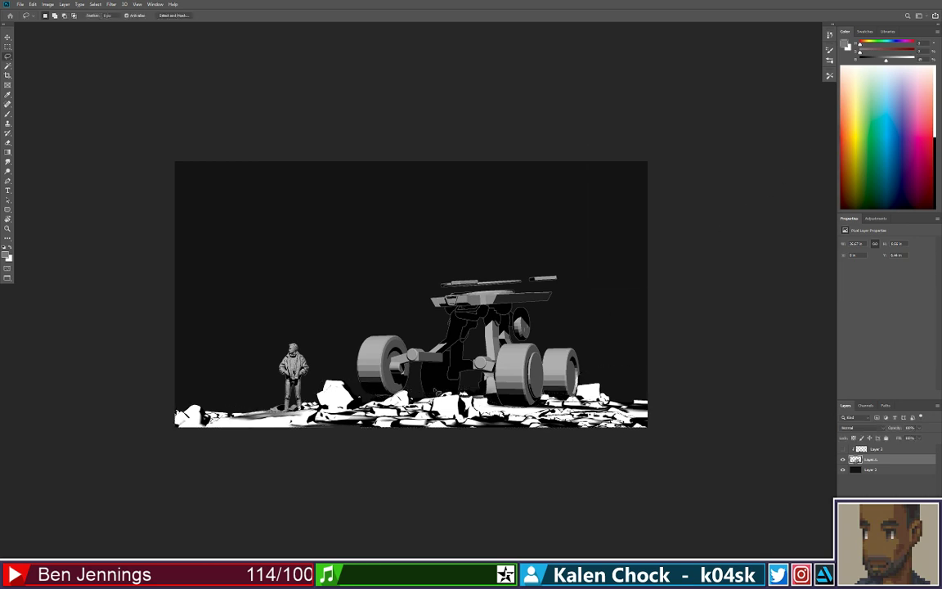
# - Set the brush to Darken mode and paint light grey over the white foreground rocks, with the layer's transparency locked
pyautogui.press('b')
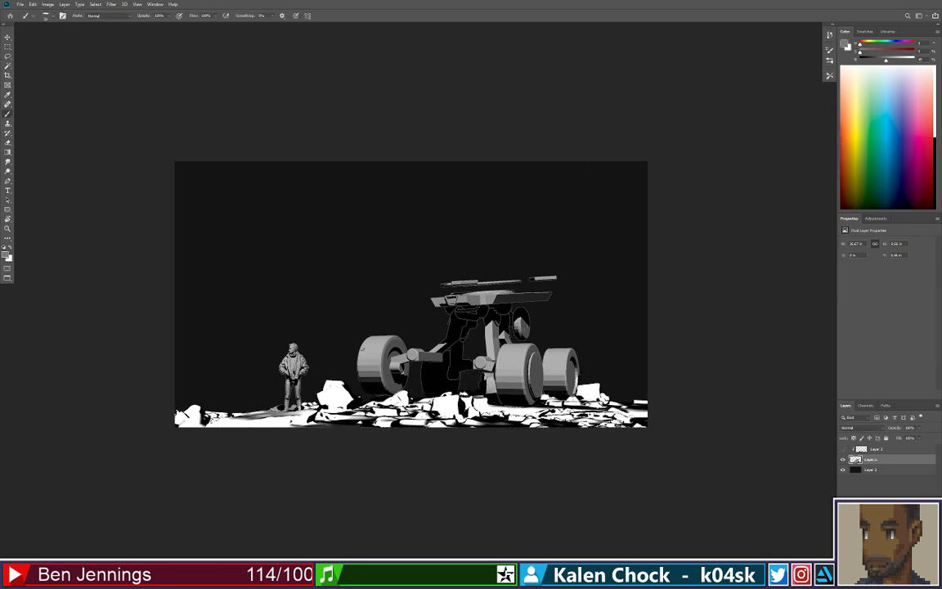
pyautogui.click(120, 16)
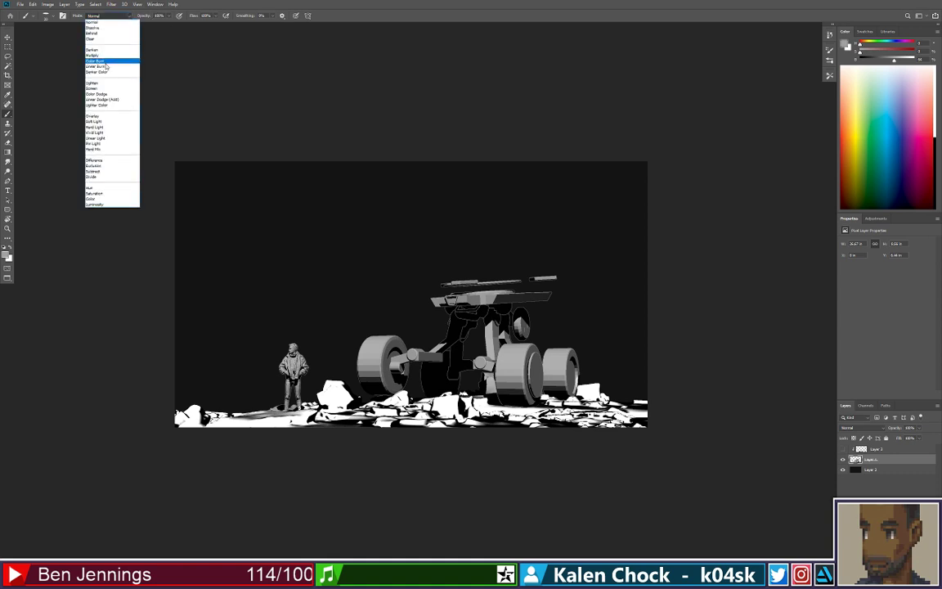
pyautogui.click(93, 50)
pyautogui.moveTo(325, 417)
pyautogui.mouseDown()
pyautogui.moveTo(409, 415)
pyautogui.moveTo(386, 410)
pyautogui.moveTo(405, 398)
pyautogui.mouseUp()
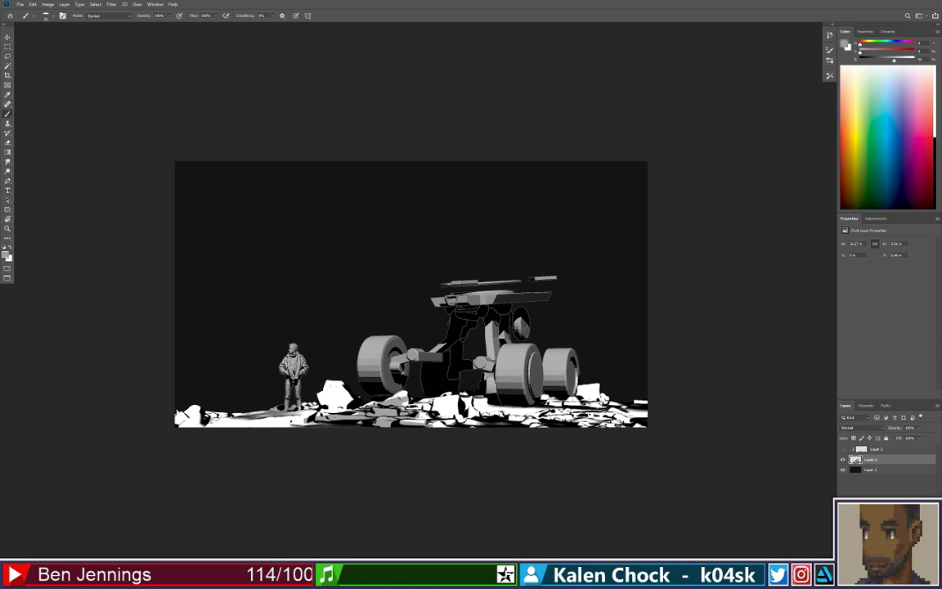
pyautogui.moveTo(402, 405)
pyautogui.mouseDown()
pyautogui.moveTo(462, 420)
pyautogui.moveTo(448, 407)
pyautogui.moveTo(620, 423)
pyautogui.moveTo(572, 406)
pyautogui.moveTo(593, 392)
pyautogui.moveTo(641, 422)
pyautogui.mouseUp()
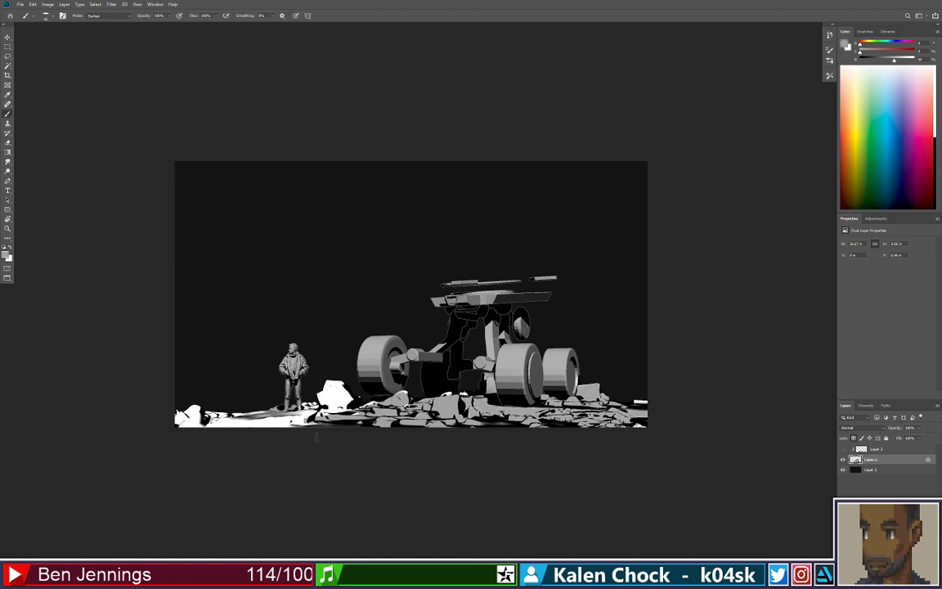
pyautogui.moveTo(358, 423)
pyautogui.mouseDown()
pyautogui.moveTo(333, 396)
pyautogui.moveTo(305, 416)
pyautogui.moveTo(180, 421)
pyautogui.mouseUp()
pyautogui.moveTo(166, 410); pyautogui.dragTo(257, 427)
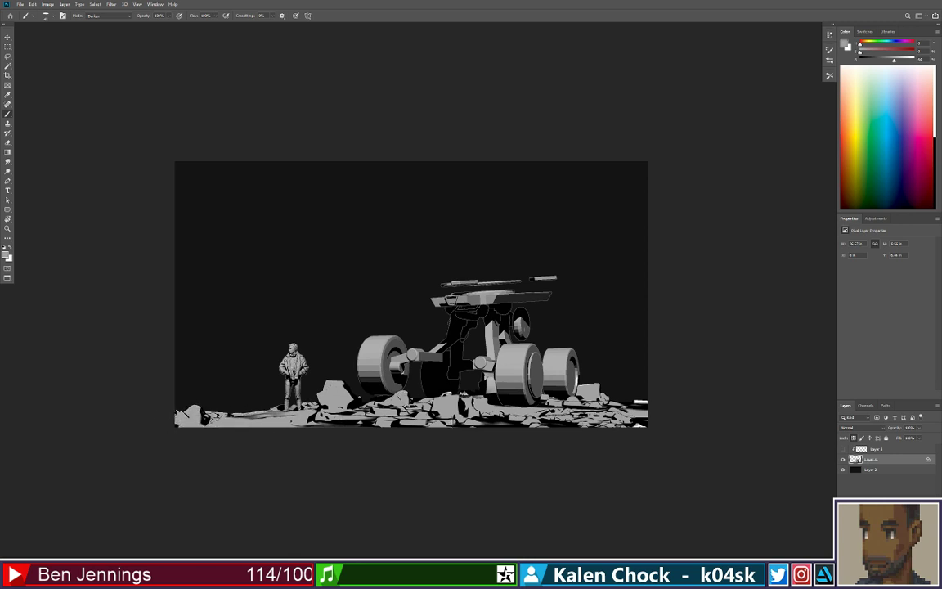
# - Cover the leftover white patch on the ground at the image's right edge with the same light grey
pyautogui.hotkey('ctrl', 'space')
pyautogui.moveTo(492, 392); pyautogui.dragTo(451, 399)
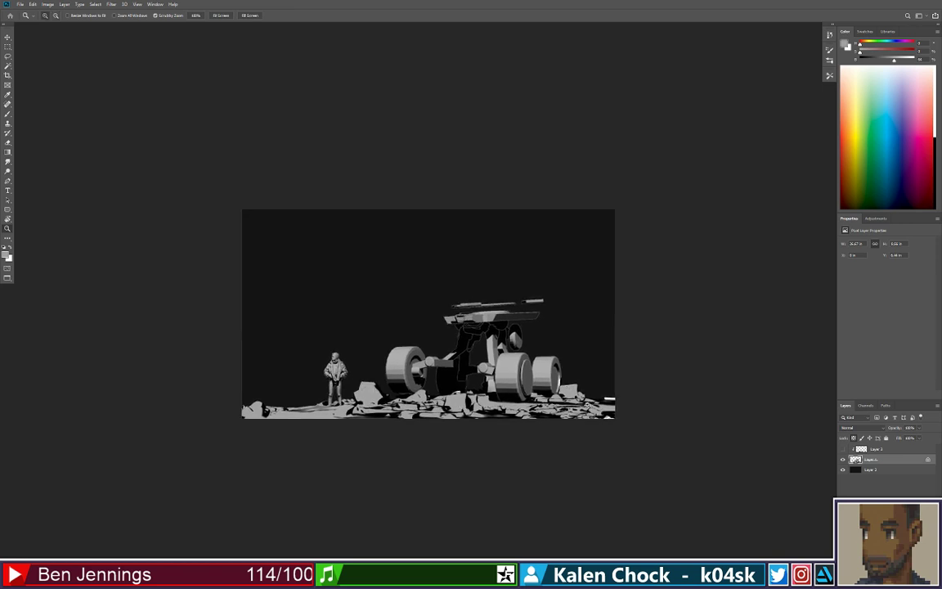
pyautogui.hotkey('ctrl', 'space')
pyautogui.moveTo(579, 415); pyautogui.dragTo(644, 414)
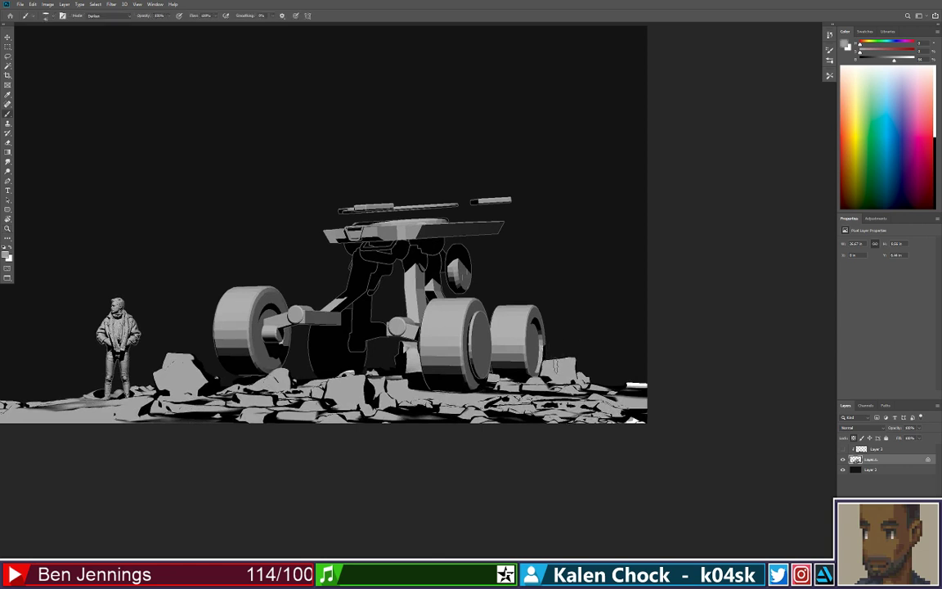
pyautogui.moveTo(654, 386); pyautogui.dragTo(627, 384)
# - Select the clipped shadow layer and make it visible over the high-contrast rocks again
pyautogui.moveTo(874, 449); pyautogui.dragTo(891, 459)
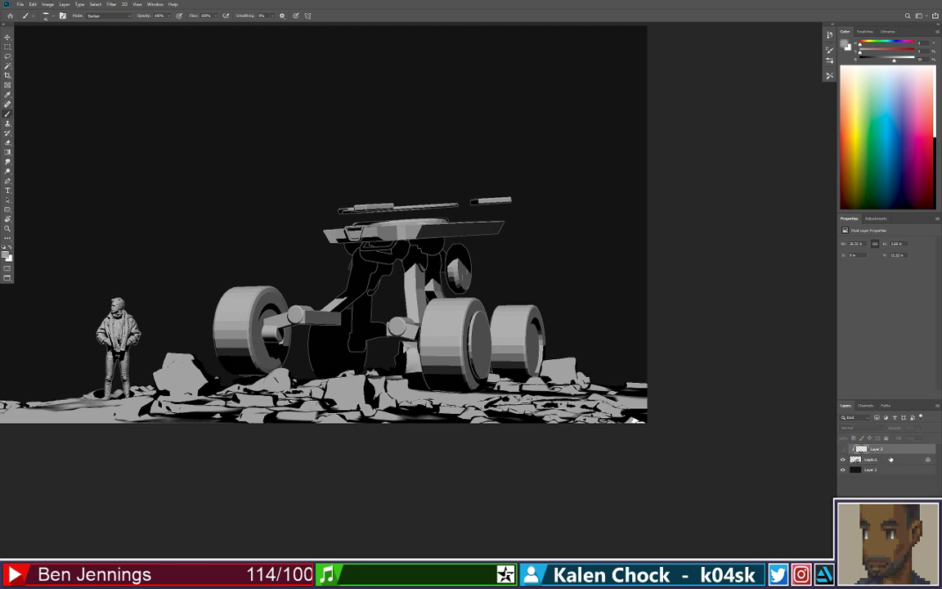
pyautogui.click(842, 450)
pyautogui.press('m')
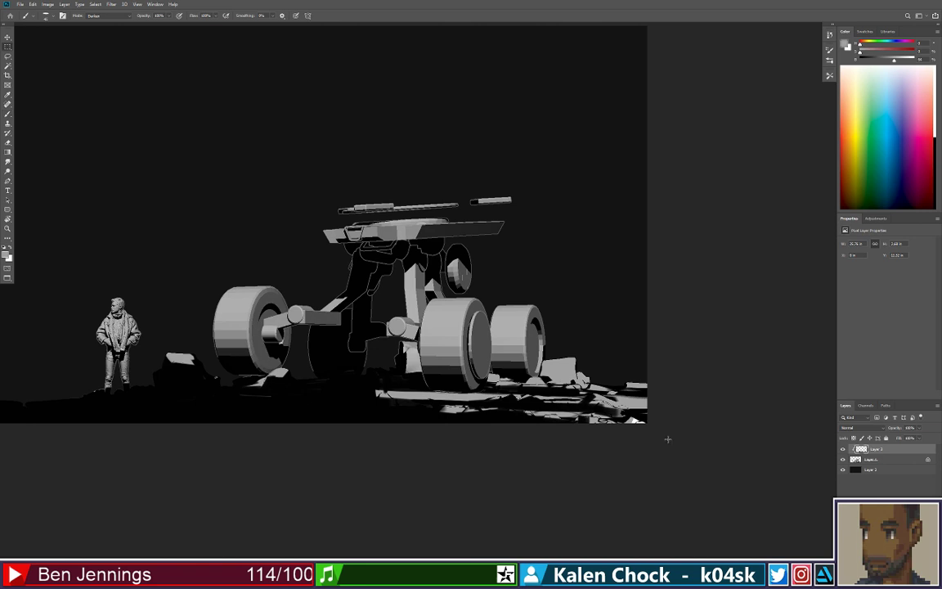
# - Delete the old black shadows across the lower half of the clipped shadow layer and clear the selection
pyautogui.moveTo(650, 425); pyautogui.dragTo(3, 211)
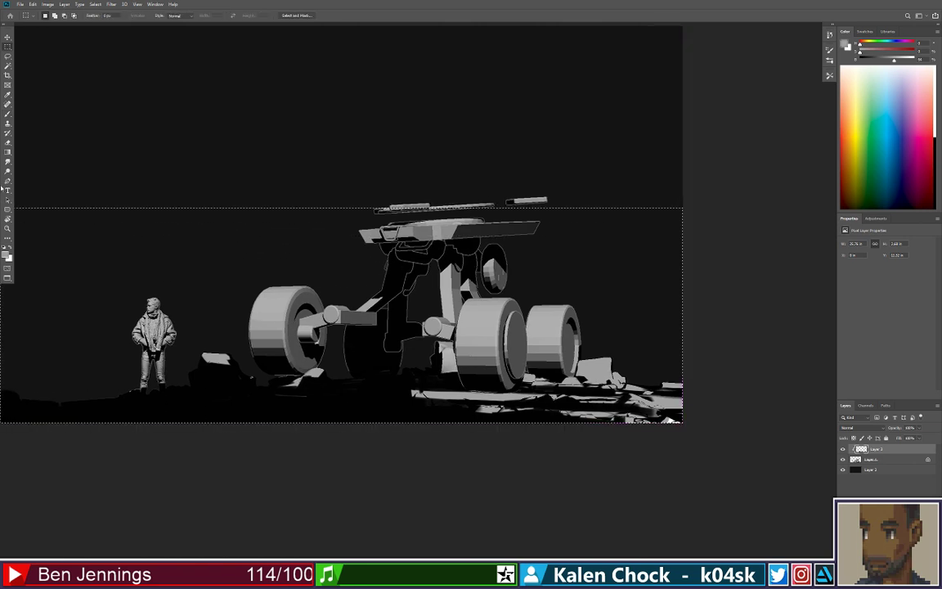
pyautogui.press('Delete')
pyautogui.hotkey('ctrl', 'd')
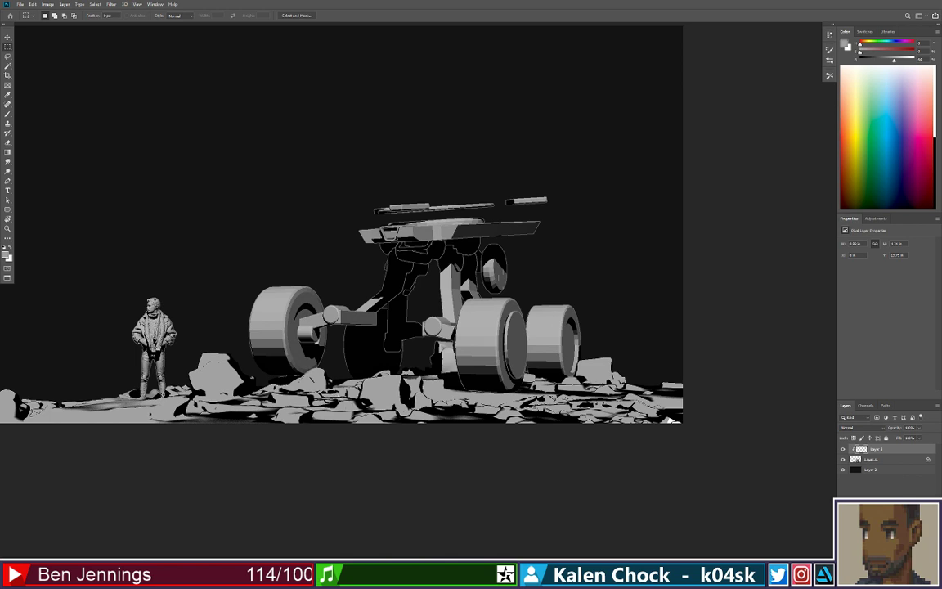
# - Reset the brush colour to black and paint new shadows over the rocks between the rover's front wheels
pyautogui.press('b')
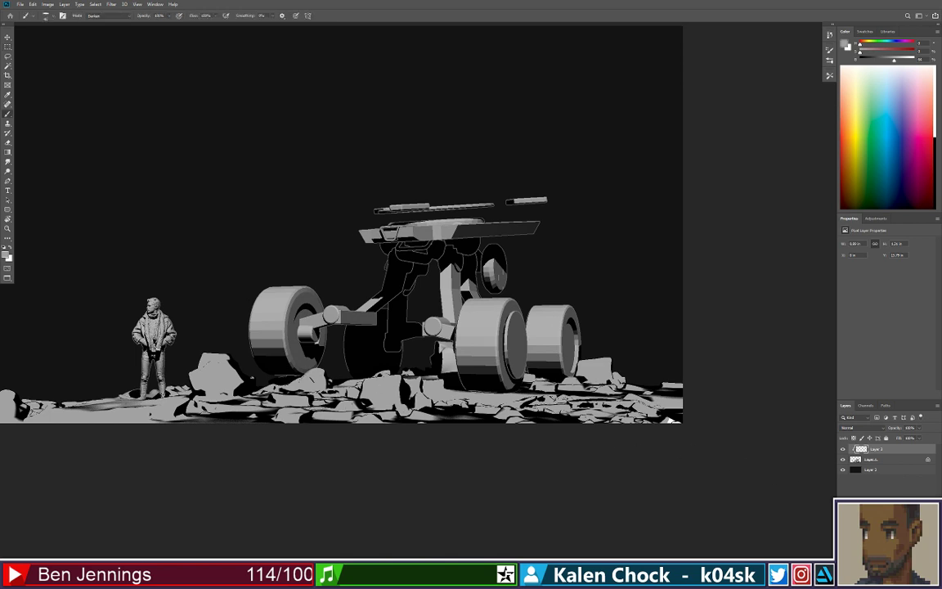
pyautogui.press('d')
pyautogui.moveTo(279, 396)
pyautogui.mouseDown()
pyautogui.moveTo(324, 394)
pyautogui.moveTo(324, 381)
pyautogui.moveTo(336, 399)
pyautogui.mouseUp()
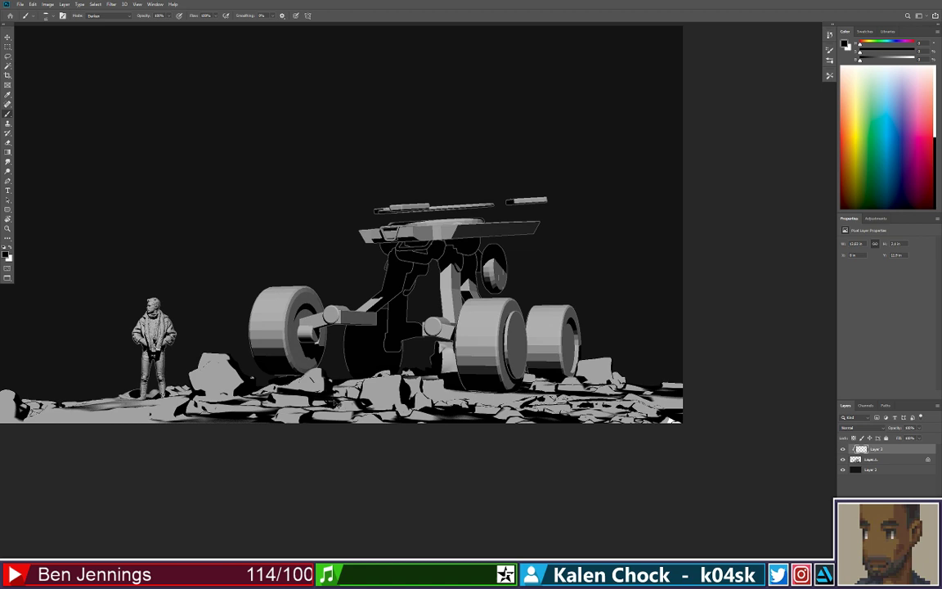
pyautogui.hotkey('ctrl', 'z')
pyautogui.moveTo(330, 386); pyautogui.dragTo(348, 389)
pyautogui.moveTo(359, 396)
pyautogui.mouseDown()
pyautogui.moveTo(424, 420)
pyautogui.moveTo(510, 430)
pyautogui.mouseUp()
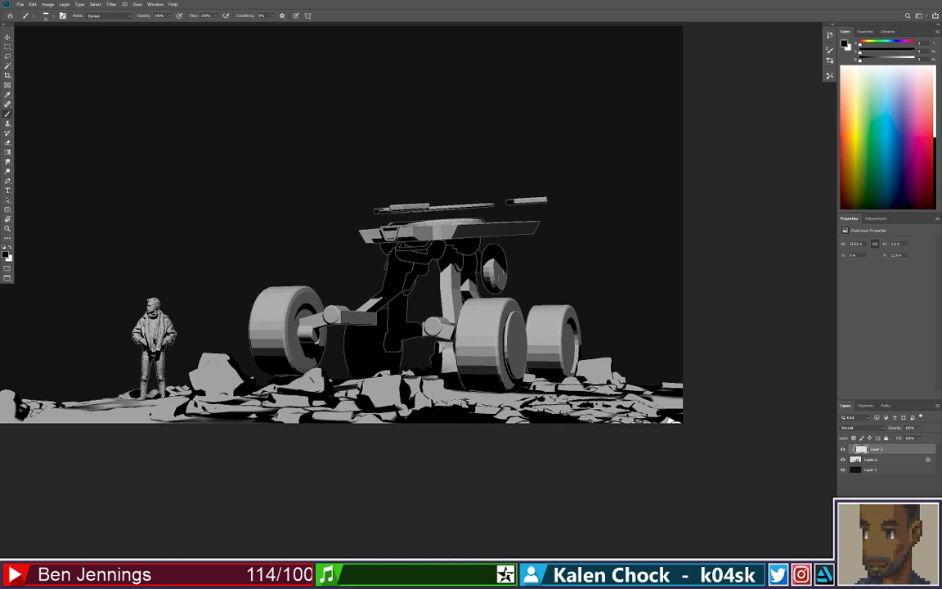
# - Paint black shadows over the ground at the image's left end and along the lower edge of the slab below the figure
pyautogui.moveTo(245, 352); pyautogui.dragTo(217, 354)
pyautogui.moveTo(212, 346); pyautogui.dragTo(394, 348)
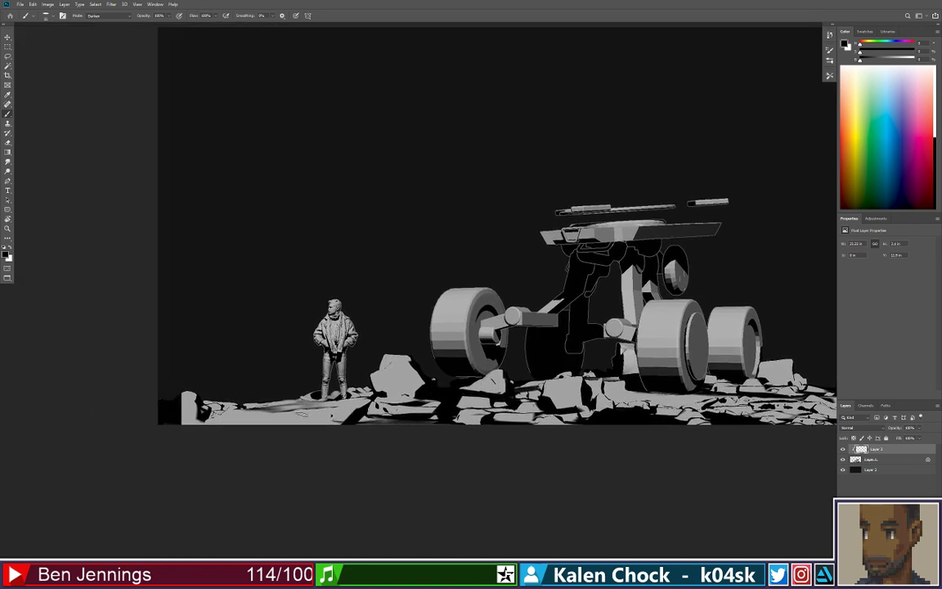
pyautogui.moveTo(290, 424)
pyautogui.mouseDown()
pyautogui.moveTo(375, 420)
pyautogui.moveTo(254, 424)
pyautogui.mouseUp()
pyautogui.hotkey('ctrl', 'z')
pyautogui.moveTo(372, 423)
pyautogui.mouseDown()
pyautogui.moveTo(429, 431)
pyautogui.moveTo(434, 421)
pyautogui.mouseUp()
pyautogui.hotkey('ctrl', 'z')
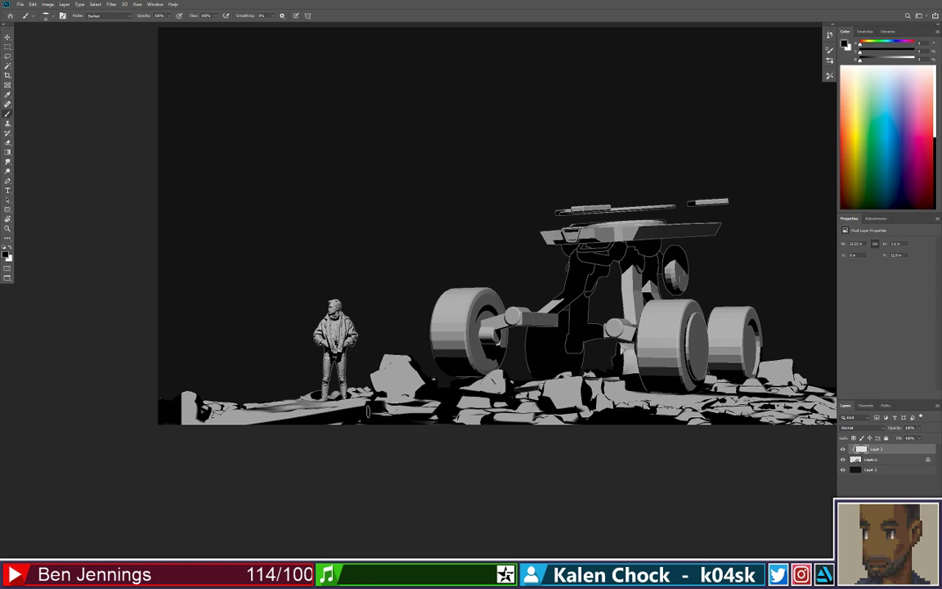
pyautogui.moveTo(368, 412)
pyautogui.mouseDown()
pyautogui.moveTo(424, 427)
pyautogui.moveTo(457, 423)
pyautogui.mouseUp()
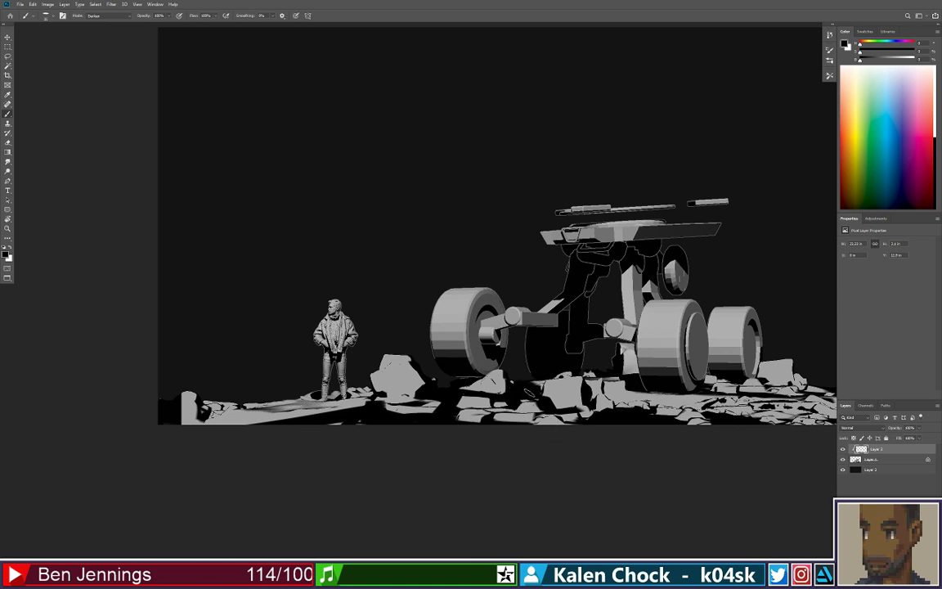
# - Shade the central boulder's side and the rocks beneath the rover's chassis in solid black
pyautogui.moveTo(533, 395)
pyautogui.mouseDown()
pyautogui.moveTo(564, 358)
pyautogui.moveTo(587, 385)
pyautogui.mouseUp()
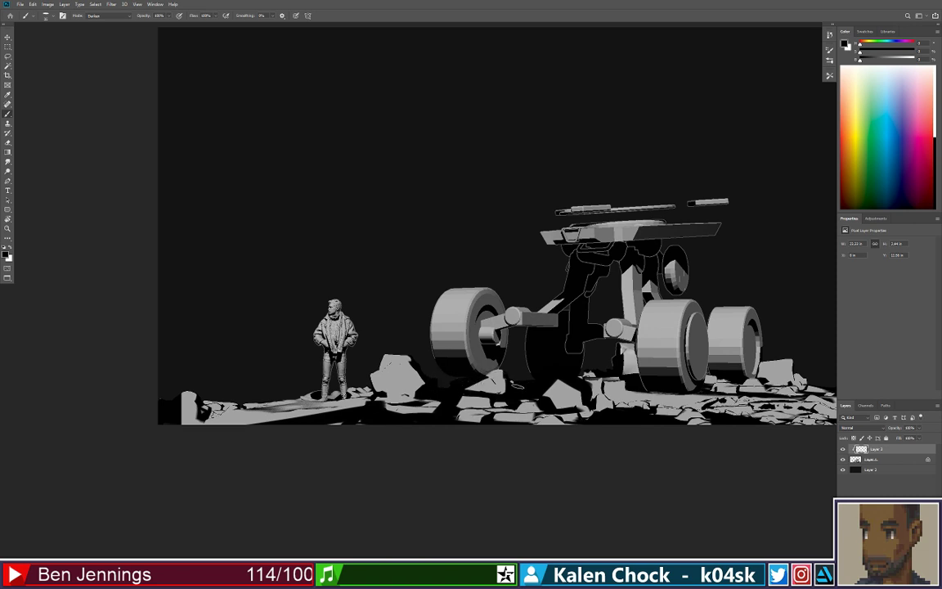
pyautogui.moveTo(668, 372); pyautogui.dragTo(498, 370)
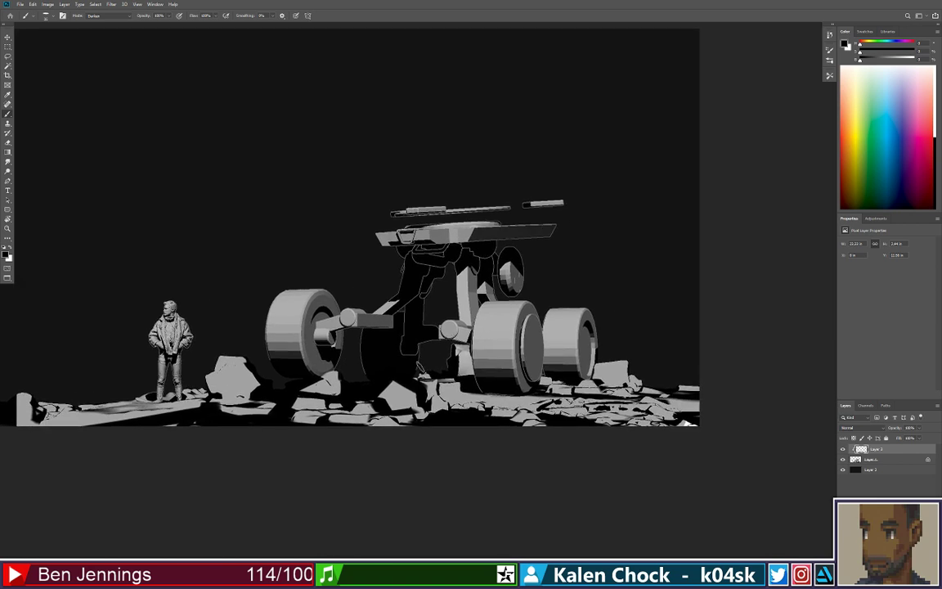
pyautogui.moveTo(420, 369)
pyautogui.mouseDown()
pyautogui.moveTo(466, 380)
pyautogui.moveTo(461, 367)
pyautogui.moveTo(469, 377)
pyautogui.mouseUp()
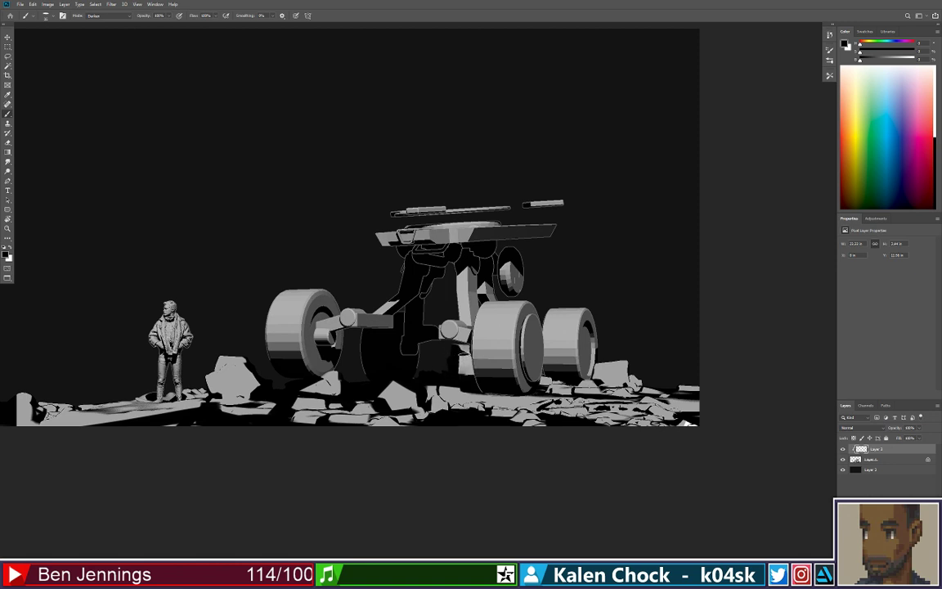
pyautogui.moveTo(469, 378)
pyautogui.mouseDown()
pyautogui.moveTo(467, 355)
pyautogui.moveTo(458, 356)
pyautogui.mouseUp()
pyautogui.hotkey('ctrl', 'z')
pyautogui.press('e')
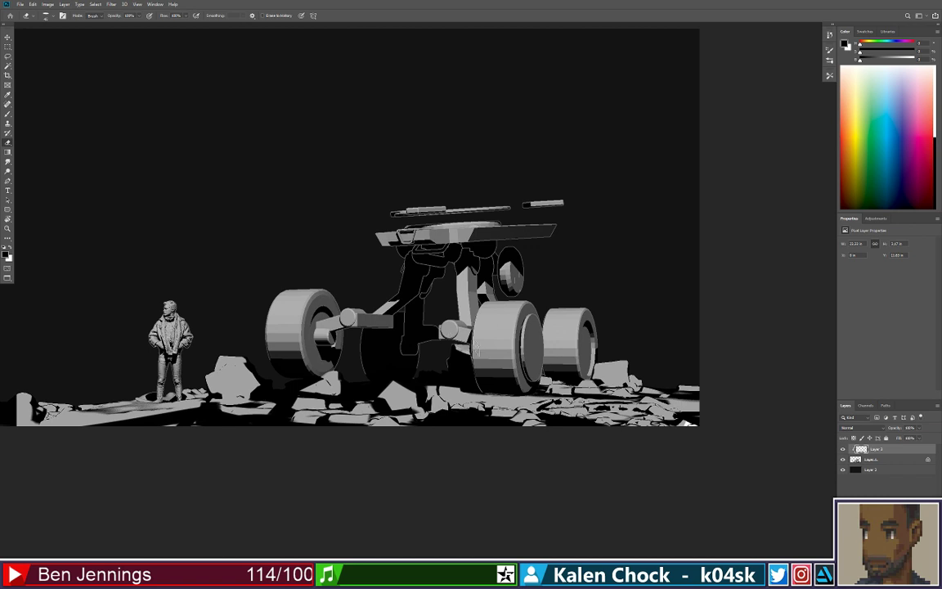
pyautogui.press('b')
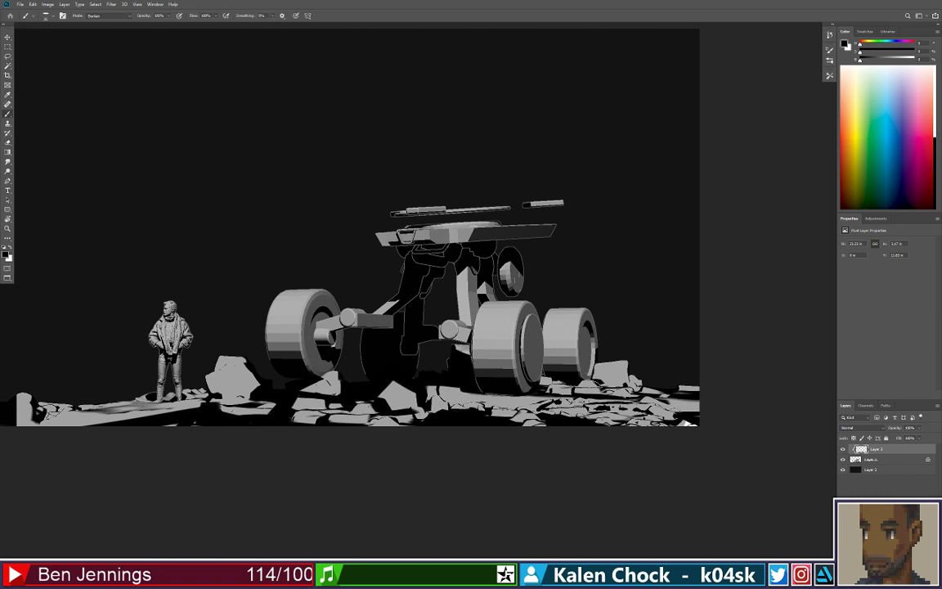
# - Paint a black shadow over the boulder behind the rover's rear wheel and the ground stretching to the image's right edge
pyautogui.moveTo(596, 376)
pyautogui.mouseDown()
pyautogui.moveTo(646, 366)
pyautogui.moveTo(634, 375)
pyautogui.moveTo(647, 381)
pyautogui.mouseUp()
pyautogui.hotkey('ctrl', 'z')
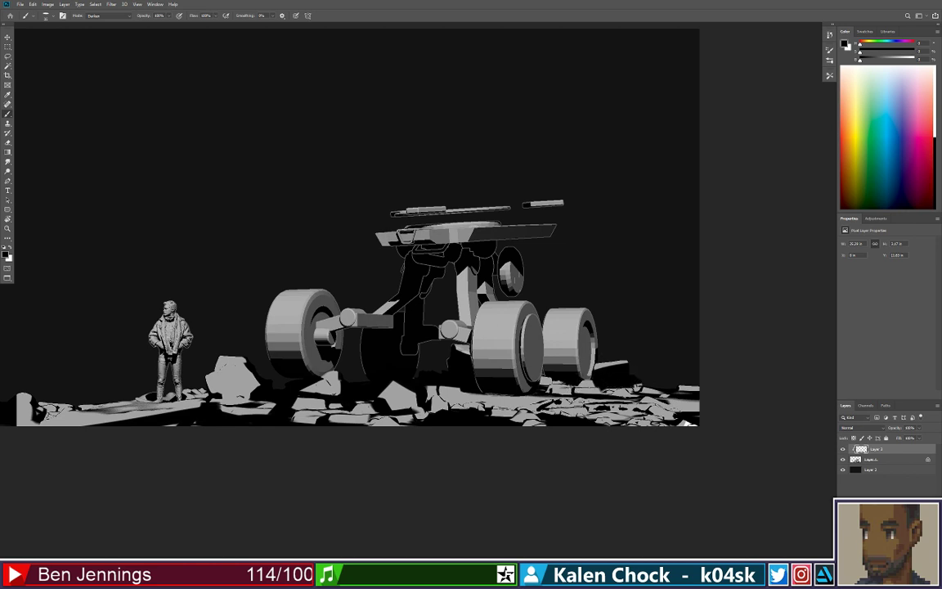
pyautogui.moveTo(551, 392)
pyautogui.mouseDown()
pyautogui.moveTo(695, 398)
pyautogui.moveTo(666, 383)
pyautogui.moveTo(713, 393)
pyautogui.mouseUp()
pyautogui.hotkey('ctrl', 'z')
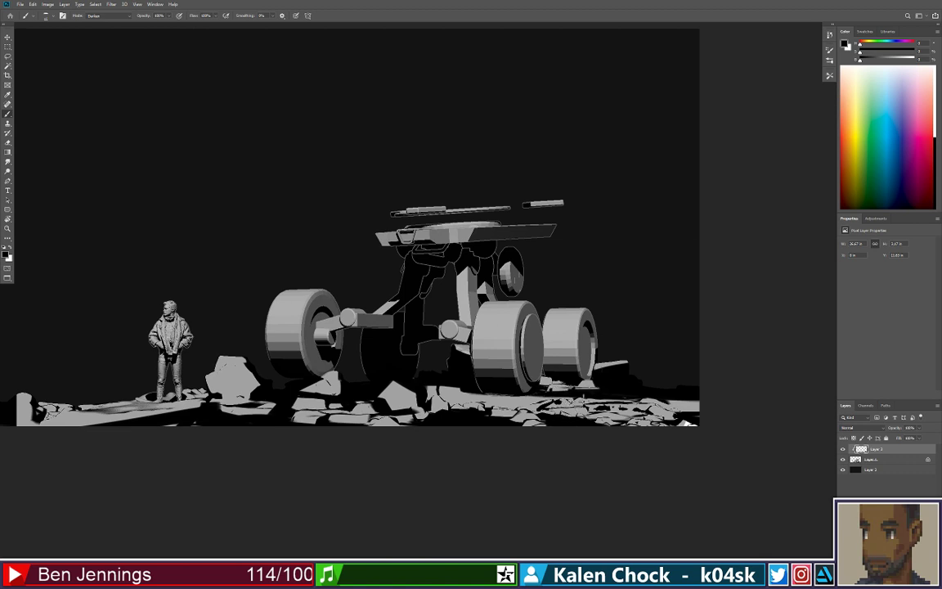
pyautogui.moveTo(546, 391); pyautogui.dragTo(571, 392)
# - Black out the lower part of the pointed central rock and the small rocks along the bottom edge beside it
pyautogui.press('z')
pyautogui.moveTo(589, 399)
pyautogui.mouseDown()
pyautogui.moveTo(553, 396)
pyautogui.moveTo(547, 415)
pyautogui.moveTo(580, 388)
pyautogui.mouseUp()
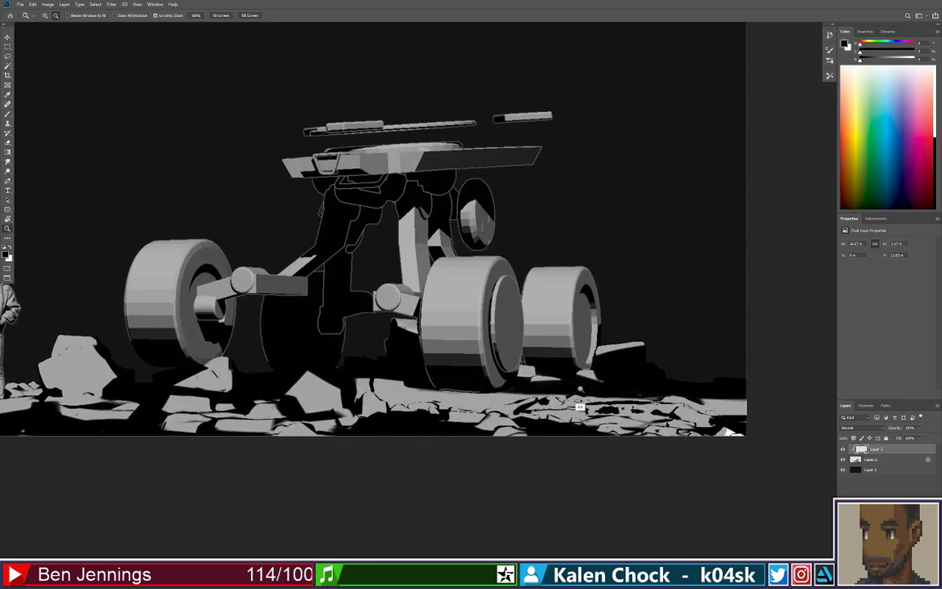
pyautogui.moveTo(473, 365); pyautogui.dragTo(513, 391)
pyautogui.press('b')
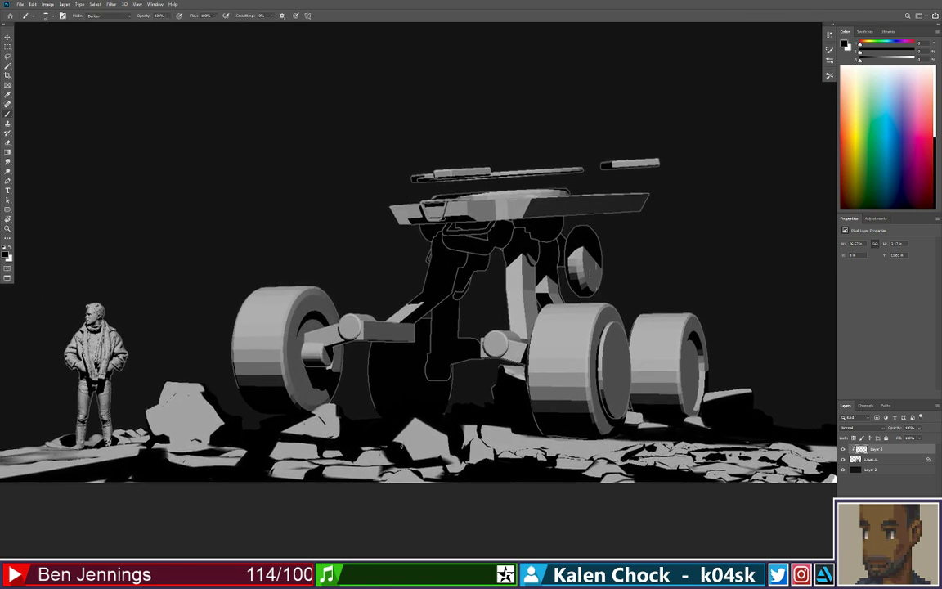
pyautogui.moveTo(393, 443)
pyautogui.mouseDown()
pyautogui.moveTo(451, 437)
pyautogui.moveTo(451, 453)
pyautogui.moveTo(470, 463)
pyautogui.moveTo(392, 462)
pyautogui.mouseUp()
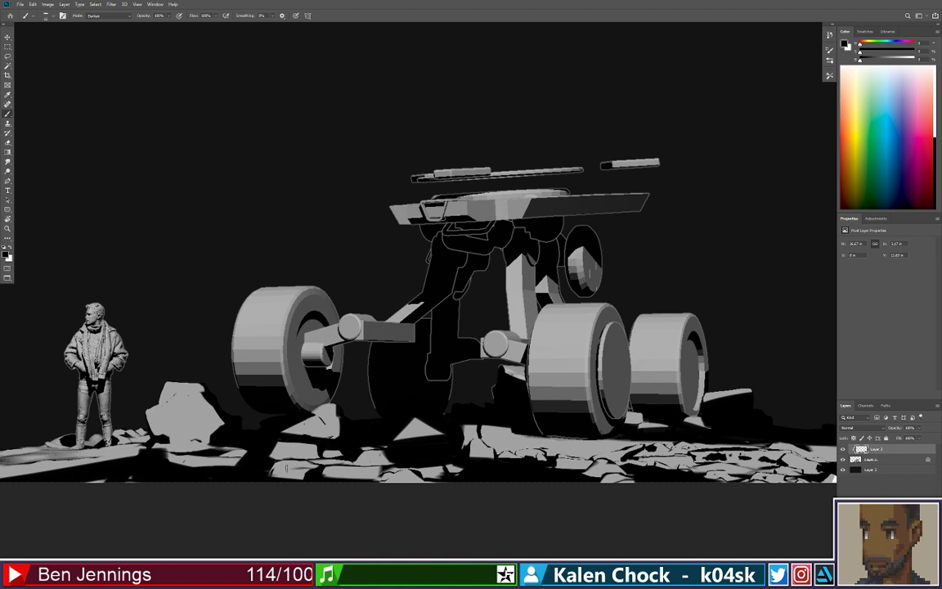
pyautogui.moveTo(286, 468)
pyautogui.mouseDown()
pyautogui.moveTo(363, 462)
pyautogui.moveTo(278, 460)
pyautogui.moveTo(356, 458)
pyautogui.moveTo(292, 456)
pyautogui.moveTo(354, 460)
pyautogui.moveTo(360, 474)
pyautogui.moveTo(409, 495)
pyautogui.mouseUp()
pyautogui.hotkey('ctrl', 'z')
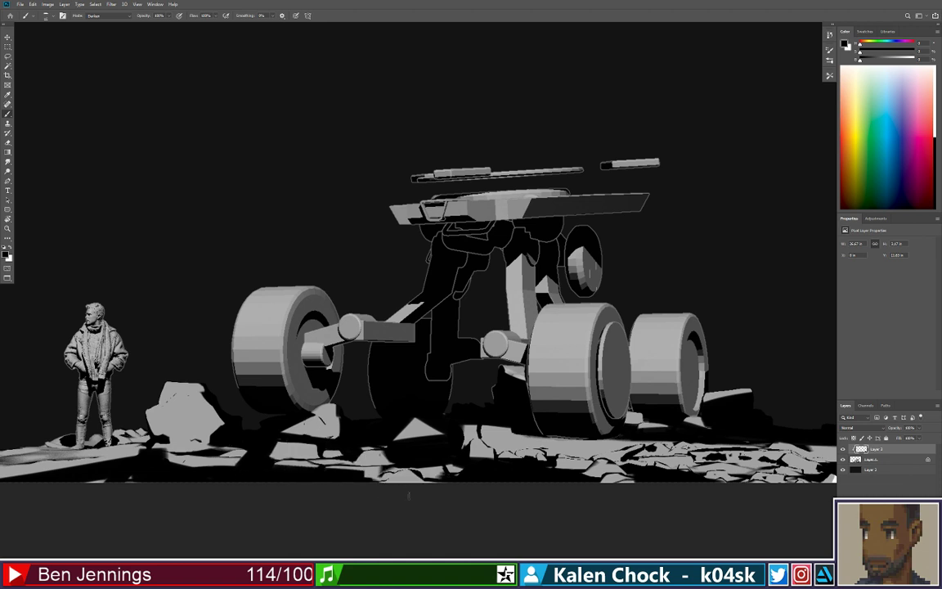
pyautogui.moveTo(326, 422); pyautogui.dragTo(245, 415)
pyautogui.moveTo(323, 480)
pyautogui.mouseDown()
pyautogui.moveTo(308, 472)
pyautogui.moveTo(488, 491)
pyautogui.moveTo(370, 479)
pyautogui.moveTo(458, 464)
pyautogui.mouseUp()
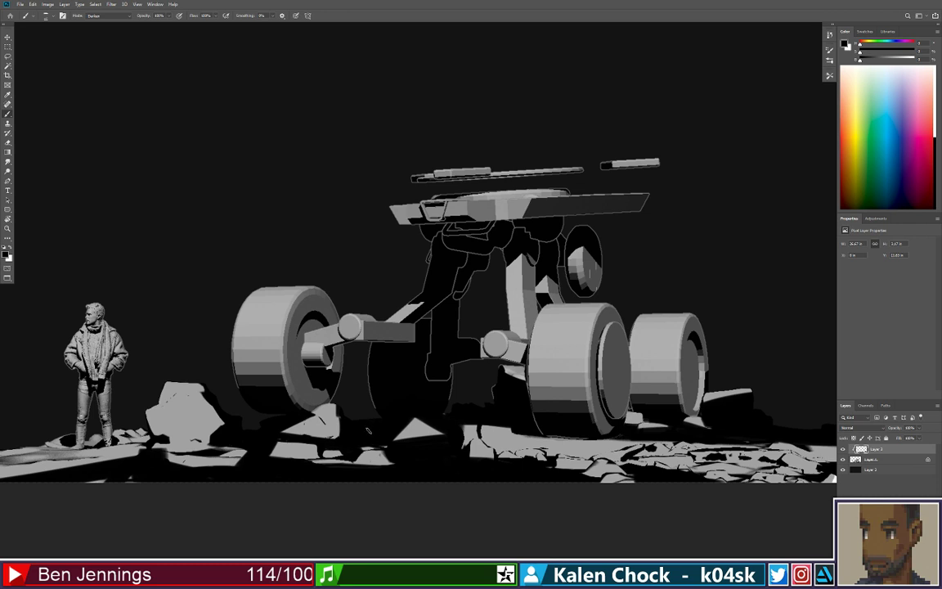
# - Cover most of the remaining flat rocks in front of the rover's front wheel with black, leaving thin light slivers
pyautogui.press('e')
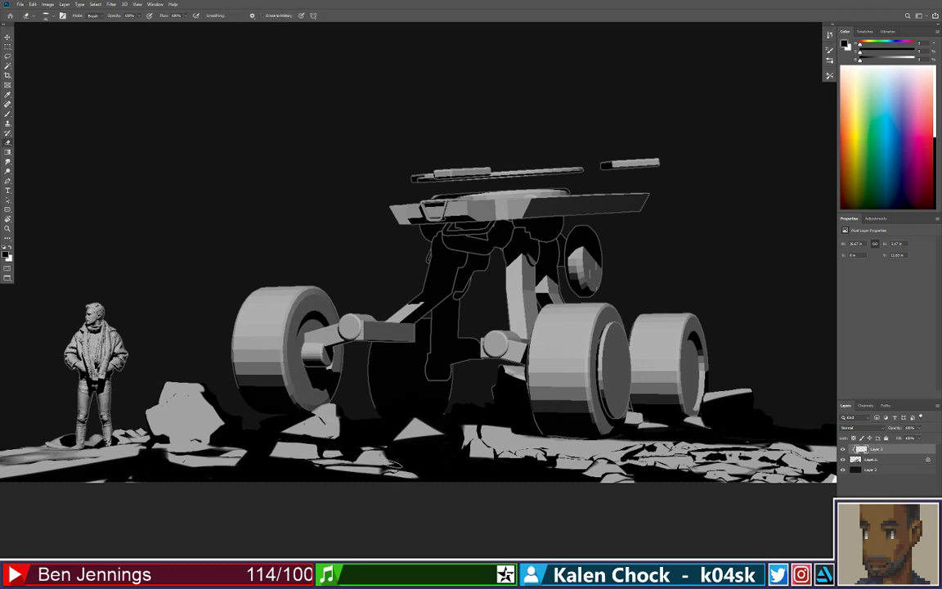
pyautogui.press('b')
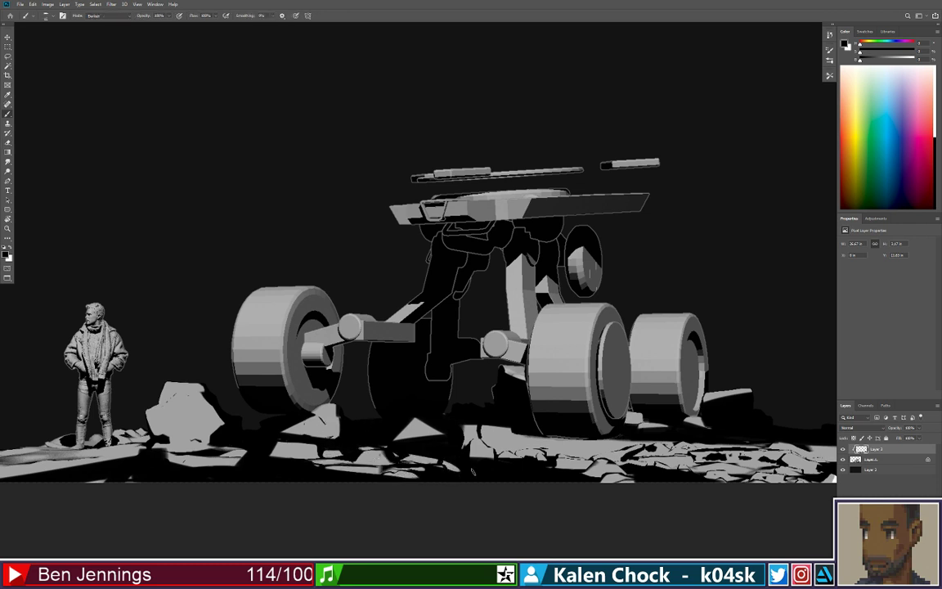
pyautogui.moveTo(459, 472); pyautogui.dragTo(384, 474)
pyautogui.moveTo(324, 448); pyautogui.dragTo(443, 452)
pyautogui.moveTo(313, 456)
pyautogui.mouseDown()
pyautogui.moveTo(230, 463)
pyautogui.moveTo(348, 450)
pyautogui.mouseUp()
pyautogui.moveTo(274, 444); pyautogui.dragTo(350, 447)
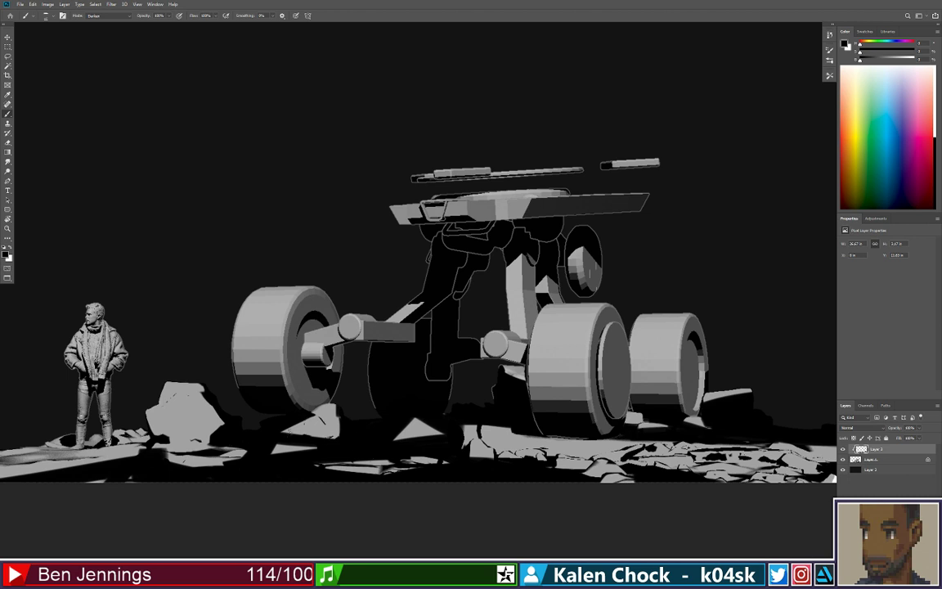
# - Paint the shadow side of the upright rock at the image's left end black, down to the bottom edge
pyautogui.moveTo(172, 467)
pyautogui.mouseDown()
pyautogui.moveTo(208, 477)
pyautogui.moveTo(167, 462)
pyautogui.moveTo(233, 466)
pyautogui.moveTo(219, 463)
pyautogui.moveTo(222, 455)
pyautogui.moveTo(181, 460)
pyautogui.moveTo(354, 445)
pyautogui.moveTo(222, 461)
pyautogui.mouseUp()
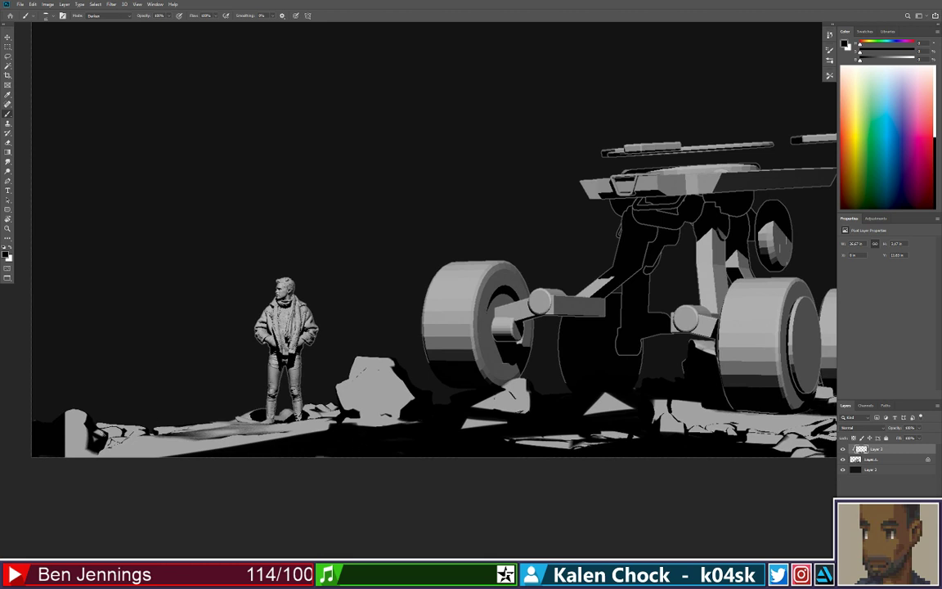
pyautogui.moveTo(86, 410); pyautogui.dragTo(84, 456)
pyautogui.moveTo(85, 423)
pyautogui.mouseDown()
pyautogui.moveTo(72, 491)
pyautogui.moveTo(88, 453)
pyautogui.mouseUp()
pyautogui.moveTo(104, 446)
pyautogui.mouseDown()
pyautogui.moveTo(92, 470)
pyautogui.moveTo(103, 462)
pyautogui.mouseUp()
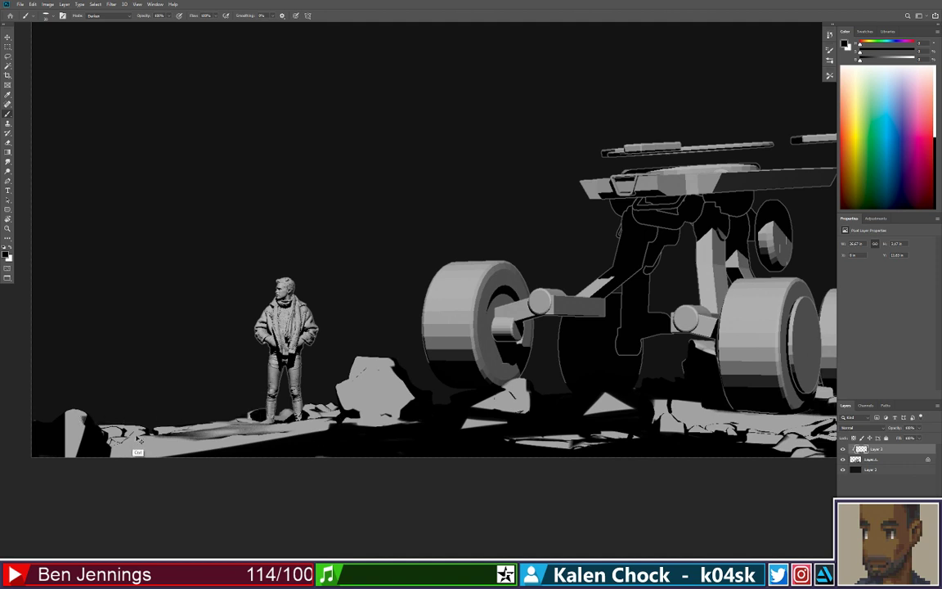
# - Break up the light ground slab left of and below the figure with long horizontal black shadow strips
pyautogui.moveTo(143, 438); pyautogui.dragTo(115, 443)
pyautogui.hotkey('ctrl', 'z')
pyautogui.moveTo(107, 439); pyautogui.dragTo(169, 439)
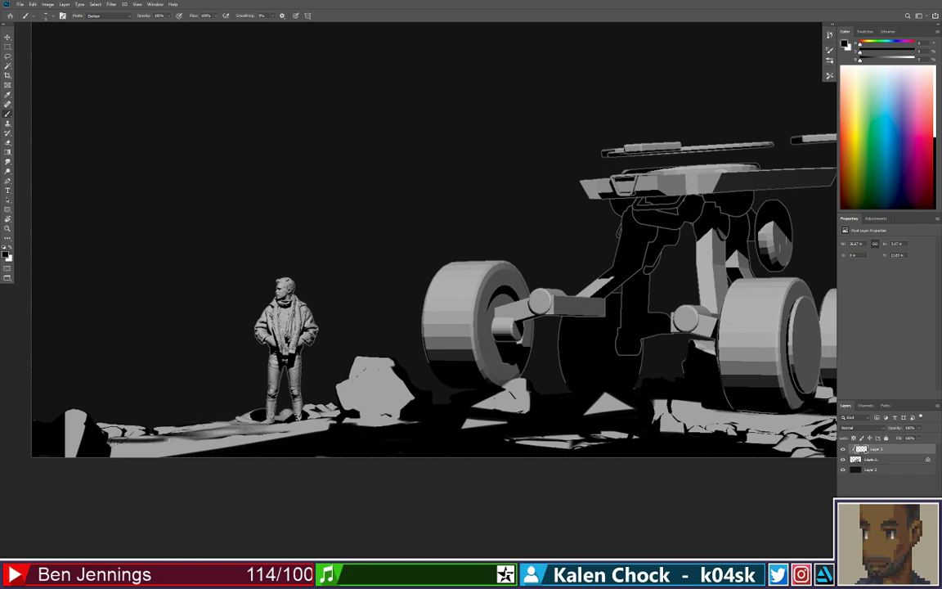
pyautogui.hotkey('ctrl', 'z')
pyautogui.moveTo(105, 433); pyautogui.dragTo(193, 436)
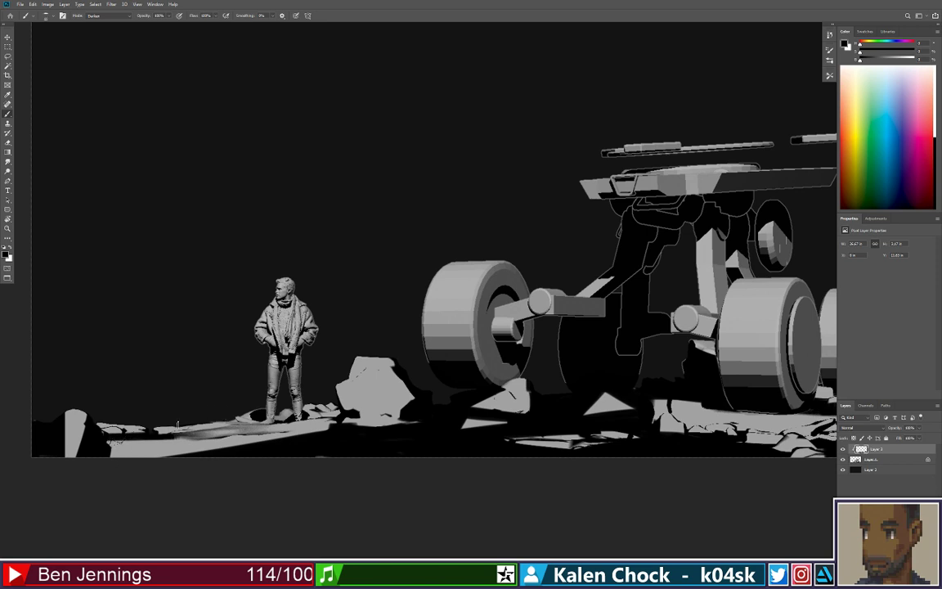
pyautogui.moveTo(104, 443); pyautogui.dragTo(188, 439)
pyautogui.hotkey('ctrl', 'z')
pyautogui.moveTo(100, 442); pyautogui.dragTo(341, 446)
pyautogui.hotkey('ctrl', 'z')
pyautogui.moveTo(199, 438); pyautogui.dragTo(403, 455)
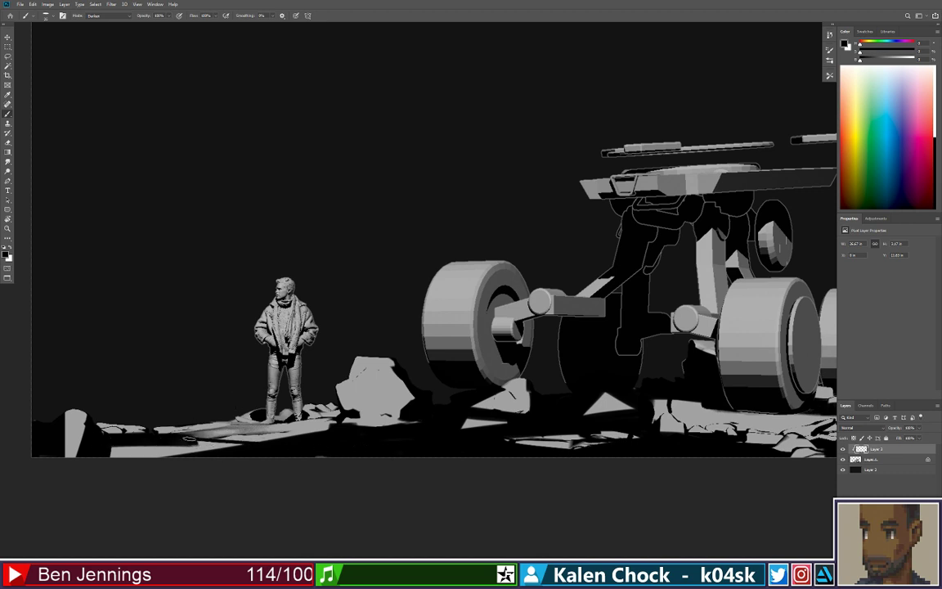
# - Darken the small rocks around and beside the figure's feet with black strokes
pyautogui.moveTo(226, 442); pyautogui.dragTo(206, 442)
pyautogui.hotkey('ctrl', 'z')
pyautogui.moveTo(188, 436); pyautogui.dragTo(380, 420)
pyautogui.hotkey('ctrl', 'z')
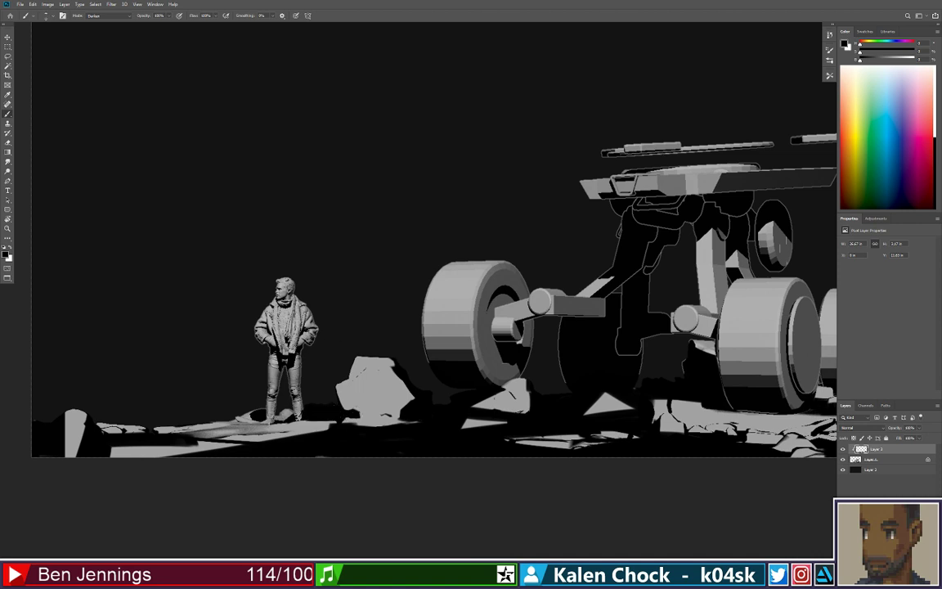
pyautogui.moveTo(270, 424); pyautogui.dragTo(336, 421)
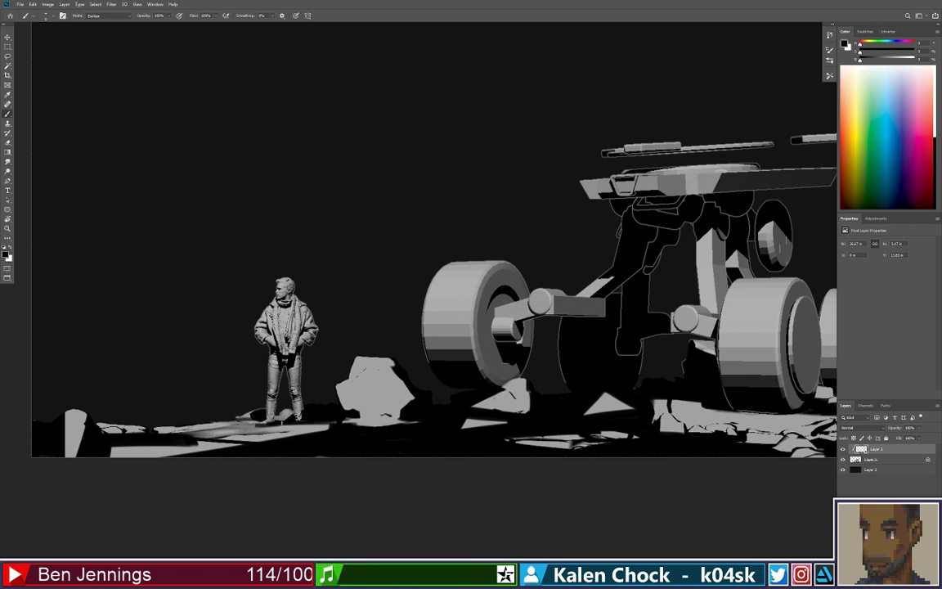
pyautogui.hotkey('ctrl', 'z')
# - Fill the figure's boots, legs and jacket with black, leaving only the head and collar lit
pyautogui.moveTo(268, 421)
pyautogui.mouseDown()
pyautogui.moveTo(305, 421)
pyautogui.moveTo(256, 409)
pyautogui.mouseUp()
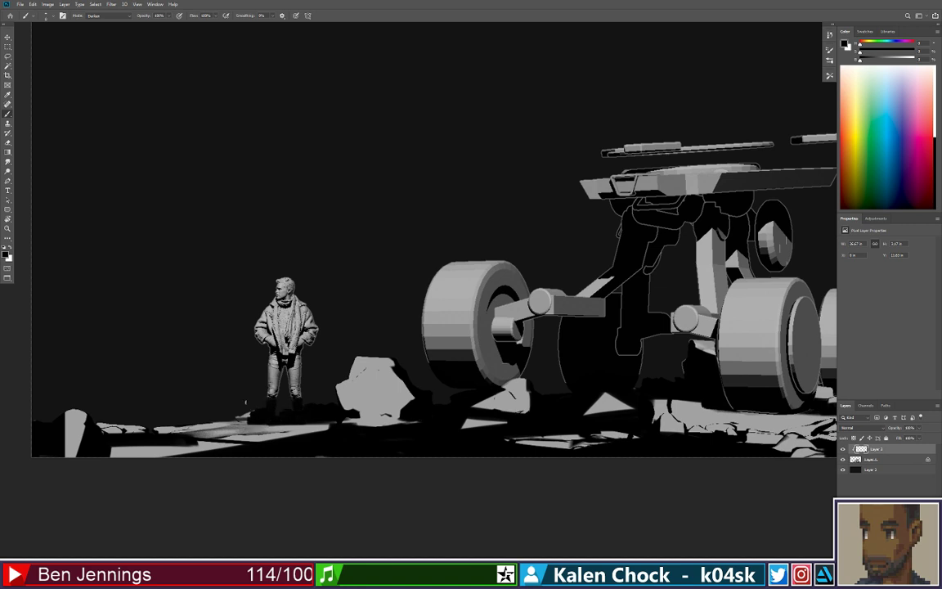
pyautogui.moveTo(268, 375)
pyautogui.mouseDown()
pyautogui.moveTo(304, 365)
pyautogui.moveTo(296, 352)
pyautogui.mouseUp()
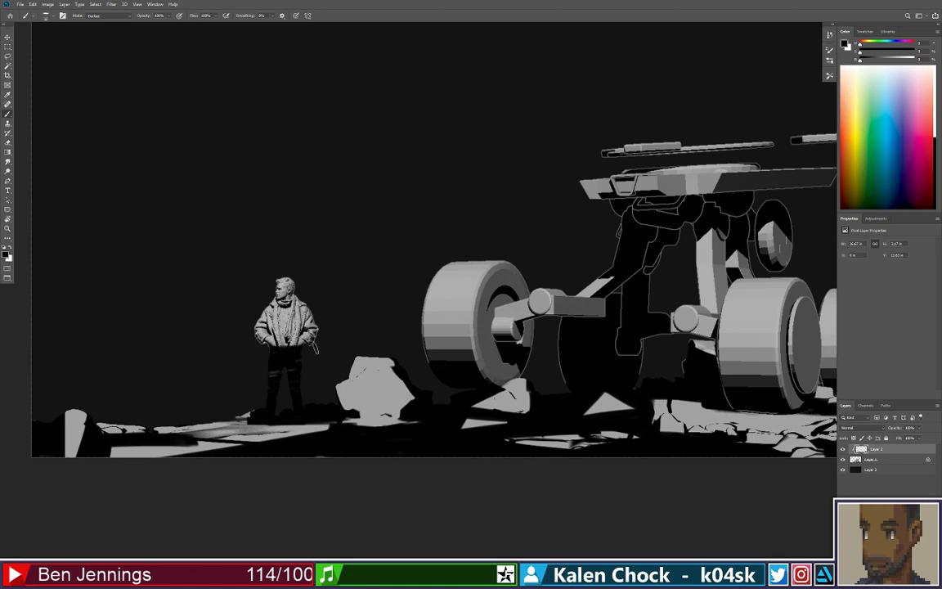
pyautogui.moveTo(272, 376); pyautogui.dragTo(307, 369)
pyautogui.moveTo(259, 343)
pyautogui.mouseDown()
pyautogui.moveTo(332, 331)
pyautogui.moveTo(263, 316)
pyautogui.moveTo(329, 308)
pyautogui.mouseUp()
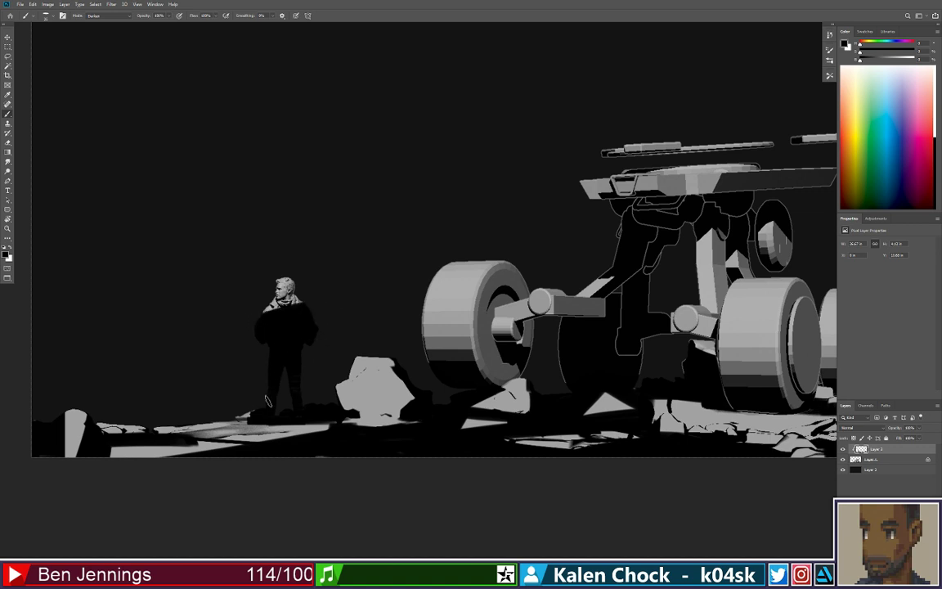
pyautogui.press('z')
pyautogui.moveTo(303, 349); pyautogui.dragTo(277, 347)
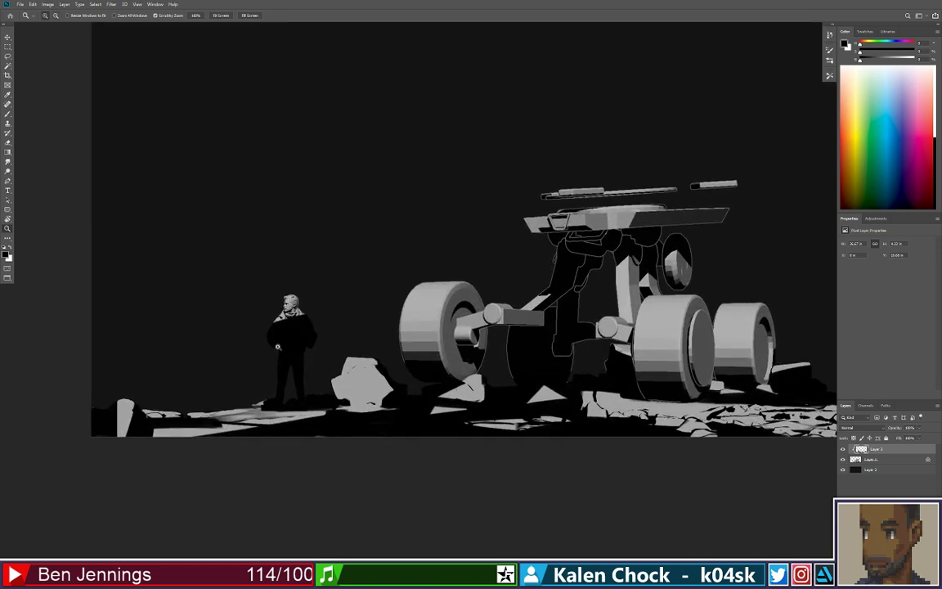
pyautogui.press('b')
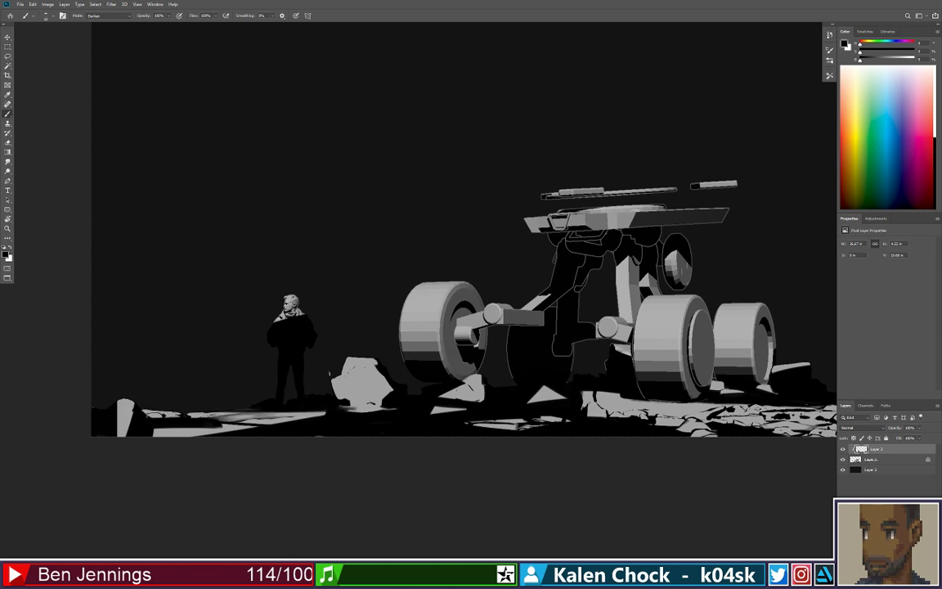
# - Switch to the "a 4" brush preset and darken the light ground strips and slab left of and below the figure
pyautogui.rightClick(290, 372)
pyautogui.click(490, 445)
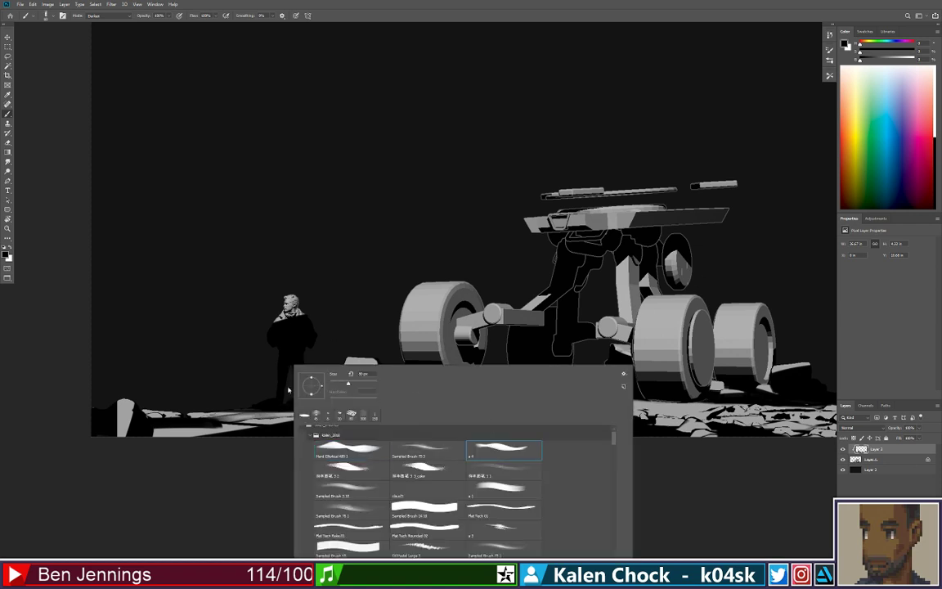
pyautogui.click(246, 388)
pyautogui.moveTo(145, 408); pyautogui.dragTo(375, 405)
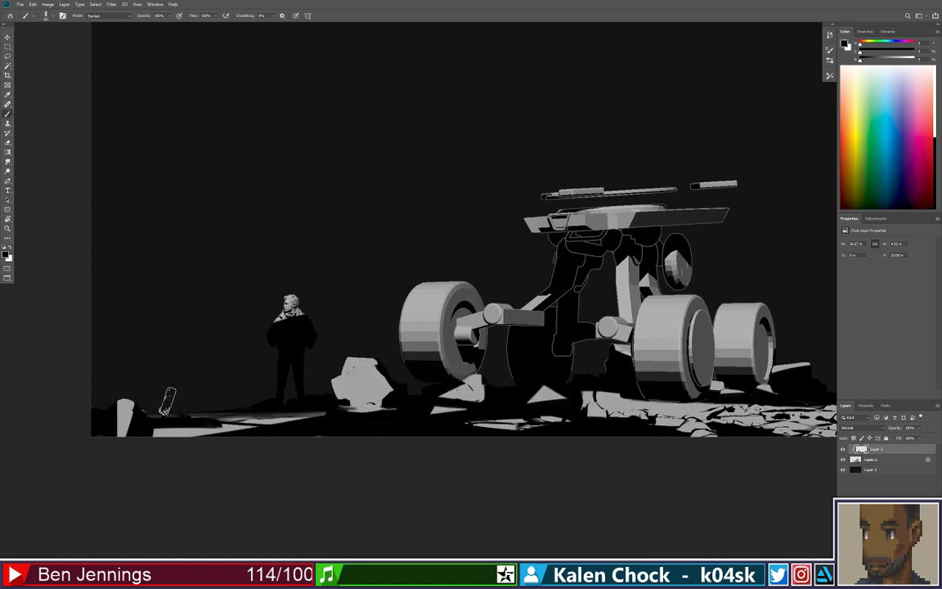
pyautogui.moveTo(134, 441); pyautogui.dragTo(210, 446)
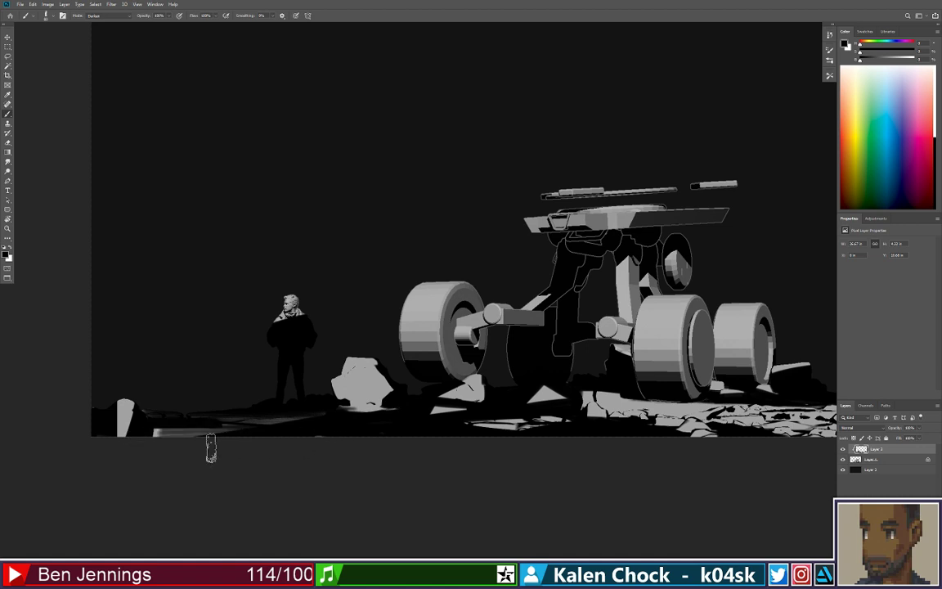
# - Try to darken the boulder beside the figure with streaky black strokes
pyautogui.moveTo(314, 388); pyautogui.dragTo(400, 385)
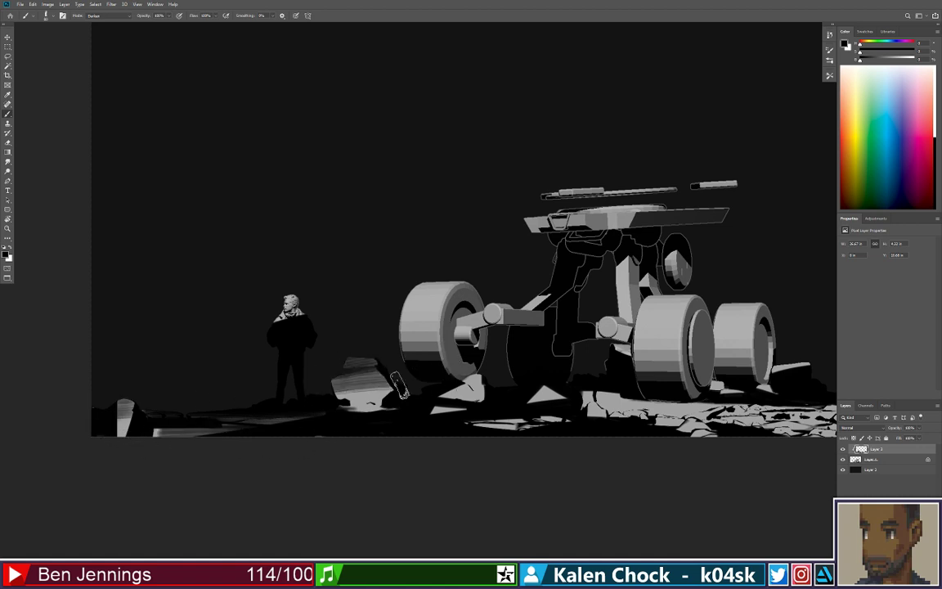
pyautogui.hotkey('ctrl', 'z')
pyautogui.hotkey('ctrl', 'z')
pyautogui.moveTo(330, 388); pyautogui.dragTo(413, 361)
pyautogui.keyDown('alt'); pyautogui.click(346, 386); pyautogui.keyUp('alt')
pyautogui.hotkey('ctrl', 'z')
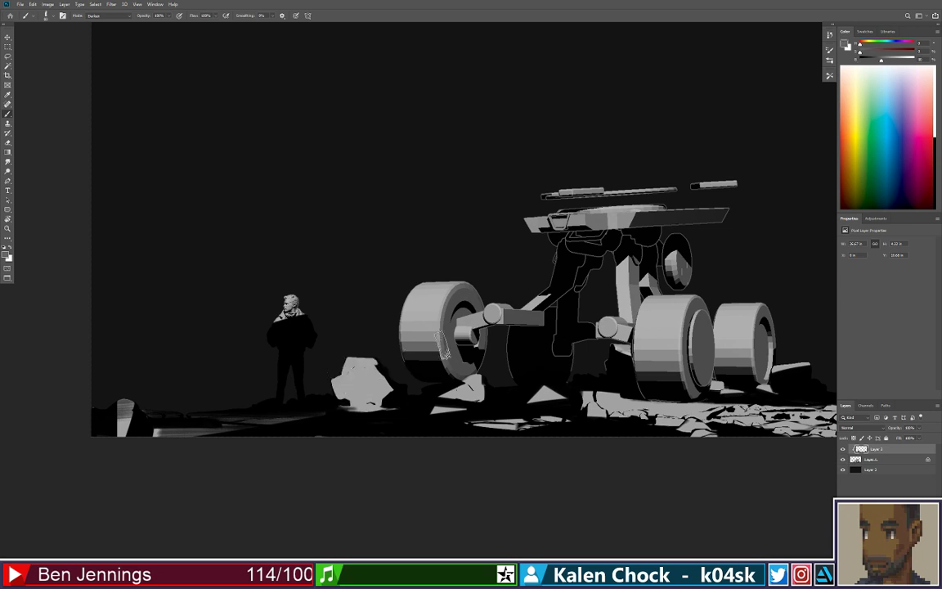
# - Try to shade the boulder between the figure and the rover with horizontal dark grey strokes
pyautogui.press('f')
pyautogui.press('f')
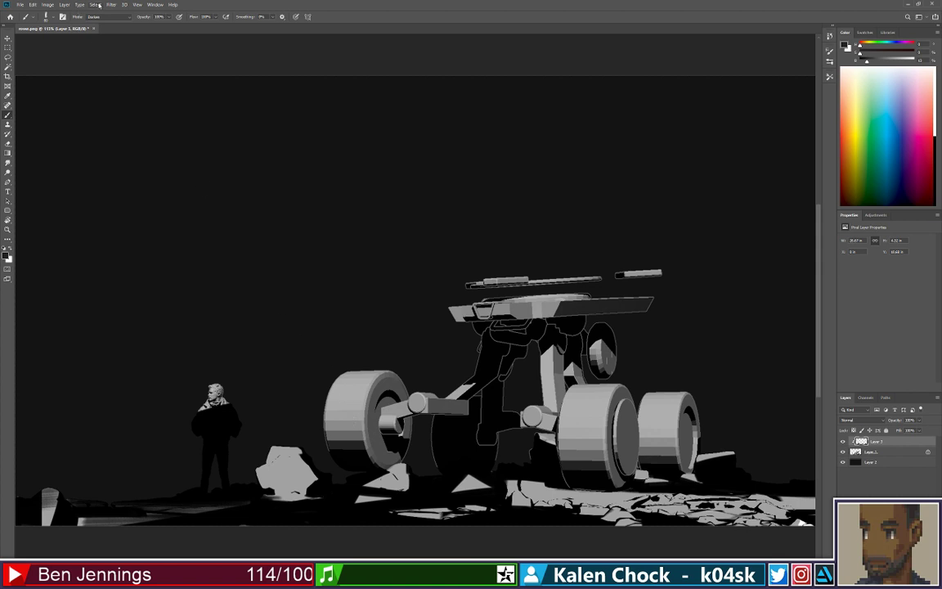
pyautogui.moveTo(255, 449); pyautogui.dragTo(335, 448)
pyautogui.moveTo(260, 474); pyautogui.dragTo(354, 479)
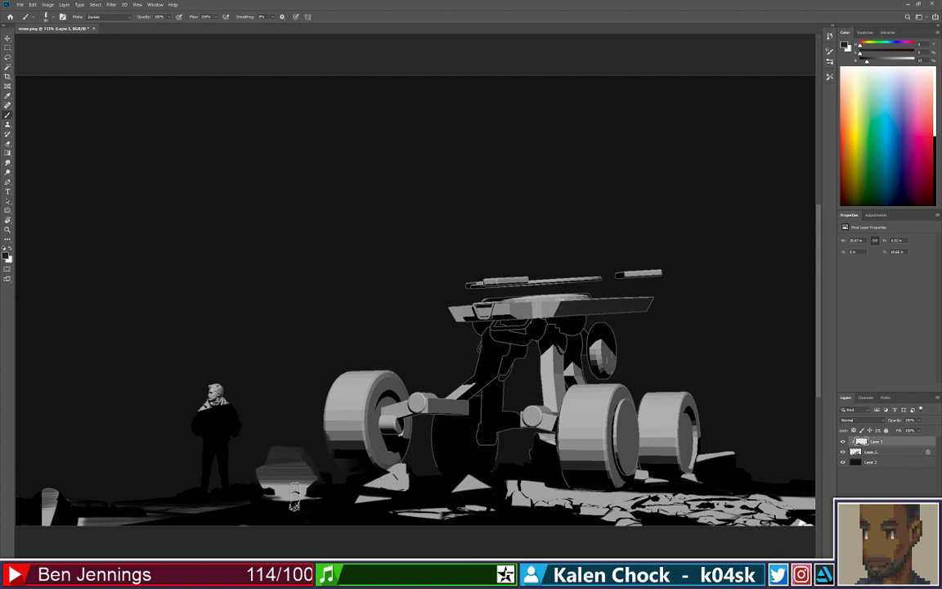
pyautogui.hotkey('ctrl', 'z')
pyautogui.hotkey('ctrl', 'z')
pyautogui.moveTo(254, 480); pyautogui.dragTo(350, 471)
pyautogui.moveTo(263, 500); pyautogui.dragTo(362, 491)
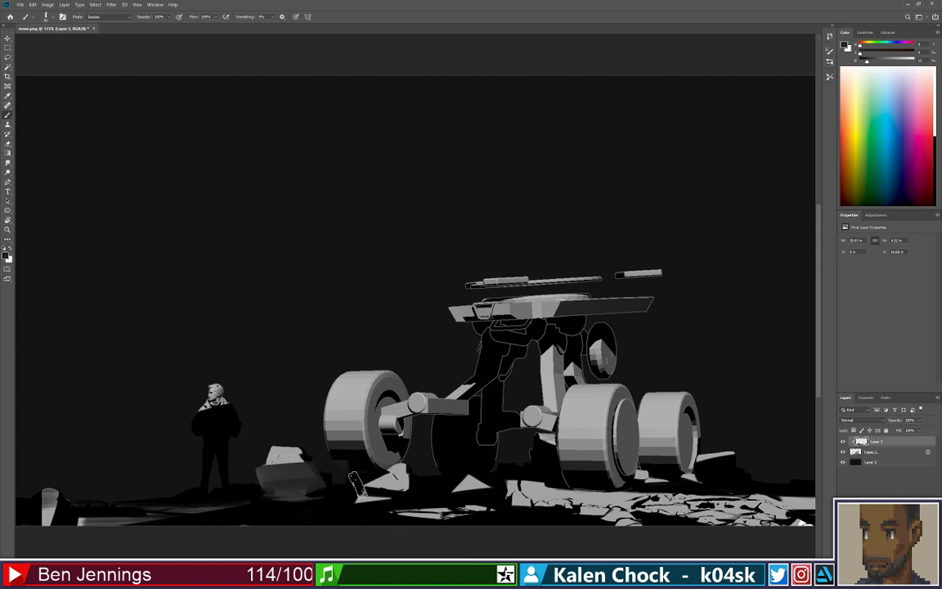
pyautogui.hotkey('ctrl', 'z')
pyautogui.hotkey('ctrl', 'z')
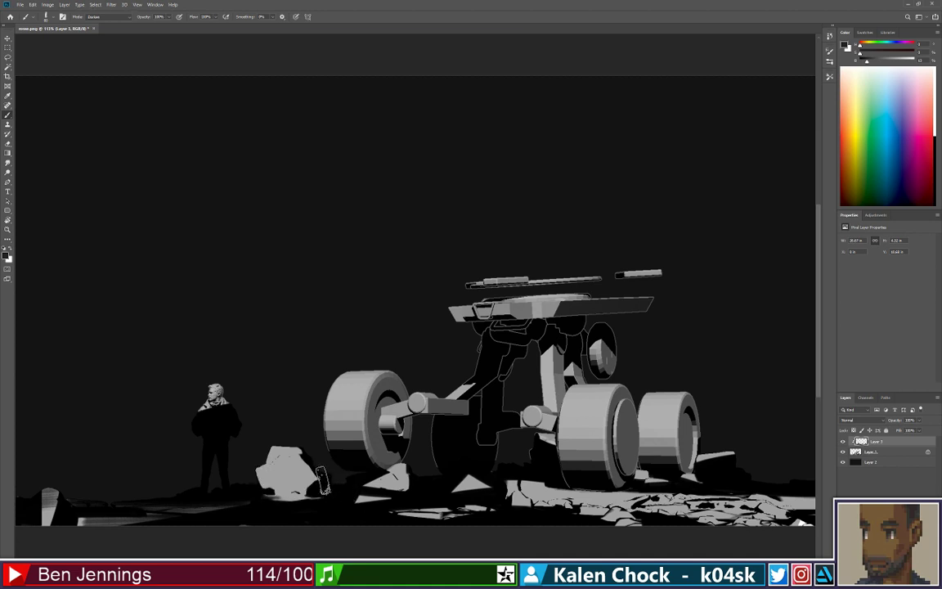
# - Try to fade the upper part of the boulder into a sampled black
pyautogui.keyDown('alt'); pyautogui.click(316, 498); pyautogui.keyUp('alt')
pyautogui.moveTo(253, 458); pyautogui.dragTo(338, 461)
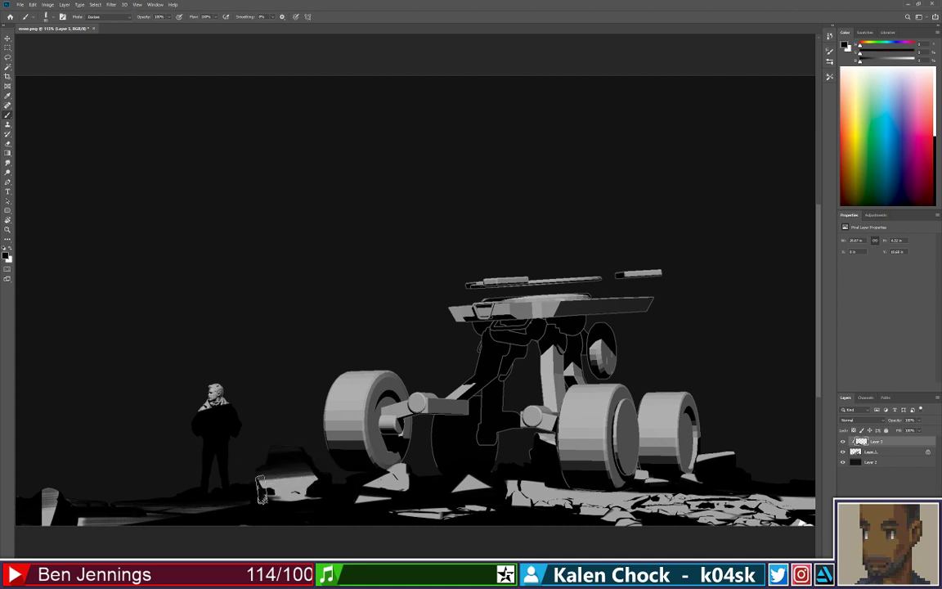
pyautogui.hotkey('ctrl', 'z')
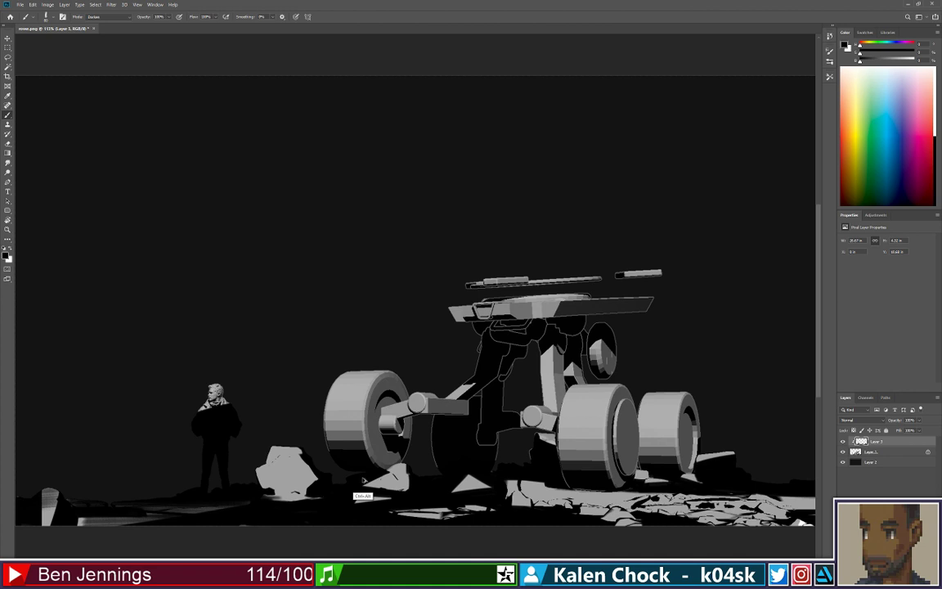
pyautogui.hotkey('ctrl', 'alt', 'z')
# - Merge the clipped shadow layer down into Layer 1
pyautogui.moveTo(358, 480)
pyautogui.mouseDown()
pyautogui.moveTo(317, 478)
pyautogui.moveTo(335, 476)
pyautogui.mouseUp()
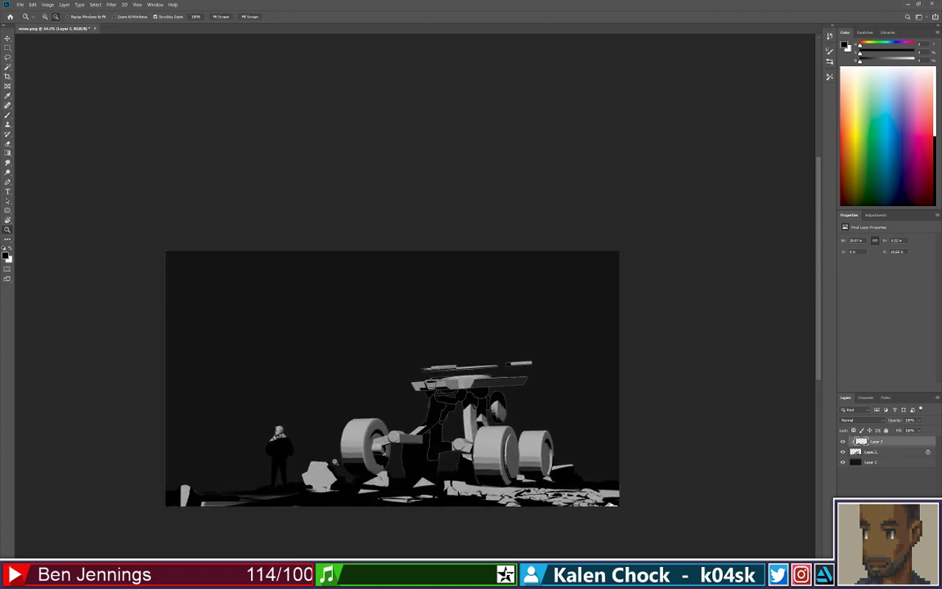
pyautogui.rightClick(907, 442)
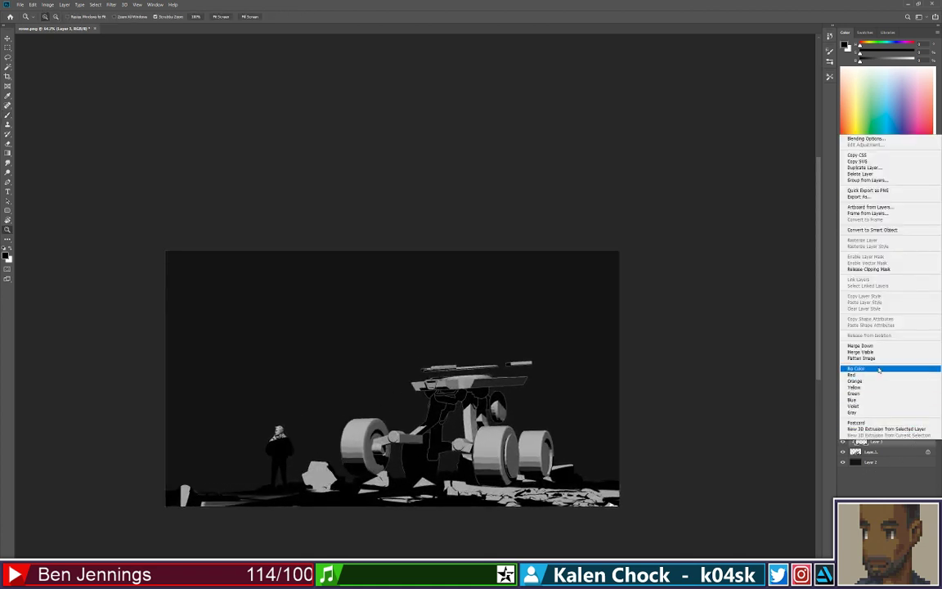
pyautogui.click(789, 313)
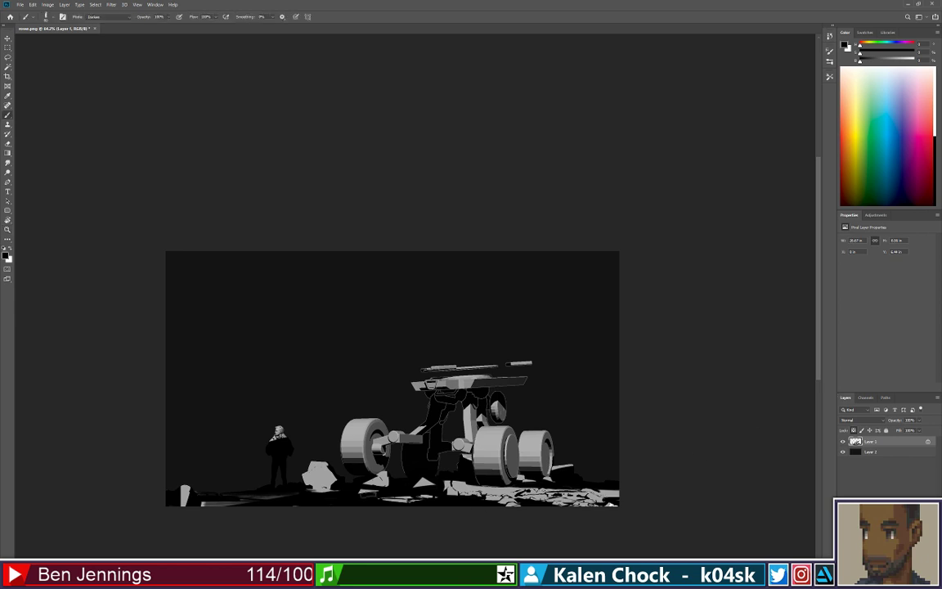
pyautogui.click(335, 500)
pyautogui.press('b')
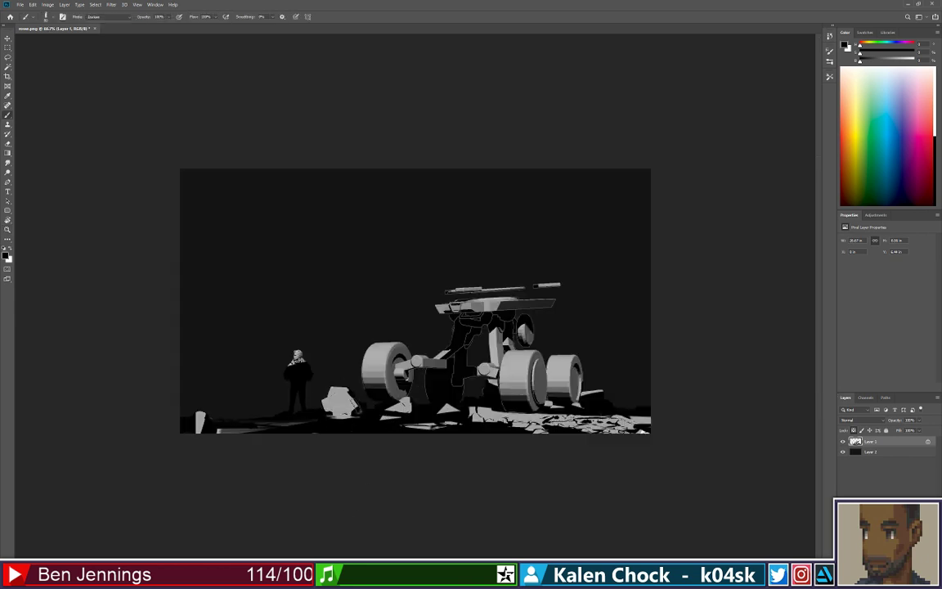
# - Sample a dark grey and darken the boulder, rocks and lit ground across the whole foreground with it
pyautogui.keyDown('alt'); pyautogui.click(375, 398); pyautogui.keyUp('alt')
pyautogui.moveTo(320, 395)
pyautogui.mouseDown()
pyautogui.moveTo(352, 396)
pyautogui.moveTo(318, 414)
pyautogui.mouseUp()
pyautogui.moveTo(318, 414)
pyautogui.mouseDown()
pyautogui.moveTo(383, 405)
pyautogui.moveTo(314, 381)
pyautogui.moveTo(437, 389)
pyautogui.moveTo(373, 411)
pyautogui.moveTo(454, 396)
pyautogui.mouseUp()
pyautogui.moveTo(392, 417)
pyautogui.mouseDown()
pyautogui.moveTo(459, 408)
pyautogui.moveTo(410, 426)
pyautogui.moveTo(443, 416)
pyautogui.moveTo(634, 440)
pyautogui.mouseUp()
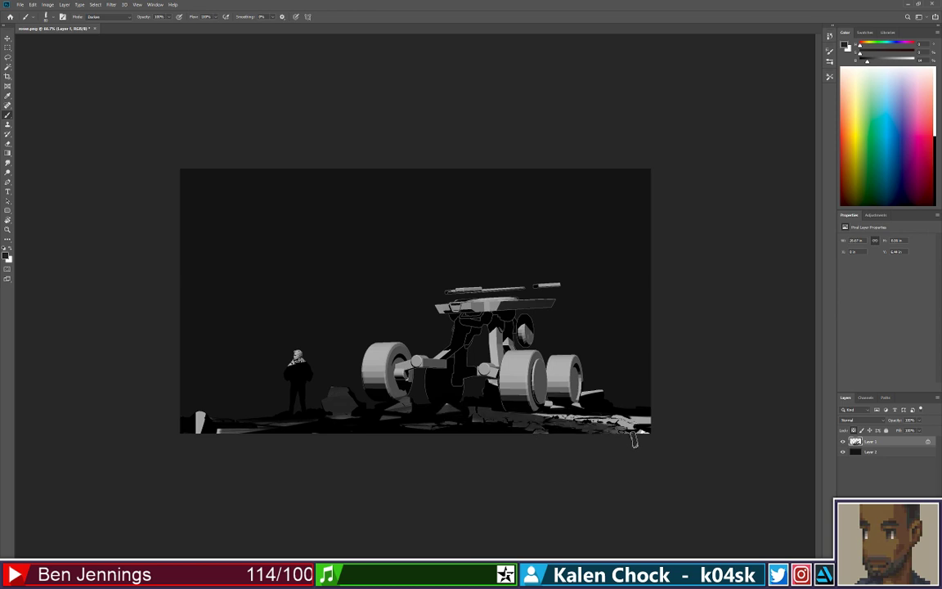
pyautogui.moveTo(500, 425); pyautogui.dragTo(737, 430)
pyautogui.moveTo(348, 425)
pyautogui.mouseDown()
pyautogui.moveTo(162, 432)
pyautogui.moveTo(211, 417)
pyautogui.moveTo(240, 433)
pyautogui.moveTo(400, 438)
pyautogui.mouseUp()
pyautogui.moveTo(597, 430); pyautogui.dragTo(703, 440)
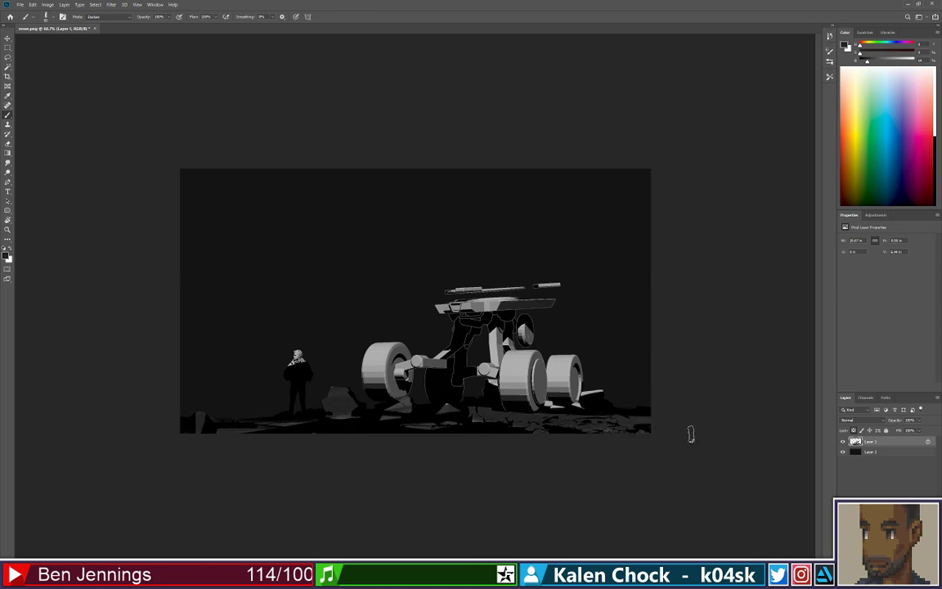
# - Darken the flat rock behind the rear wheel and the figure's head and collar with the same dark grey
pyautogui.hotkey('ctrl', 'space')
pyautogui.moveTo(576, 423)
pyautogui.mouseDown()
pyautogui.moveTo(606, 424)
pyautogui.moveTo(679, 466)
pyautogui.mouseUp()
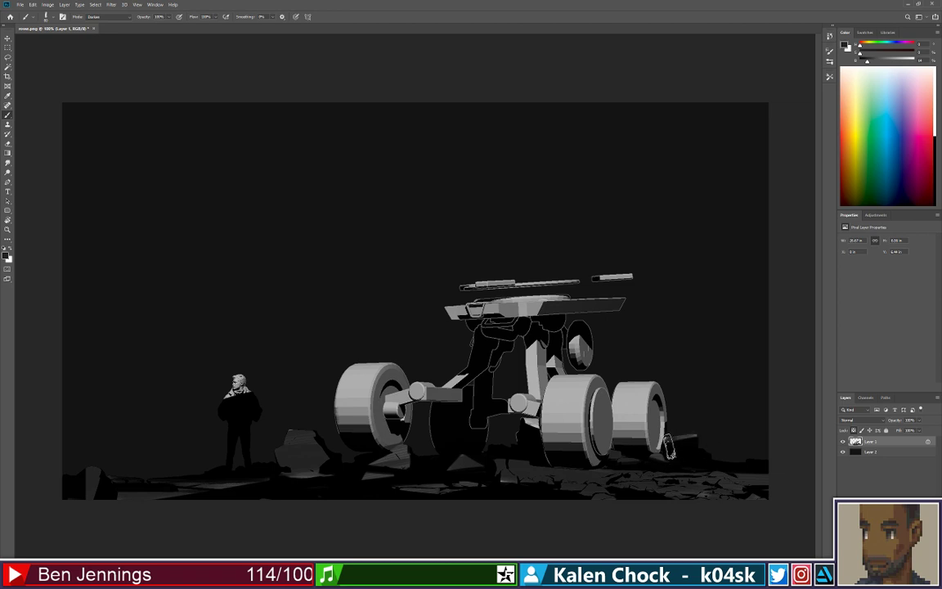
pyautogui.hotkey('ctrl', 'space')
pyautogui.moveTo(714, 452); pyautogui.dragTo(701, 350)
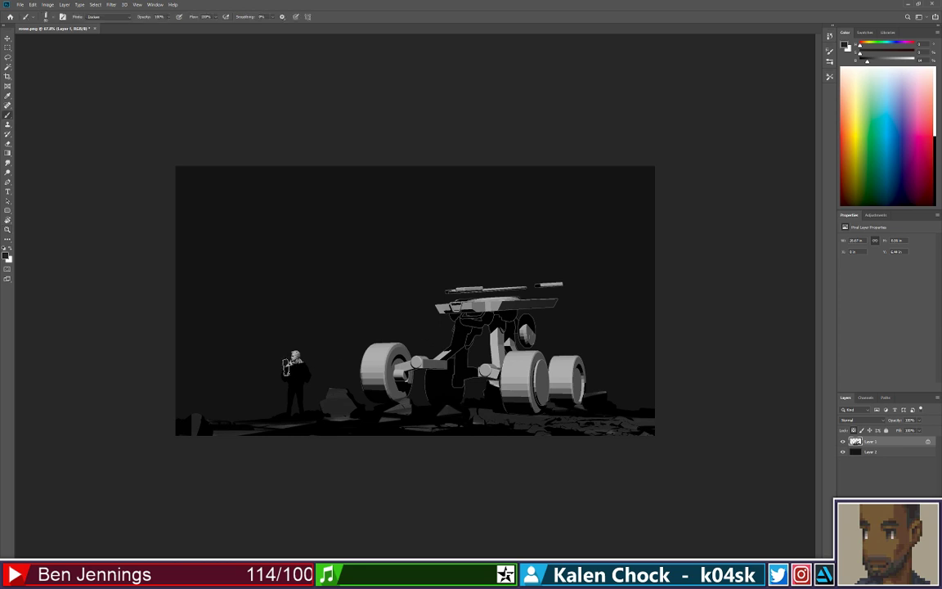
pyautogui.moveTo(279, 370)
pyautogui.mouseDown()
pyautogui.moveTo(316, 361)
pyautogui.moveTo(316, 352)
pyautogui.mouseUp()
pyautogui.hotkey('ctrl', 'space')
pyautogui.moveTo(349, 370)
pyautogui.mouseDown()
pyautogui.moveTo(318, 369)
pyautogui.moveTo(382, 336)
pyautogui.mouseUp()
pyautogui.moveTo(515, 389); pyautogui.dragTo(491, 389)
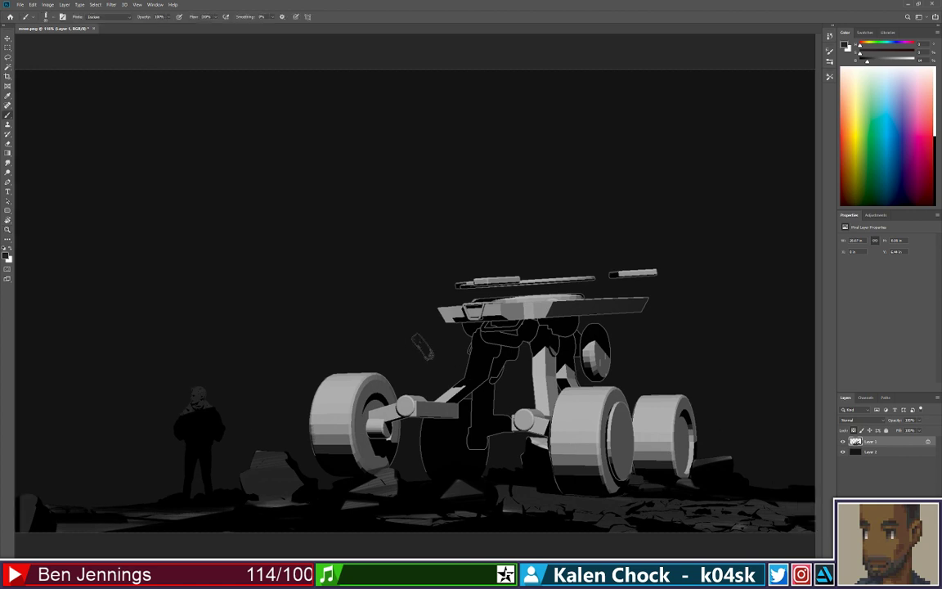
# - Try to add a black rounded rectangle over the ground below the rover
pyautogui.press('f')
pyautogui.moveTo(633, 455); pyautogui.dragTo(414, 361)
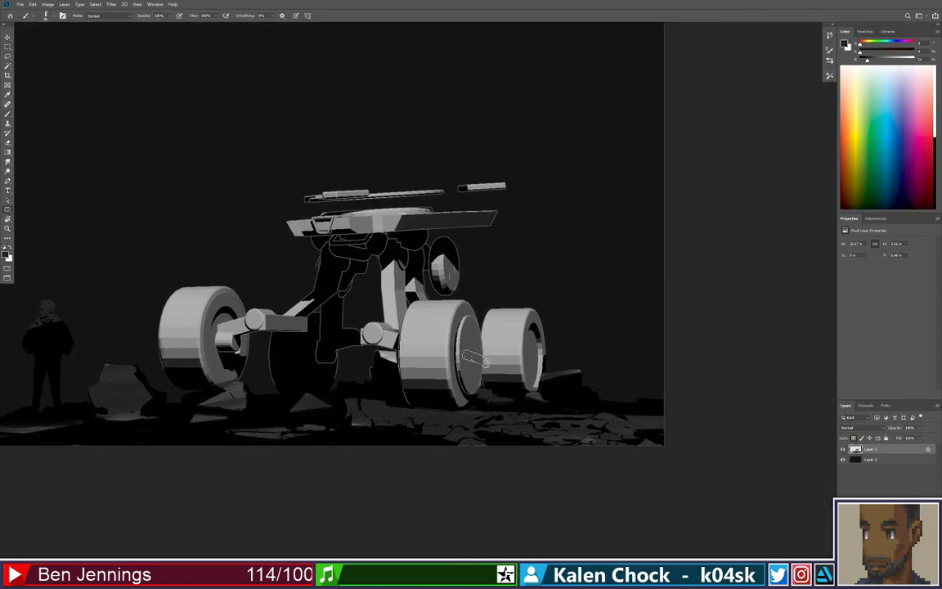
pyautogui.press('u')
pyautogui.press('d')
pyautogui.moveTo(564, 420); pyautogui.dragTo(378, 450)
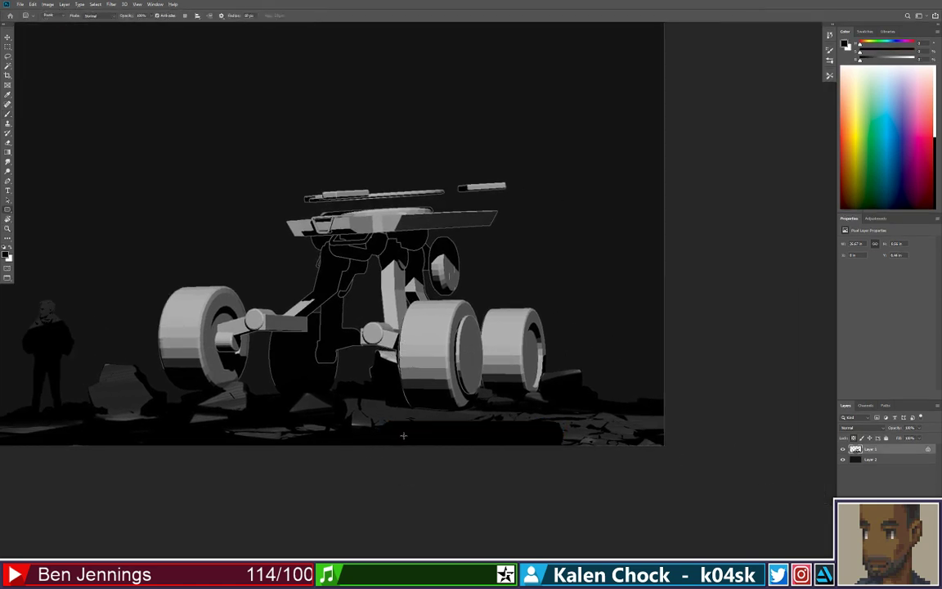
pyautogui.hotkey('ctrl', 'z')
pyautogui.rightClick(418, 422)
pyautogui.click(170, 293)
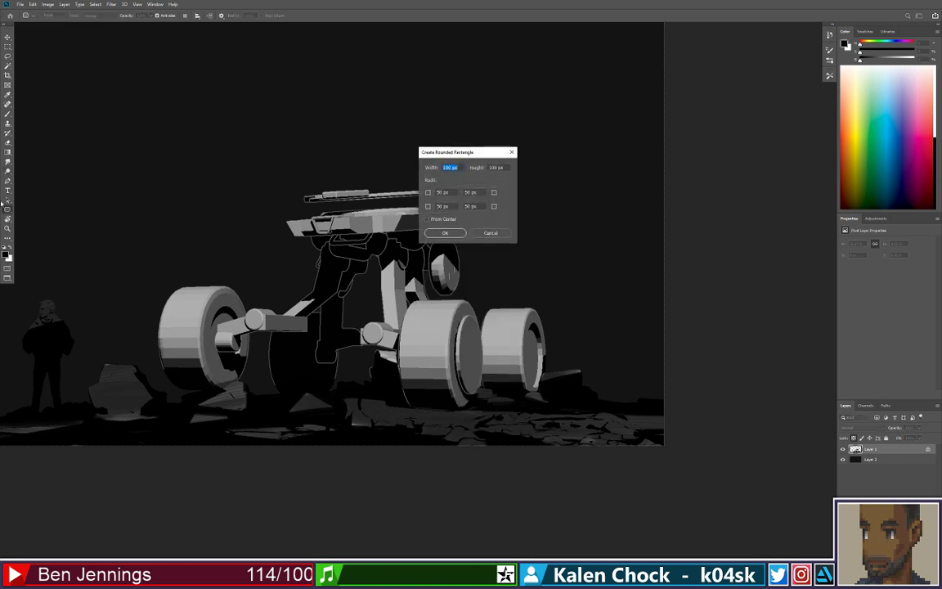
pyautogui.click(488, 233)
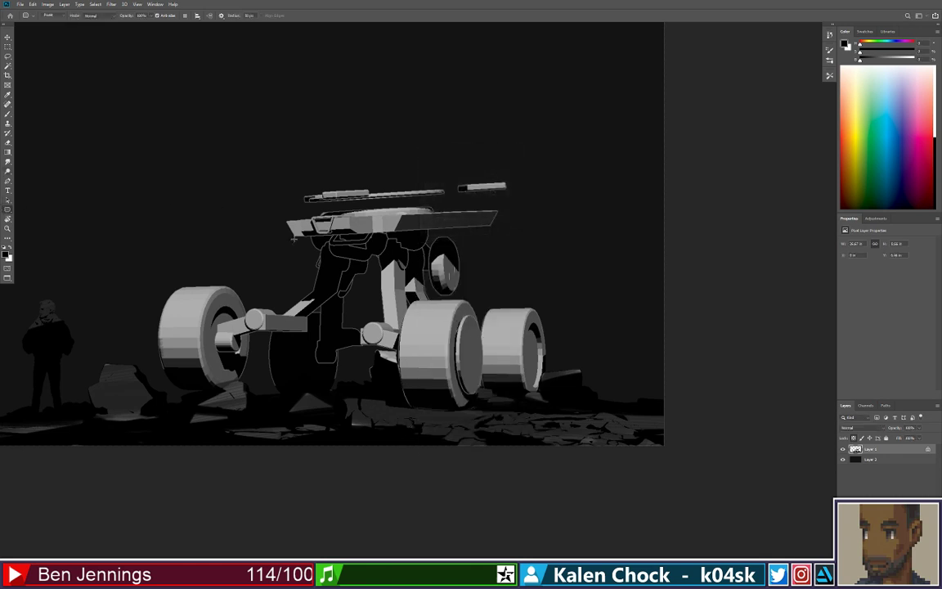
# - Break up the ground beneath the rover with black shapes drawn with the Custom Shape tool
pyautogui.rightClick(5, 212)
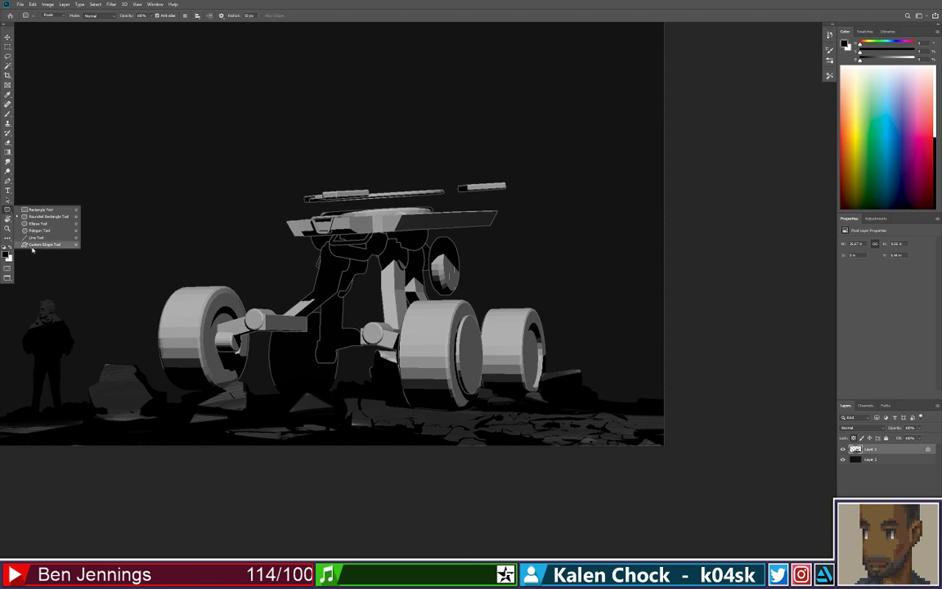
pyautogui.click(31, 246)
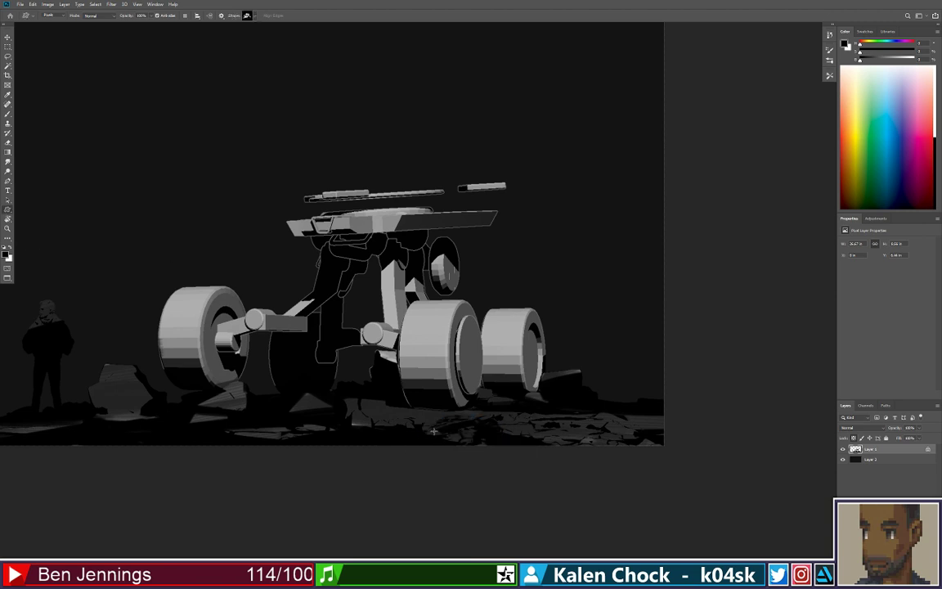
pyautogui.moveTo(637, 411); pyautogui.dragTo(655, 405)
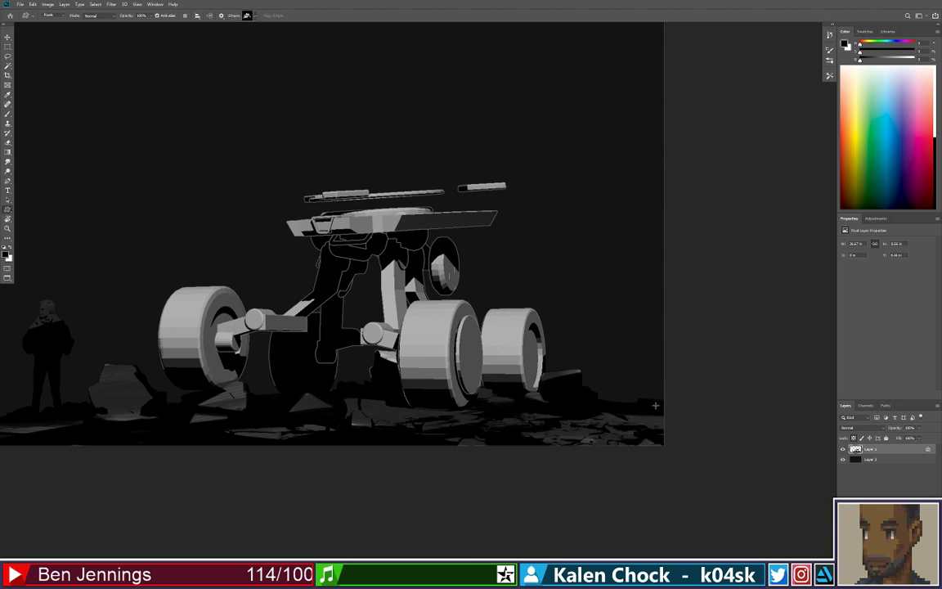
pyautogui.moveTo(314, 427); pyautogui.dragTo(452, 396)
pyautogui.hotkey('alt', 'space')
pyautogui.moveTo(386, 408)
pyautogui.mouseDown()
pyautogui.moveTo(334, 410)
pyautogui.moveTo(368, 401)
pyautogui.moveTo(369, 431)
pyautogui.mouseUp()
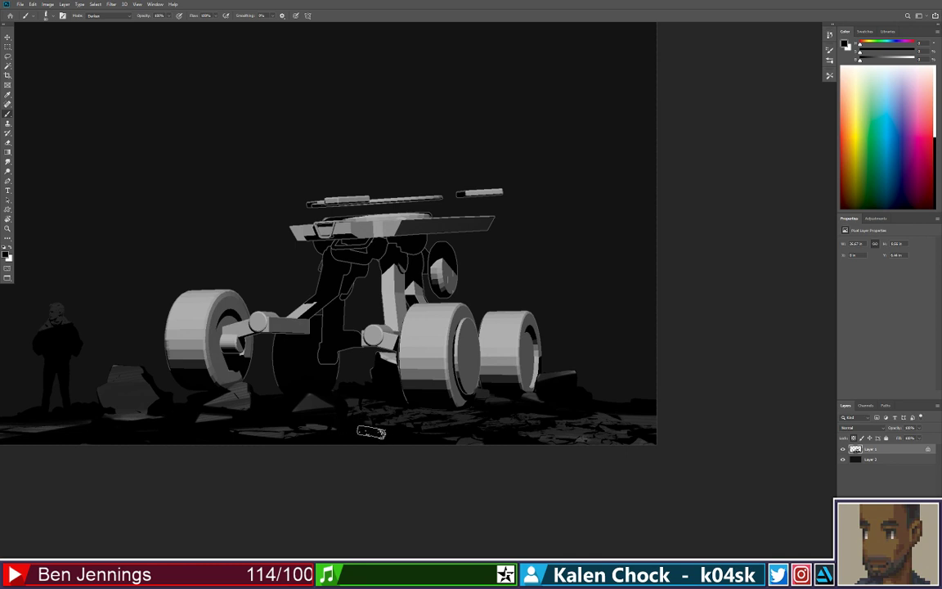
# - Try to darken the large wheel nearest the viewer with a dark grey sampled from the ground
pyautogui.keyDown('alt'); pyautogui.click(458, 416); pyautogui.keyUp('alt')
pyautogui.moveTo(400, 416); pyautogui.dragTo(387, 413)
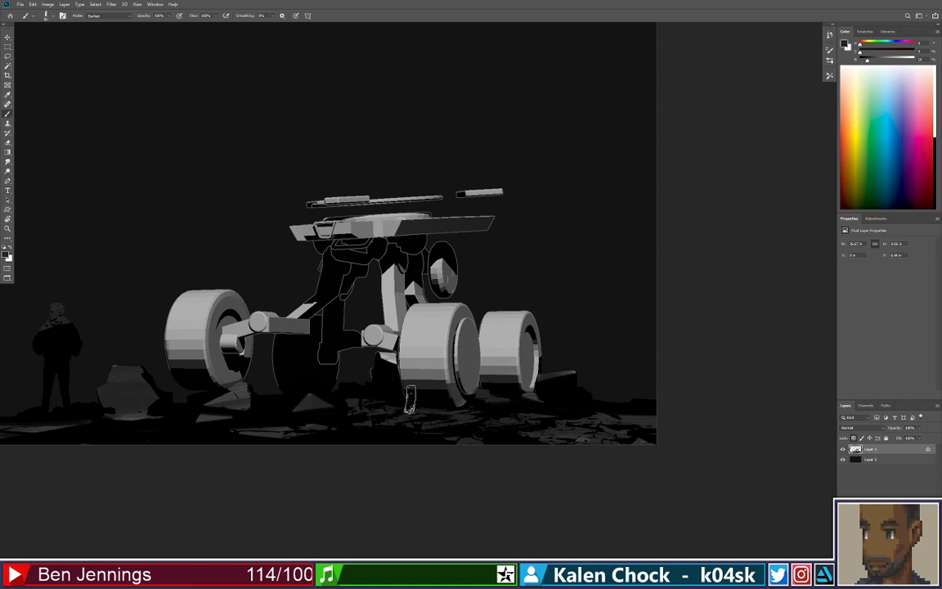
pyautogui.moveTo(411, 396)
pyautogui.mouseDown()
pyautogui.moveTo(405, 365)
pyautogui.moveTo(487, 347)
pyautogui.moveTo(430, 324)
pyautogui.moveTo(501, 320)
pyautogui.mouseUp()
pyautogui.hotkey('ctrl', 'z')
pyautogui.hotkey('ctrl', 'z')
pyautogui.hotkey('ctrl', 'z')
pyautogui.hotkey('ctrl', 'z')
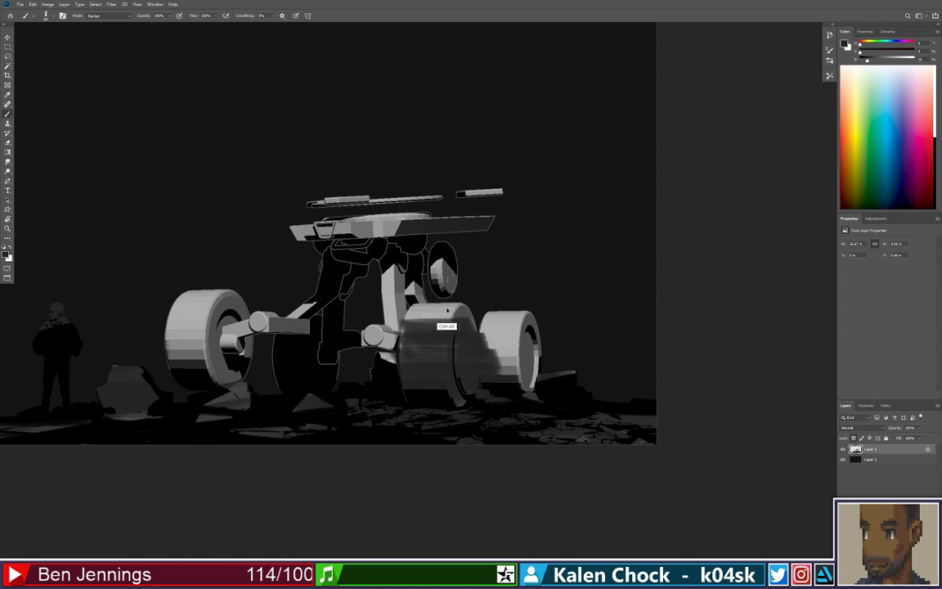
# - Try to cover the two rightmost wheels with a sampled mid grey
pyautogui.keyDown('alt'); pyautogui.click(471, 331); pyautogui.keyUp('alt')
pyautogui.moveTo(469, 319)
pyautogui.mouseDown()
pyautogui.moveTo(443, 403)
pyautogui.moveTo(447, 323)
pyautogui.moveTo(438, 408)
pyautogui.moveTo(439, 313)
pyautogui.moveTo(427, 403)
pyautogui.moveTo(425, 319)
pyautogui.moveTo(414, 370)
pyautogui.moveTo(416, 316)
pyautogui.moveTo(411, 346)
pyautogui.moveTo(442, 298)
pyautogui.moveTo(469, 373)
pyautogui.moveTo(493, 361)
pyautogui.moveTo(500, 374)
pyautogui.moveTo(530, 330)
pyautogui.moveTo(529, 362)
pyautogui.moveTo(531, 314)
pyautogui.moveTo(484, 368)
pyautogui.moveTo(533, 327)
pyautogui.moveTo(472, 322)
pyautogui.moveTo(501, 306)
pyautogui.mouseUp()
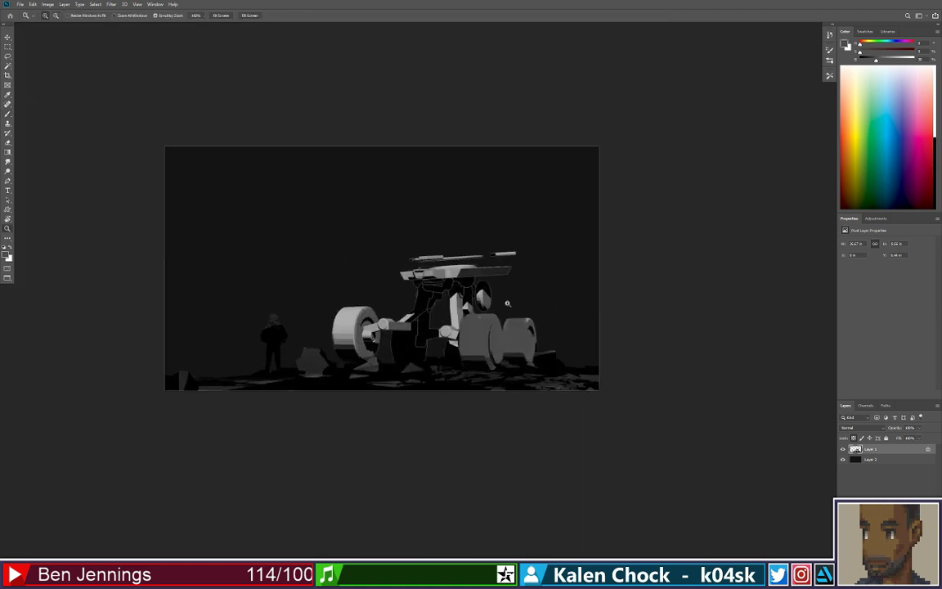
pyautogui.hotkey('ctrl', 'z')
pyautogui.press('b')
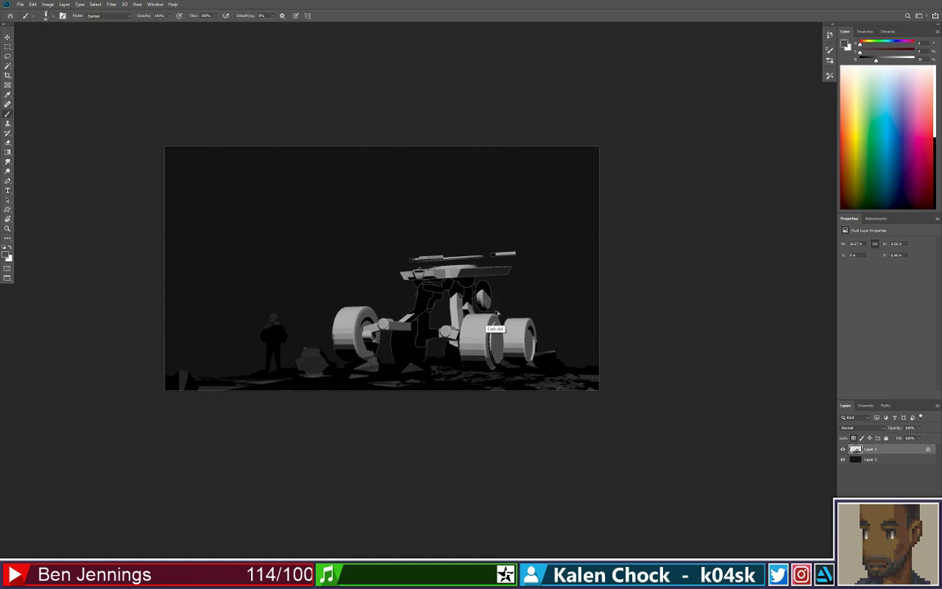
# - Shade the upper ends of the rover's support struts under the platform with black brush strokes
pyautogui.press('z')
pyautogui.moveTo(484, 321); pyautogui.dragTo(490, 323)
pyautogui.click(490, 323)
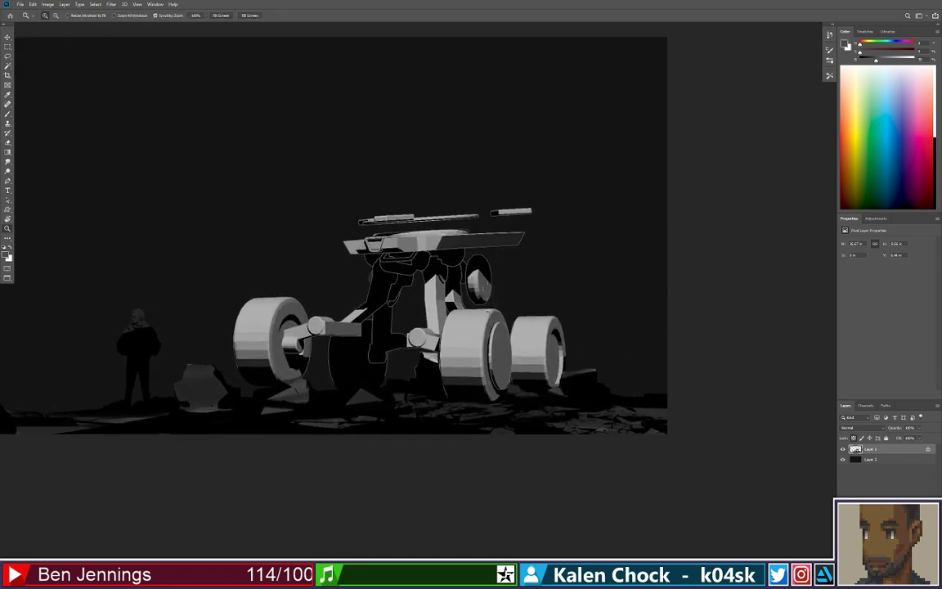
pyautogui.press('b')
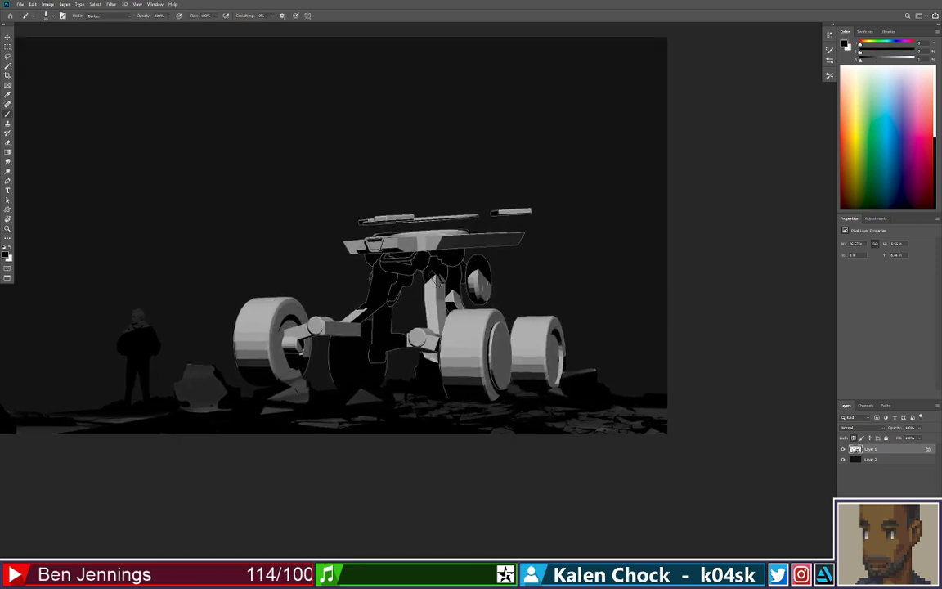
pyautogui.moveTo(441, 275); pyautogui.dragTo(393, 325)
pyautogui.moveTo(446, 279); pyautogui.dragTo(419, 314)
pyautogui.keyDown('alt'); pyautogui.click(397, 257); pyautogui.keyUp('alt')
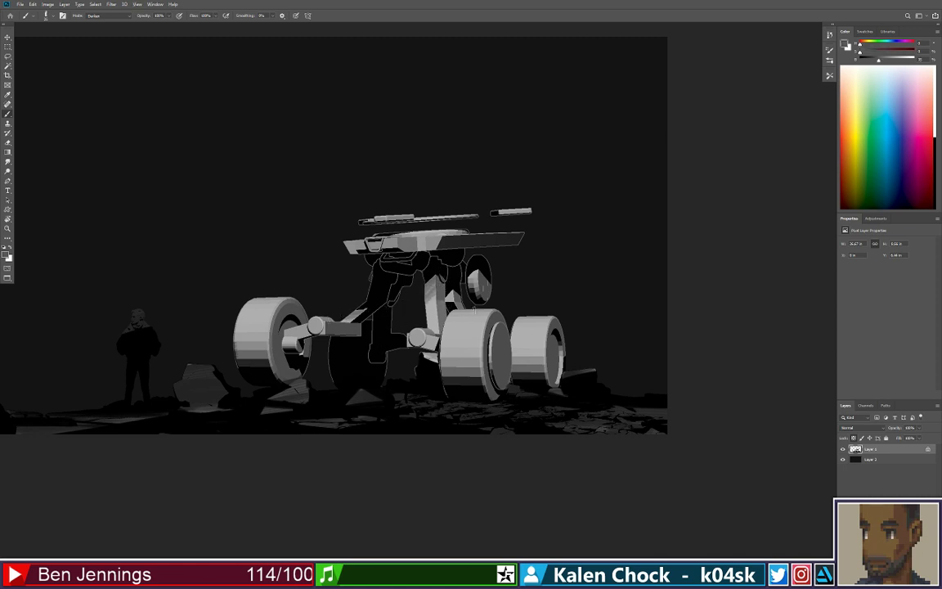
pyautogui.moveTo(467, 318); pyautogui.dragTo(500, 269)
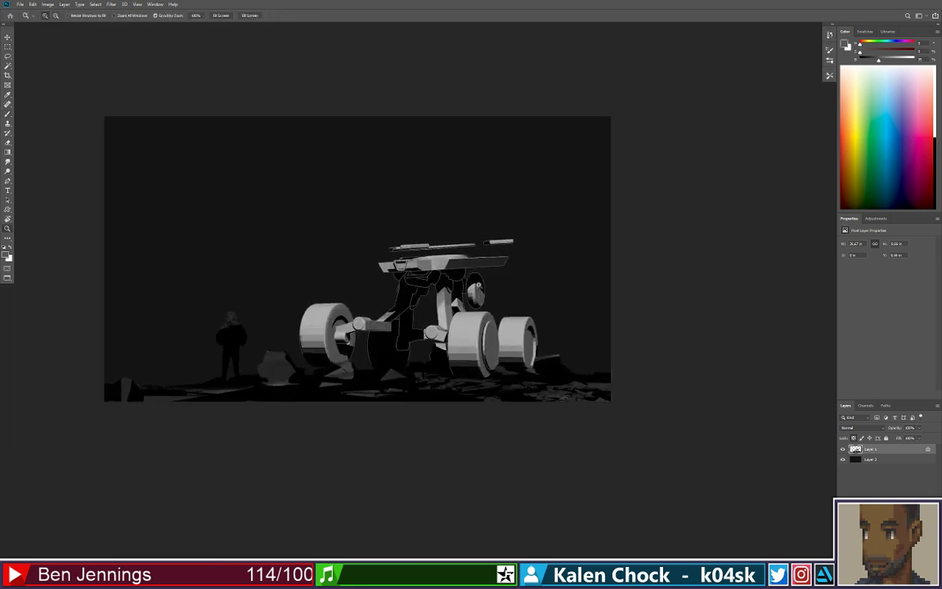
# - Darken the rover's shadowed wheel with sampled black and add a dark grey custom shape to the ground below it
pyautogui.keyDown('alt'); pyautogui.click(374, 375); pyautogui.keyUp('alt')
pyautogui.moveTo(372, 362); pyautogui.dragTo(367, 342)
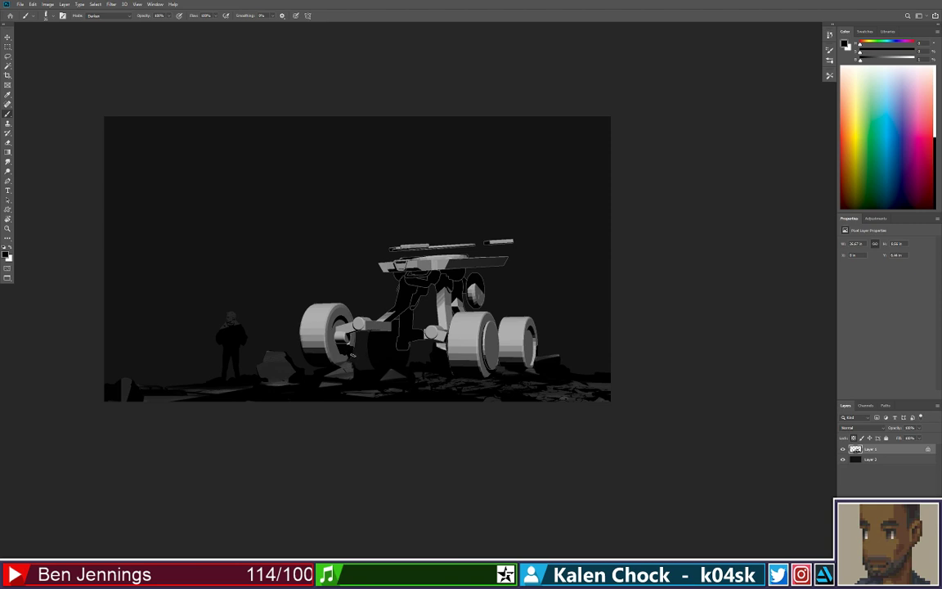
pyautogui.press('z')
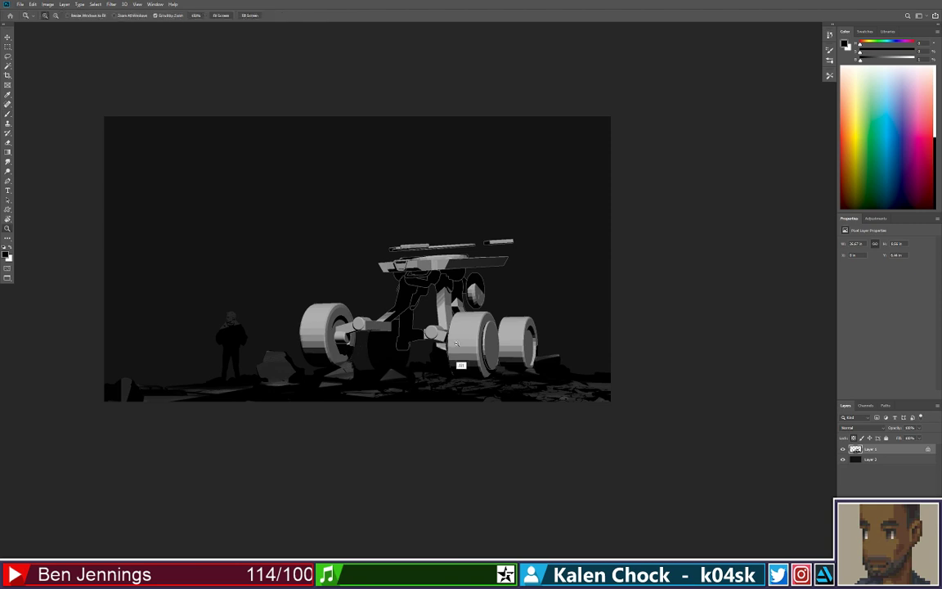
pyautogui.moveTo(457, 370)
pyautogui.mouseDown()
pyautogui.moveTo(438, 361)
pyautogui.moveTo(446, 362)
pyautogui.mouseUp()
pyautogui.press('u')
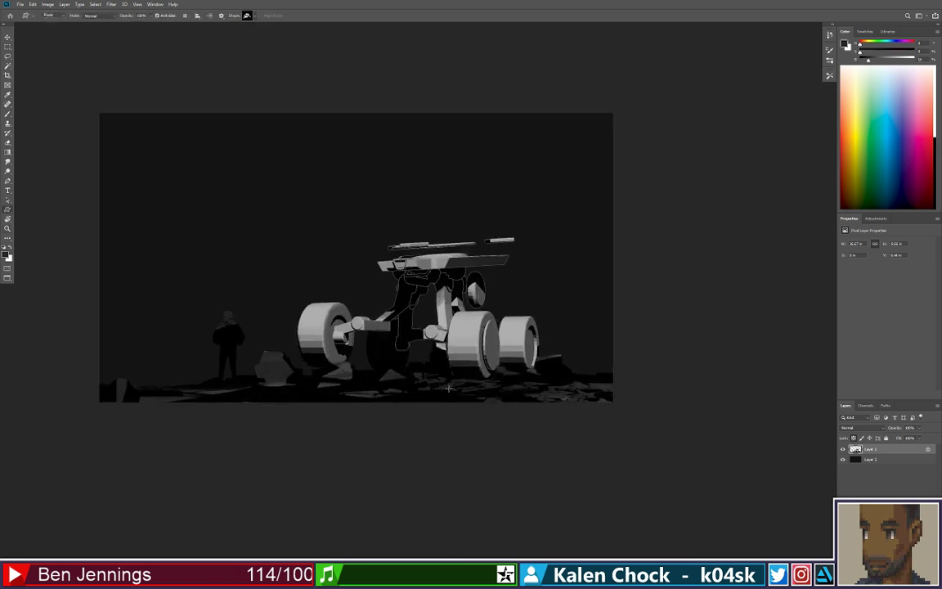
pyautogui.moveTo(448, 388)
pyautogui.mouseDown()
pyautogui.moveTo(248, 411)
pyautogui.moveTo(368, 384)
pyautogui.moveTo(475, 381)
pyautogui.moveTo(409, 402)
pyautogui.mouseUp()
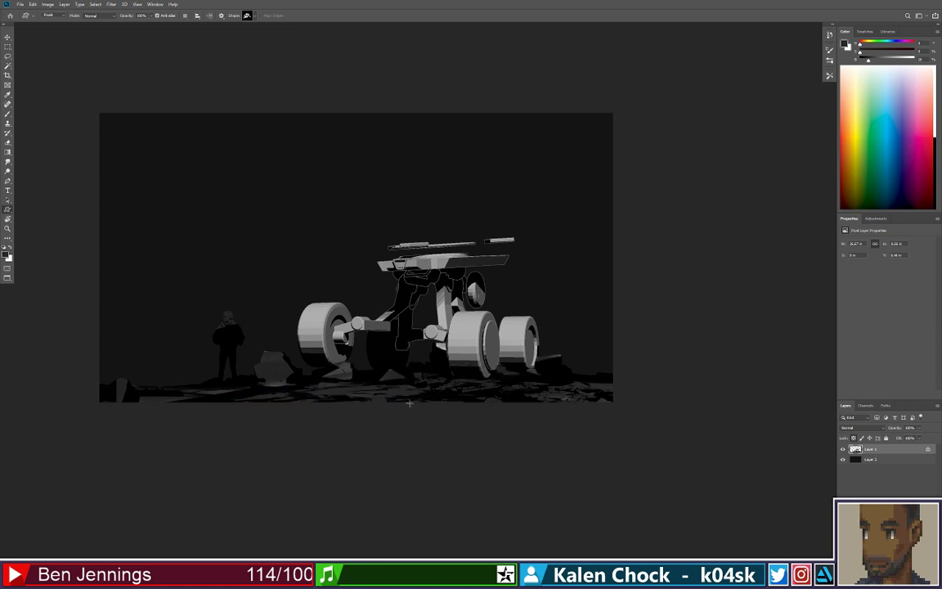
# - Shade the rocks beneath the shadowed wheel and the top of the light support strut with low-opacity sampled black
pyautogui.press('b')
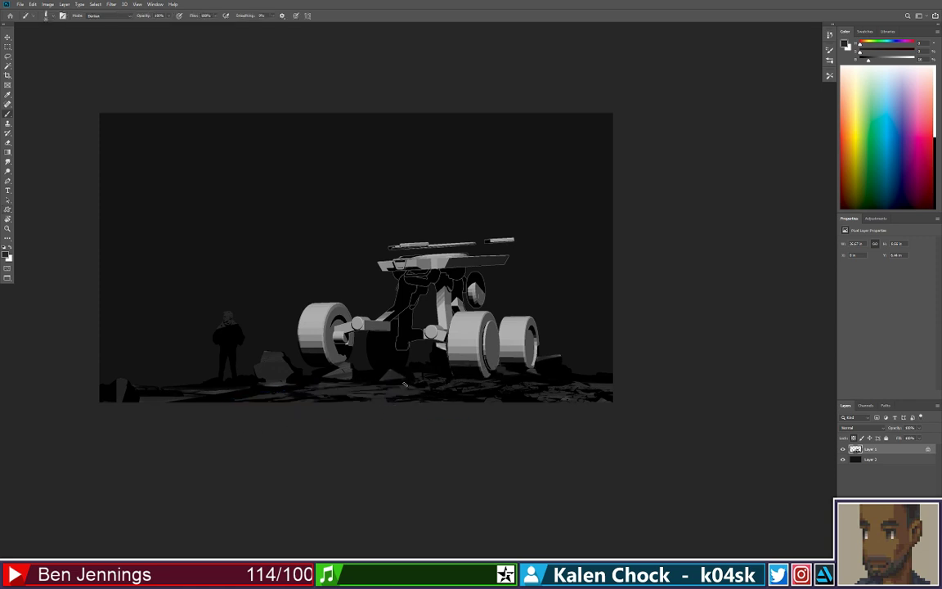
pyautogui.keyDown('alt'); pyautogui.click(407, 382); pyautogui.keyUp('alt')
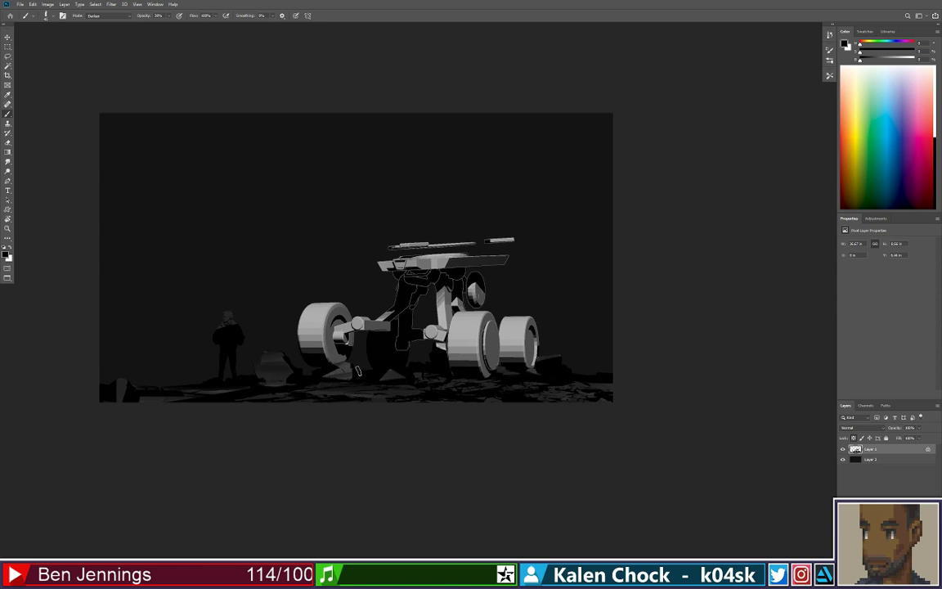
pyautogui.press('z')
pyautogui.moveTo(410, 314)
pyautogui.mouseDown()
pyautogui.moveTo(380, 310)
pyautogui.moveTo(408, 300)
pyautogui.mouseUp()
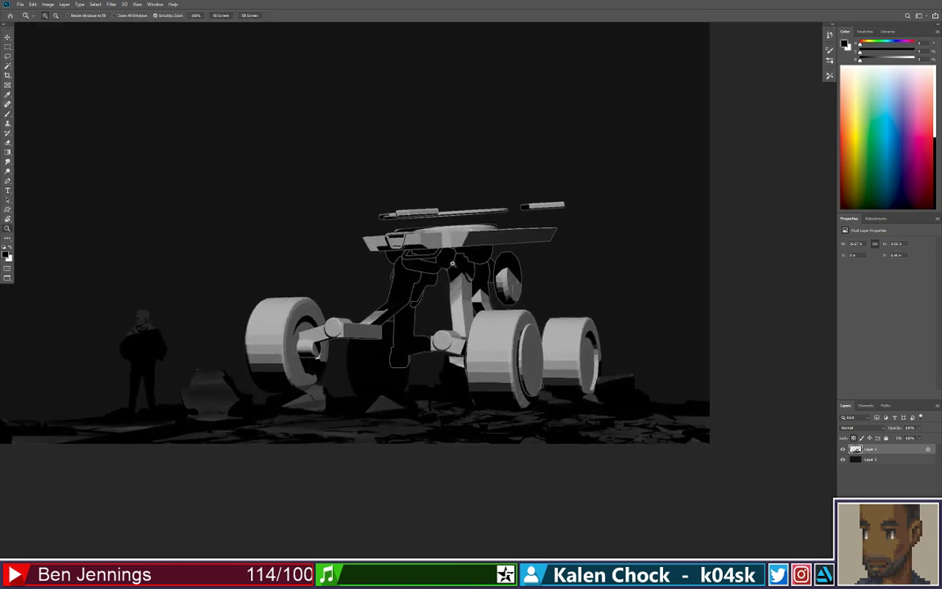
pyautogui.moveTo(452, 263)
pyautogui.mouseDown()
pyautogui.moveTo(413, 310)
pyautogui.moveTo(445, 305)
pyautogui.moveTo(419, 307)
pyautogui.moveTo(416, 328)
pyautogui.moveTo(389, 321)
pyautogui.mouseUp()
pyautogui.press('b')
pyautogui.press('z')
pyautogui.moveTo(407, 363); pyautogui.dragTo(369, 366)
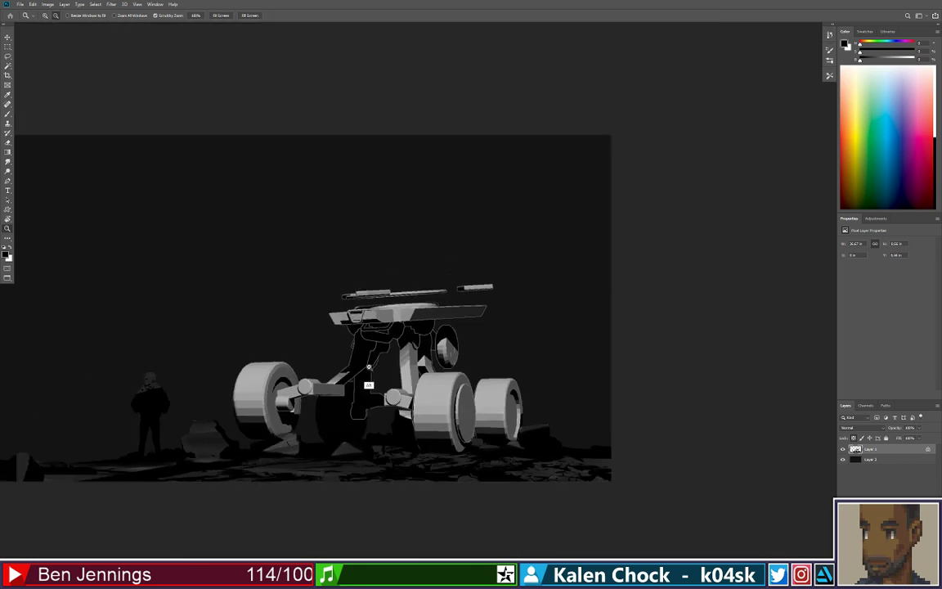
pyautogui.click(369, 365)
pyautogui.press('b')
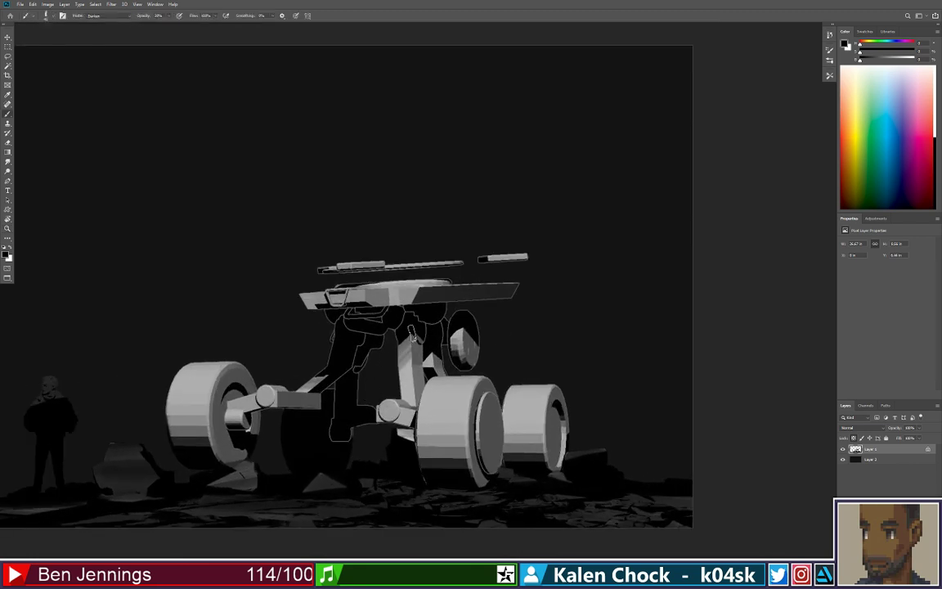
pyautogui.moveTo(415, 325)
pyautogui.mouseDown()
pyautogui.moveTo(375, 353)
pyautogui.moveTo(422, 326)
pyautogui.moveTo(346, 391)
pyautogui.moveTo(419, 341)
pyautogui.moveTo(348, 421)
pyautogui.mouseUp()
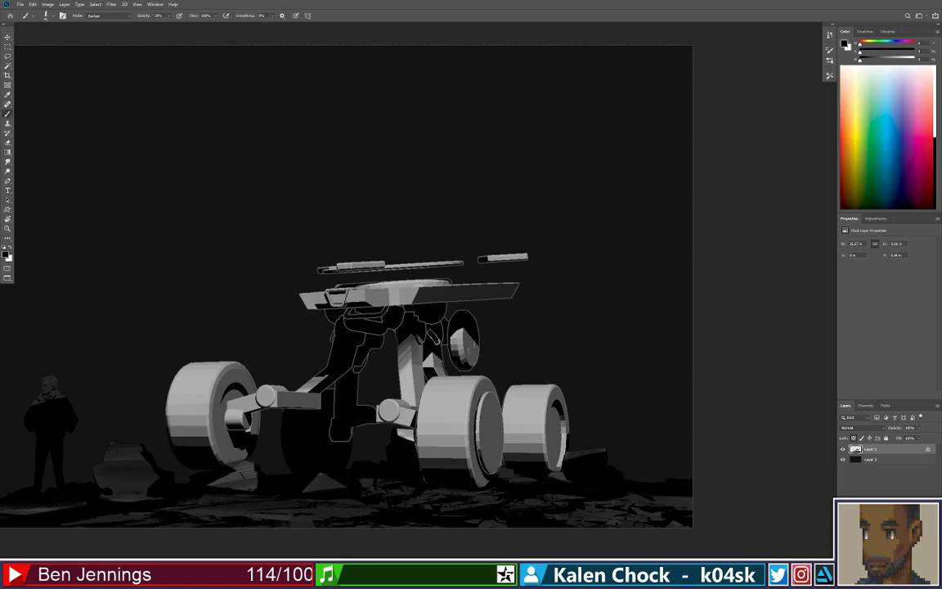
# - Edge the rover's flat top platform with thin straight black brush lines, undoing stray strokes, and sample a light grey from the strut
pyautogui.rightClick(450, 241)
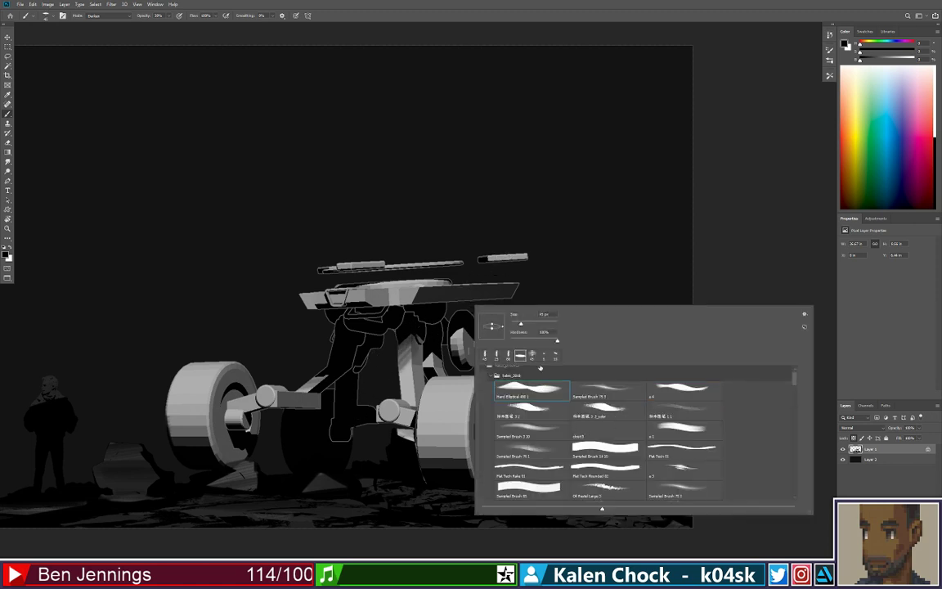
pyautogui.click(425, 335)
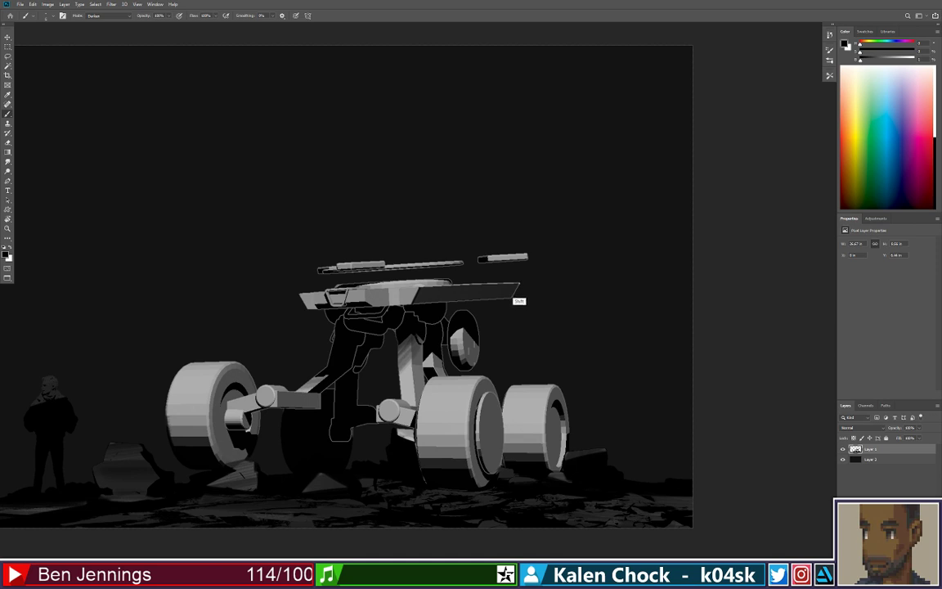
pyautogui.keyDown('shift'); pyautogui.click(520, 284); pyautogui.keyUp('shift')
pyautogui.keyDown('shift'); pyautogui.click(512, 297); pyautogui.keyUp('shift')
pyautogui.hotkey('ctrl', 'alt', 'z')
pyautogui.hotkey('ctrl', 'alt', 'z')
pyautogui.hotkey('ctrl', 'alt', 'z')
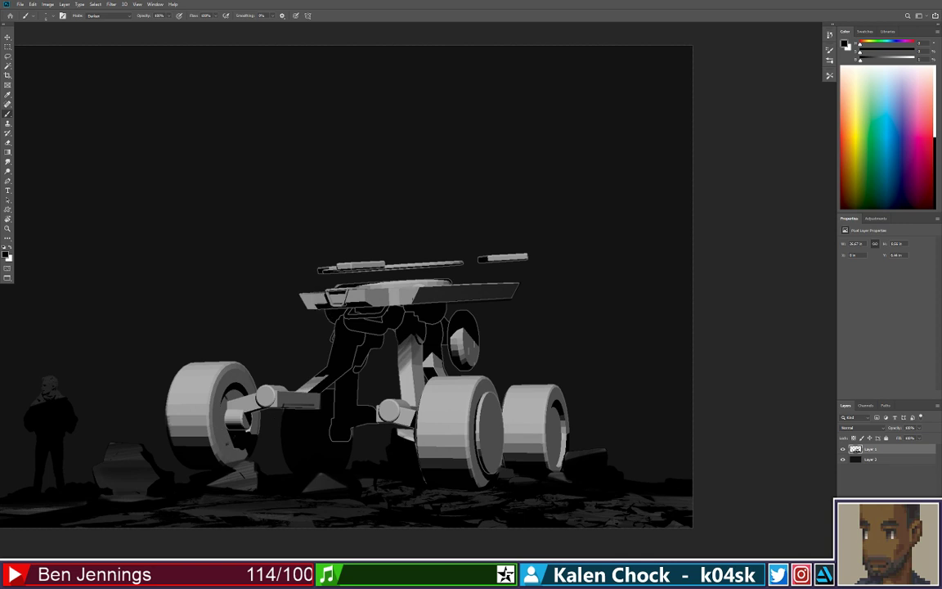
pyautogui.keyDown('alt'); pyautogui.click(409, 417); pyautogui.keyUp('alt')
# - Crop the canvas tighter, trimming the empty strips beyond the figure and above the rover
pyautogui.moveTo(515, 263)
pyautogui.mouseDown()
pyautogui.moveTo(461, 259)
pyautogui.moveTo(511, 259)
pyautogui.mouseUp()
pyautogui.press('c')
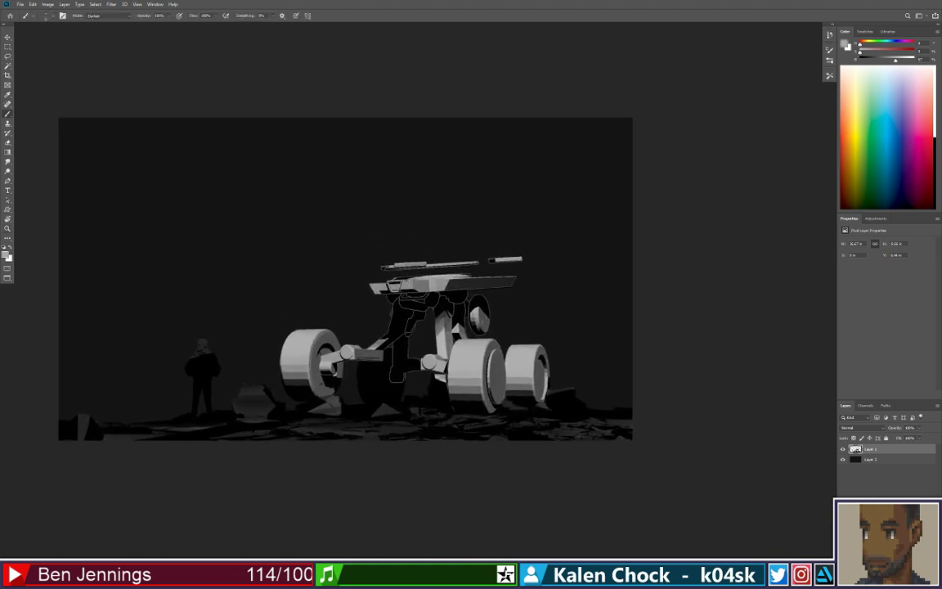
pyautogui.moveTo(58, 279); pyautogui.dragTo(83, 280)
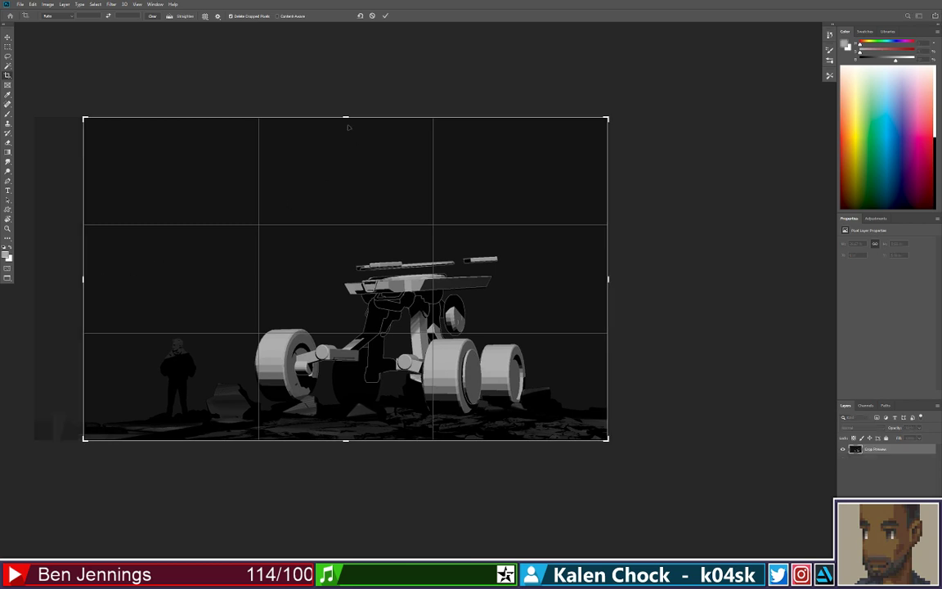
pyautogui.moveTo(347, 127); pyautogui.dragTo(359, 168)
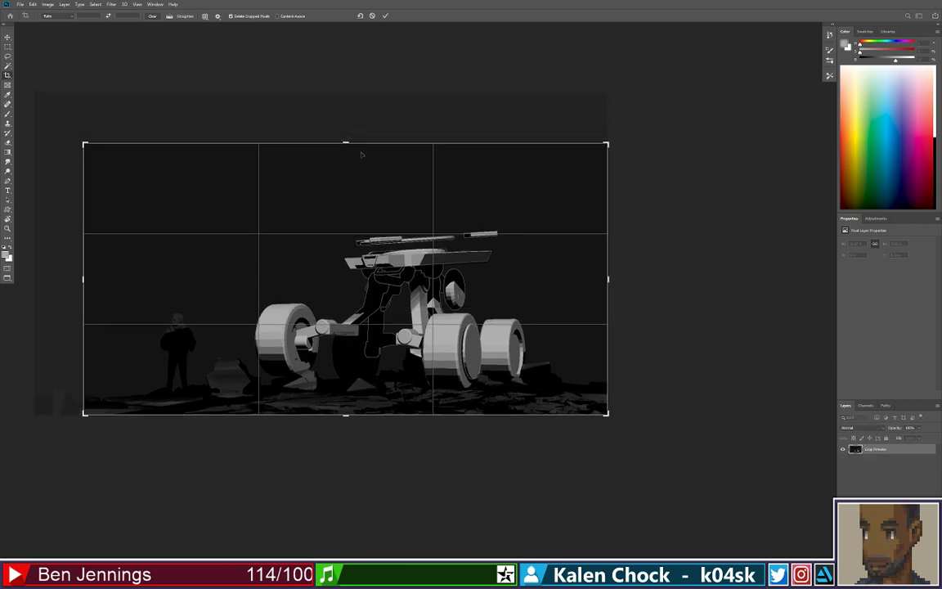
pyautogui.press('Return')
# - Erase the standing figure beside the rock and check the composition in full-screen view
pyautogui.press('z')
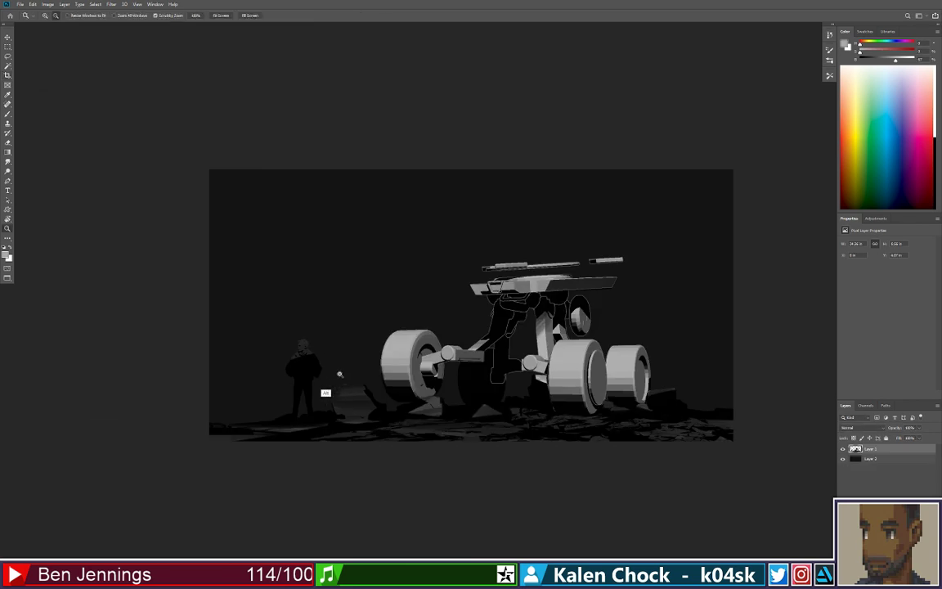
pyautogui.keyDown('alt'); pyautogui.click(300, 374); pyautogui.keyUp('alt')
pyautogui.moveTo(302, 376)
pyautogui.mouseDown()
pyautogui.moveTo(292, 378)
pyautogui.moveTo(320, 372)
pyautogui.mouseUp()
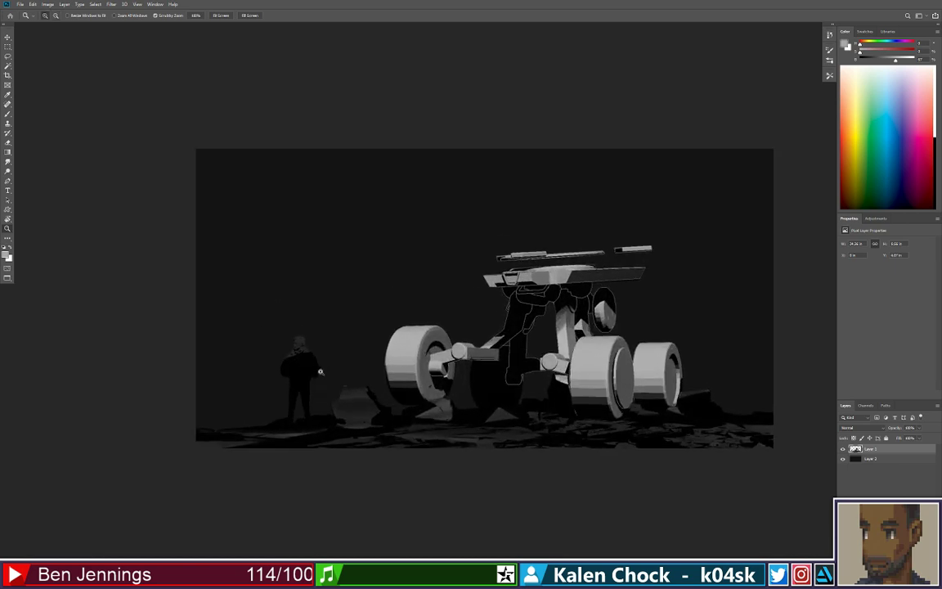
pyautogui.press('c')
pyautogui.press('b')
pyautogui.keyDown('alt'); pyautogui.click(300, 361); pyautogui.keyUp('alt')
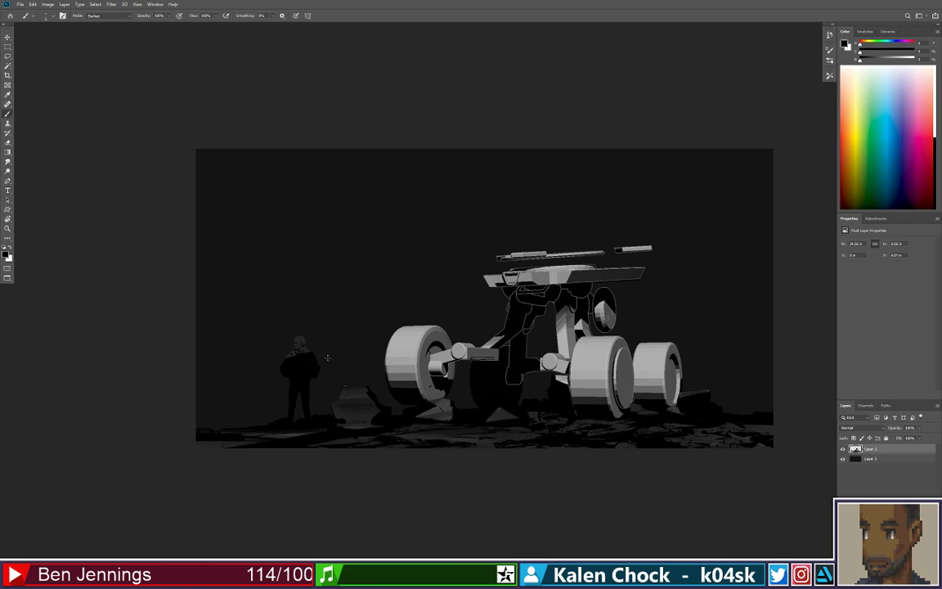
pyautogui.press('e')
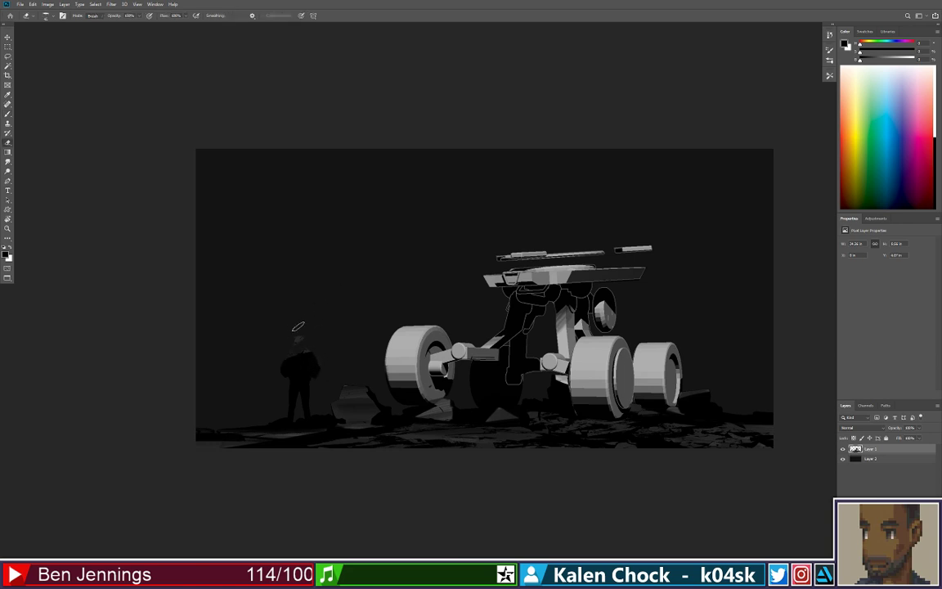
pyautogui.moveTo(301, 337)
pyautogui.mouseDown()
pyautogui.moveTo(288, 381)
pyautogui.moveTo(291, 394)
pyautogui.moveTo(312, 341)
pyautogui.moveTo(267, 411)
pyautogui.moveTo(303, 401)
pyautogui.mouseUp()
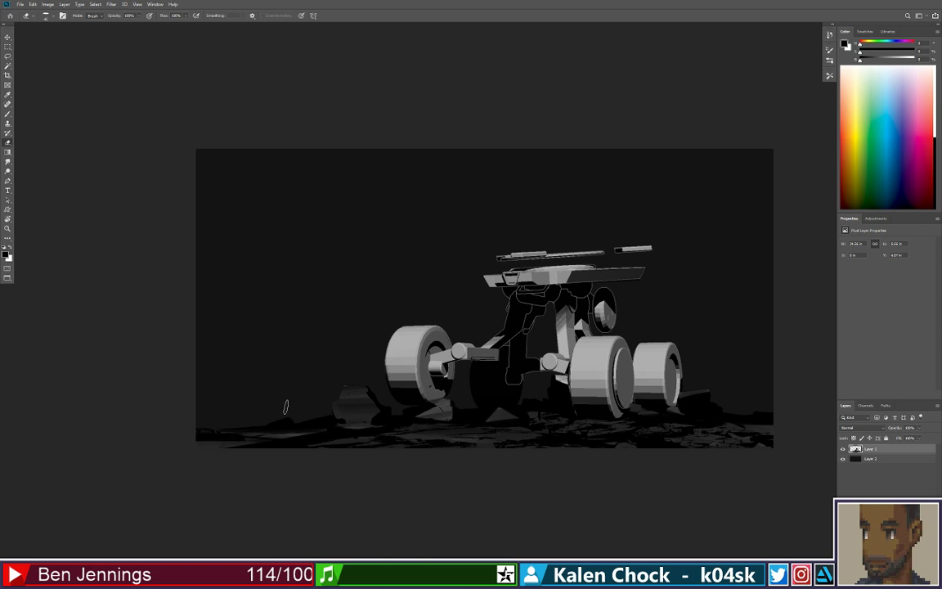
pyautogui.press('b')
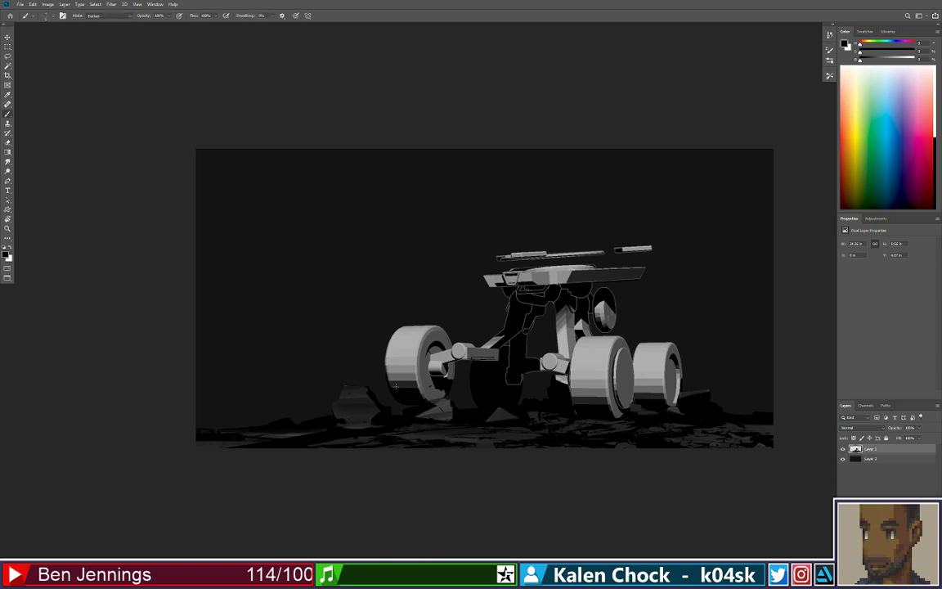
pyautogui.press('f')
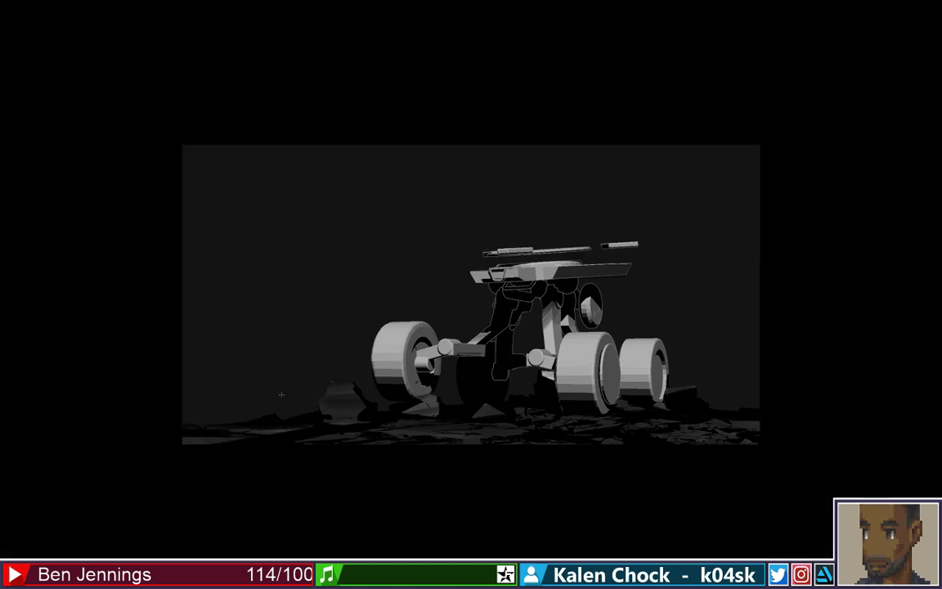
pyautogui.press('f')
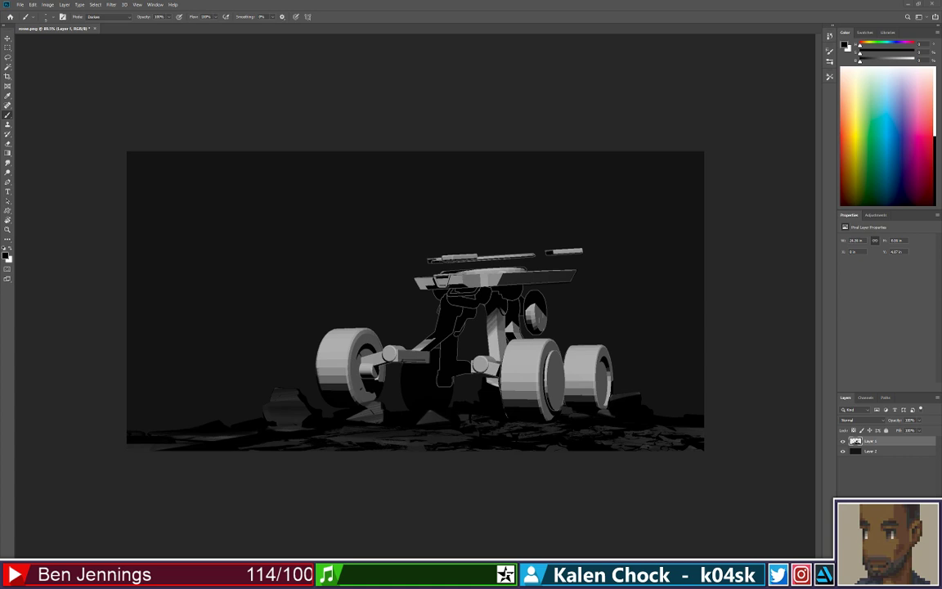
# - Switch to Blender's main scene window and set the viewport to solid shading
pyautogui.moveTo(226, 574)
pyautogui.click(255, 539)
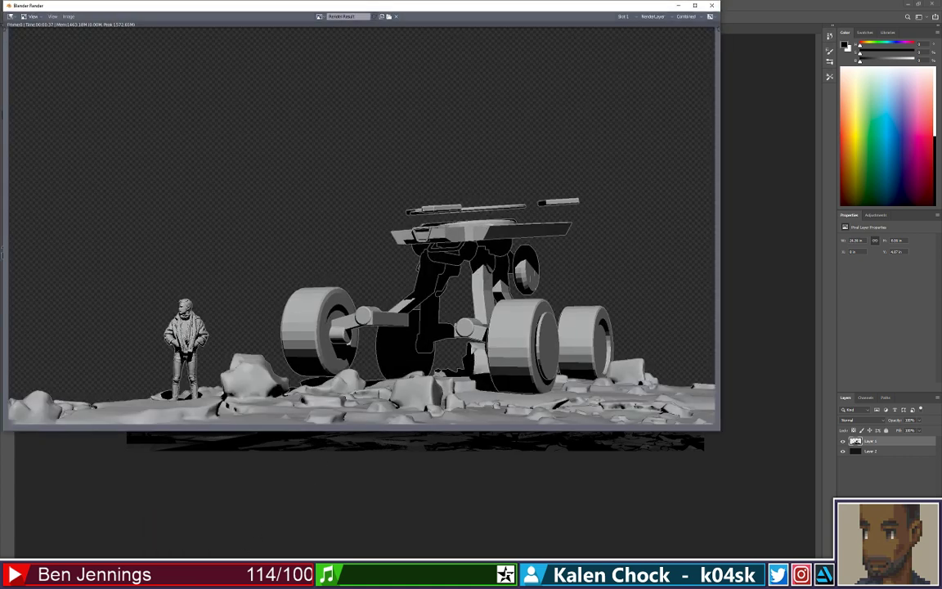
pyautogui.moveTo(176, 573)
pyautogui.click(168, 491)
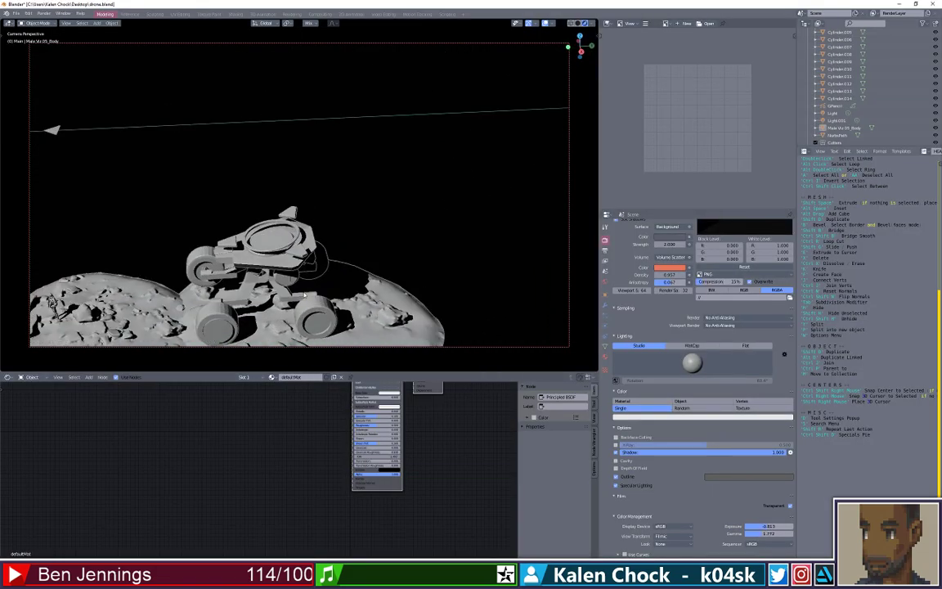
pyautogui.press('z')
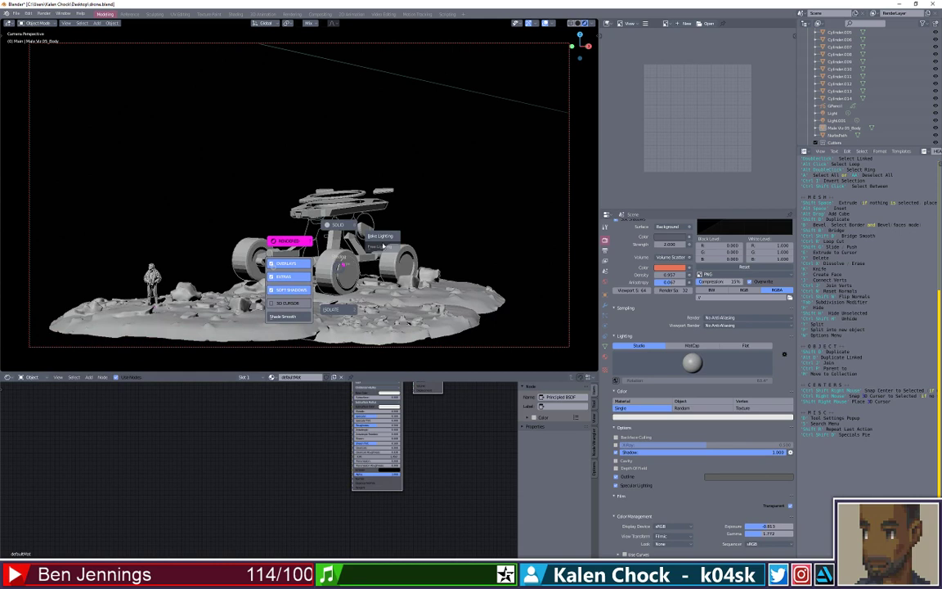
pyautogui.click(346, 225)
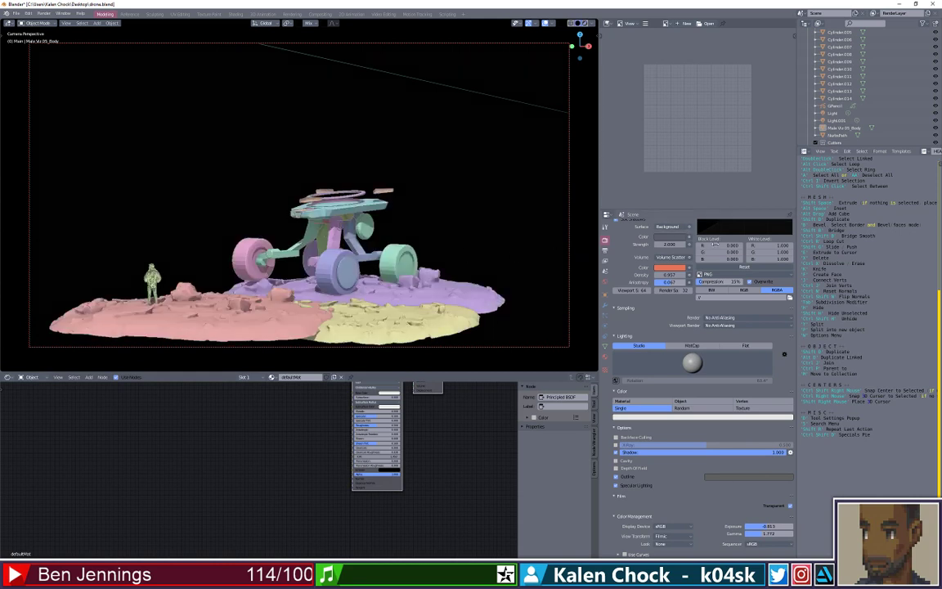
# - Set the render engine to Cycles and show the rover scene in rendered shading
pyautogui.scroll(4, 719, 269)
pyautogui.click(735, 225)
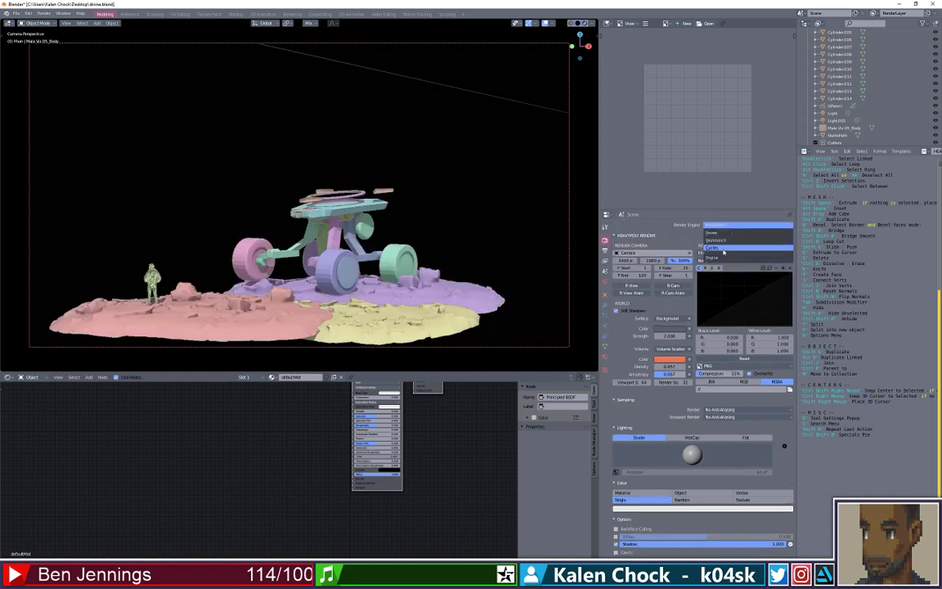
pyautogui.click(712, 248)
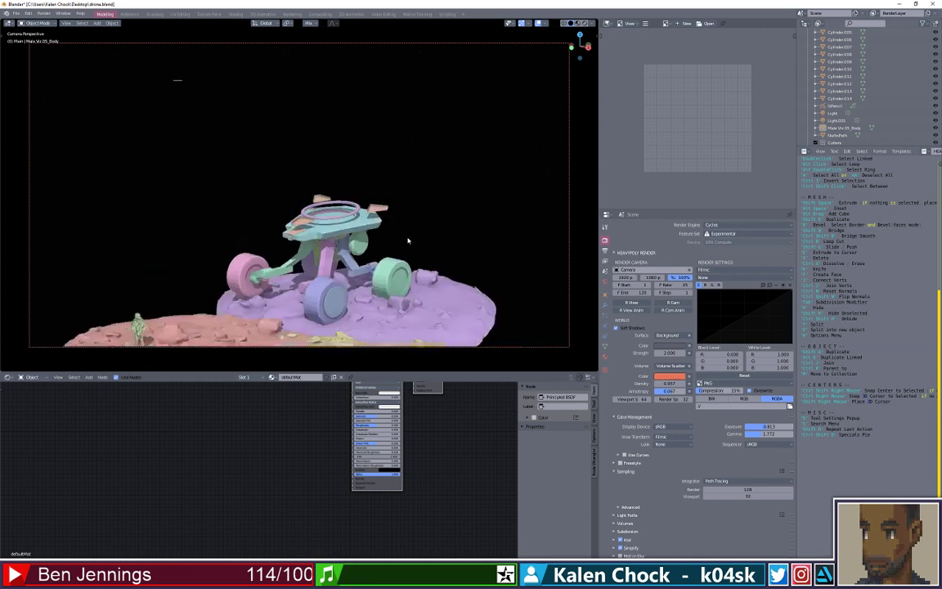
pyautogui.press('z')
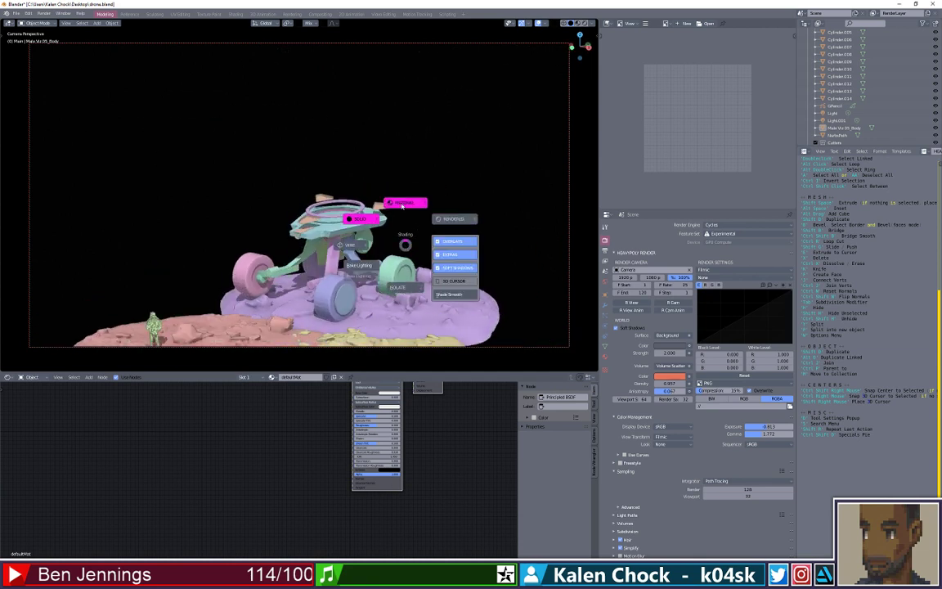
pyautogui.click(437, 222)
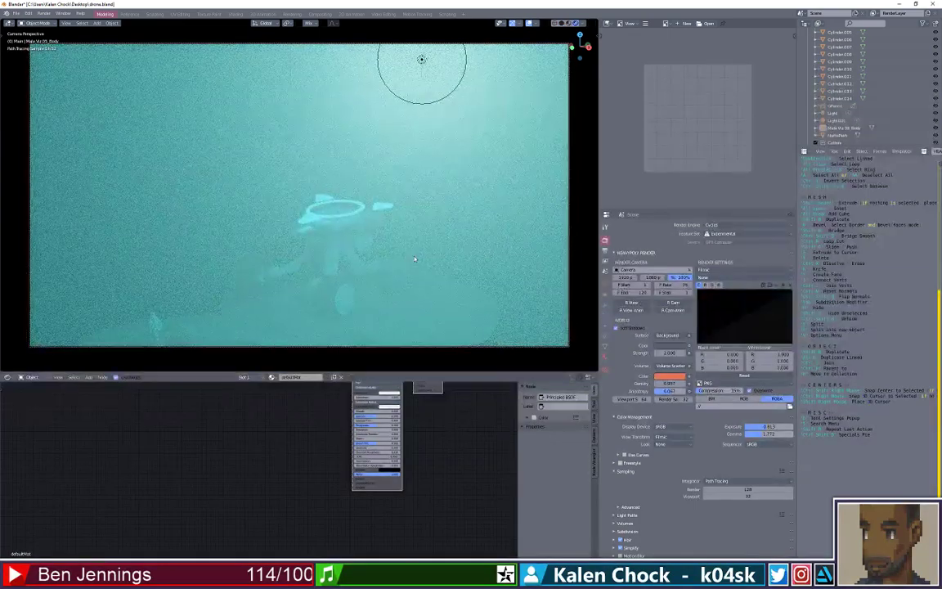
# - Cut the first point light's power sharply and slightly reduce the power of the second point light, Light.001
pyautogui.scroll(-3, 353, 237)
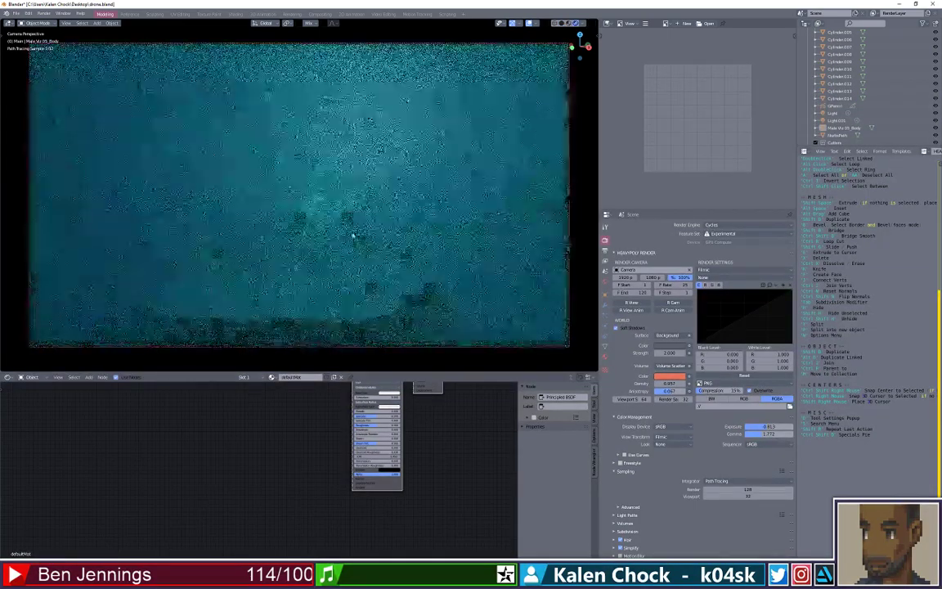
pyautogui.scroll(-2, 337, 257)
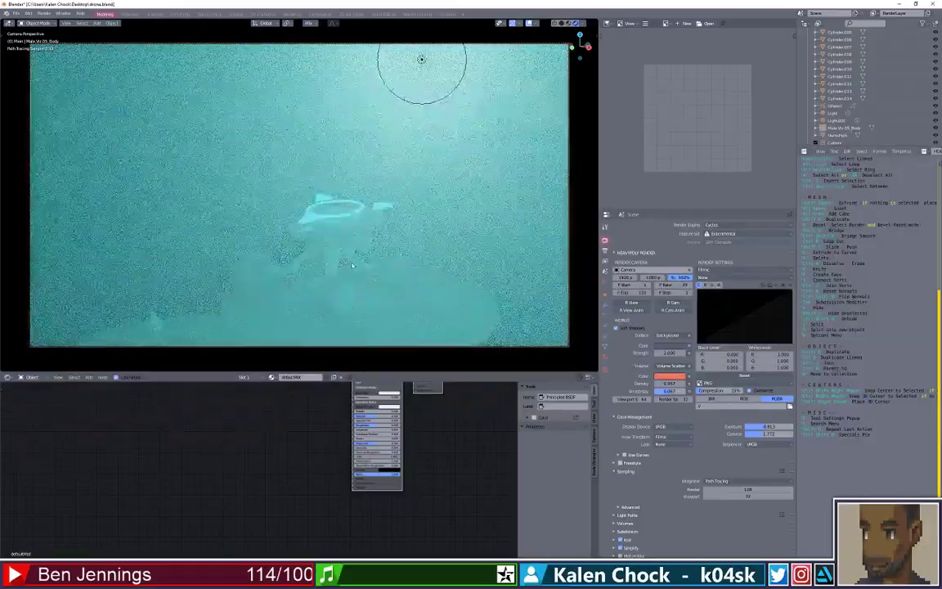
pyautogui.scroll(2, 360, 237)
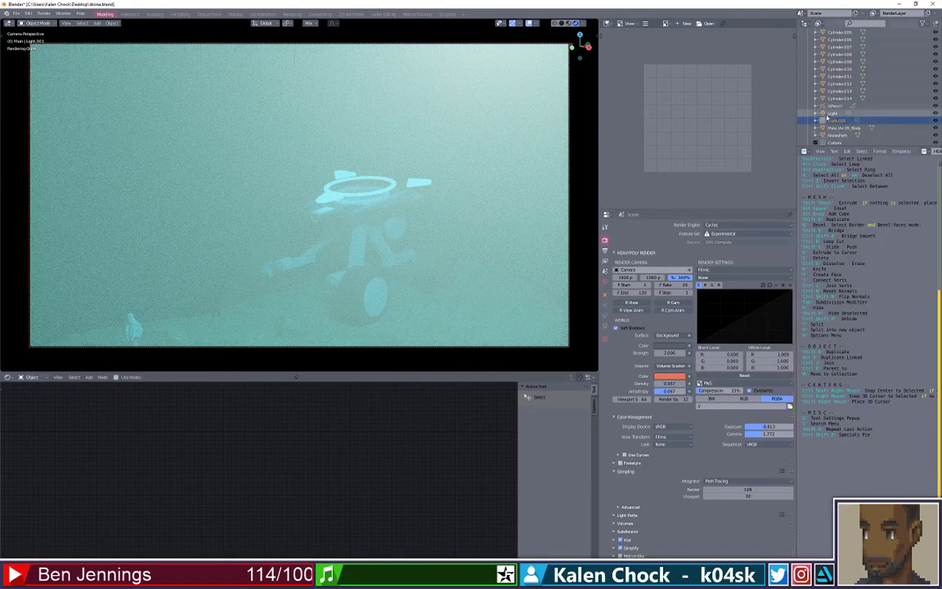
pyautogui.click(829, 114)
pyautogui.click(605, 325)
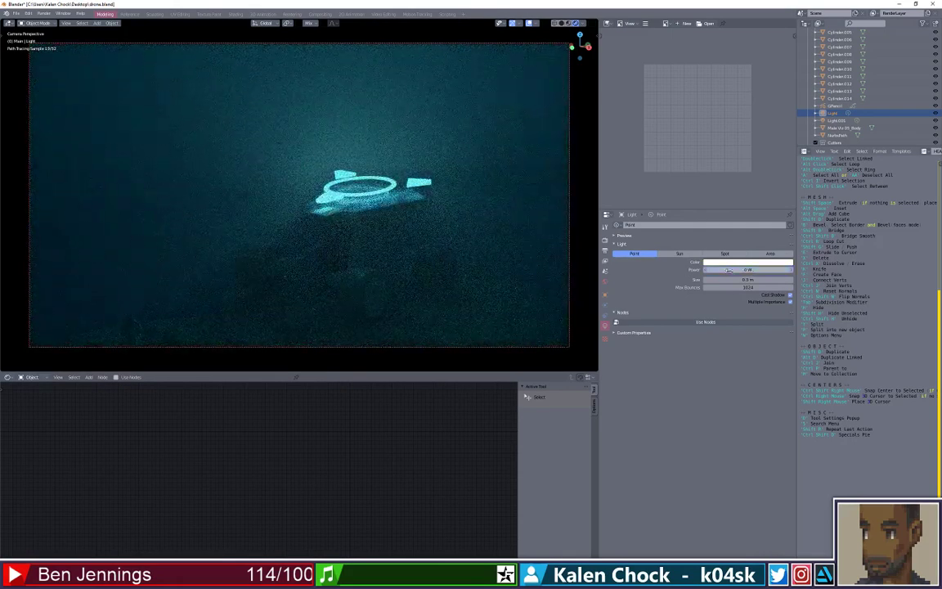
pyautogui.click(835, 120)
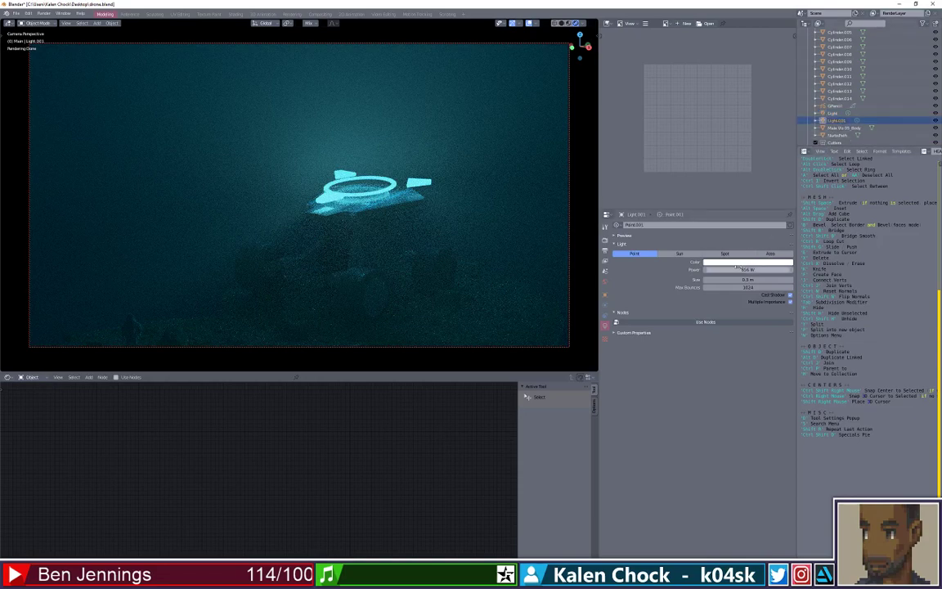
pyautogui.moveTo(738, 269); pyautogui.dragTo(740, 268)
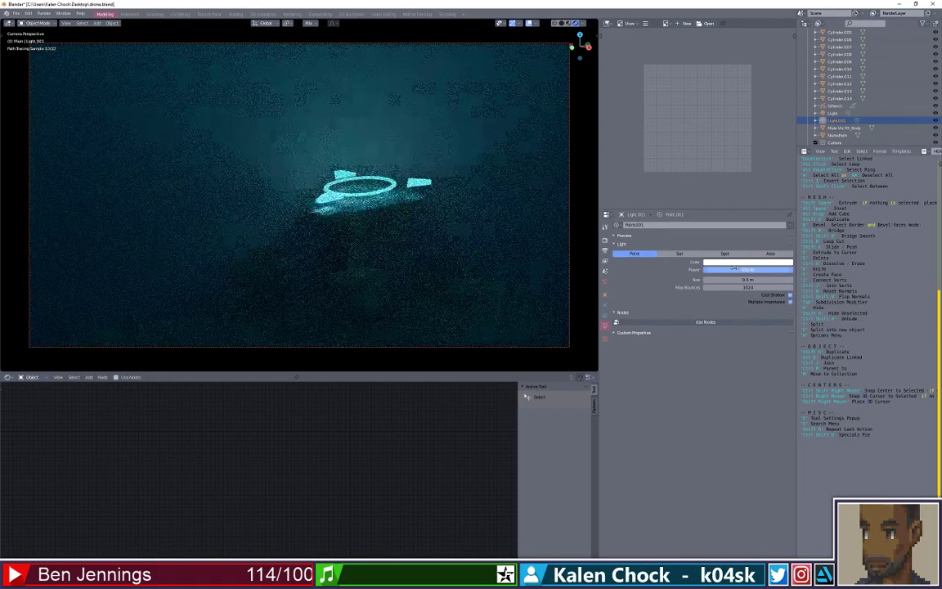
pyautogui.scroll(-2, 891, 102)
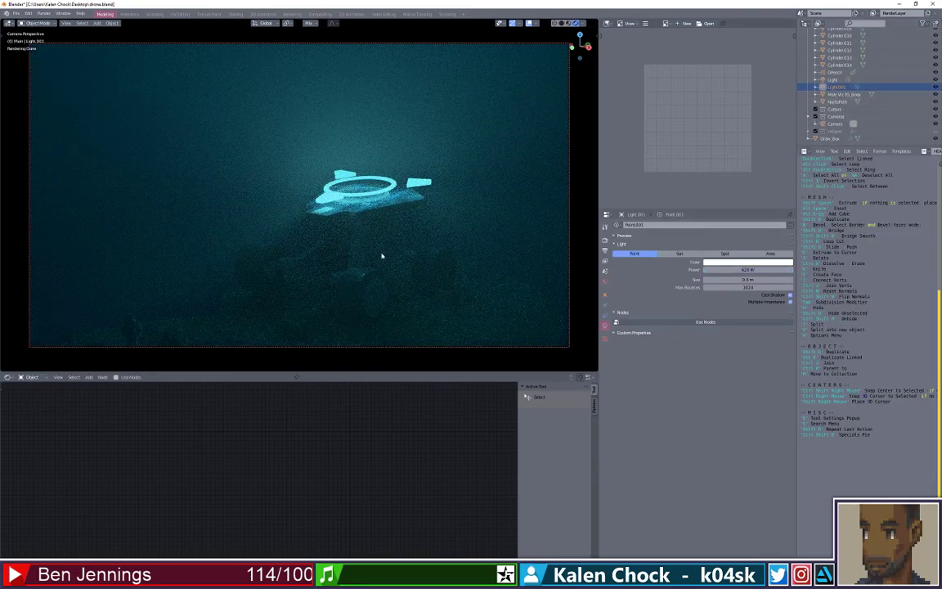
# - Thin the world's volume scatter haze by setting its density to 0.05
pyautogui.moveTo(382, 256); pyautogui.dragTo(404, 237)
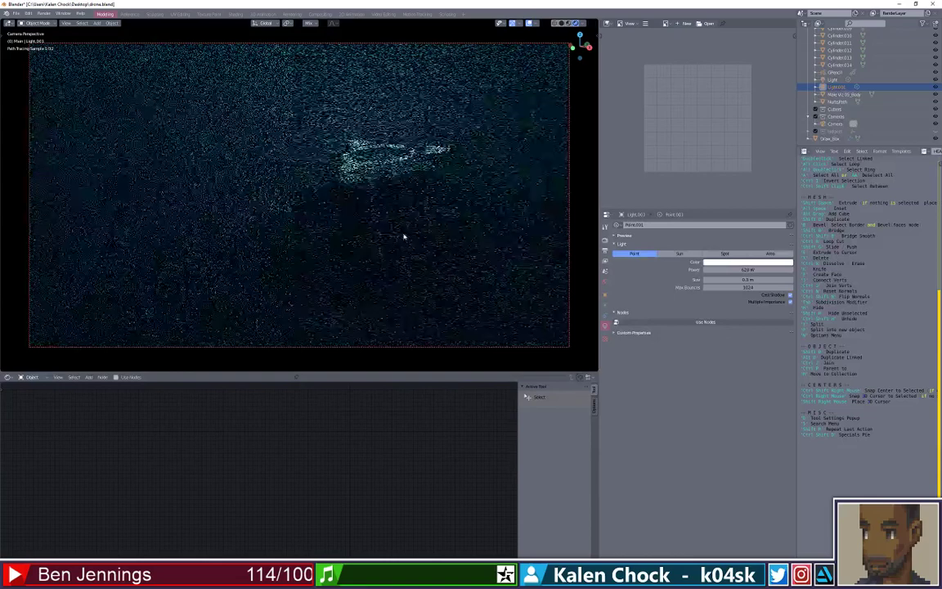
pyautogui.click(604, 240)
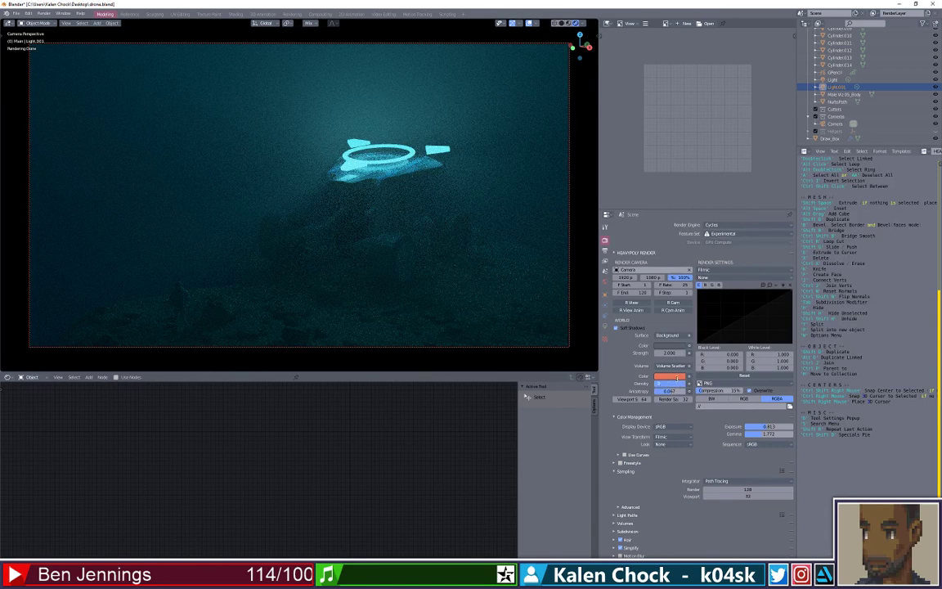
pyautogui.press('Return')
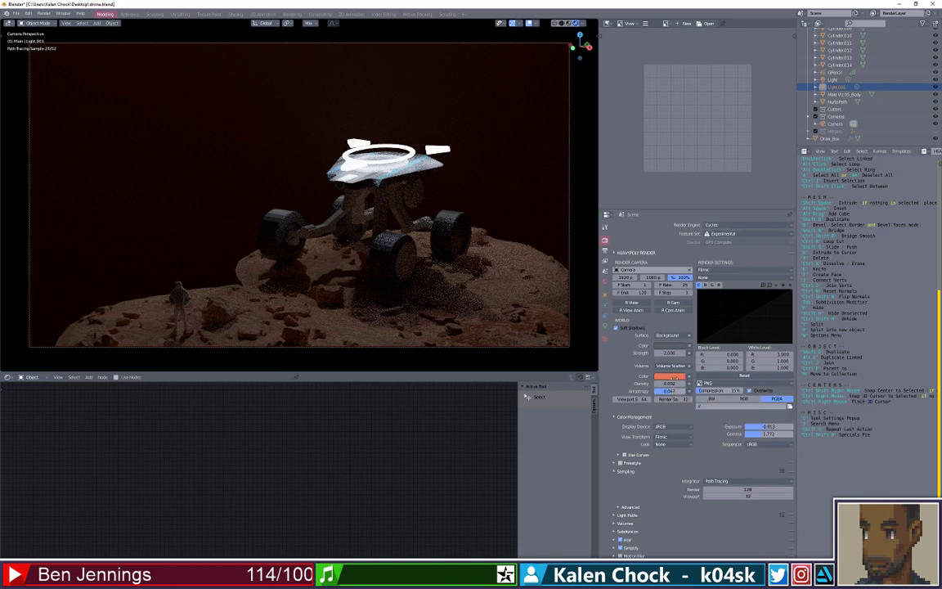
pyautogui.click(673, 384)
pyautogui.write('0.05')
pyautogui.press('Return')
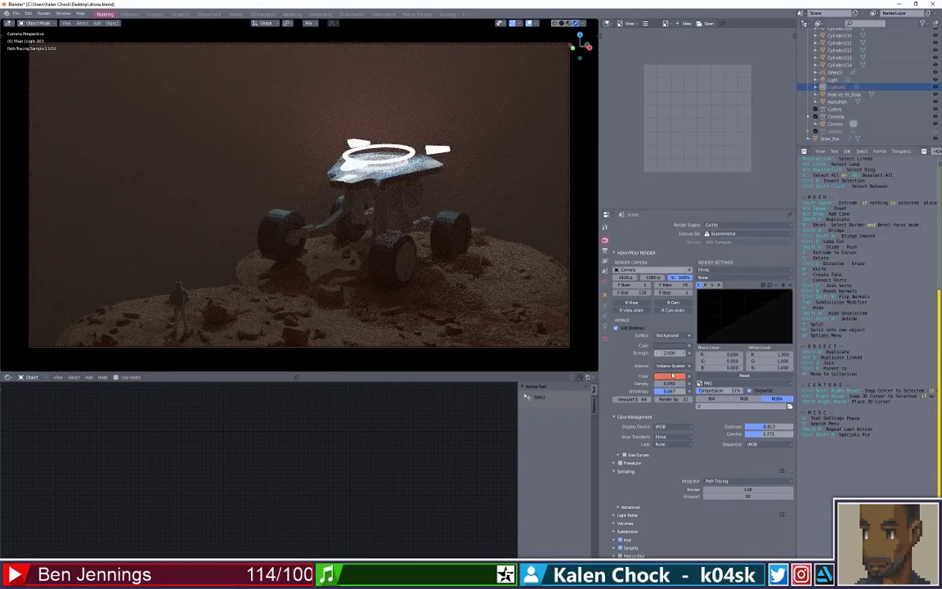
# - Change the world's volume scatter colour to cyan and lower the camera to frame the rover and figure from near ground level
pyautogui.click(672, 378)
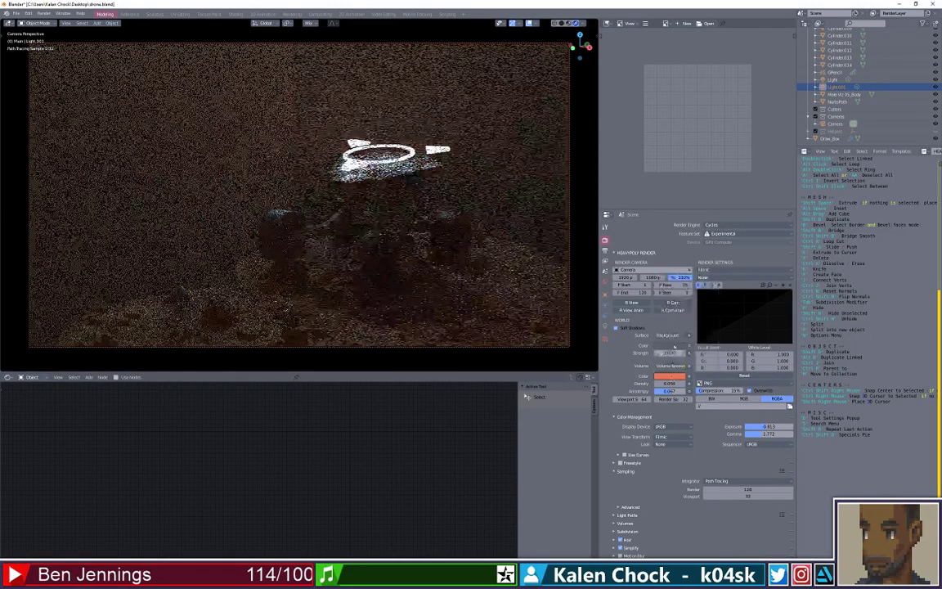
pyautogui.click(671, 377)
pyautogui.moveTo(683, 316); pyautogui.dragTo(687, 291)
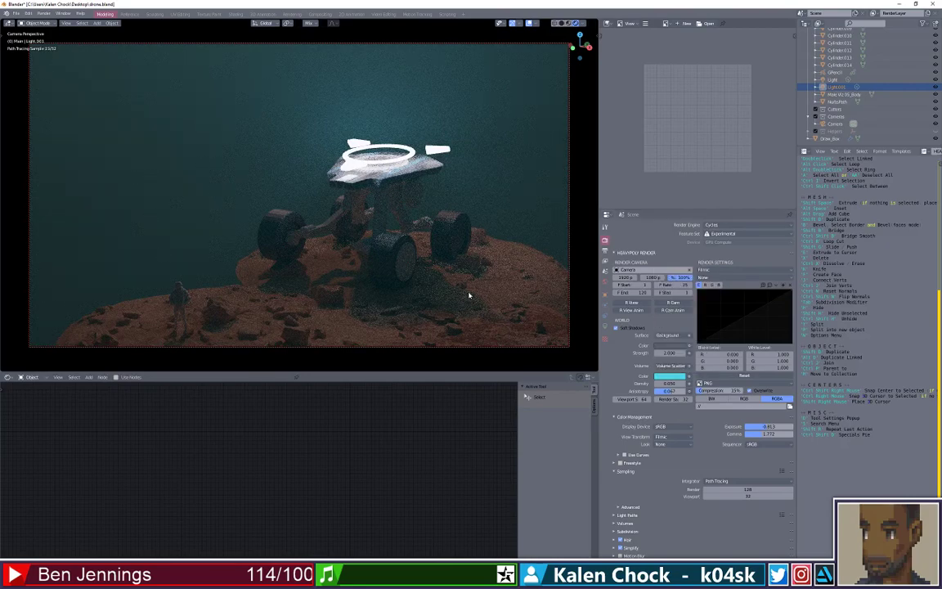
pyautogui.scroll(1, 390, 282)
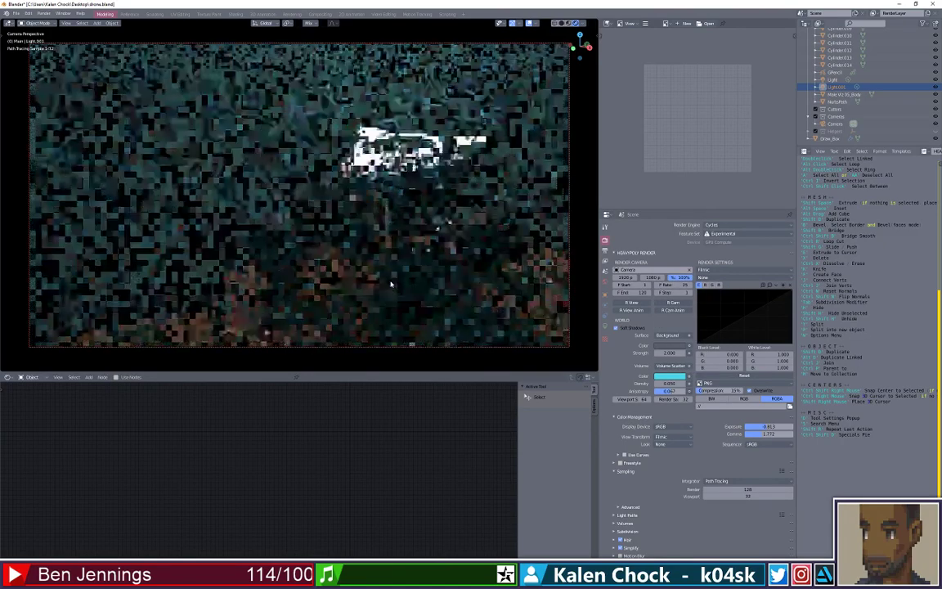
pyautogui.moveTo(420, 286); pyautogui.dragTo(424, 254)
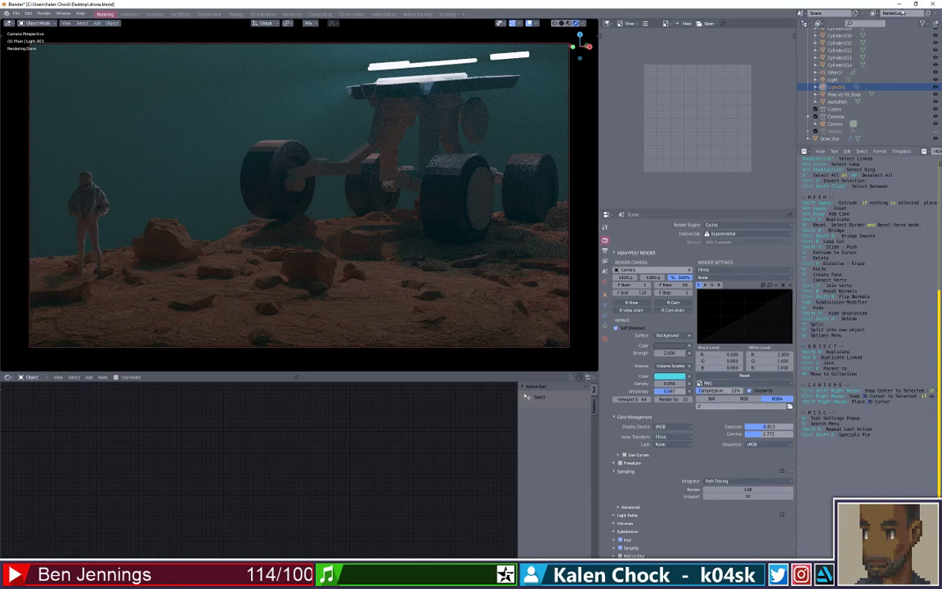
# - Switch to Photoshop, make Layer 2 active, sample light grey from the front wheel and set the brush mode to Normal
pyautogui.click(900, 5)
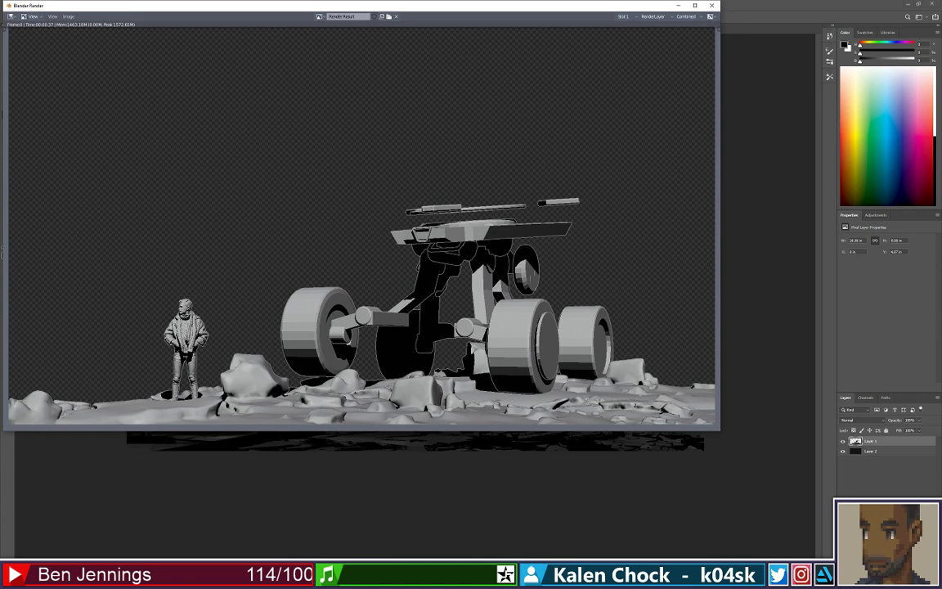
pyautogui.hotkey('alt', 'Tab')
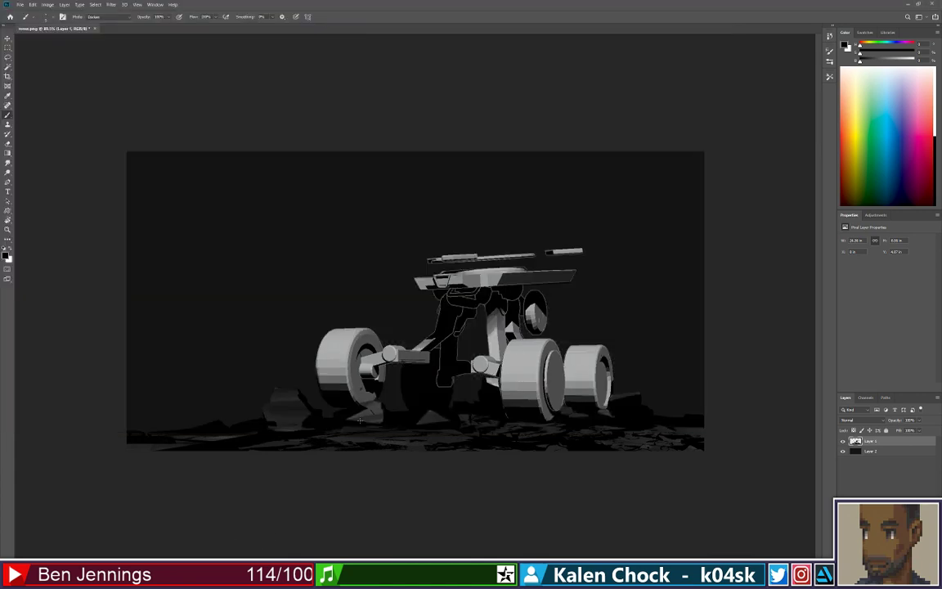
pyautogui.click(876, 451)
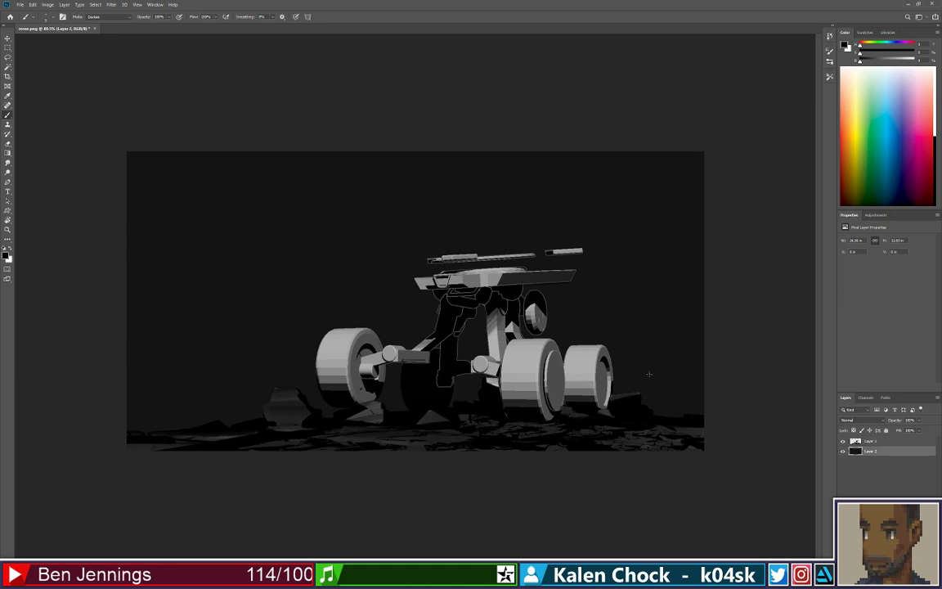
pyautogui.keyDown('alt'); pyautogui.click(342, 350); pyautogui.keyUp('alt')
pyautogui.click(115, 18)
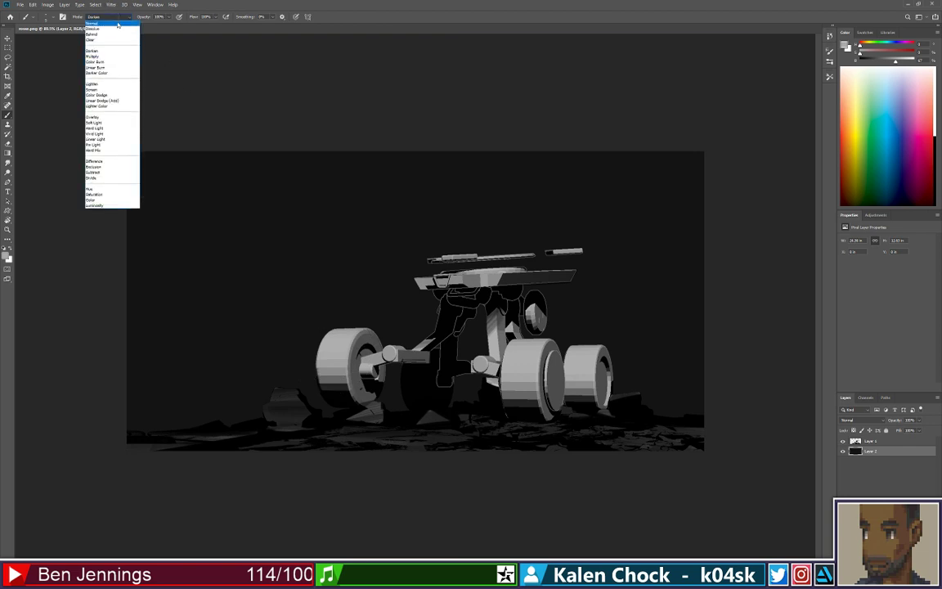
pyautogui.click(94, 30)
# - Paint a light grey cloud behind the small rock with a different brush, undoing the strokes that reach behind the front wheel
pyautogui.rightClick(269, 315)
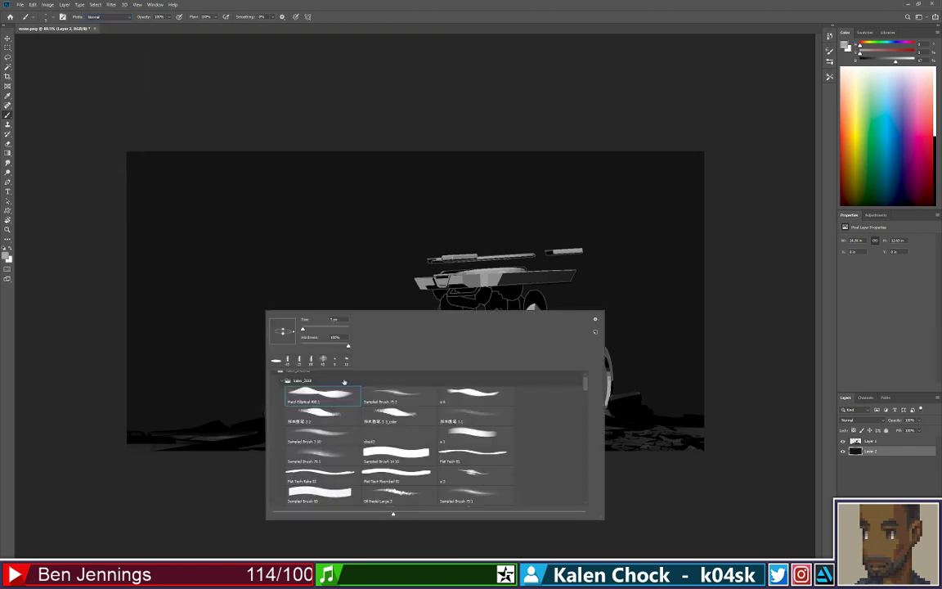
pyautogui.click(470, 397)
pyautogui.moveTo(214, 413)
pyautogui.mouseDown()
pyautogui.moveTo(230, 369)
pyautogui.moveTo(284, 401)
pyautogui.moveTo(339, 413)
pyautogui.moveTo(317, 411)
pyautogui.moveTo(345, 398)
pyautogui.moveTo(316, 289)
pyautogui.mouseUp()
pyautogui.moveTo(330, 309)
pyautogui.mouseDown()
pyautogui.moveTo(335, 377)
pyautogui.moveTo(312, 416)
pyautogui.moveTo(295, 391)
pyautogui.moveTo(311, 366)
pyautogui.moveTo(335, 381)
pyautogui.moveTo(352, 288)
pyautogui.moveTo(348, 301)
pyautogui.moveTo(341, 278)
pyautogui.moveTo(394, 357)
pyautogui.moveTo(394, 384)
pyautogui.moveTo(429, 424)
pyautogui.moveTo(441, 362)
pyautogui.moveTo(411, 348)
pyautogui.moveTo(432, 340)
pyautogui.moveTo(439, 366)
pyautogui.moveTo(441, 354)
pyautogui.moveTo(429, 359)
pyautogui.moveTo(421, 331)
pyautogui.moveTo(424, 358)
pyautogui.mouseUp()
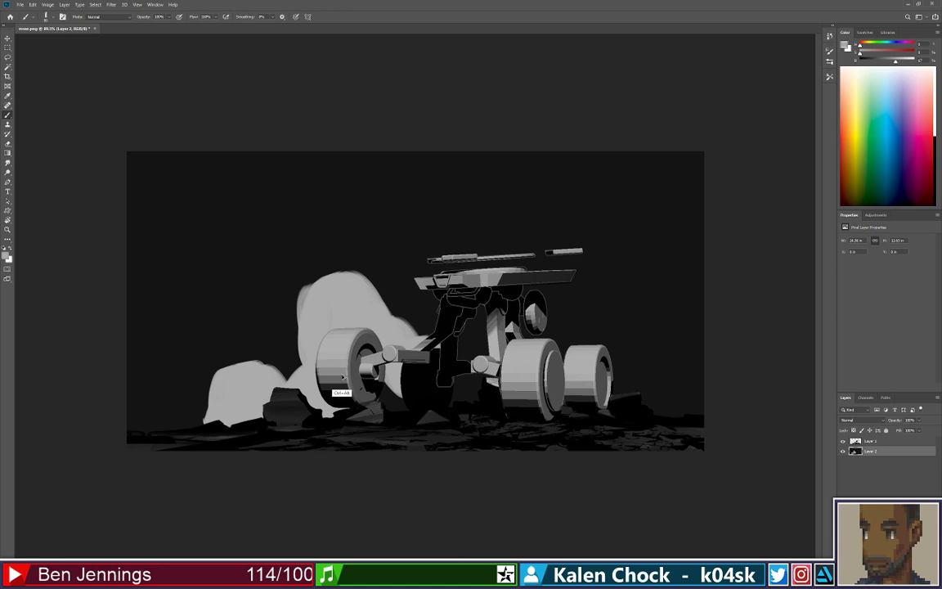
pyautogui.hotkey('ctrl', 'alt', 'z')
pyautogui.hotkey('ctrl', 'alt', 'z')
pyautogui.hotkey('ctrl', 'alt', 'z')
pyautogui.hotkey('ctrl', 'alt', 'z')
pyautogui.hotkey('ctrl', 'alt', 'z')
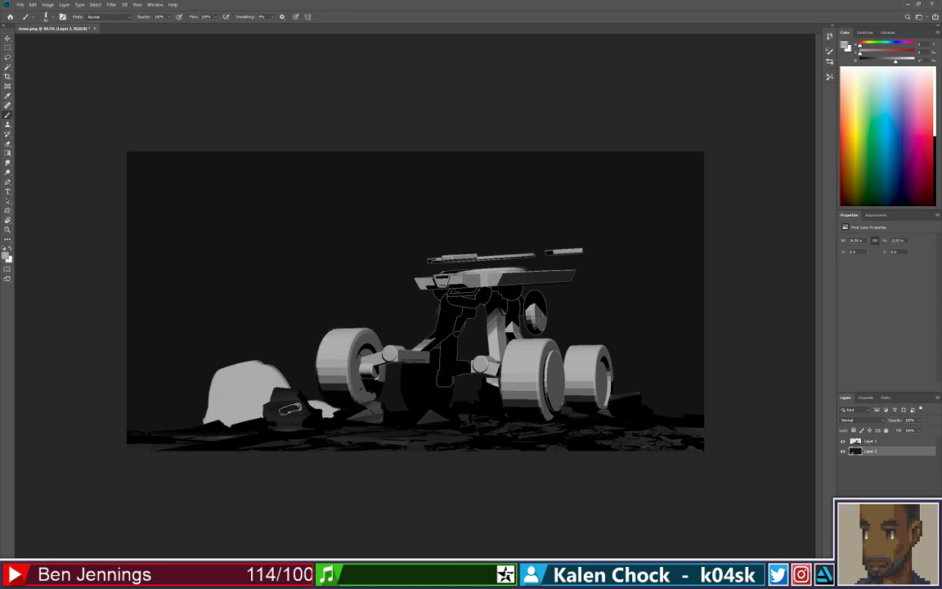
# - Paint a tall light grey plume on Layer 2 rising behind the rover and showing between its struts
pyautogui.moveTo(391, 401)
pyautogui.mouseDown()
pyautogui.moveTo(441, 407)
pyautogui.moveTo(420, 399)
pyautogui.moveTo(468, 386)
pyautogui.moveTo(411, 338)
pyautogui.moveTo(422, 384)
pyautogui.moveTo(400, 398)
pyautogui.moveTo(401, 315)
pyautogui.moveTo(450, 181)
pyautogui.moveTo(499, 342)
pyautogui.moveTo(410, 246)
pyautogui.moveTo(403, 191)
pyautogui.moveTo(400, 224)
pyautogui.moveTo(444, 237)
pyautogui.moveTo(433, 155)
pyautogui.moveTo(472, 327)
pyautogui.moveTo(511, 368)
pyautogui.mouseUp()
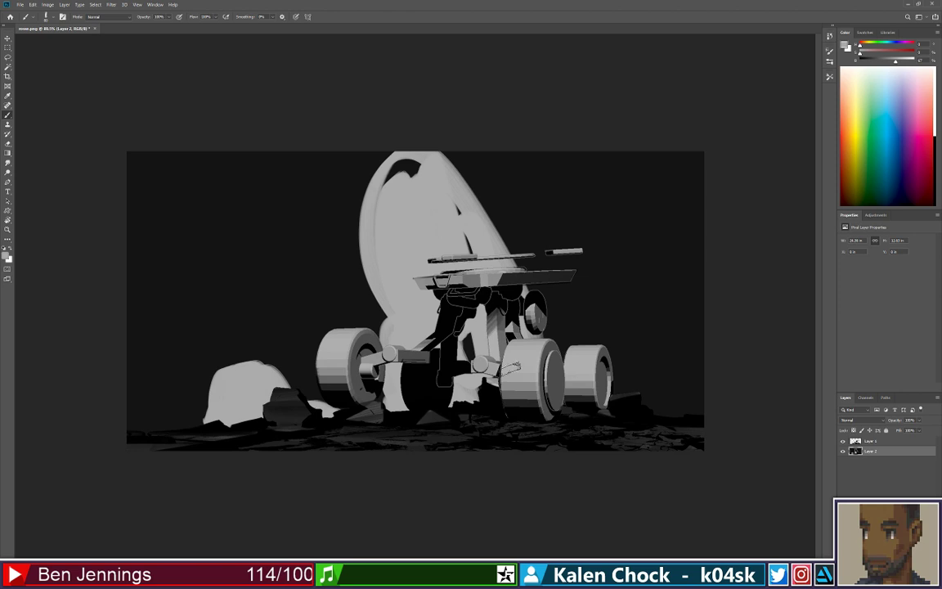
pyautogui.moveTo(489, 327); pyautogui.dragTo(469, 396)
pyautogui.moveTo(405, 320); pyautogui.dragTo(393, 322)
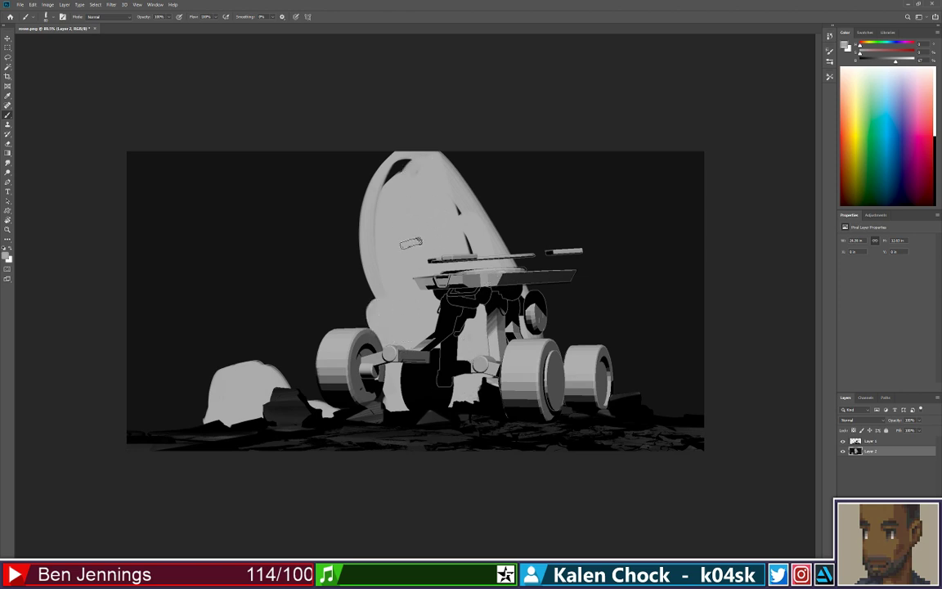
# - Widen the plume to the canvas's right edge with a large rectangular brush, then even its left contour at a smaller size
pyautogui.rightClick(446, 237)
pyautogui.click(598, 384)
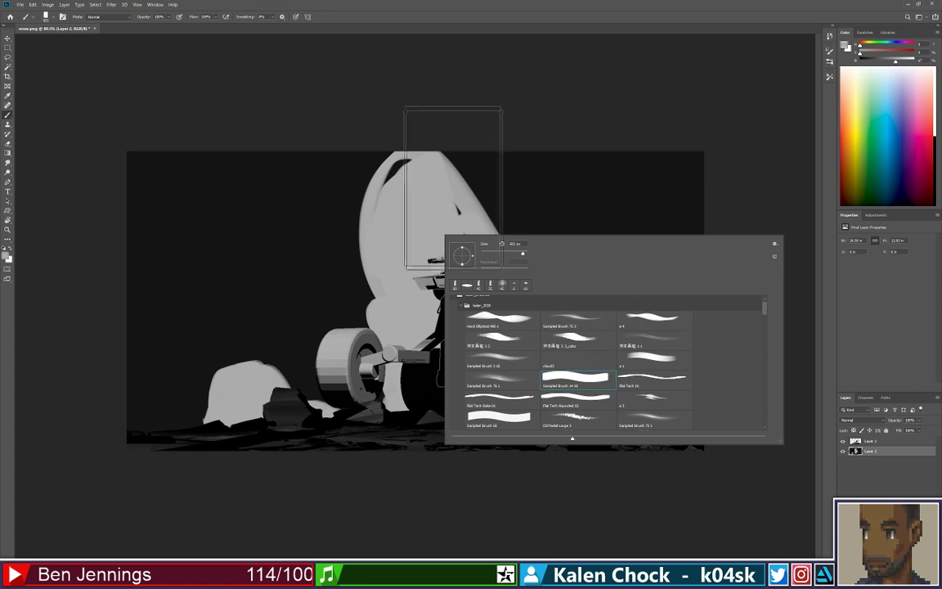
pyautogui.moveTo(429, 176)
pyautogui.mouseDown()
pyautogui.moveTo(516, 291)
pyautogui.moveTo(466, 212)
pyautogui.moveTo(557, 381)
pyautogui.moveTo(604, 360)
pyautogui.moveTo(690, 423)
pyautogui.mouseUp()
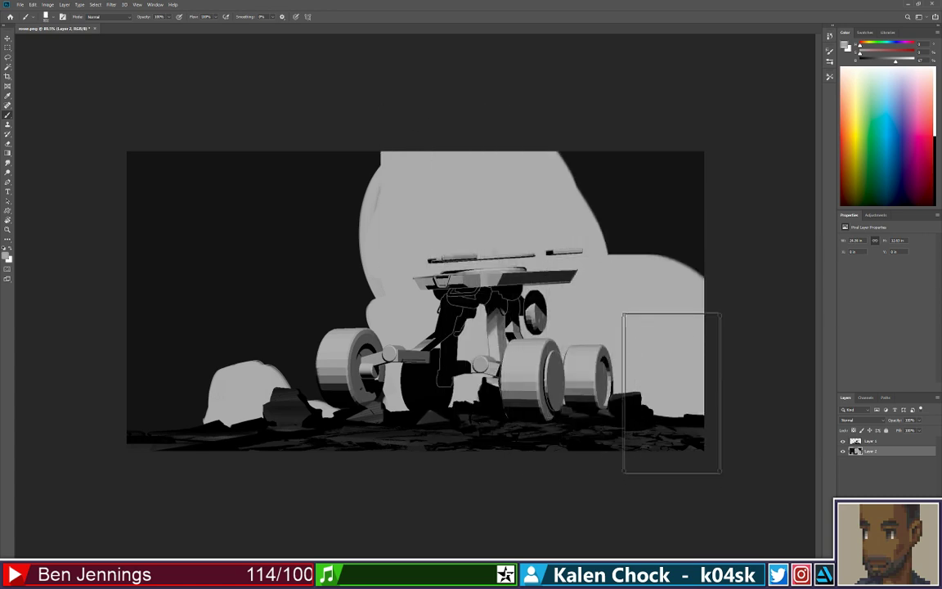
pyautogui.press('[')
pyautogui.press('[')
pyautogui.press('[')
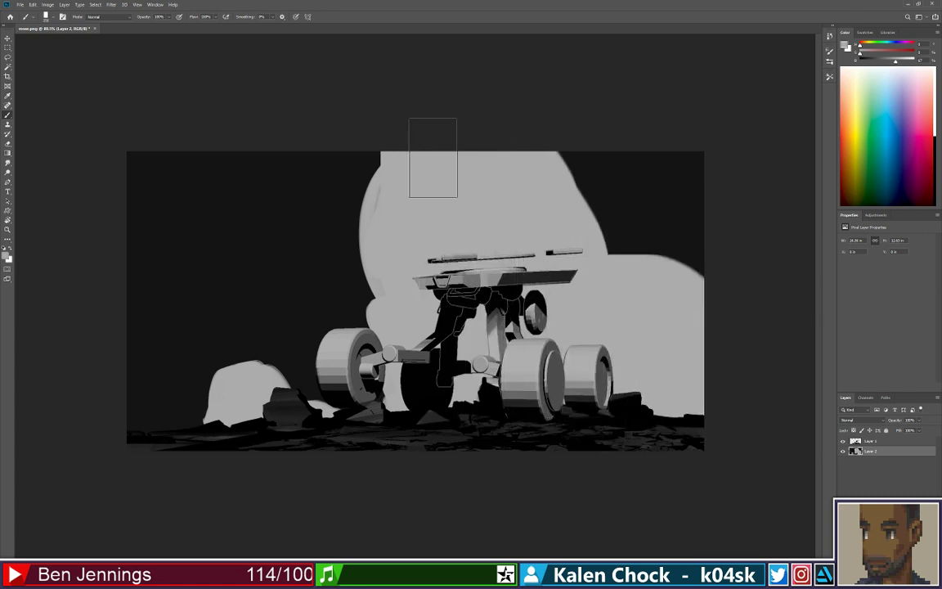
pyautogui.moveTo(433, 158); pyautogui.dragTo(418, 268)
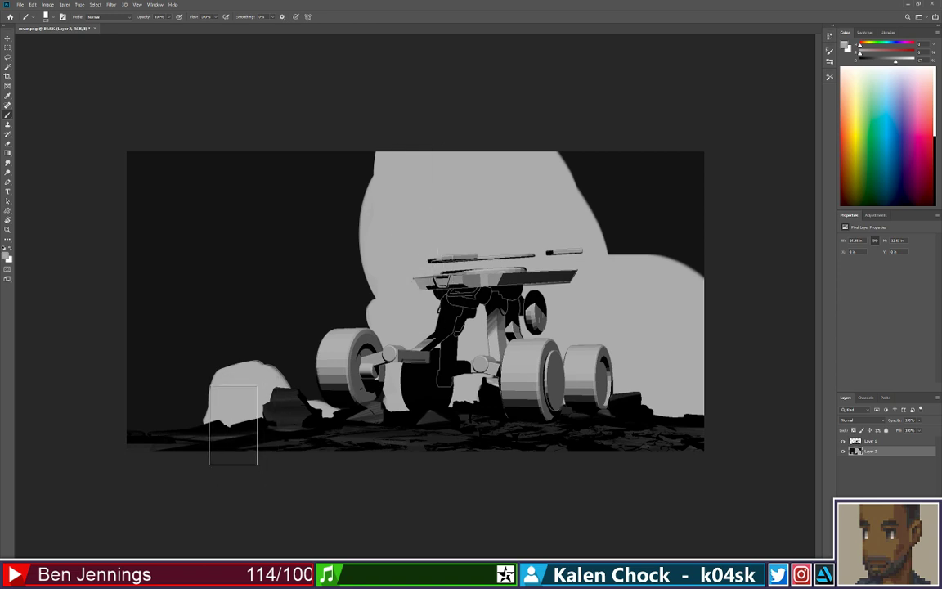
# - Round out the cloud behind the small rock and extend it low over the horizon with a smaller brush, undoing stray strokes
pyautogui.press('[')
pyautogui.press('[')
pyautogui.press('[')
pyautogui.press('[')
pyautogui.moveTo(204, 426)
pyautogui.mouseDown()
pyautogui.moveTo(168, 449)
pyautogui.moveTo(169, 457)
pyautogui.moveTo(202, 457)
pyautogui.moveTo(186, 447)
pyautogui.moveTo(209, 453)
pyautogui.moveTo(182, 447)
pyautogui.moveTo(203, 449)
pyautogui.moveTo(213, 434)
pyautogui.moveTo(244, 426)
pyautogui.moveTo(230, 408)
pyautogui.moveTo(244, 374)
pyautogui.moveTo(279, 434)
pyautogui.moveTo(275, 420)
pyautogui.moveTo(302, 435)
pyautogui.moveTo(281, 406)
pyautogui.moveTo(301, 428)
pyautogui.mouseUp()
pyautogui.hotkey('ctrl', 'alt', 'z')
pyautogui.hotkey('ctrl', 'alt', 'z')
# - Add a new layer above Layer 2 and paint lighter grey inner clouds behind the rover and the small rock
pyautogui.press('z')
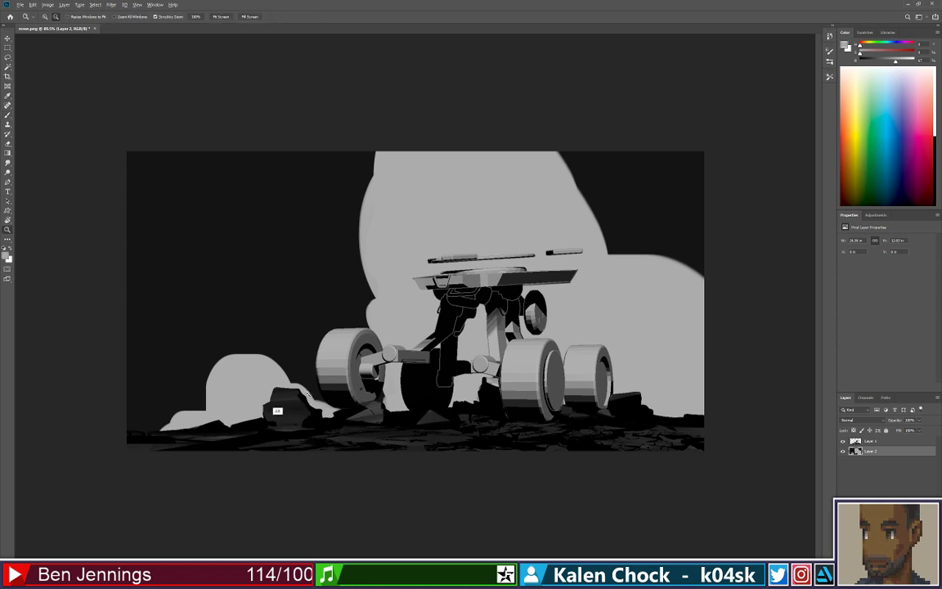
pyautogui.hotkey('ctrl', '-')
pyautogui.hotkey('ctrl', '-')
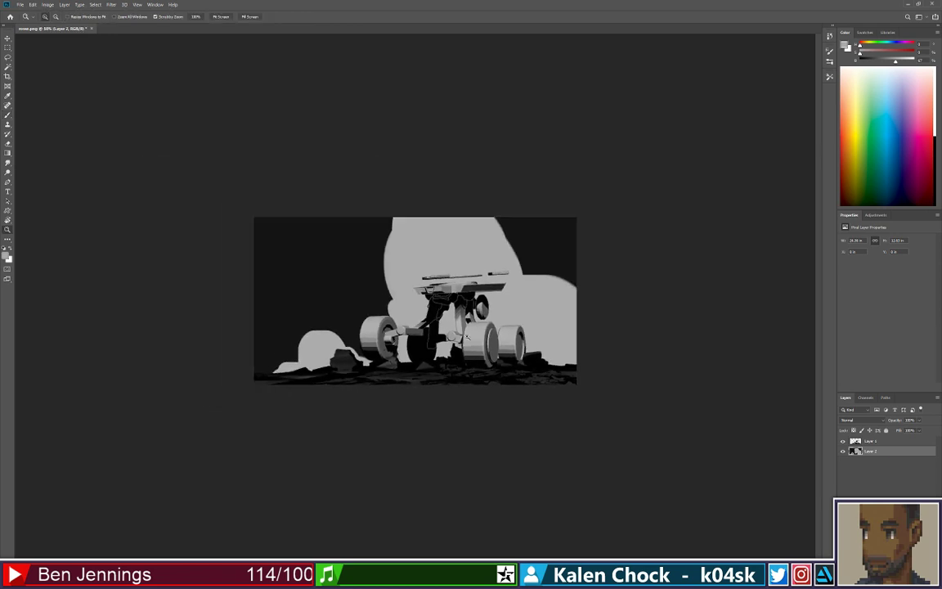
pyautogui.hotkey('ctrl', '+')
pyautogui.press('b')
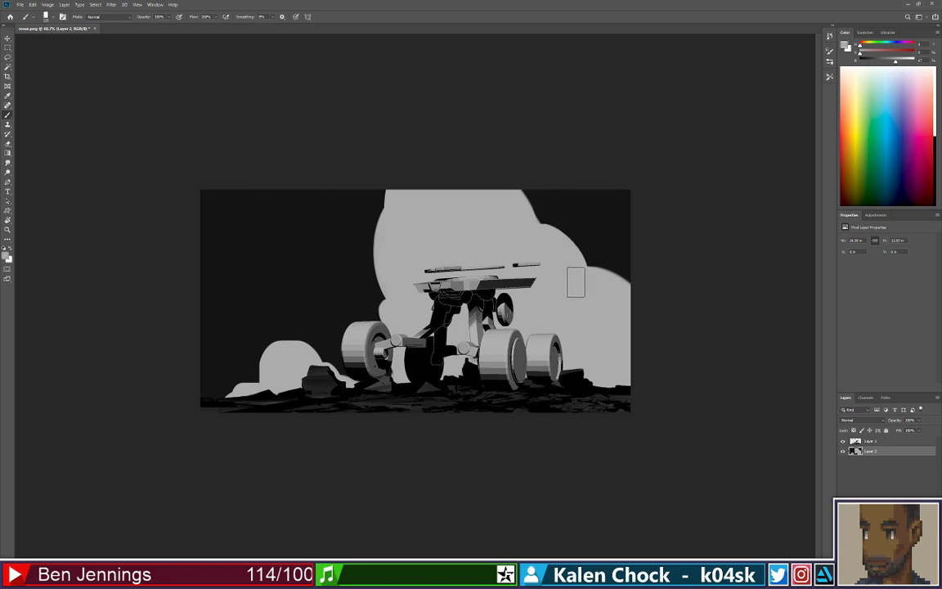
pyautogui.hotkey('ctrl', 'shift', 'alt', 'n')
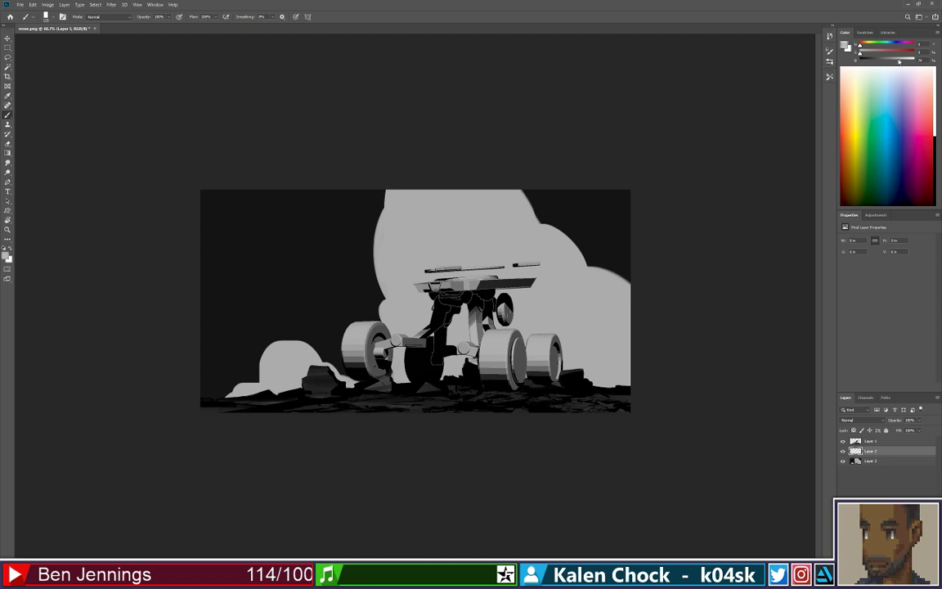
pyautogui.moveTo(448, 324)
pyautogui.mouseDown()
pyautogui.moveTo(461, 347)
pyautogui.moveTo(523, 278)
pyautogui.mouseUp()
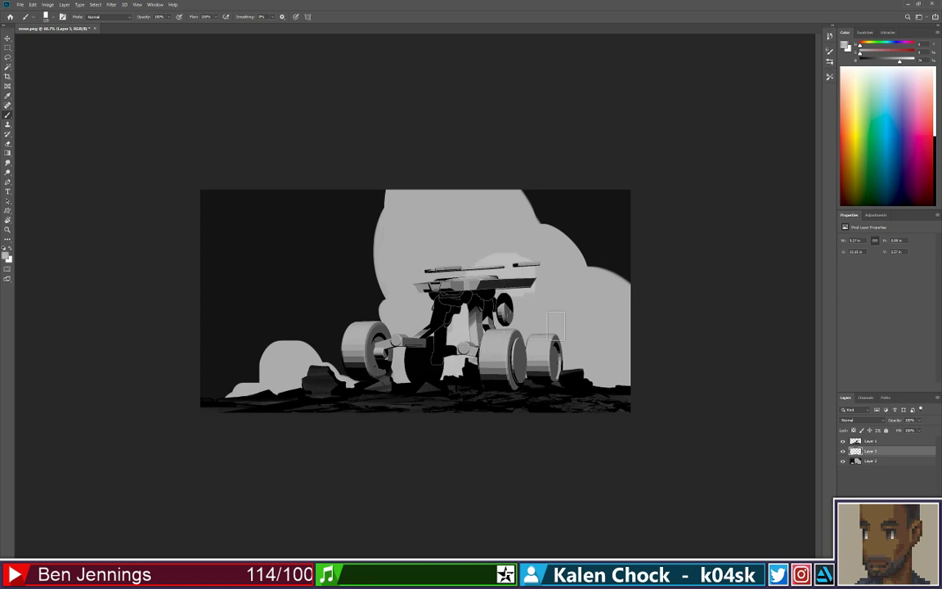
pyautogui.moveTo(555, 326)
pyautogui.mouseDown()
pyautogui.moveTo(514, 326)
pyautogui.moveTo(583, 377)
pyautogui.moveTo(580, 342)
pyautogui.moveTo(589, 372)
pyautogui.moveTo(631, 372)
pyautogui.mouseUp()
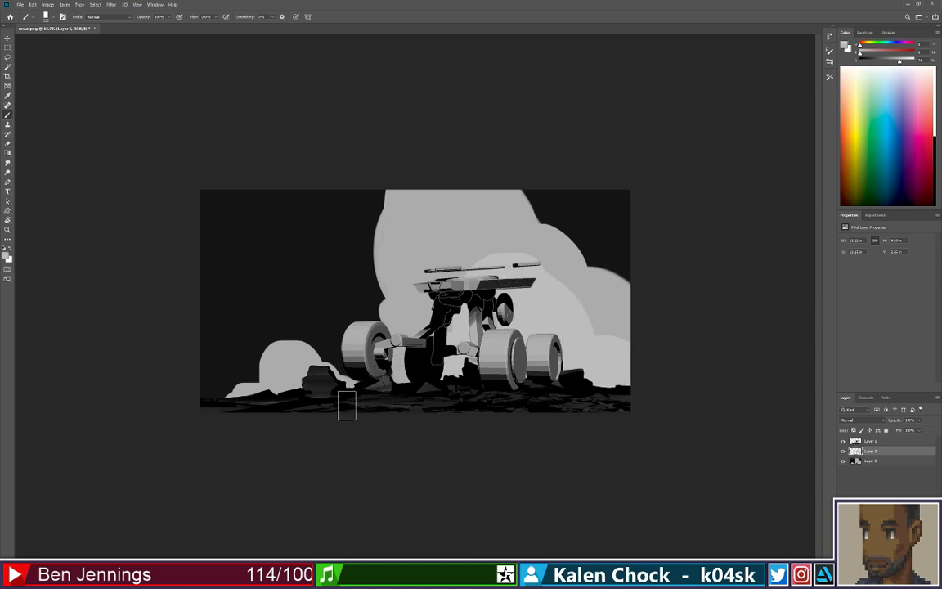
pyautogui.moveTo(347, 405)
pyautogui.mouseDown()
pyautogui.moveTo(281, 402)
pyautogui.moveTo(297, 413)
pyautogui.moveTo(309, 406)
pyautogui.moveTo(293, 372)
pyautogui.moveTo(340, 419)
pyautogui.moveTo(287, 400)
pyautogui.moveTo(269, 422)
pyautogui.moveTo(285, 396)
pyautogui.moveTo(310, 397)
pyautogui.mouseUp()
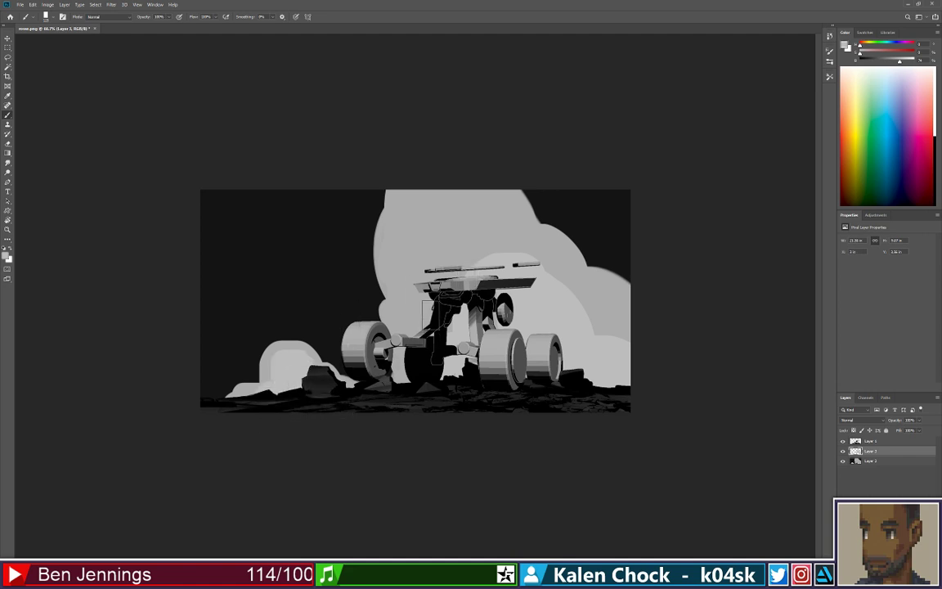
pyautogui.moveTo(429, 313)
pyautogui.mouseDown()
pyautogui.moveTo(458, 303)
pyautogui.moveTo(455, 267)
pyautogui.moveTo(490, 260)
pyautogui.moveTo(499, 291)
pyautogui.moveTo(432, 316)
pyautogui.moveTo(452, 349)
pyautogui.moveTo(417, 325)
pyautogui.moveTo(441, 336)
pyautogui.mouseUp()
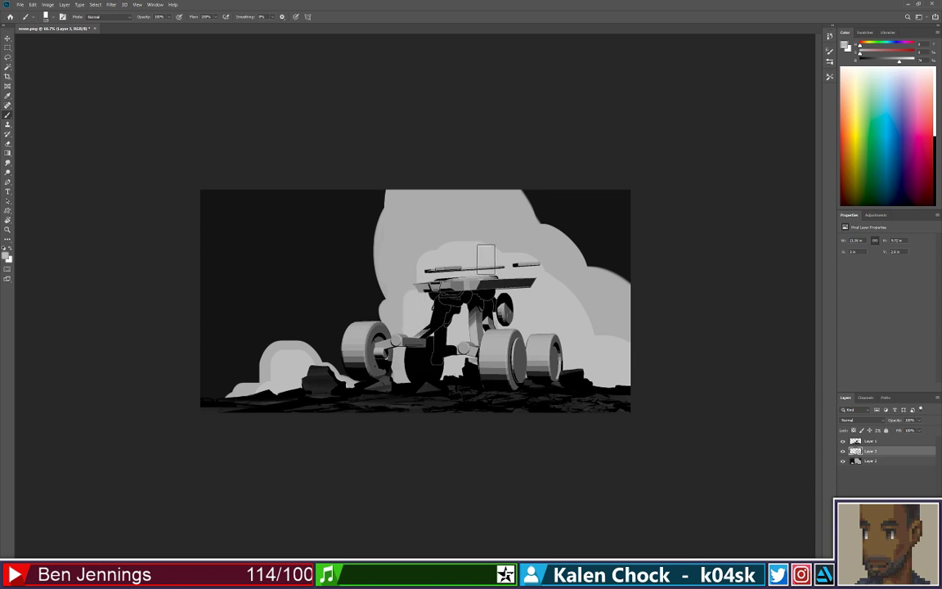
# - Tilt the rectangular brush tip and round out the lighter inner cloud above and between the rover's struts, undoing a stray stroke
pyautogui.rightClick(531, 250)
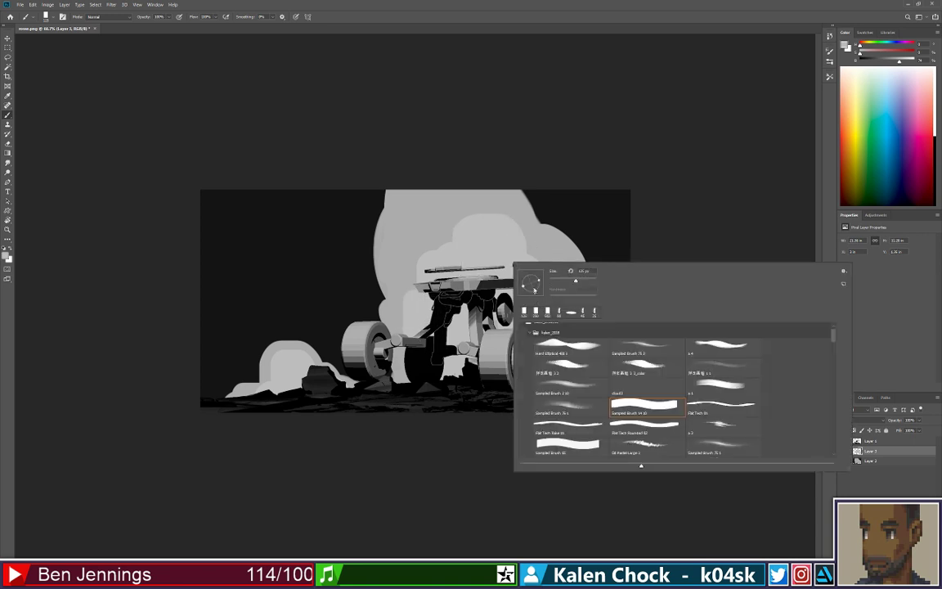
pyautogui.click(505, 262)
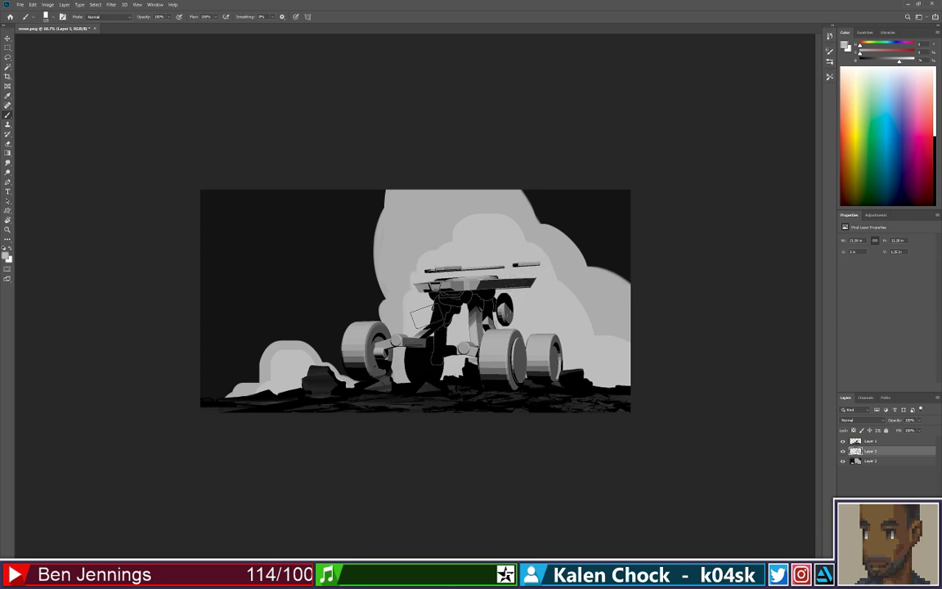
pyautogui.moveTo(412, 300); pyautogui.dragTo(412, 323)
pyautogui.moveTo(446, 384); pyautogui.dragTo(441, 372)
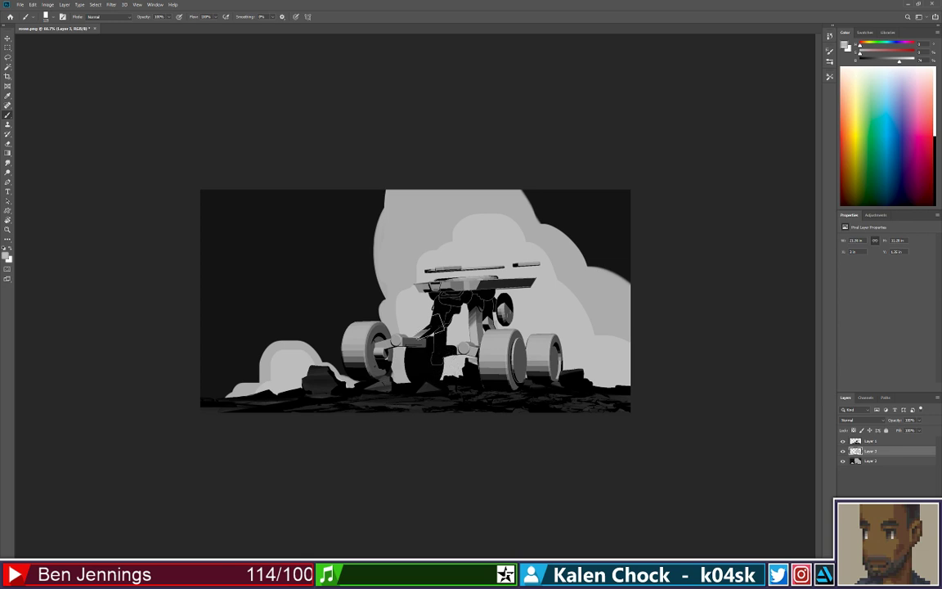
pyautogui.moveTo(460, 232)
pyautogui.mouseDown()
pyautogui.moveTo(503, 260)
pyautogui.moveTo(470, 219)
pyautogui.mouseUp()
pyautogui.hotkey('ctrl', 'z')
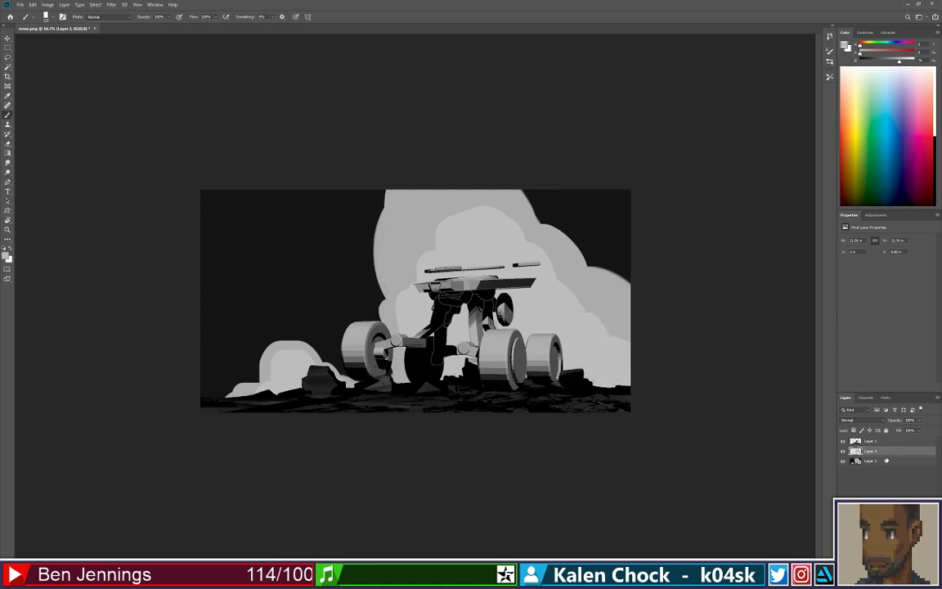
# - Sample the plume's grey on Layer 2 and bulge its left contour outward above the front wheel, undoing unsuitable strokes
pyautogui.click(886, 461)
pyautogui.keyDown('alt'); pyautogui.click(392, 245); pyautogui.keyUp('alt')
pyautogui.moveTo(391, 263); pyautogui.dragTo(405, 187)
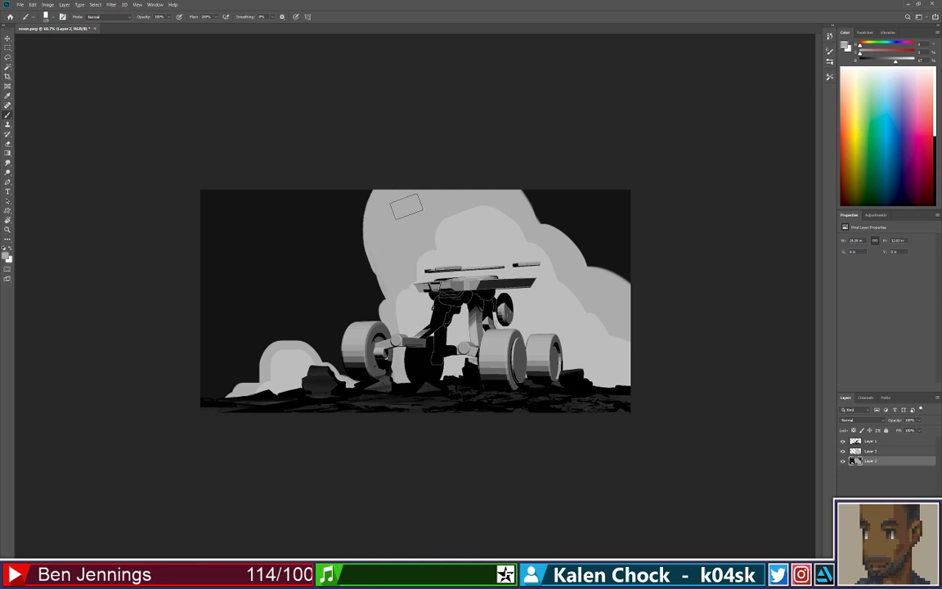
pyautogui.hotkey('ctrl', 'z')
pyautogui.moveTo(394, 261); pyautogui.dragTo(411, 224)
pyautogui.hotkey('ctrl', 'z')
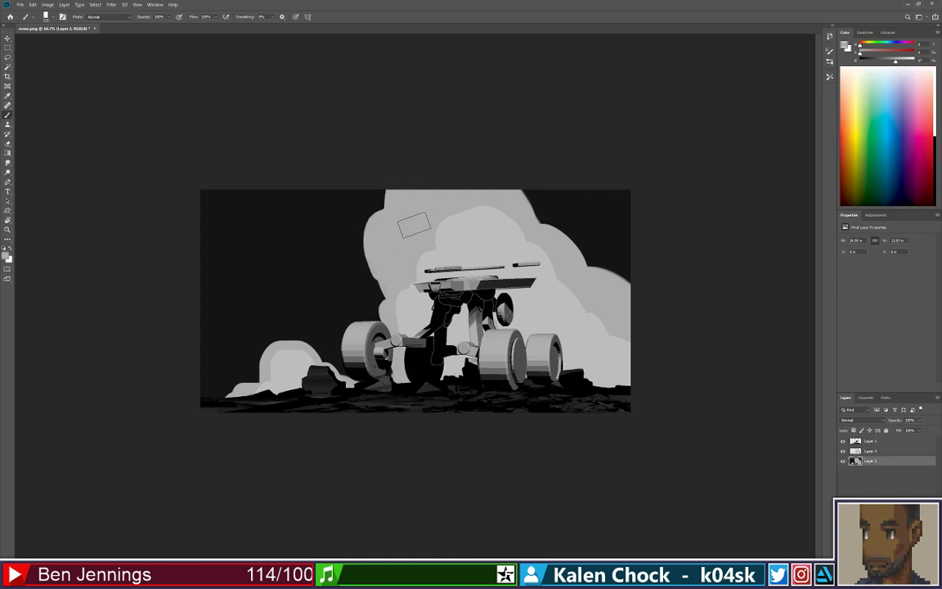
pyautogui.hotkey('ctrl', 'z')
pyautogui.moveTo(392, 261); pyautogui.dragTo(407, 206)
pyautogui.hotkey('ctrl', 'z')
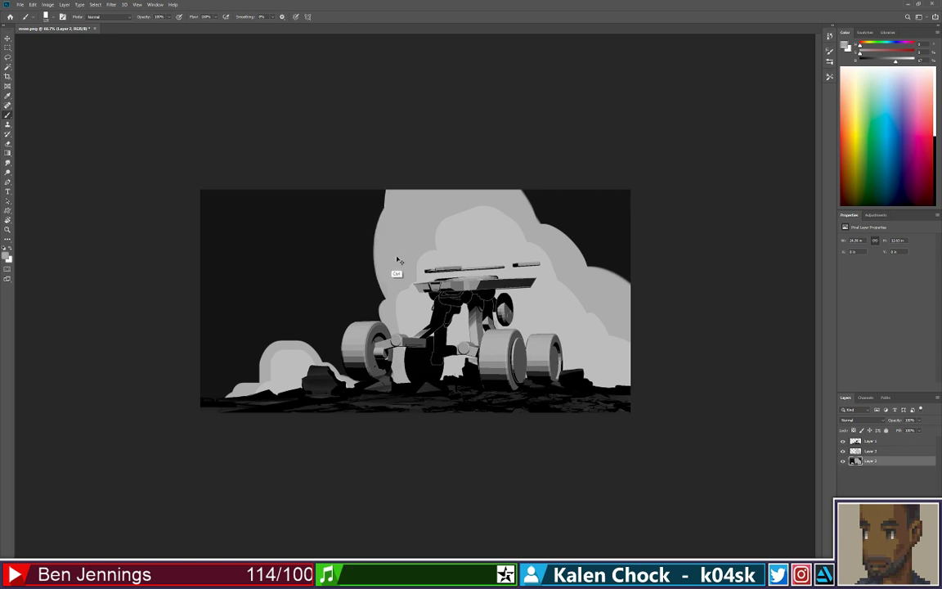
pyautogui.moveTo(399, 271); pyautogui.dragTo(409, 216)
pyautogui.hotkey('ctrl', 'z')
pyautogui.moveTo(394, 267)
pyautogui.mouseDown()
pyautogui.moveTo(392, 240)
pyautogui.moveTo(408, 267)
pyautogui.moveTo(395, 219)
pyautogui.moveTo(392, 283)
pyautogui.moveTo(404, 273)
pyautogui.moveTo(390, 215)
pyautogui.moveTo(405, 275)
pyautogui.moveTo(407, 264)
pyautogui.moveTo(393, 264)
pyautogui.moveTo(398, 274)
pyautogui.moveTo(399, 201)
pyautogui.moveTo(406, 204)
pyautogui.moveTo(397, 165)
pyautogui.mouseUp()
pyautogui.hotkey('ctrl', 'z')
pyautogui.hotkey('ctrl', 'z')
pyautogui.hotkey('ctrl', 'z')
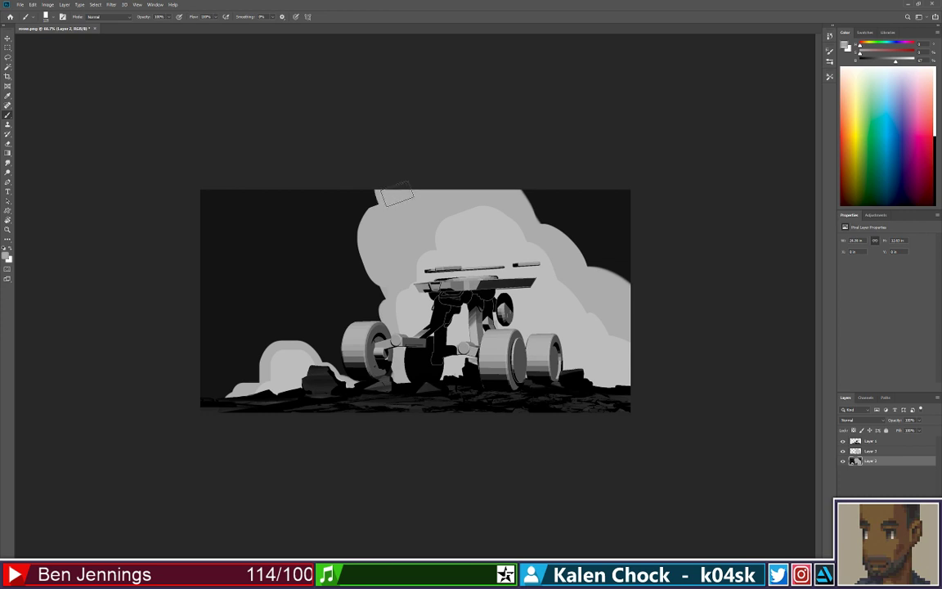
# - Rework the lighter core of the small rock's cloud on Layer 3 and paint another light puff at the canvas's left edge
pyautogui.hotkey('ctrl', 'space')
pyautogui.moveTo(410, 225); pyautogui.dragTo(360, 228)
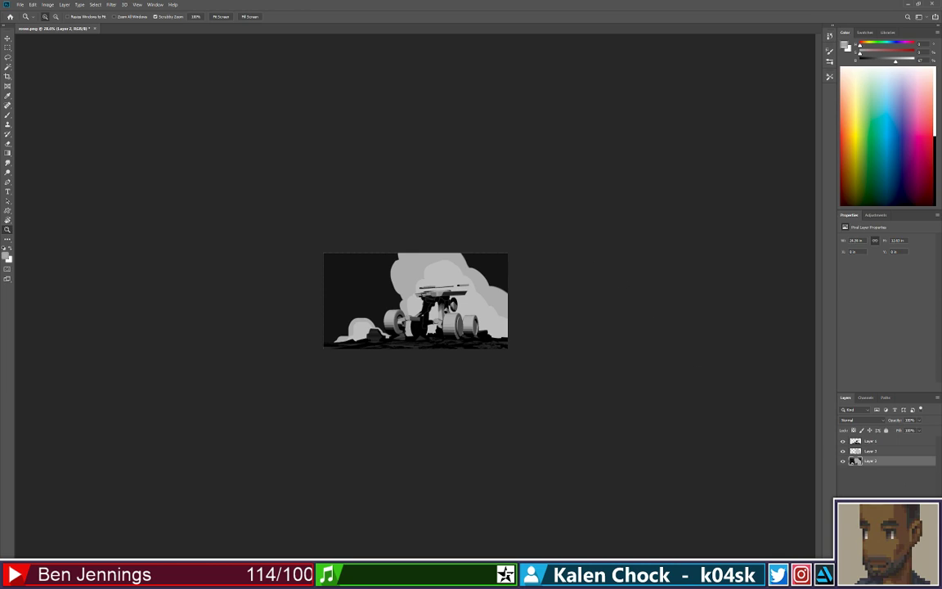
pyautogui.click(870, 450)
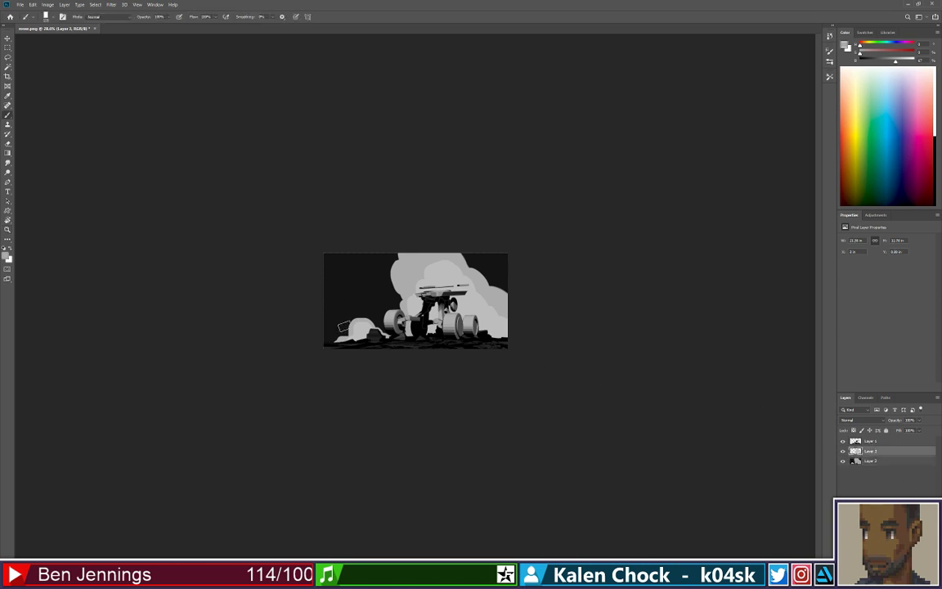
pyautogui.click(349, 334)
pyautogui.click(349, 334)
pyautogui.press('e')
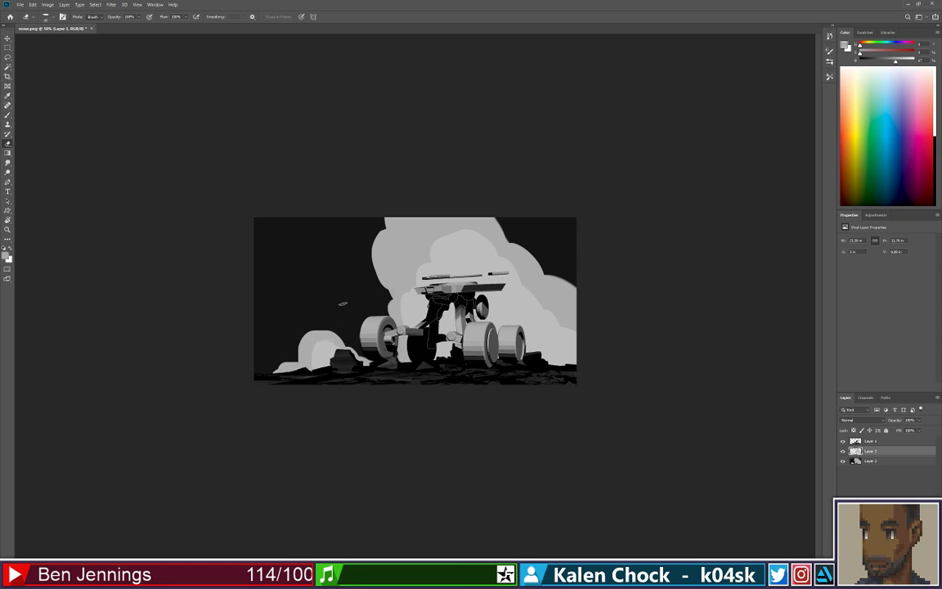
pyautogui.press('b')
pyautogui.keyDown('alt'); pyautogui.click(325, 353); pyautogui.keyUp('alt')
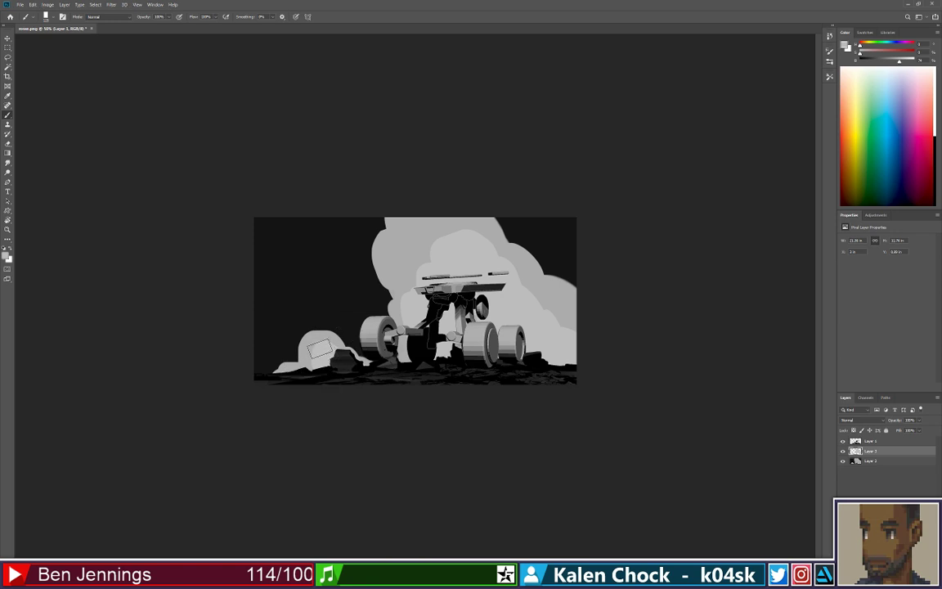
pyautogui.moveTo(318, 370); pyautogui.dragTo(341, 366)
pyautogui.hotkey('ctrl', 'z')
pyautogui.press('e')
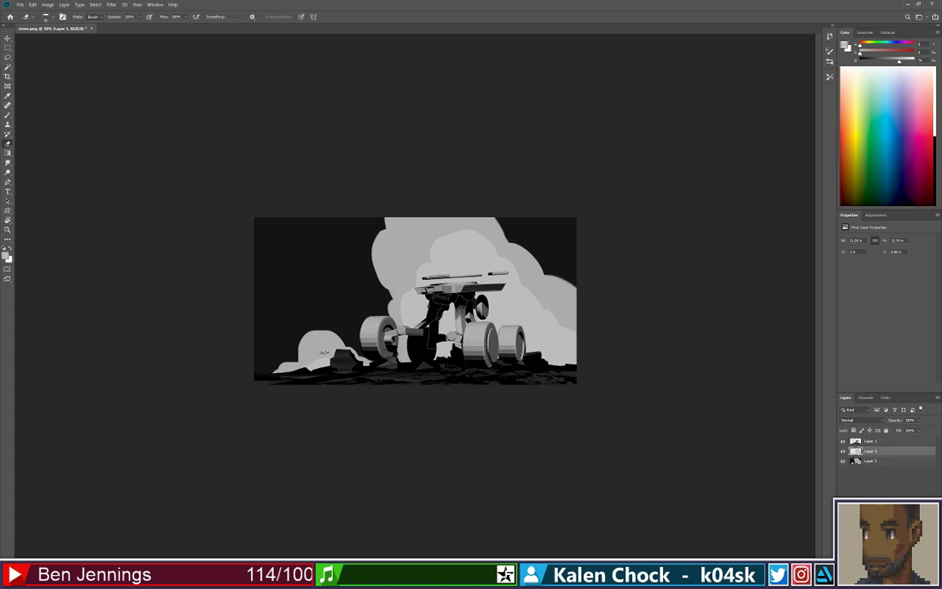
pyautogui.press('b')
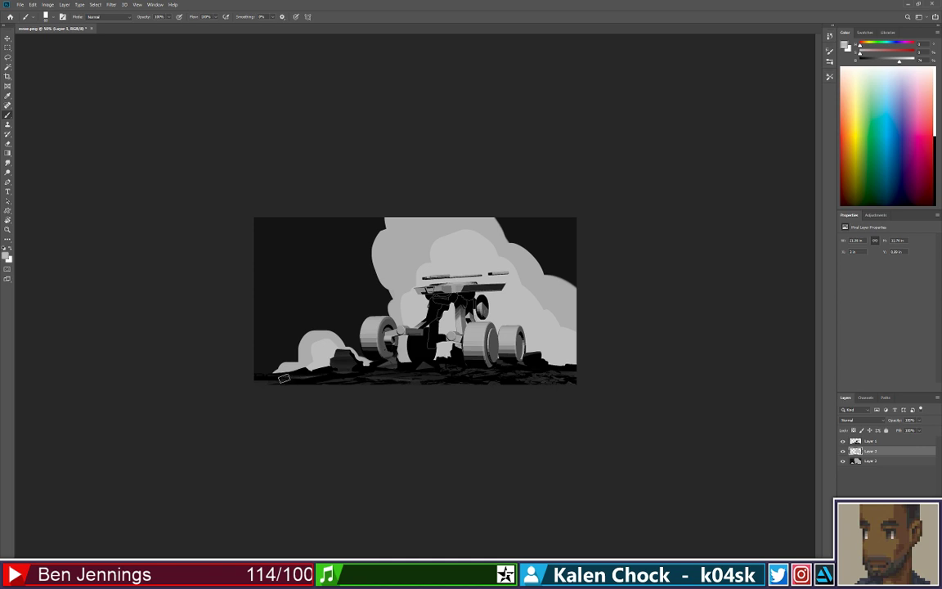
pyautogui.moveTo(283, 378)
pyautogui.mouseDown()
pyautogui.moveTo(258, 364)
pyautogui.moveTo(270, 381)
pyautogui.moveTo(246, 351)
pyautogui.moveTo(282, 379)
pyautogui.mouseUp()
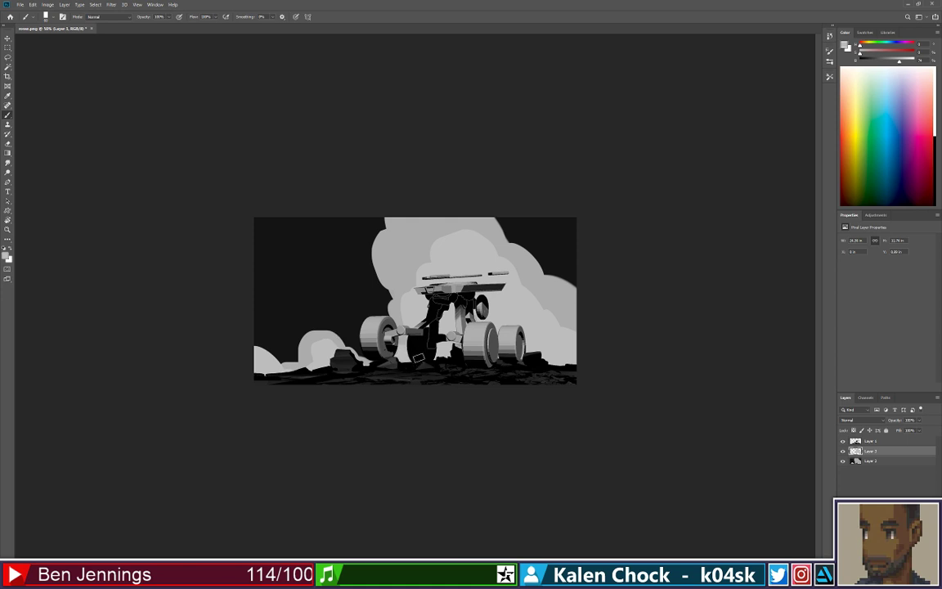
# - Select Layer 1 for painting on the rover, lock its transparent pixels, choose the Hard Elliptical brush and sample a dark tone
pyautogui.press('z')
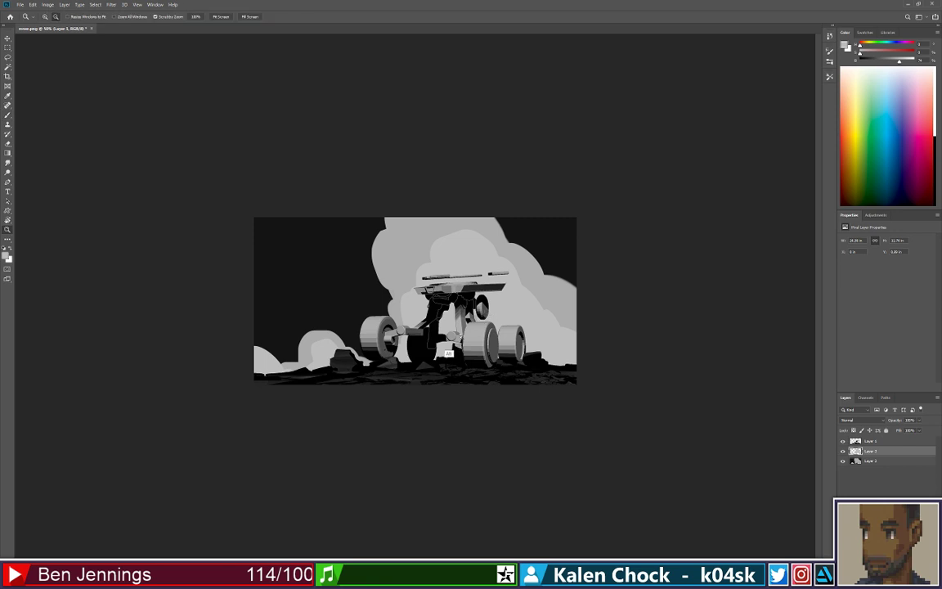
pyautogui.moveTo(449, 354)
pyautogui.mouseDown()
pyautogui.moveTo(433, 356)
pyautogui.moveTo(471, 335)
pyautogui.mouseUp()
pyautogui.moveTo(384, 363); pyautogui.dragTo(459, 331)
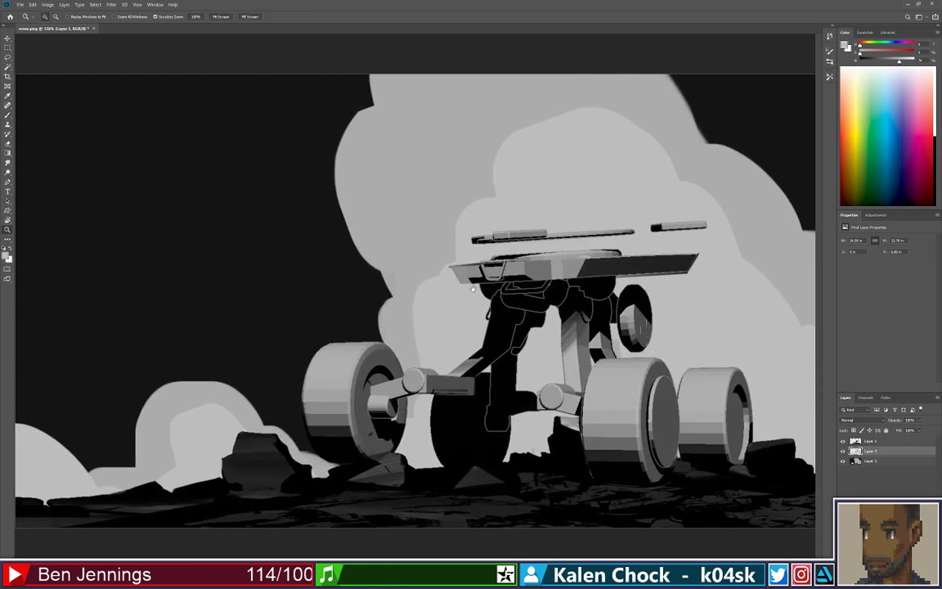
pyautogui.press('b')
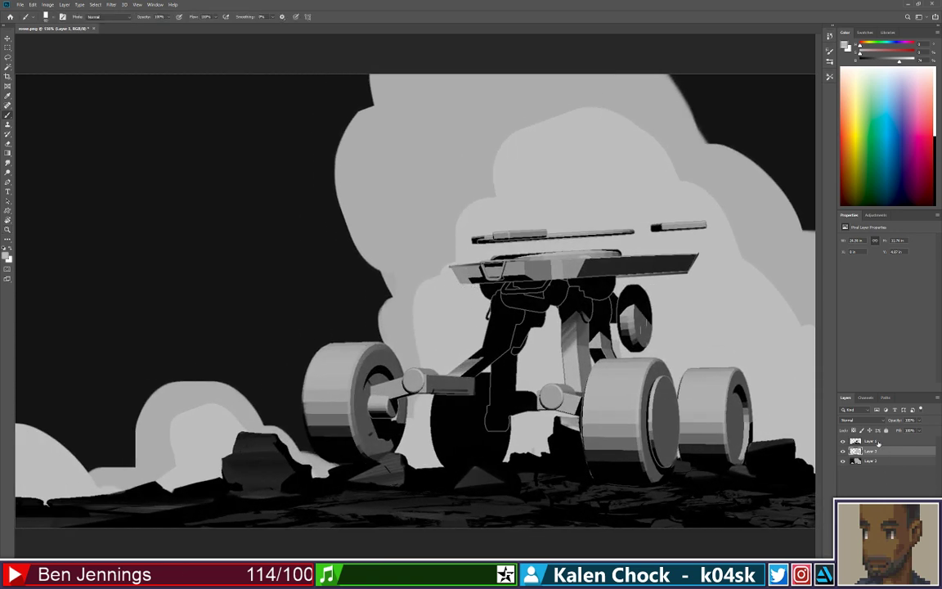
pyautogui.rightClick(459, 443)
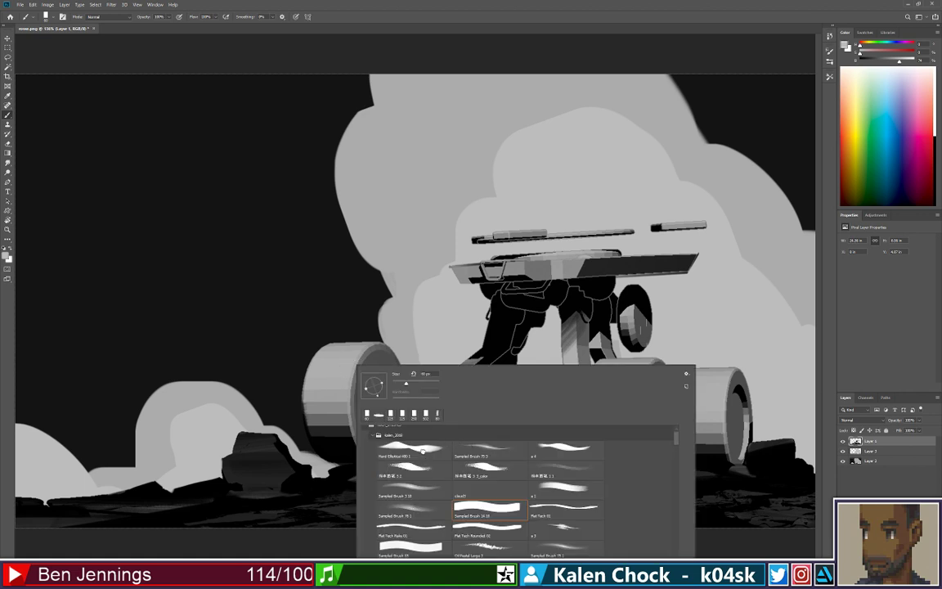
pyautogui.doubleClick(422, 449)
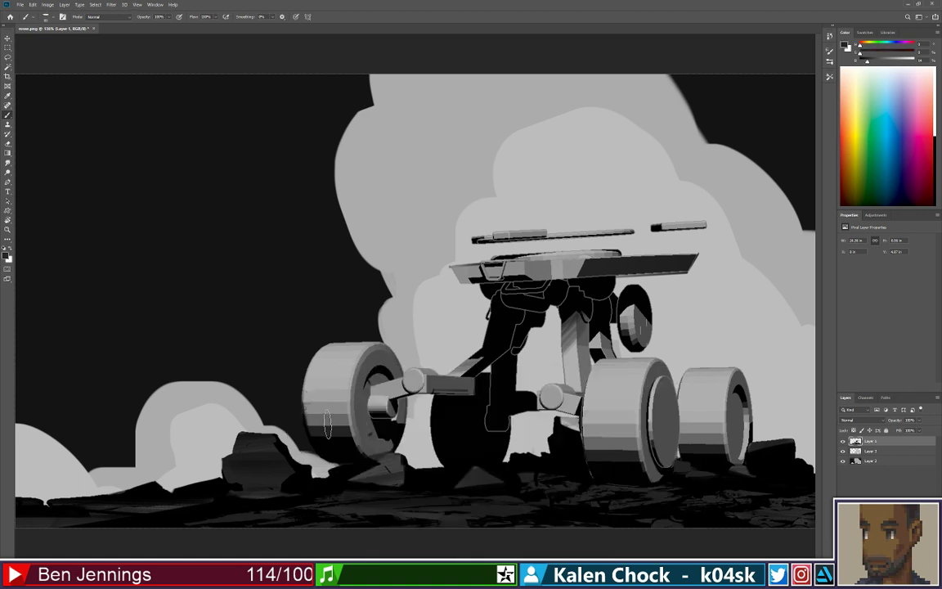
pyautogui.keyDown('alt'); pyautogui.click(325, 461); pyautogui.keyUp('alt')
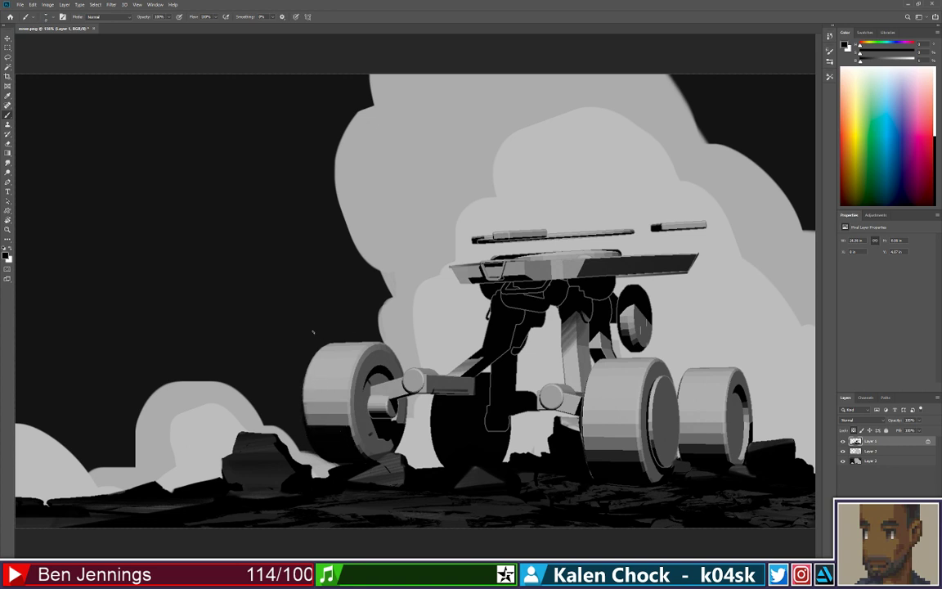
# - Sample light grey from the leftmost wheel and smooth over its faceted tread above the dark underside, undoing a stray stroke
pyautogui.keyDown('alt'); pyautogui.click(311, 411); pyautogui.keyUp('alt')
pyautogui.keyDown('alt'); pyautogui.click(302, 400); pyautogui.keyUp('alt')
pyautogui.keyDown('alt'); pyautogui.click(336, 385); pyautogui.keyUp('alt')
pyautogui.moveTo(320, 420); pyautogui.dragTo(317, 366)
pyautogui.moveTo(318, 425); pyautogui.dragTo(313, 358)
pyautogui.hotkey('ctrl', 'z')
pyautogui.moveTo(324, 421)
pyautogui.mouseDown()
pyautogui.moveTo(337, 365)
pyautogui.moveTo(341, 394)
pyautogui.mouseUp()
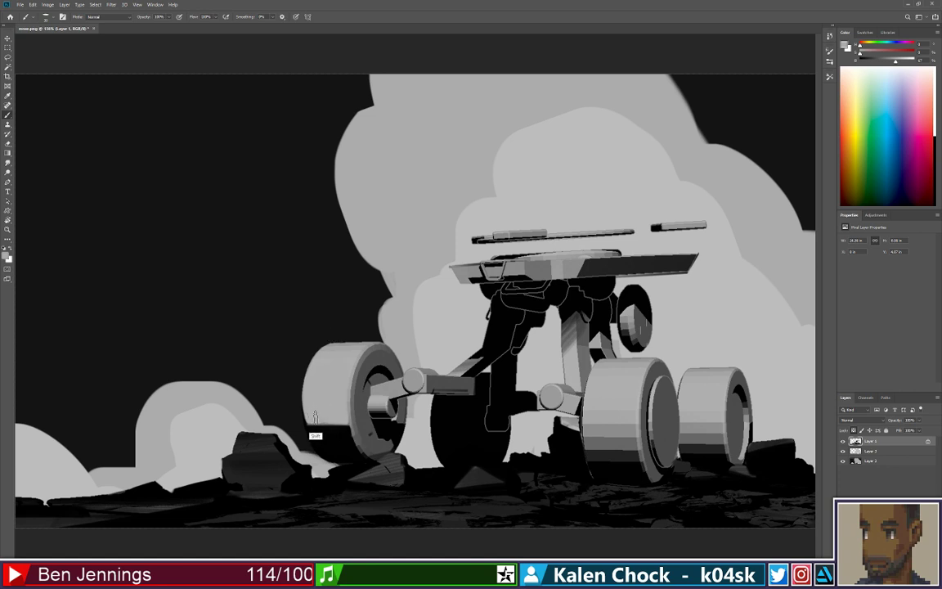
# - Sample the near-black shadow tone and sharpen the shadow edge along the leftmost wheel's lower tread, undoing stray strokes
pyautogui.keyDown('alt'); pyautogui.click(330, 444); pyautogui.keyUp('alt')
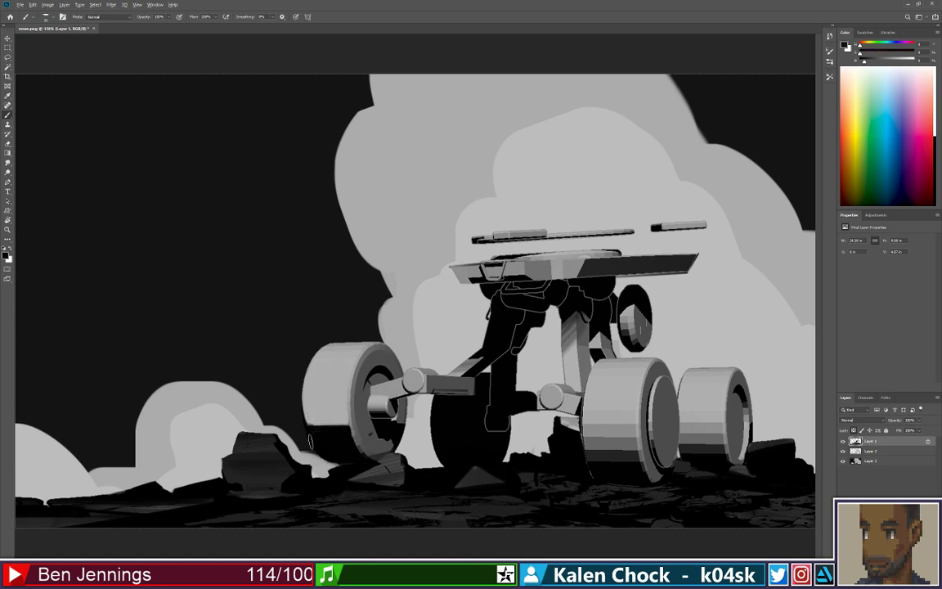
pyautogui.press('z')
pyautogui.keyDown('alt'); pyautogui.click(333, 431); pyautogui.keyUp('alt')
pyautogui.keyDown('alt'); pyautogui.click(344, 418); pyautogui.keyUp('alt')
pyautogui.keyDown('alt'); pyautogui.click(351, 409); pyautogui.keyUp('alt')
pyautogui.click(377, 362)
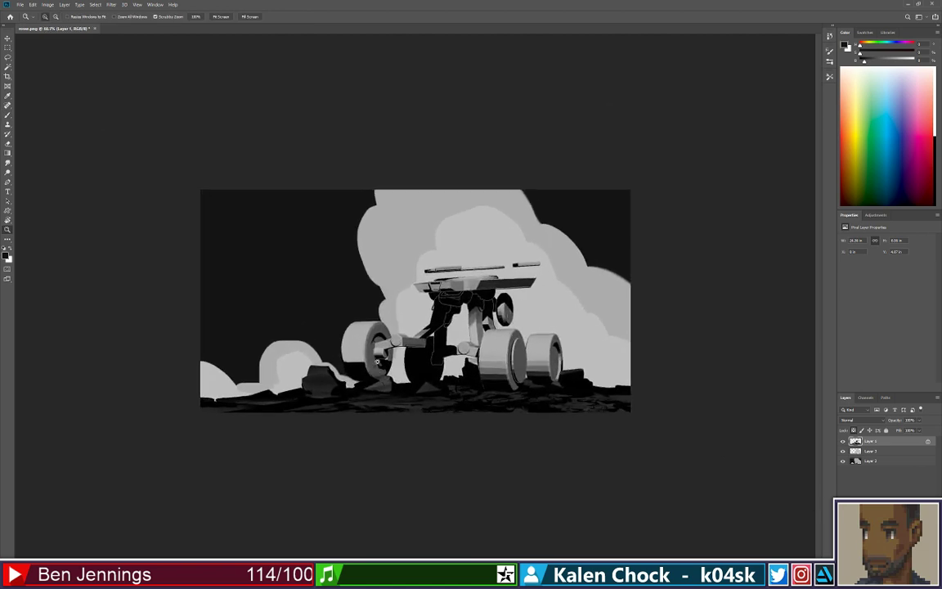
pyautogui.click(376, 361)
pyautogui.click(377, 362)
pyautogui.press('b')
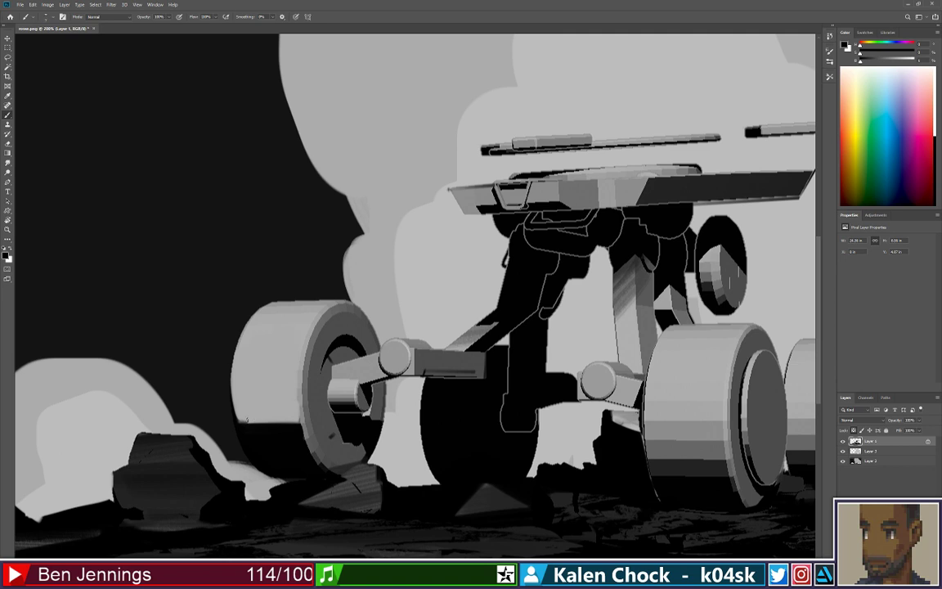
pyautogui.moveTo(238, 422); pyautogui.dragTo(299, 420)
pyautogui.moveTo(299, 379); pyautogui.dragTo(303, 427)
pyautogui.hotkey('ctrl', 'z')
pyautogui.moveTo(298, 363); pyautogui.dragTo(301, 423)
pyautogui.moveTo(300, 428); pyautogui.dragTo(309, 328)
pyautogui.hotkey('ctrl', 'z')
# - Paint black over the light fragments beneath the central hub and at the end of its axle
pyautogui.moveTo(508, 412); pyautogui.dragTo(234, 373)
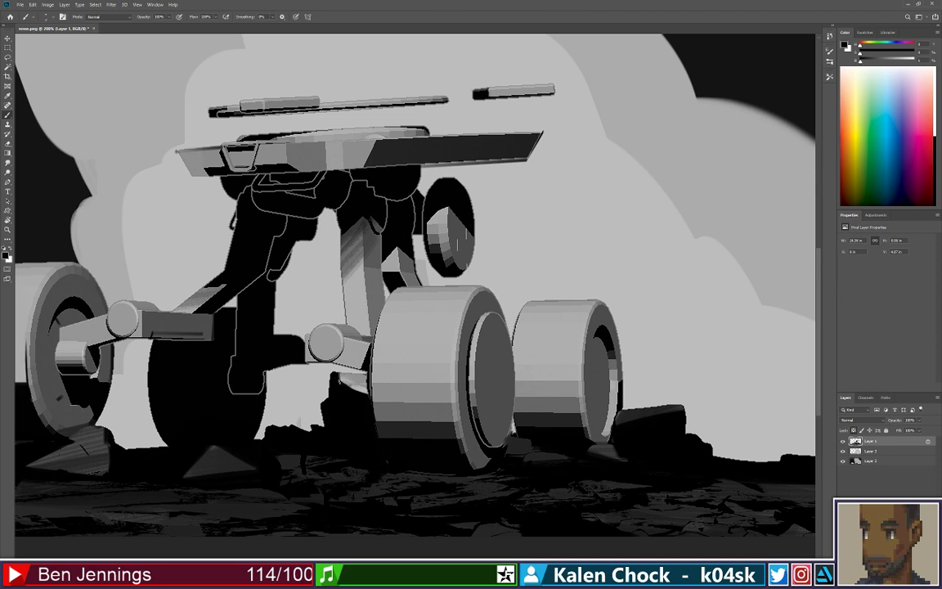
pyautogui.moveTo(363, 381)
pyautogui.mouseDown()
pyautogui.moveTo(334, 376)
pyautogui.moveTo(361, 376)
pyautogui.moveTo(348, 385)
pyautogui.moveTo(366, 398)
pyautogui.moveTo(368, 379)
pyautogui.mouseUp()
pyautogui.moveTo(306, 336); pyautogui.dragTo(310, 358)
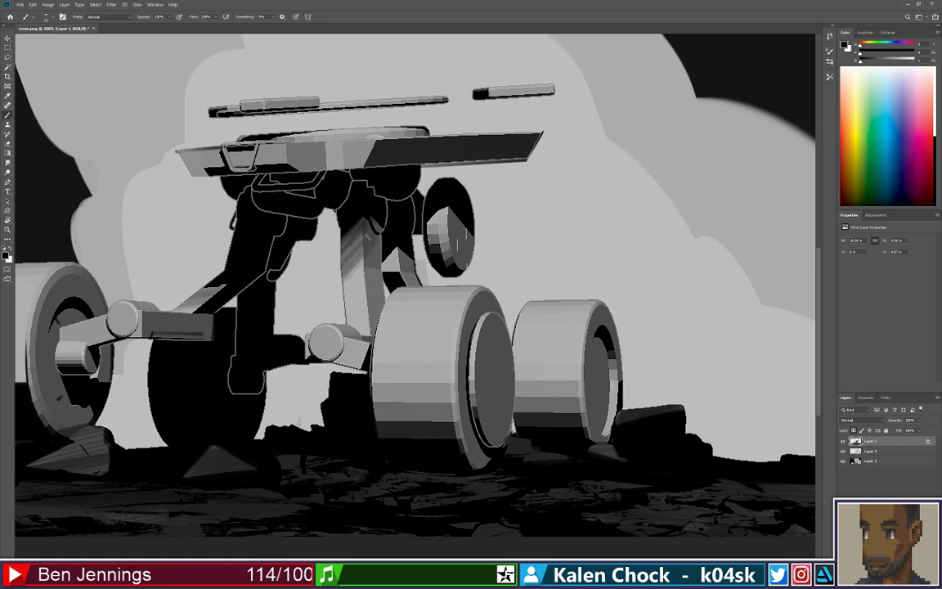
# - Sample greys from the central strut and repaint its streaky shading as a clean diagonal shadow below the joint, undoing a stray stroke
pyautogui.moveTo(376, 237); pyautogui.dragTo(330, 291)
pyautogui.moveTo(370, 240)
pyautogui.mouseDown()
pyautogui.moveTo(342, 247)
pyautogui.moveTo(345, 280)
pyautogui.moveTo(359, 233)
pyautogui.moveTo(362, 260)
pyautogui.moveTo(353, 237)
pyautogui.moveTo(344, 247)
pyautogui.mouseUp()
pyautogui.keyDown('alt'); pyautogui.click(357, 284); pyautogui.keyUp('alt')
pyautogui.keyDown('alt'); pyautogui.click(360, 205); pyautogui.keyUp('alt')
pyautogui.moveTo(367, 209); pyautogui.dragTo(342, 261)
pyautogui.keyDown('alt'); pyautogui.click(340, 252); pyautogui.keyUp('alt')
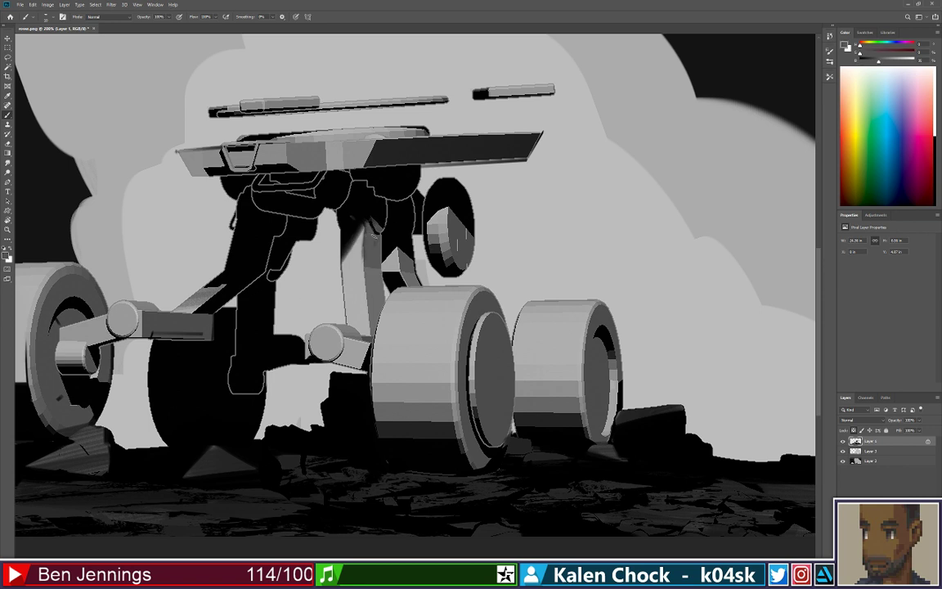
pyautogui.keyDown('alt'); pyautogui.click(353, 266); pyautogui.keyUp('alt')
pyautogui.keyDown('alt'); pyautogui.click(322, 212); pyautogui.keyUp('alt')
pyautogui.moveTo(364, 219)
pyautogui.mouseDown()
pyautogui.moveTo(357, 213)
pyautogui.moveTo(363, 262)
pyautogui.moveTo(364, 225)
pyautogui.mouseUp()
pyautogui.hotkey('ctrl', 'z')
# - Sample nearby dark tones and paint over the light streaks on the round disc beside the rover's legs
pyautogui.keyDown('alt'); pyautogui.click(414, 216); pyautogui.keyUp('alt')
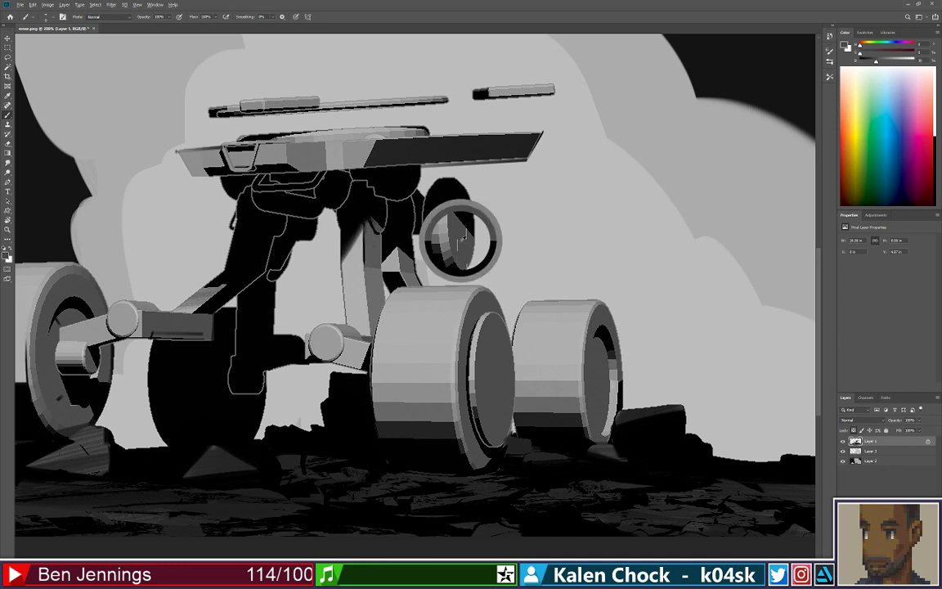
pyautogui.keyDown('alt'); pyautogui.click(390, 239); pyautogui.keyUp('alt')
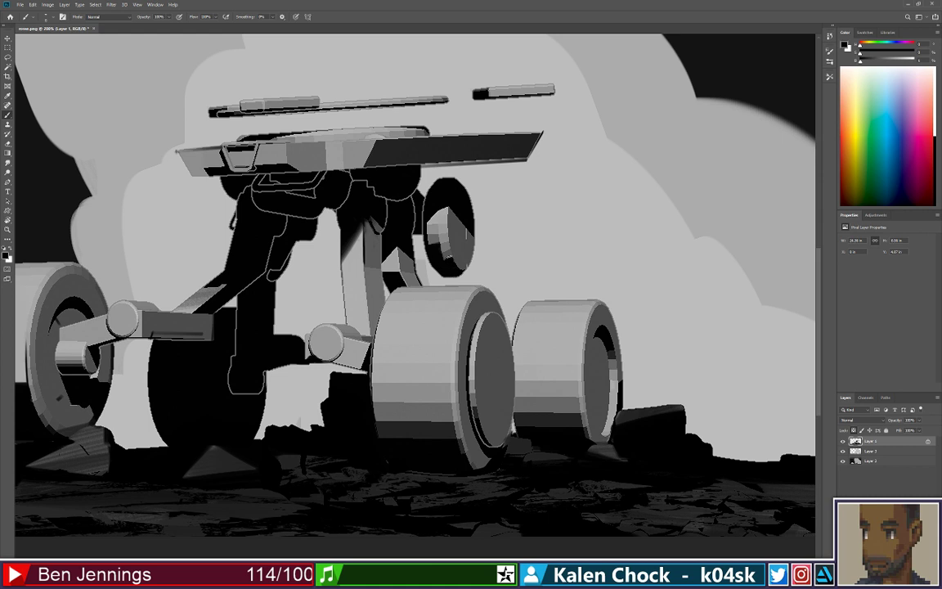
pyautogui.keyDown('alt'); pyautogui.click(415, 236); pyautogui.keyUp('alt')
pyautogui.moveTo(486, 226)
pyautogui.mouseDown()
pyautogui.moveTo(434, 237)
pyautogui.moveTo(491, 233)
pyautogui.moveTo(461, 253)
pyautogui.mouseUp()
pyautogui.keyDown('alt'); pyautogui.click(465, 219); pyautogui.keyUp('alt')
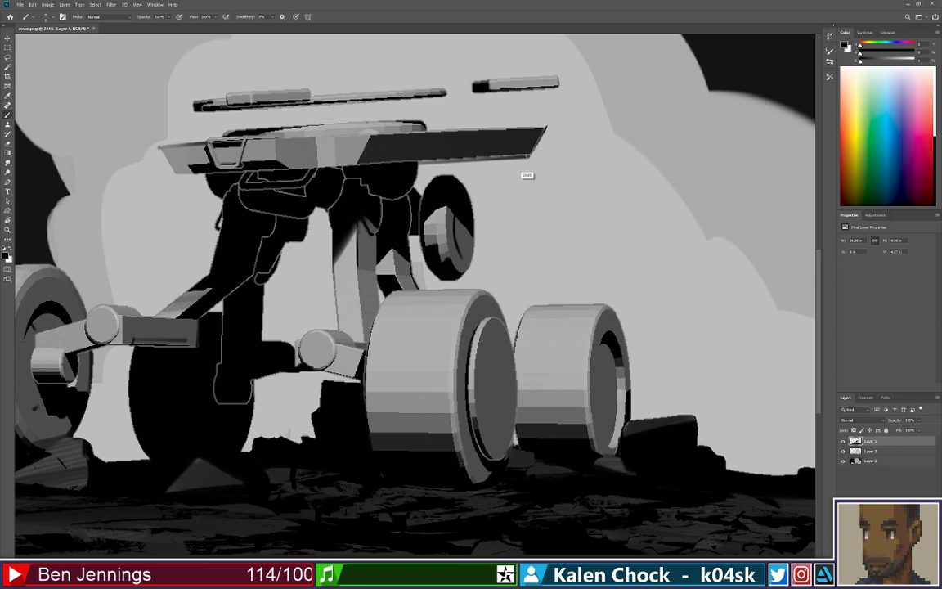
# - Paint straight black shadow strokes along the lower edge of the deck's dark side panel
pyautogui.keyDown('shift'); pyautogui.click(529, 155); pyautogui.keyUp('shift')
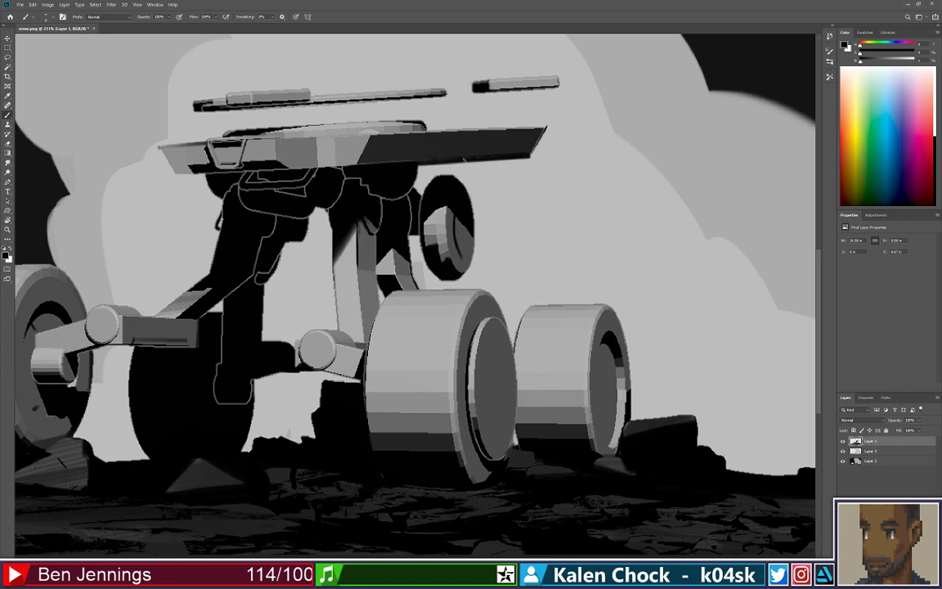
pyautogui.keyDown('shift'); pyautogui.click(309, 150); pyautogui.keyUp('shift')
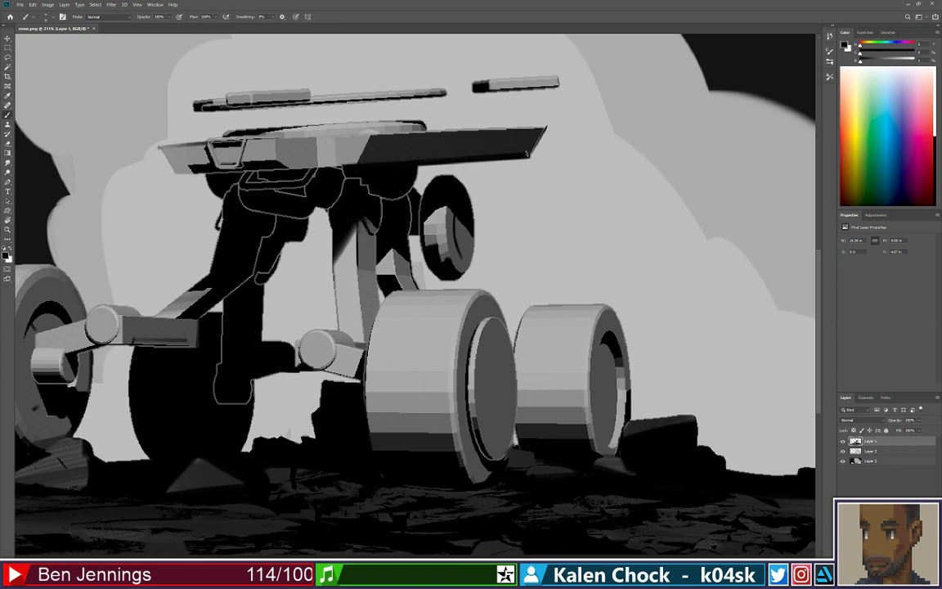
pyautogui.keyDown('shift'); pyautogui.click(477, 139); pyautogui.keyUp('shift')
pyautogui.moveTo(506, 158)
pyautogui.mouseDown()
pyautogui.moveTo(434, 154)
pyautogui.moveTo(475, 138)
pyautogui.mouseUp()
# - Sample the side panel's dark grey and shade the tapered left end of the deck, undoing a stray stroke
pyautogui.keyDown('alt'); pyautogui.click(378, 135); pyautogui.keyUp('alt')
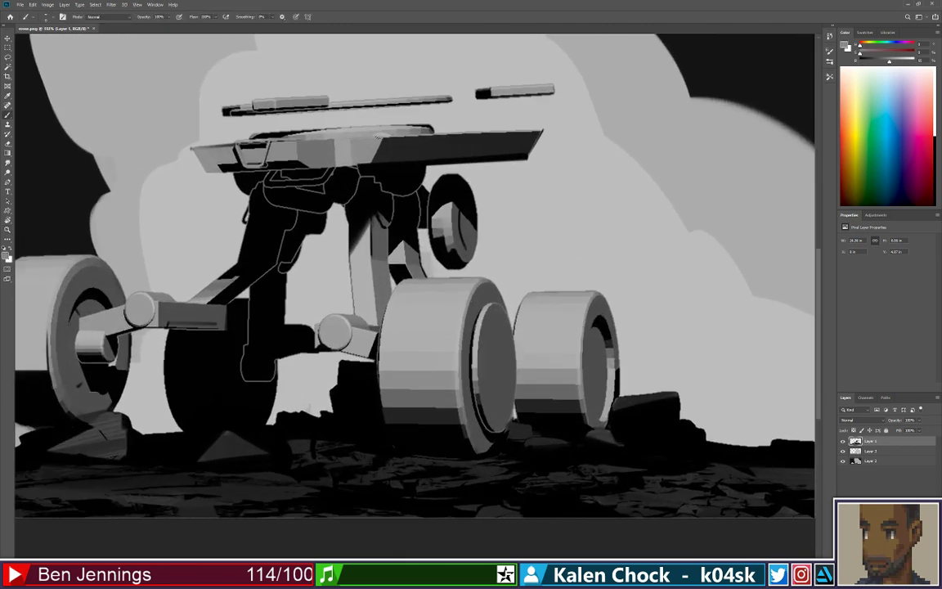
pyautogui.moveTo(385, 191)
pyautogui.mouseDown()
pyautogui.moveTo(395, 158)
pyautogui.moveTo(393, 199)
pyautogui.mouseUp()
pyautogui.hotkey('ctrl', 'z')
pyautogui.keyDown('alt'); pyautogui.click(229, 168); pyautogui.keyUp('alt')
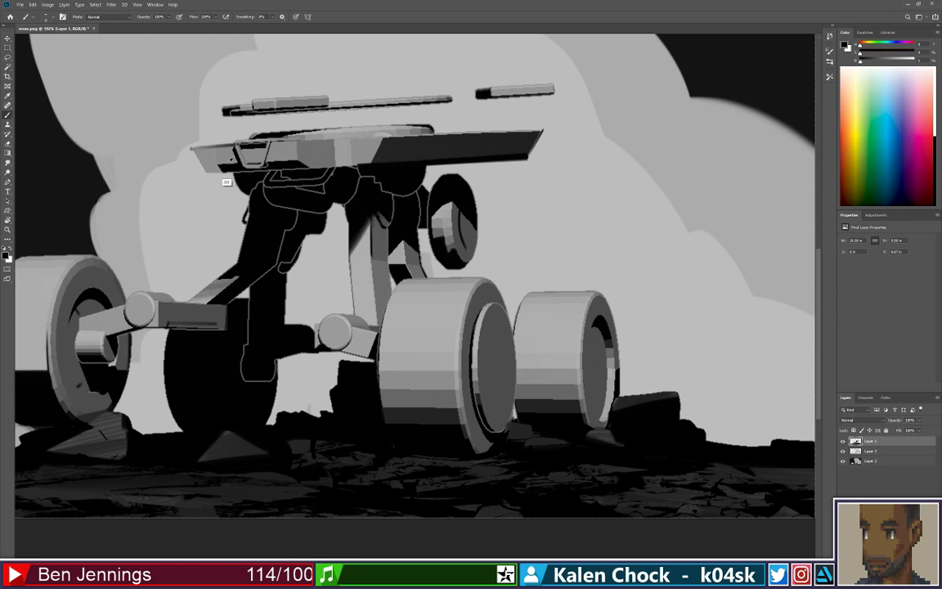
pyautogui.keyDown('alt'); pyautogui.click(403, 140); pyautogui.keyUp('alt')
pyautogui.moveTo(190, 146)
pyautogui.mouseDown()
pyautogui.moveTo(208, 167)
pyautogui.moveTo(225, 160)
pyautogui.mouseUp()
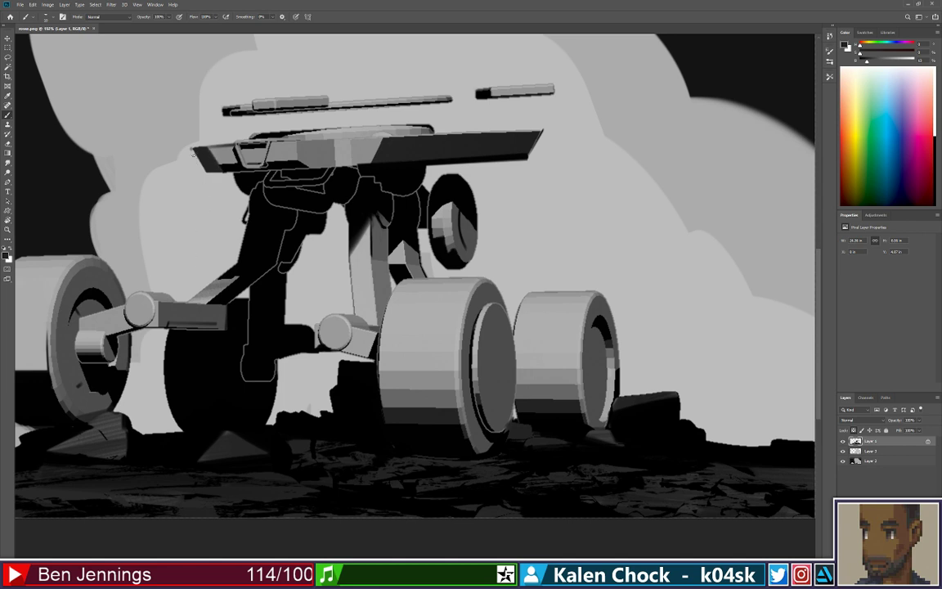
pyautogui.keyDown('alt'); pyautogui.click(204, 171); pyautogui.keyUp('alt')
# - Darken the upper rim of the round plate on the deck and the underside of the thin bar above it
pyautogui.press('e')
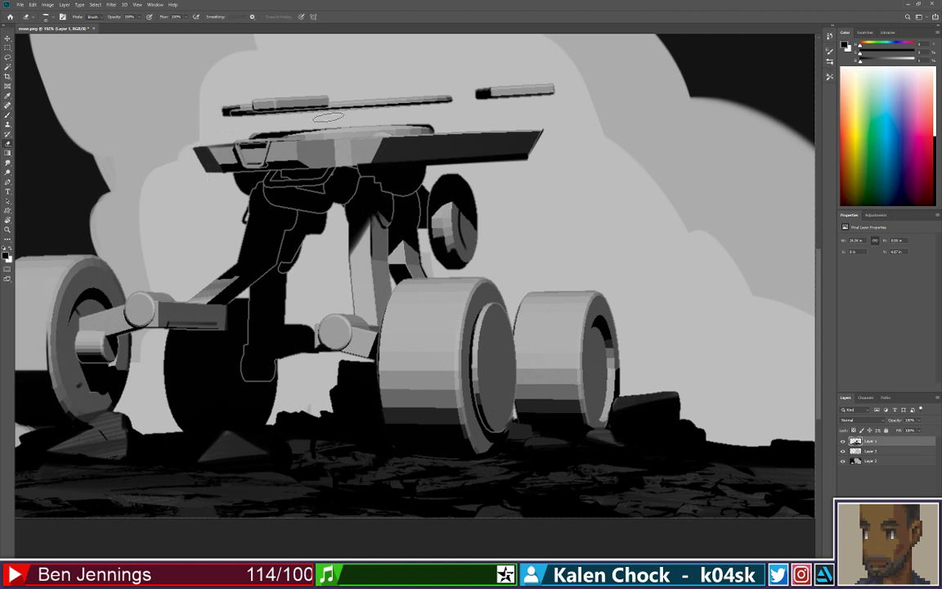
pyautogui.press('b')
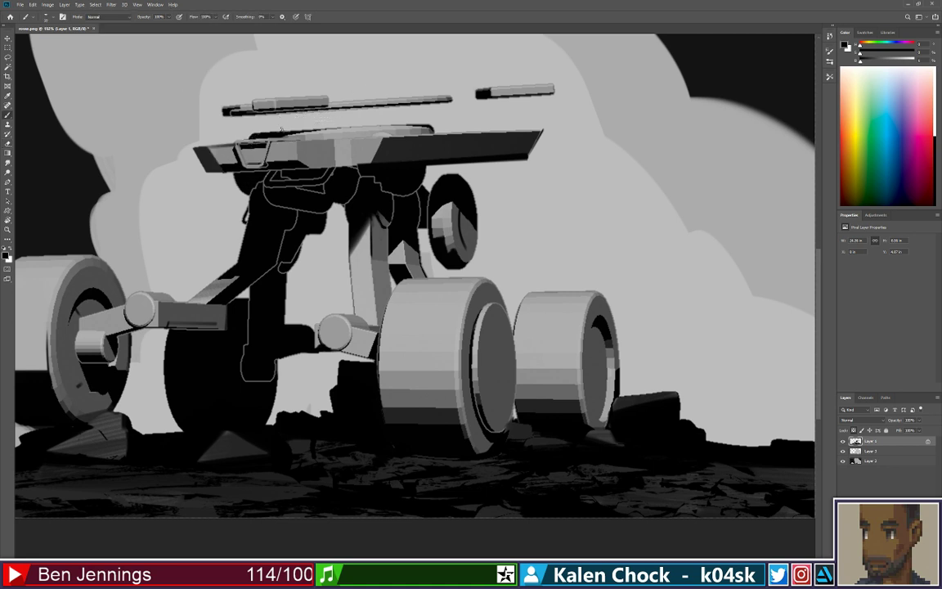
pyautogui.moveTo(282, 130); pyautogui.dragTo(432, 124)
pyautogui.moveTo(246, 119)
pyautogui.mouseDown()
pyautogui.moveTo(376, 100)
pyautogui.moveTo(431, 105)
pyautogui.mouseUp()
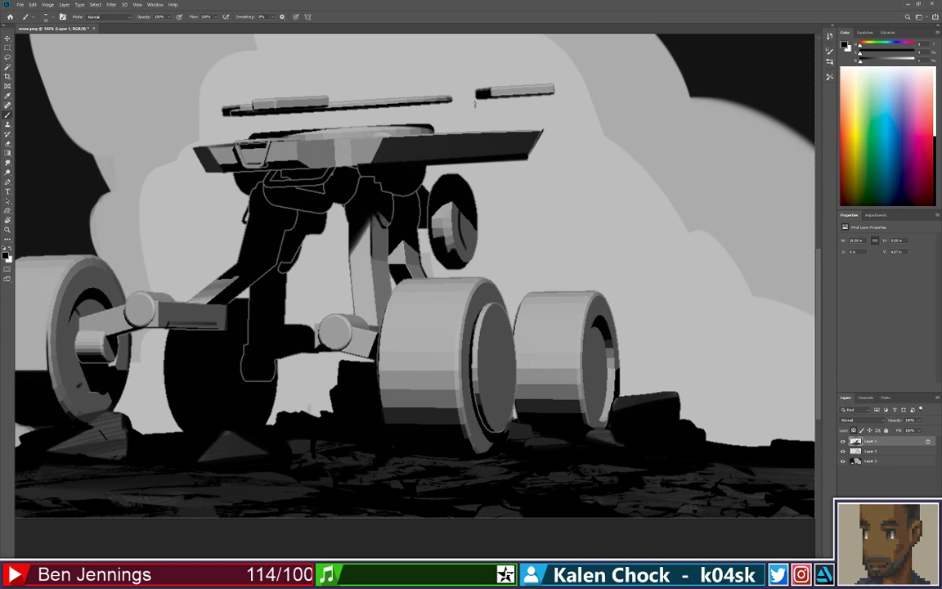
# - Switch to the cloud layer, Layer 3, and sample its light grey to cover the faint mark in the gap between the wheels
pyautogui.press('z')
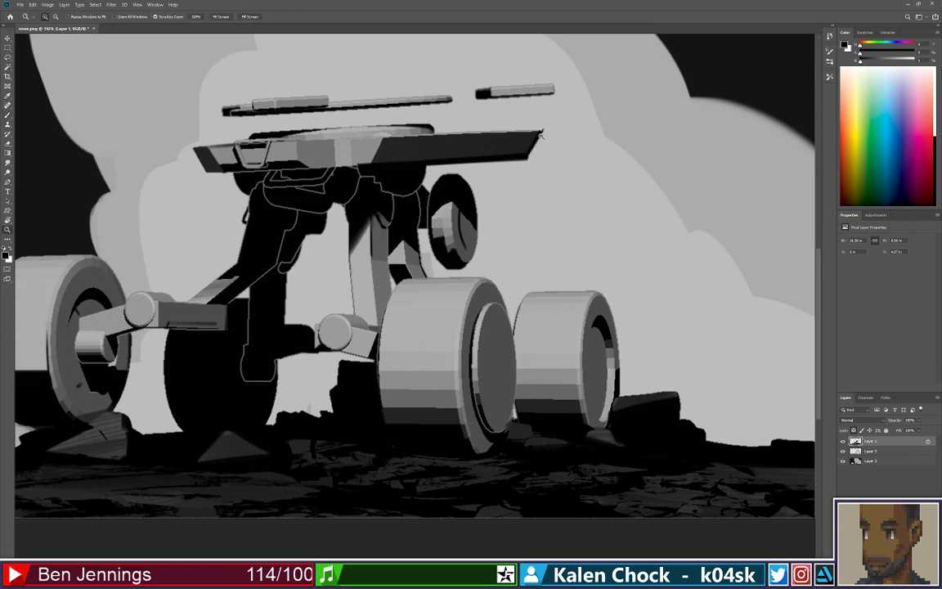
pyautogui.moveTo(534, 161)
pyautogui.mouseDown()
pyautogui.moveTo(486, 161)
pyautogui.moveTo(498, 143)
pyautogui.mouseUp()
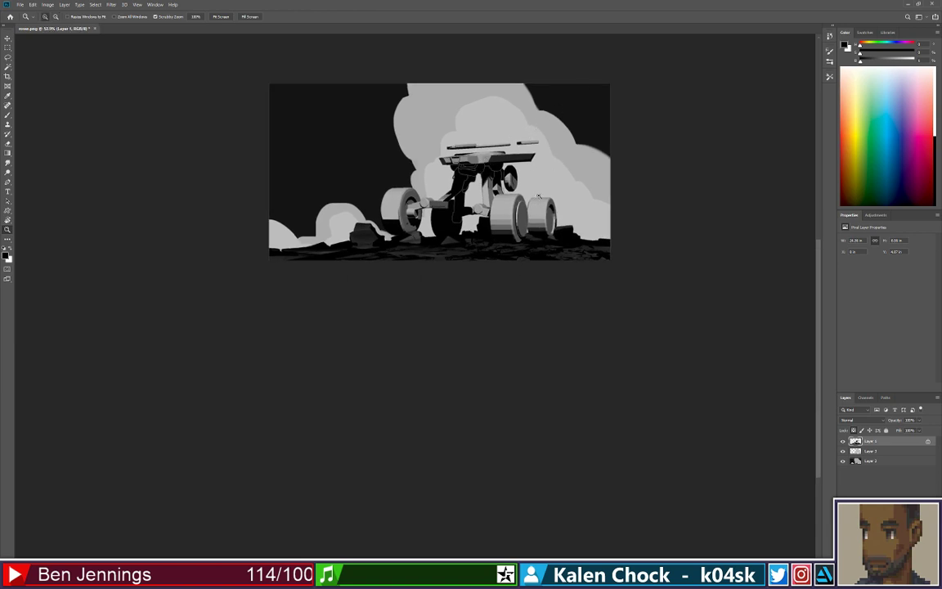
pyautogui.moveTo(568, 207); pyautogui.dragTo(579, 208)
pyautogui.moveTo(552, 84); pyautogui.dragTo(560, 220)
pyautogui.moveTo(411, 300); pyautogui.dragTo(467, 300)
pyautogui.moveTo(703, 509); pyautogui.dragTo(480, 250)
pyautogui.press('e')
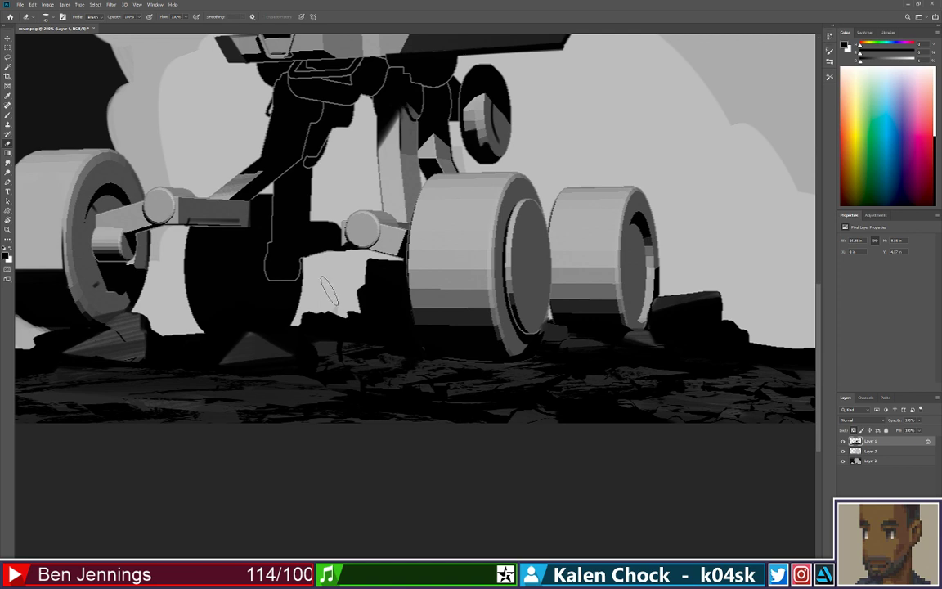
pyautogui.press('v')
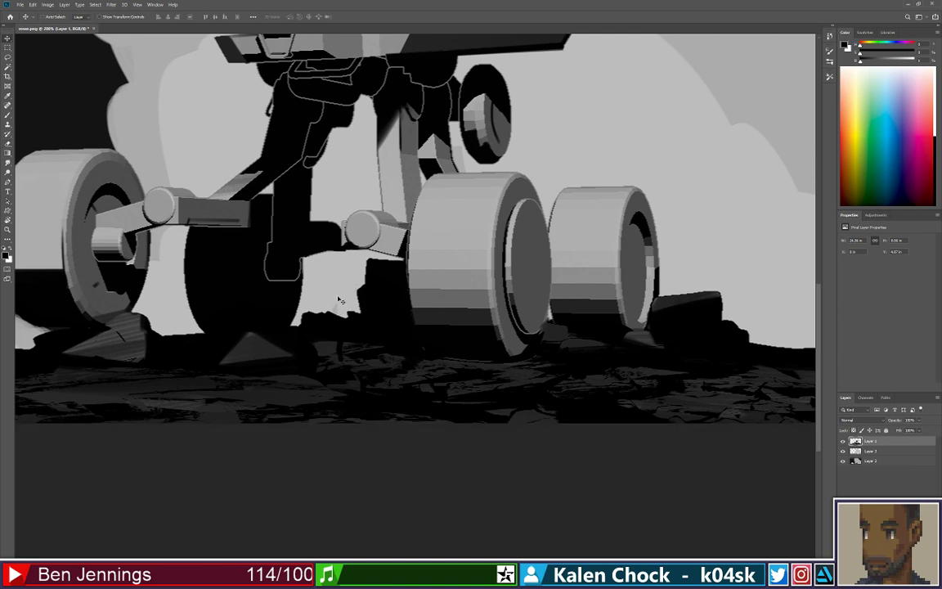
pyautogui.press('e')
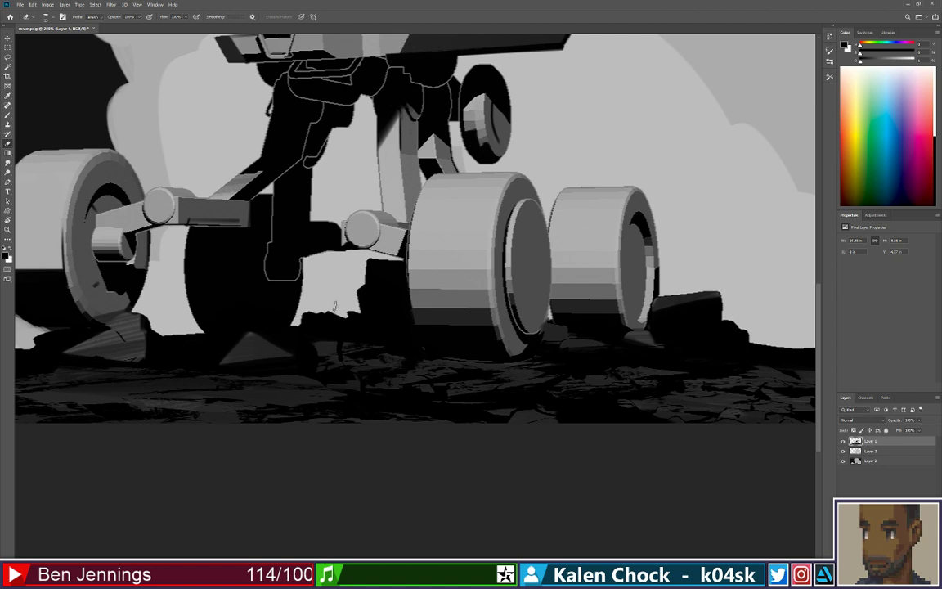
pyautogui.press('v')
pyautogui.keyDown('ctrl'); pyautogui.click(345, 297); pyautogui.keyUp('ctrl')
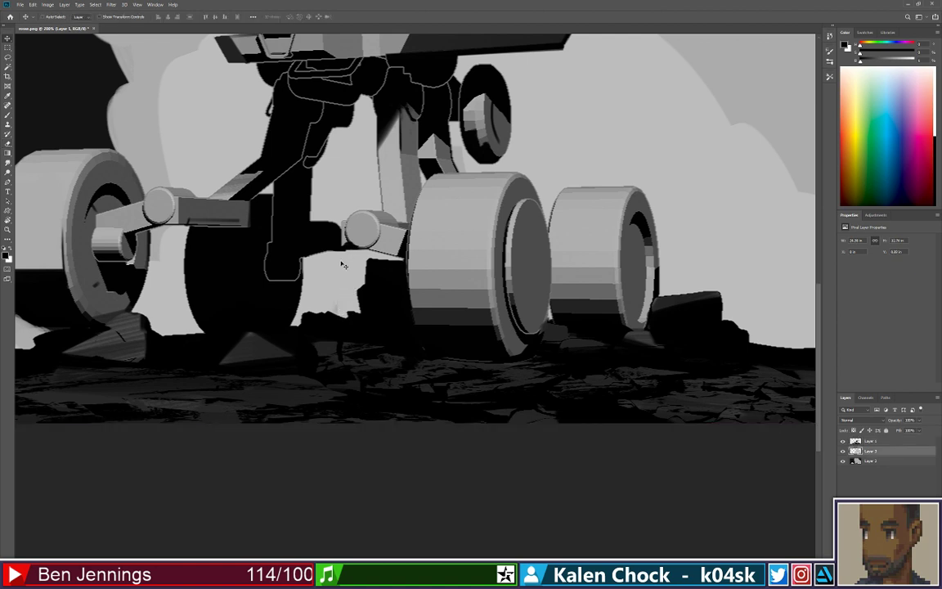
pyautogui.press('b')
pyautogui.keyDown('alt'); pyautogui.click(340, 301); pyautogui.keyUp('alt')
pyautogui.keyDown('alt'); pyautogui.click(318, 308); pyautogui.keyUp('alt')
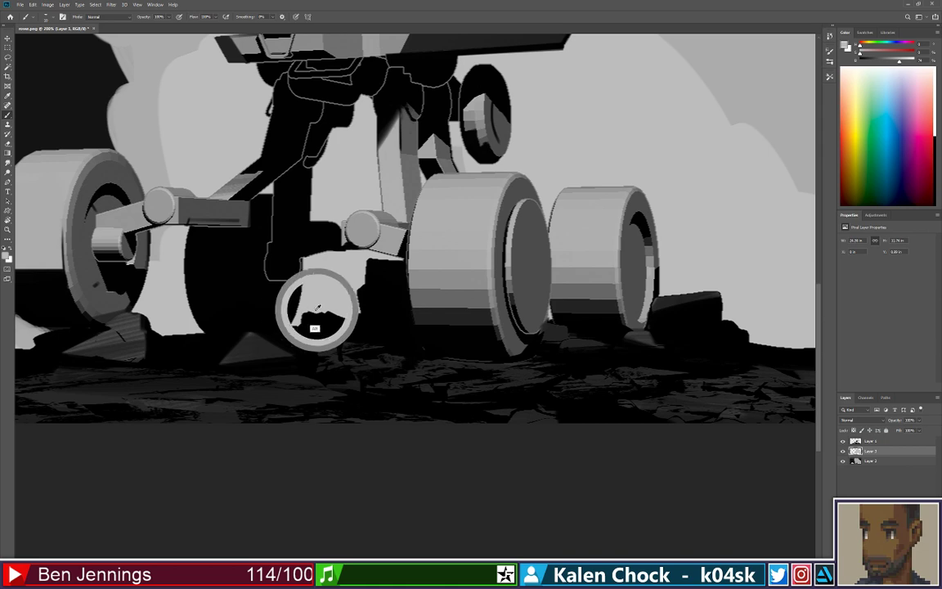
# - Select Layer 1 and paint the lower treads of the large front wheel and the rightmost wheel solid black
pyautogui.moveTo(530, 304); pyautogui.dragTo(393, 273)
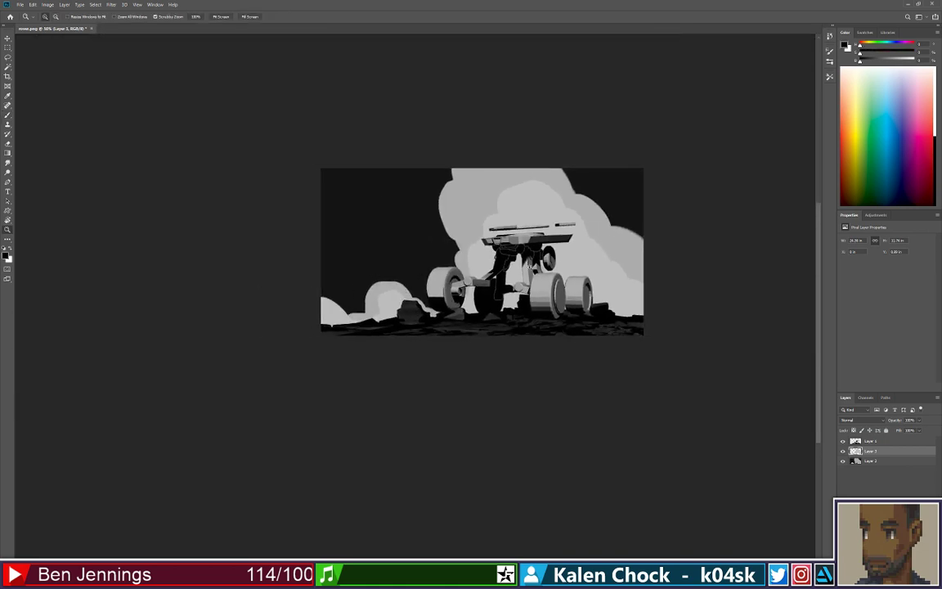
pyautogui.click(539, 306)
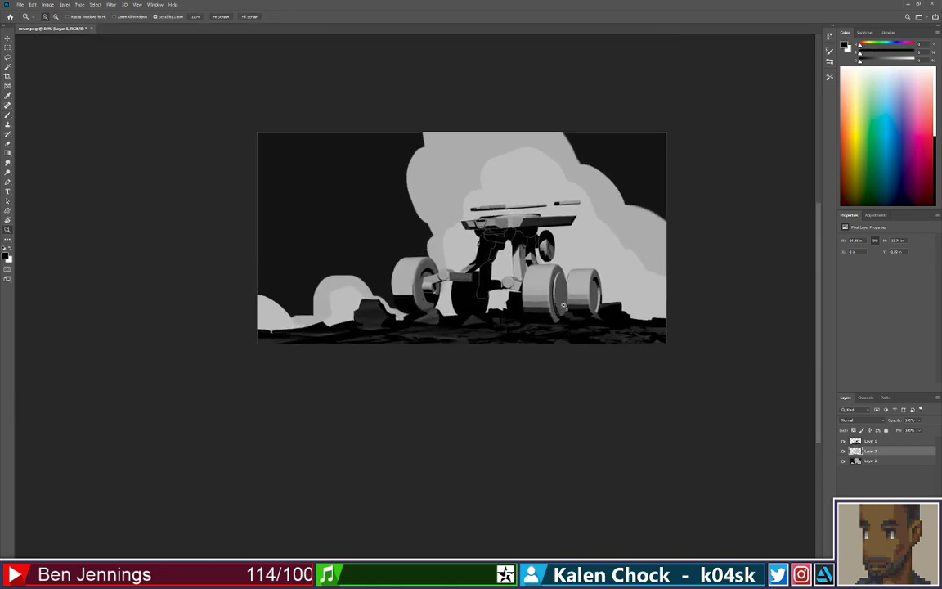
pyautogui.click(536, 327)
pyautogui.click(536, 358)
pyautogui.moveTo(574, 446); pyautogui.dragTo(474, 323)
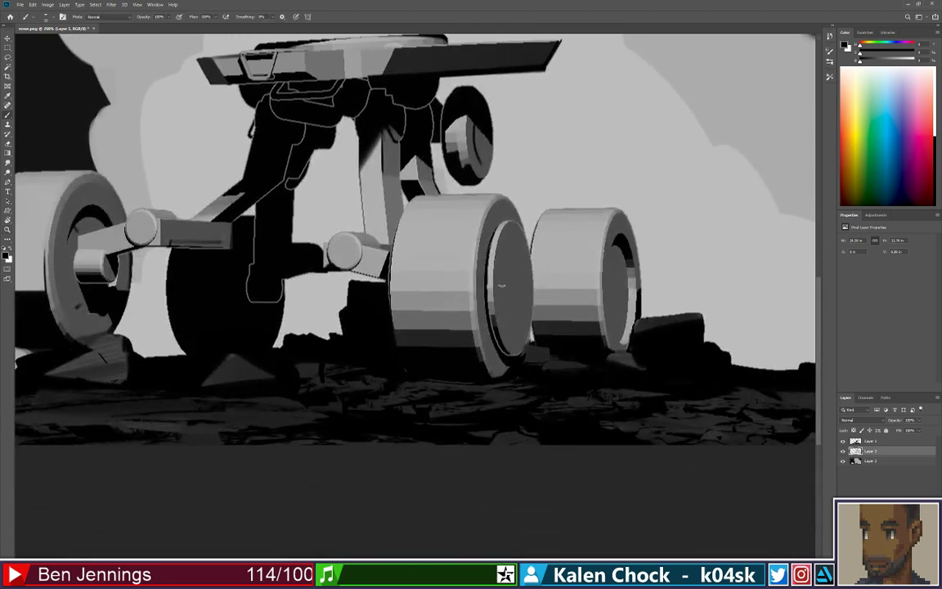
pyautogui.click(866, 442)
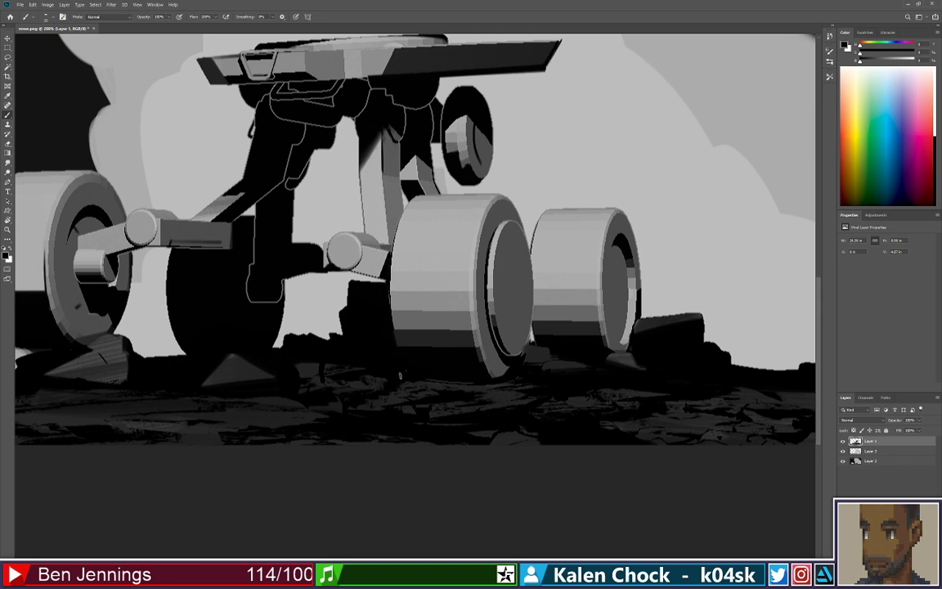
pyautogui.moveTo(390, 346)
pyautogui.mouseDown()
pyautogui.moveTo(389, 333)
pyautogui.moveTo(412, 332)
pyautogui.mouseUp()
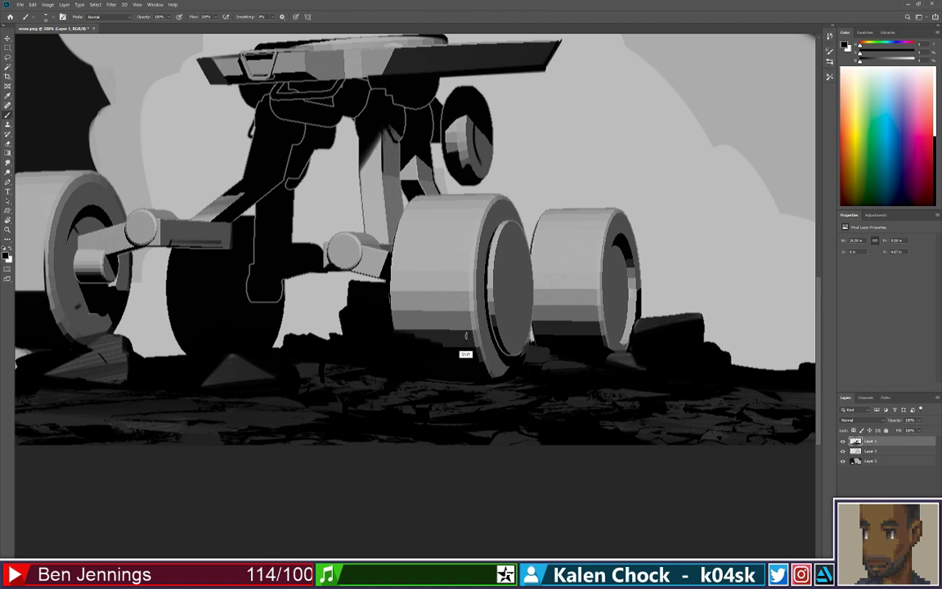
pyautogui.keyDown('shift'); pyautogui.click(471, 332); pyautogui.keyUp('shift')
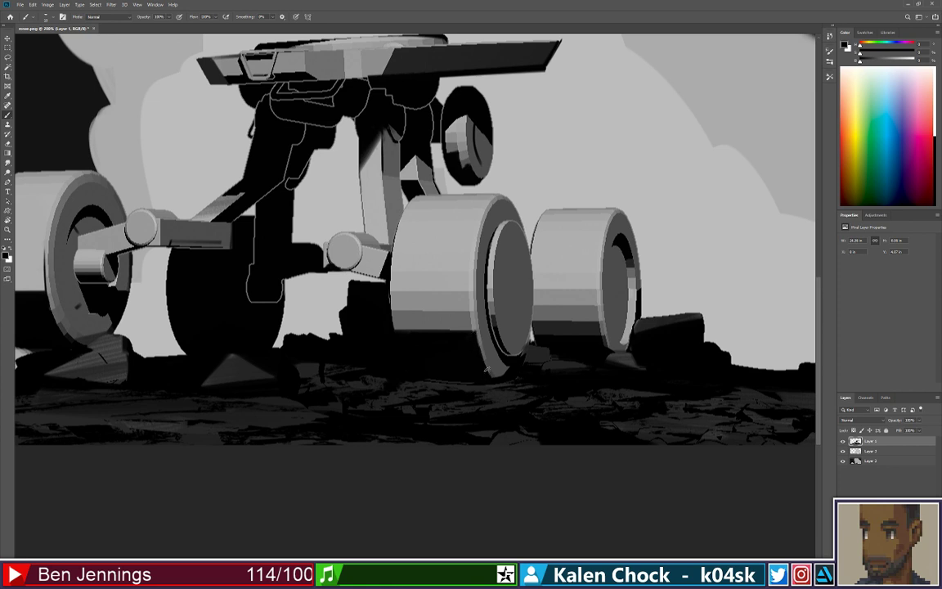
pyautogui.moveTo(537, 328); pyautogui.dragTo(587, 328)
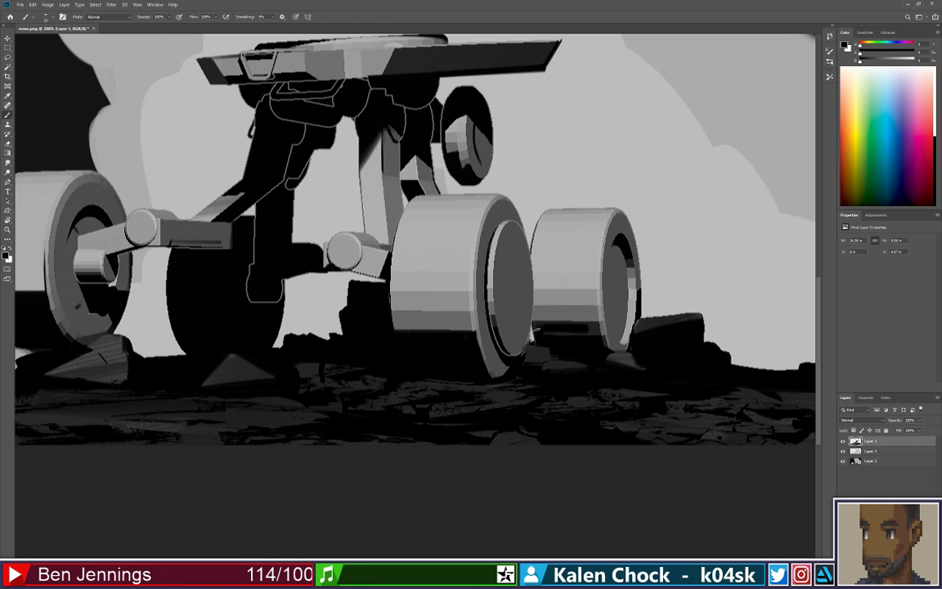
pyautogui.moveTo(547, 330); pyautogui.dragTo(590, 333)
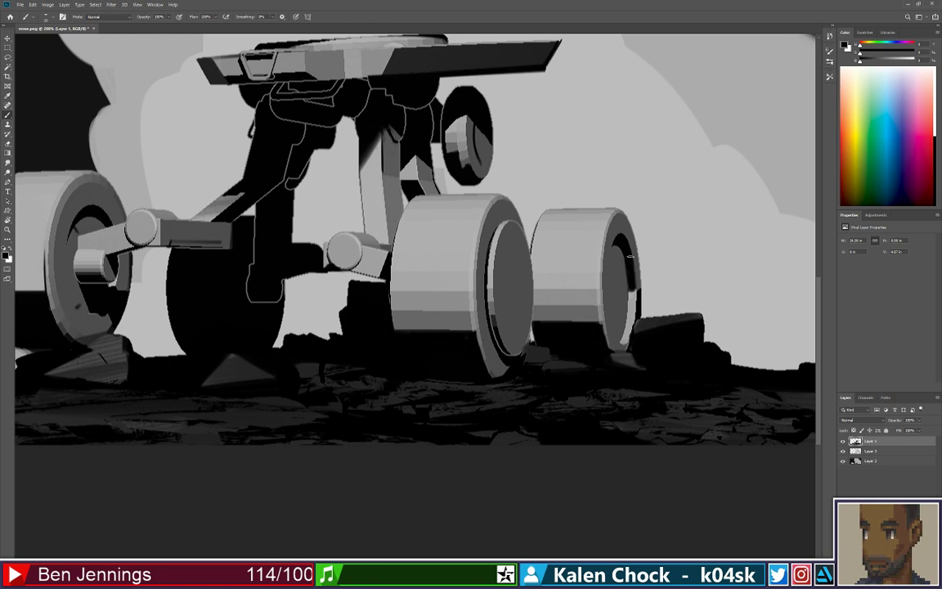
# - Lock Layer 1's transparent pixels and clean up the rightmost wheel's inner rim shadow with sampled dark tones
pyautogui.keyDown('alt'); pyautogui.click(621, 285); pyautogui.keyUp('alt')
pyautogui.keyDown('alt'); pyautogui.click(627, 255); pyautogui.keyUp('alt')
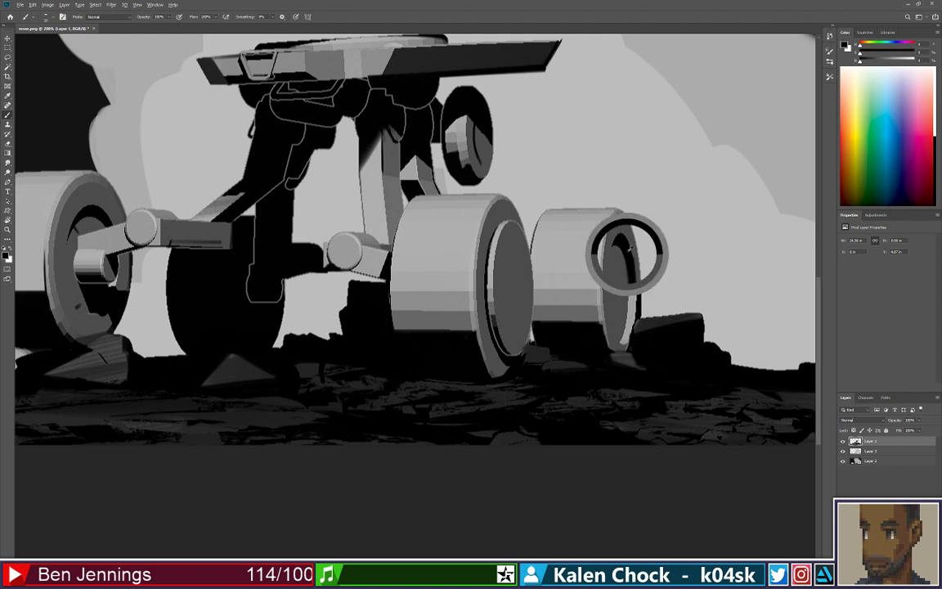
pyautogui.keyDown('alt'); pyautogui.click(634, 256); pyautogui.keyUp('alt')
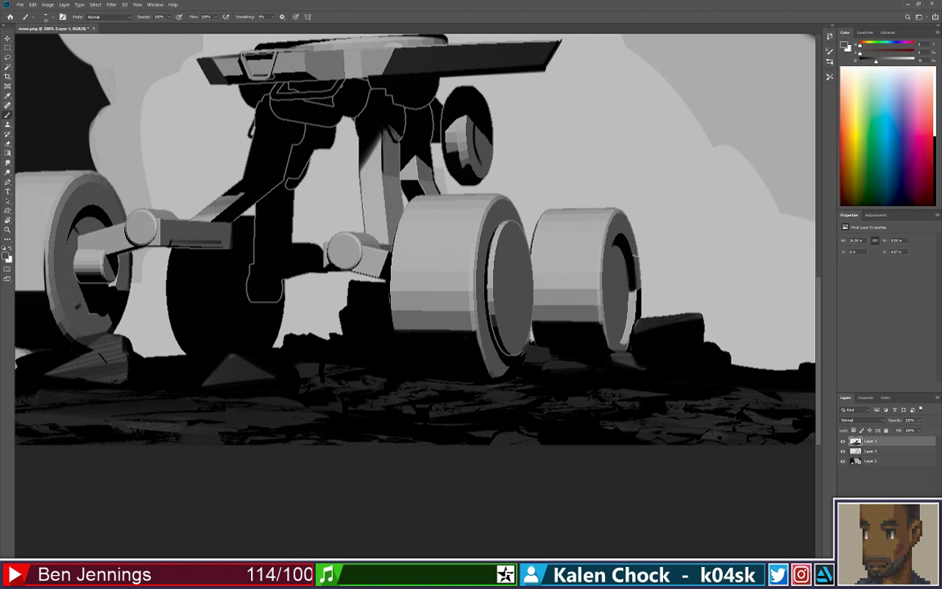
pyautogui.press('/')
pyautogui.keyDown('alt'); pyautogui.click(632, 316); pyautogui.keyUp('alt')
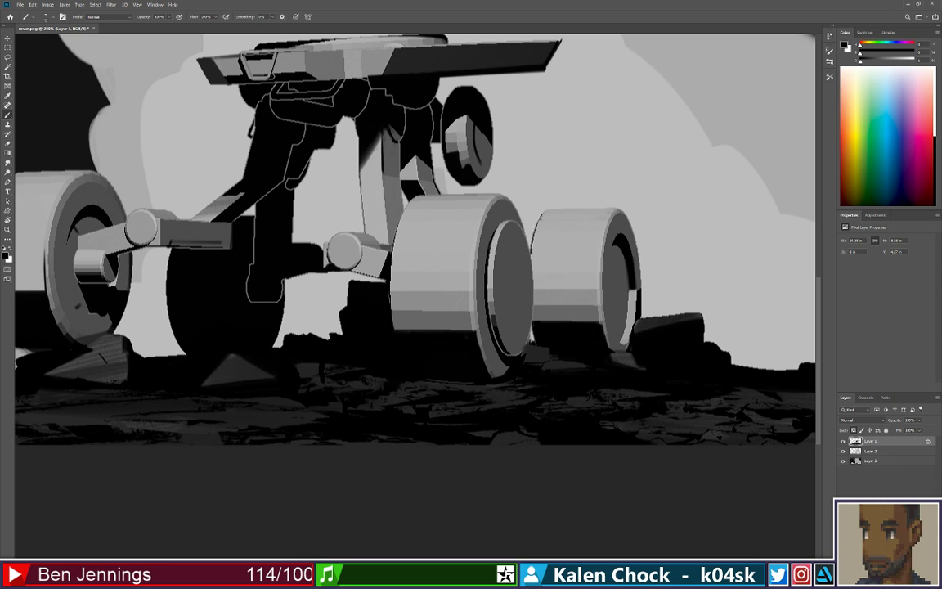
pyautogui.hotkey('ctrl', 'z')
# - Draw thin black contour lines along the outer edges of the rightmost wheel and the large front wheel, undoing a stray stroke
pyautogui.moveTo(531, 247); pyautogui.dragTo(550, 209)
pyautogui.hotkey('ctrl', 'z')
pyautogui.keyDown('shift'); pyautogui.click(547, 209); pyautogui.keyUp('shift')
pyautogui.moveTo(636, 247); pyautogui.dragTo(641, 286)
pyautogui.moveTo(413, 196); pyautogui.dragTo(392, 270)
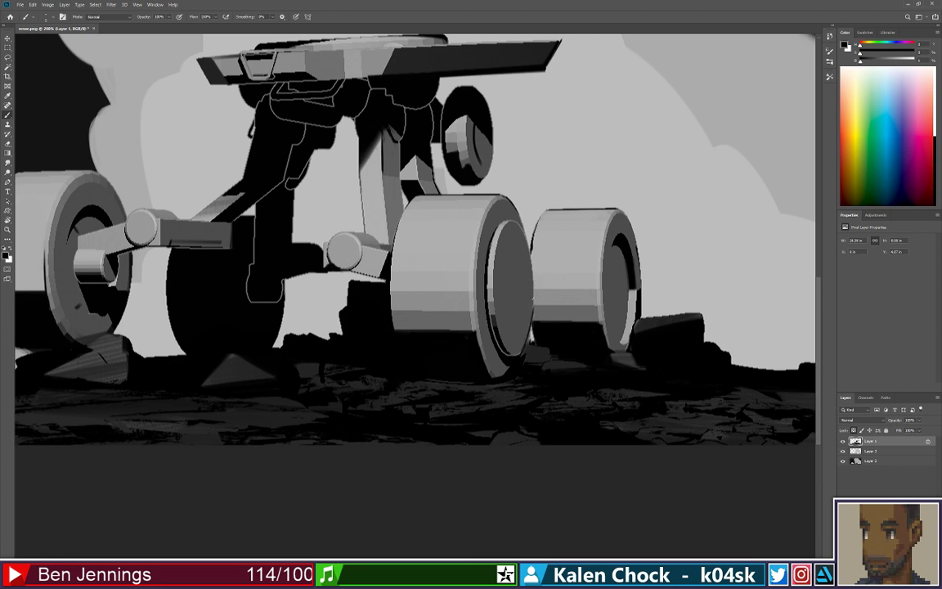
# - Draw a straight black contact line between the leftmost wheel's axle hub and its arm, undoing the failed strokes
pyautogui.moveTo(541, 257); pyautogui.dragTo(468, 270)
pyautogui.moveTo(377, 229); pyautogui.dragTo(513, 244)
pyautogui.moveTo(415, 253); pyautogui.dragTo(536, 245)
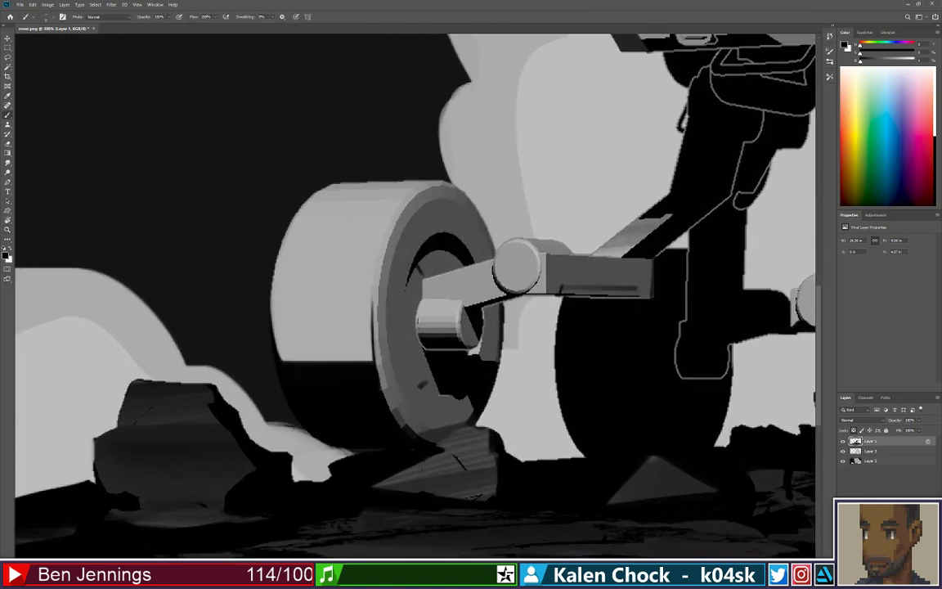
pyautogui.moveTo(422, 295)
pyautogui.mouseDown()
pyautogui.moveTo(416, 323)
pyautogui.moveTo(424, 351)
pyautogui.mouseUp()
pyautogui.hotkey('ctrl', 'z')
pyautogui.moveTo(422, 296); pyautogui.dragTo(424, 350)
pyautogui.hotkey('ctrl', 'z')
pyautogui.moveTo(423, 279)
pyautogui.mouseDown()
pyautogui.moveTo(424, 303)
pyautogui.moveTo(467, 318)
pyautogui.mouseUp()
pyautogui.hotkey('ctrl', 'z')
pyautogui.hotkey('ctrl', 'z')
pyautogui.hotkey('ctrl', 'z')
pyautogui.keyDown('shift'); pyautogui.click(421, 299); pyautogui.keyUp('shift')
pyautogui.keyDown('shift'); pyautogui.click(464, 300); pyautogui.keyUp('shift')
# - Add black edge lines around the leftmost arm's round joint and along the recess and underside of its horizontal beam
pyautogui.moveTo(493, 260)
pyautogui.mouseDown()
pyautogui.moveTo(423, 280)
pyautogui.moveTo(380, 268)
pyautogui.mouseUp()
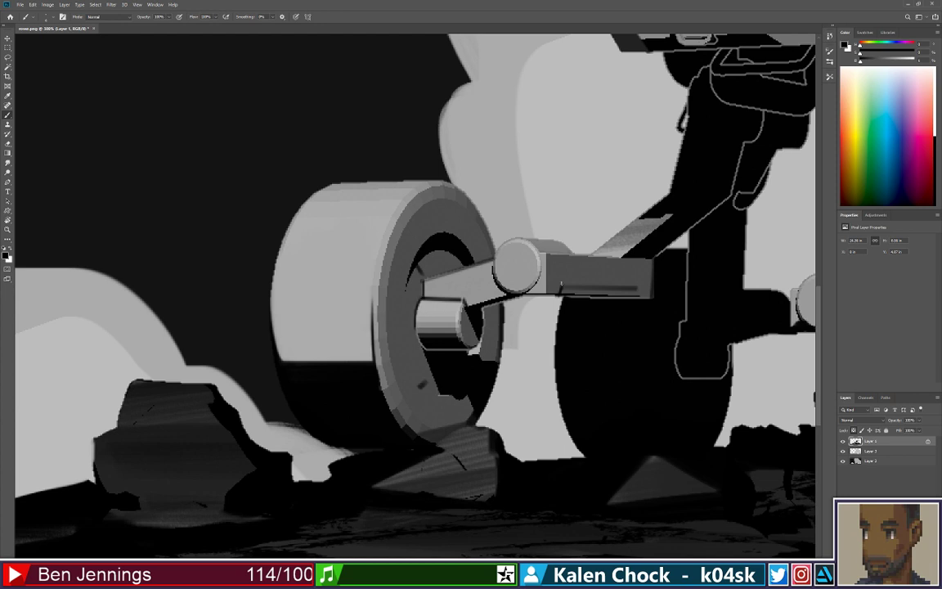
pyautogui.moveTo(575, 262); pyautogui.dragTo(493, 280)
pyautogui.moveTo(555, 304); pyautogui.dragTo(559, 313)
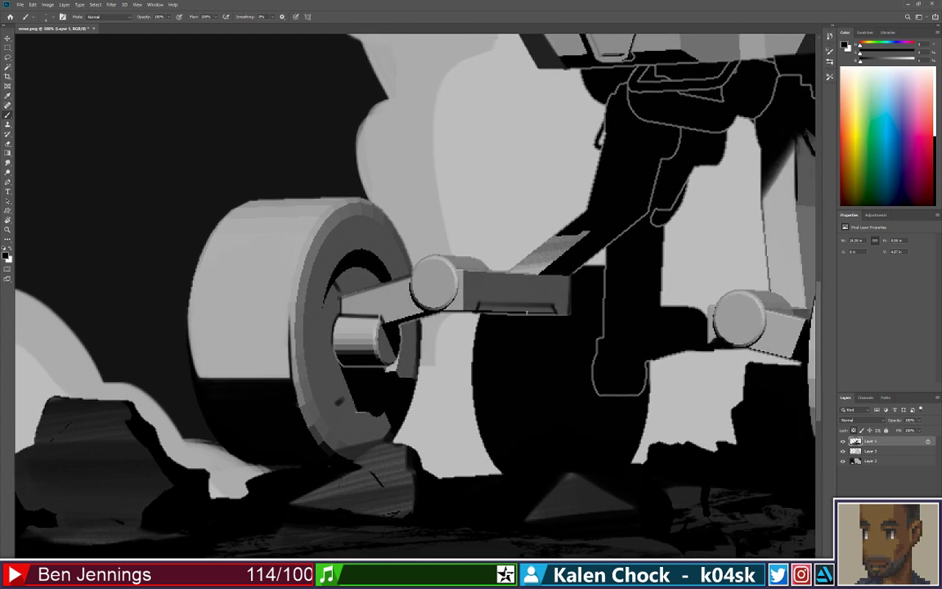
pyautogui.moveTo(437, 311); pyautogui.dragTo(549, 314)
pyautogui.keyDown('shift'); pyautogui.click(476, 257); pyautogui.keyUp('shift')
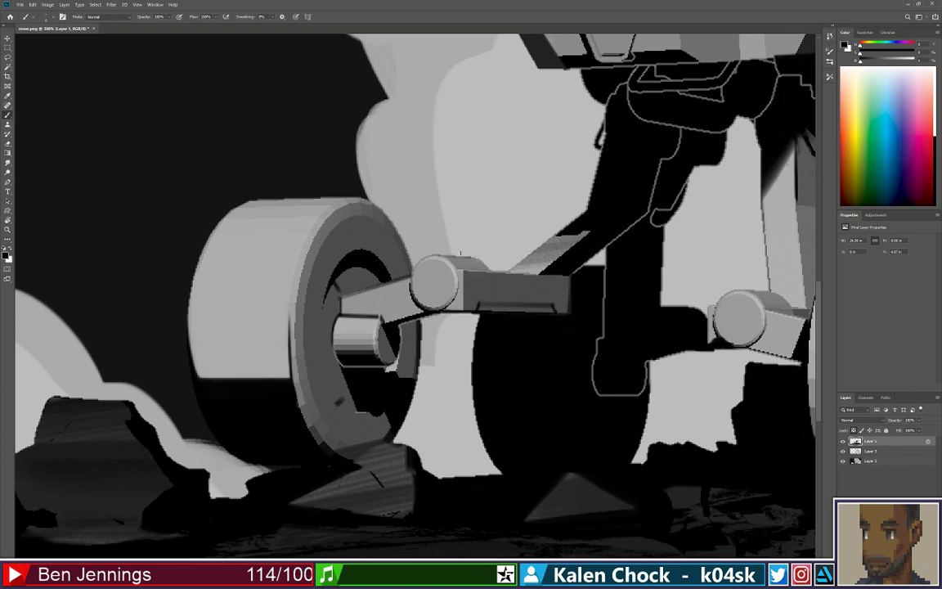
# - Add thin black edge lines along the top of the leftmost arm's round joint and the vertical fold of the light leg strut
pyautogui.keyDown('shift'); pyautogui.click(432, 254); pyautogui.keyUp('shift')
pyautogui.moveTo(644, 279); pyautogui.dragTo(420, 313)
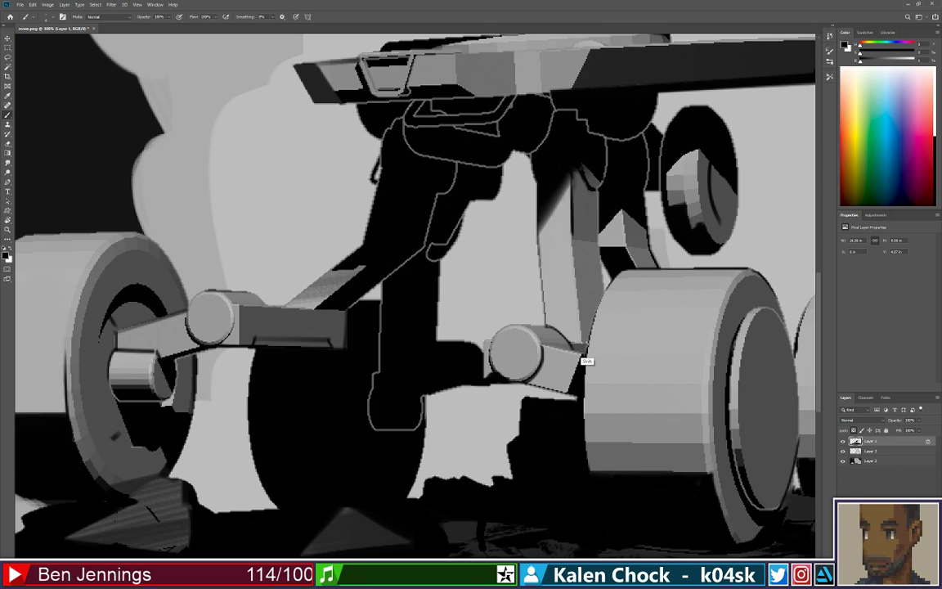
pyautogui.click(580, 341)
pyautogui.keyDown('shift'); pyautogui.click(571, 237); pyautogui.keyUp('shift')
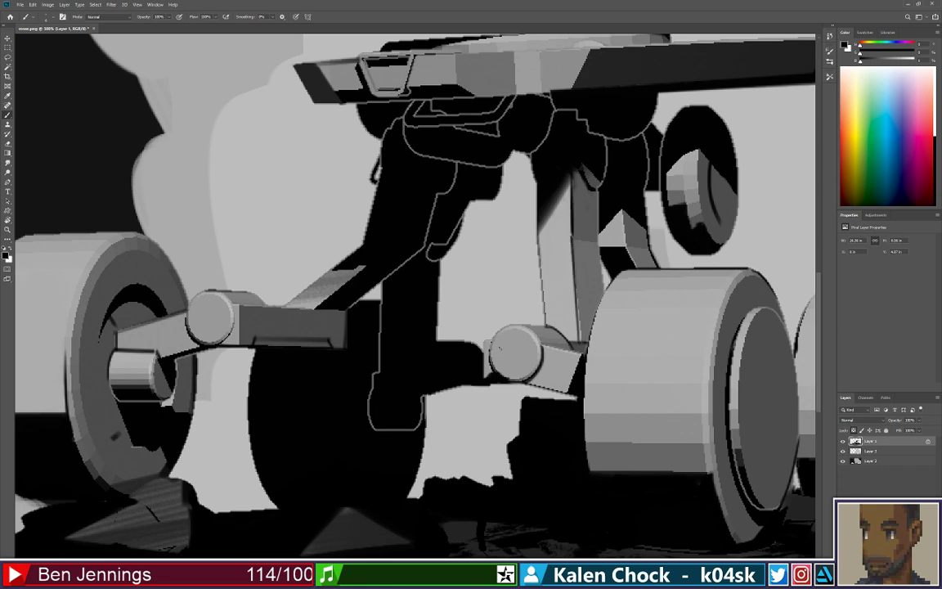
# - Choose a different custom shape for the Custom Shape tool and dismiss the fixed-size shape dialog
pyautogui.press('z')
pyautogui.moveTo(433, 358); pyautogui.dragTo(365, 360)
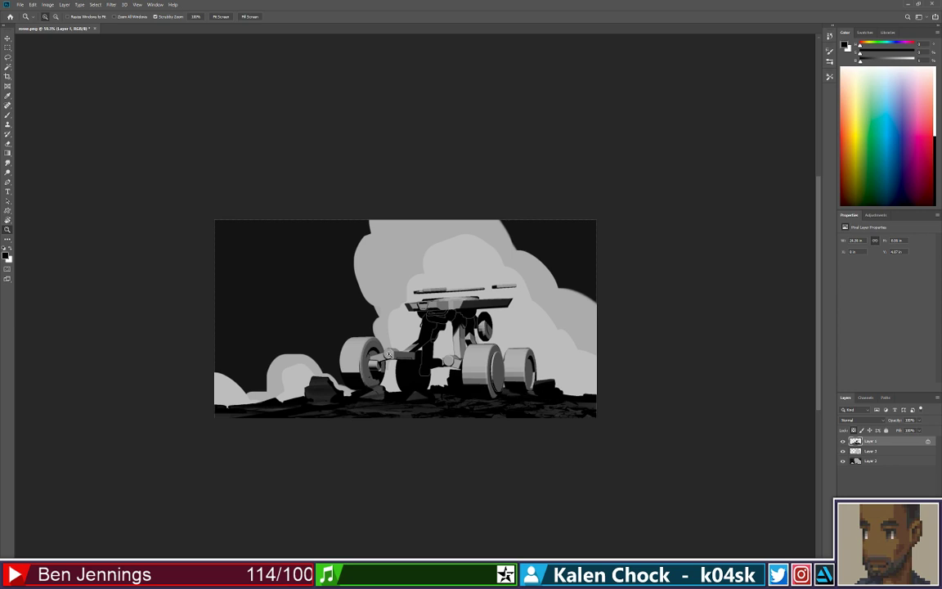
pyautogui.press('u')
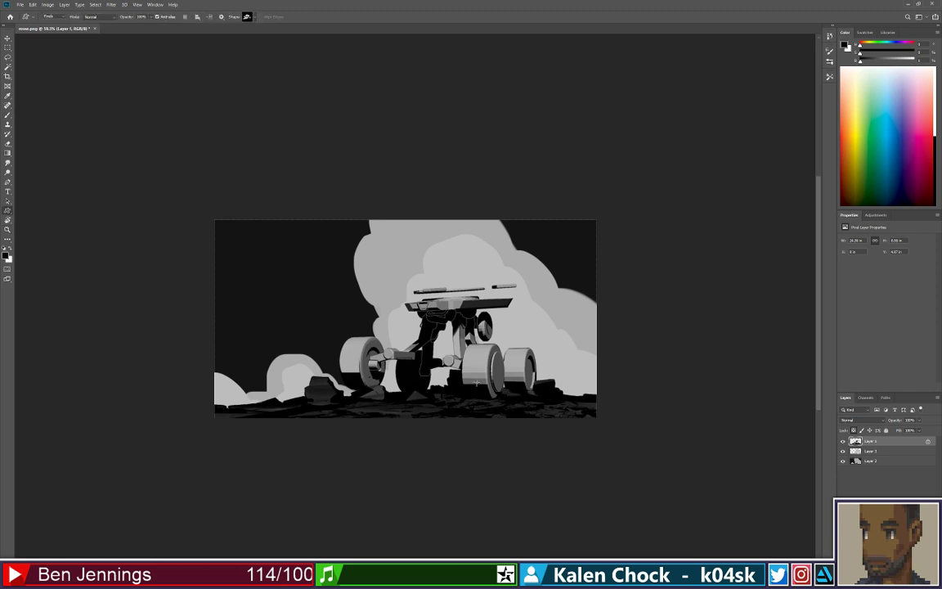
pyautogui.rightClick(477, 382)
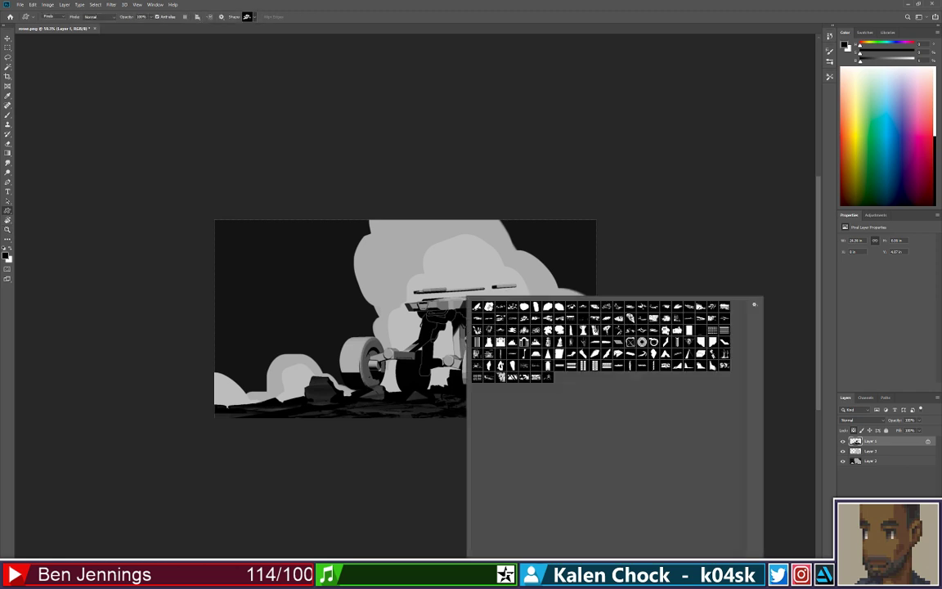
pyautogui.click(397, 440)
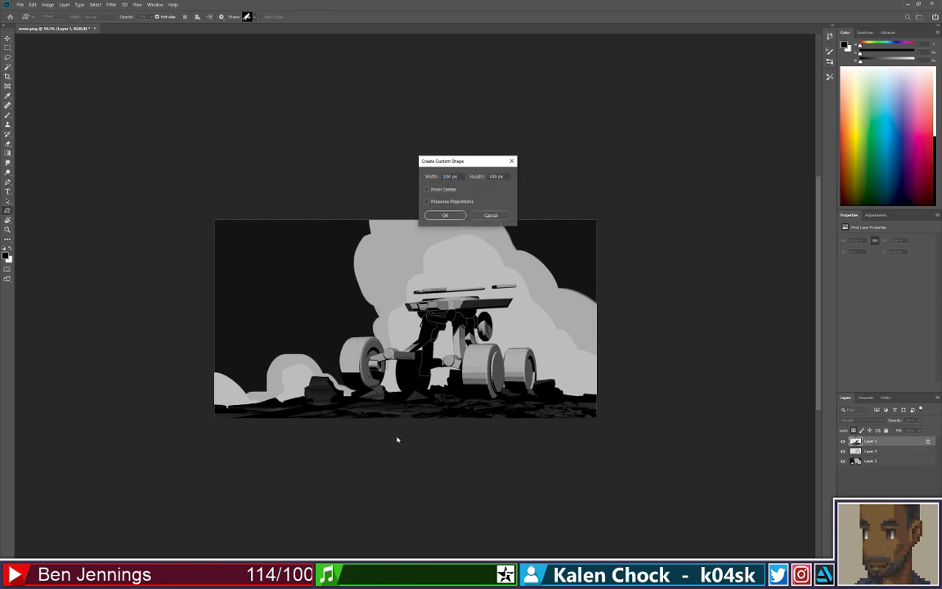
pyautogui.click(488, 215)
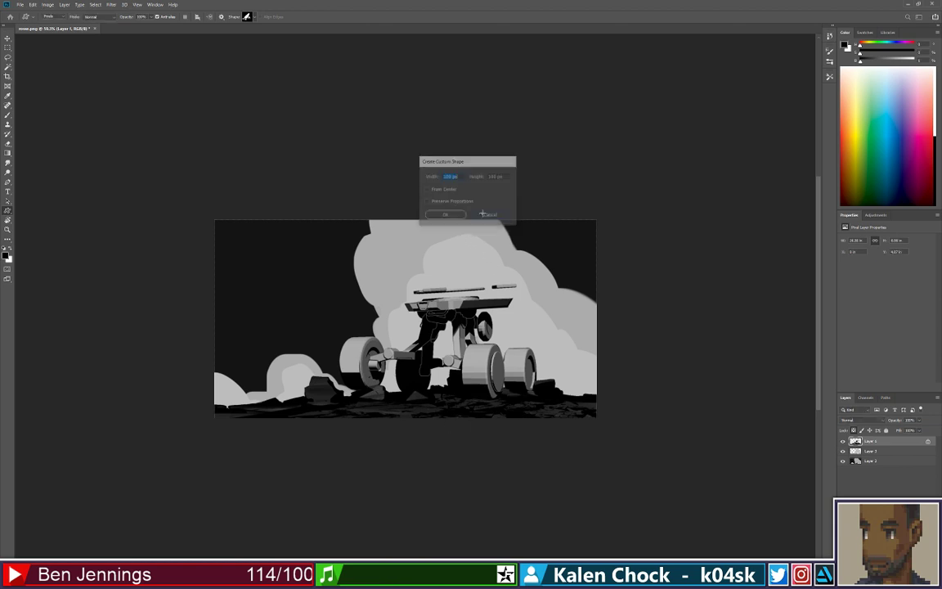
# - Lay a custom shape in a sampled dark grey over the foreground ground beneath the rover
pyautogui.keyDown('alt'); pyautogui.click(426, 408); pyautogui.keyUp('alt')
pyautogui.moveTo(518, 405); pyautogui.dragTo(388, 420)
pyautogui.keyDown('alt'); pyautogui.click(474, 407); pyautogui.keyUp('alt')
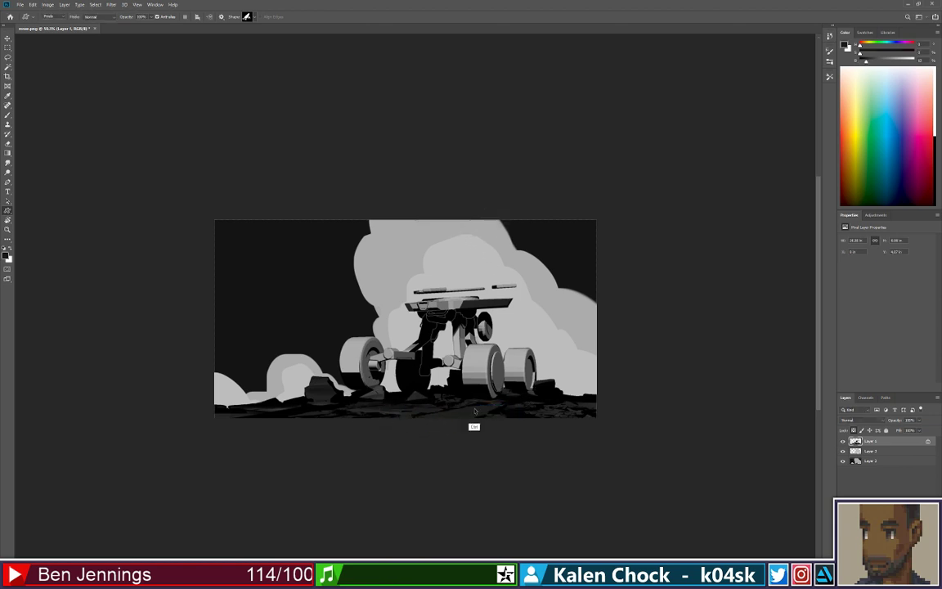
# - Try to lay further custom shapes in sampled dark tones across the ground beneath the front wheels
pyautogui.keyDown('alt'); pyautogui.click(418, 404); pyautogui.keyUp('alt')
pyautogui.keyDown('alt'); pyautogui.click(418, 408); pyautogui.keyUp('alt')
pyautogui.moveTo(503, 406); pyautogui.dragTo(407, 422)
pyautogui.hotkey('ctrl', 'z')
pyautogui.moveTo(494, 404); pyautogui.dragTo(401, 428)
pyautogui.hotkey('ctrl', 'z')
# - Cover the noisy ground texture beneath the rover with several broad custom shapes in sampled black and dark grey
pyautogui.keyDown('alt'); pyautogui.click(399, 413); pyautogui.keyUp('alt')
pyautogui.keyDown('alt'); pyautogui.click(451, 412); pyautogui.keyUp('alt')
pyautogui.keyDown('alt'); pyautogui.click(512, 408); pyautogui.keyUp('alt')
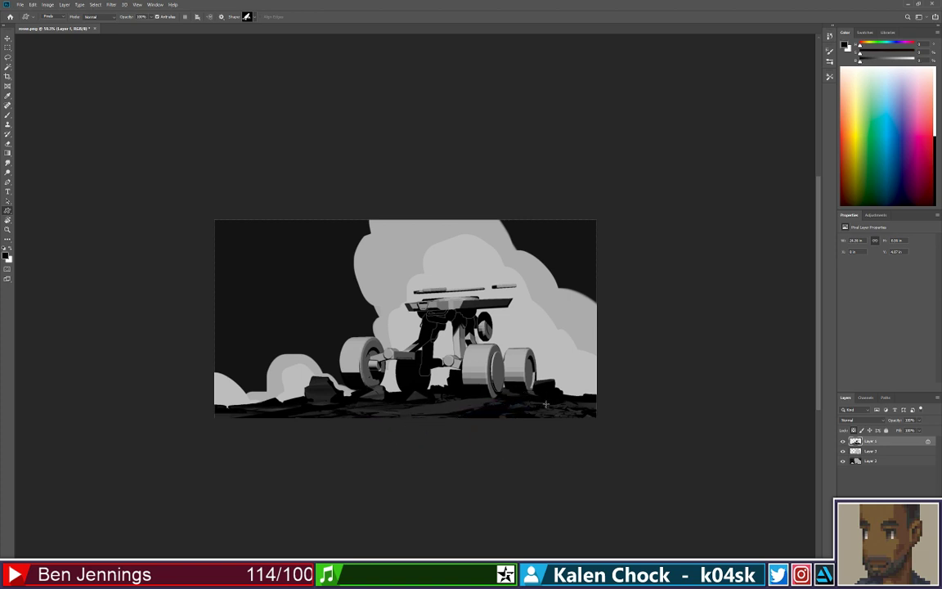
pyautogui.keyDown('alt'); pyautogui.click(426, 415); pyautogui.keyUp('alt')
pyautogui.moveTo(426, 417); pyautogui.dragTo(564, 408)
pyautogui.moveTo(409, 425); pyautogui.dragTo(534, 413)
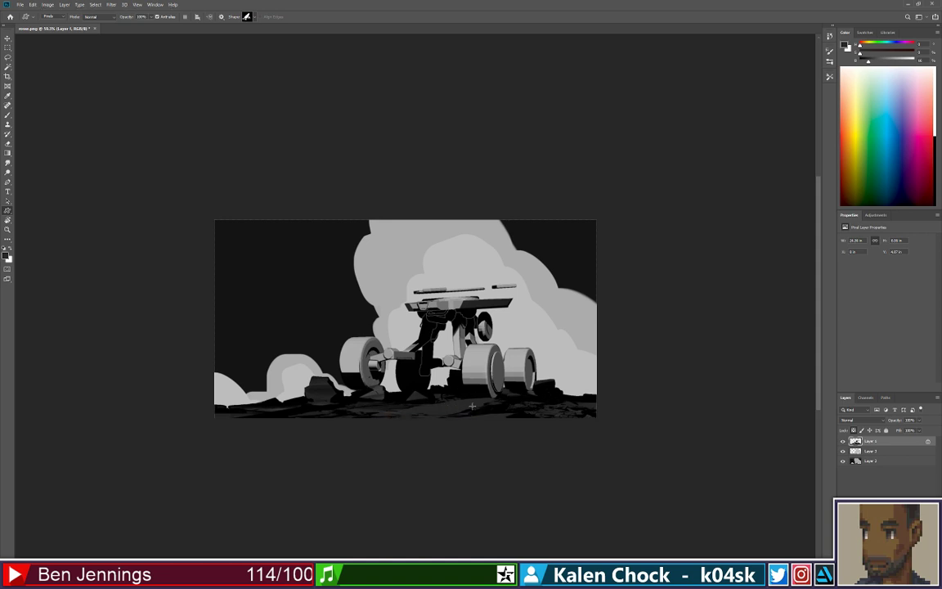
pyautogui.moveTo(419, 426); pyautogui.dragTo(490, 409)
# - Try to extend a sampled dark custom shape across the ground below the leftmost wheel
pyautogui.keyDown('alt'); pyautogui.click(379, 409); pyautogui.keyUp('alt')
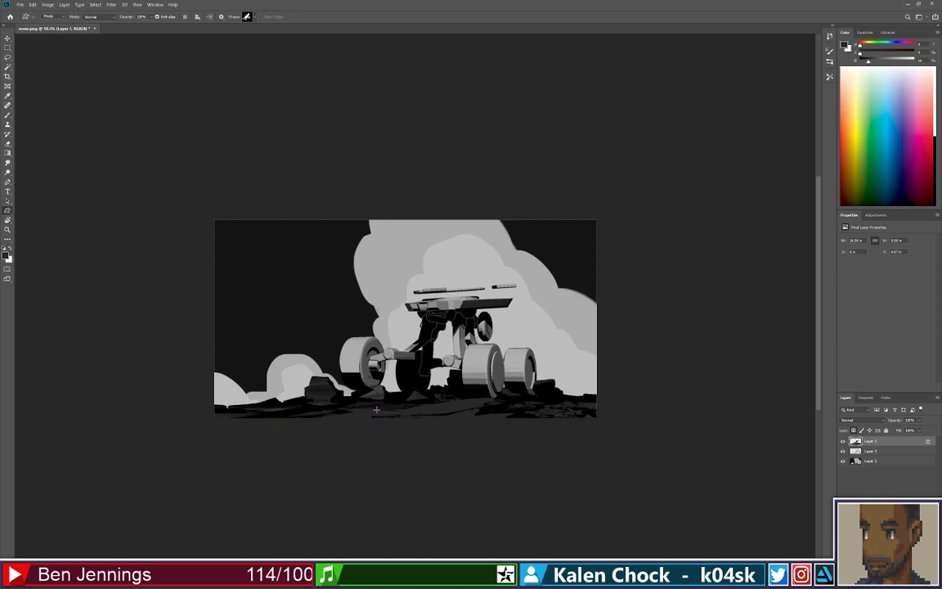
pyautogui.moveTo(390, 413)
pyautogui.mouseDown()
pyautogui.moveTo(298, 419)
pyautogui.moveTo(417, 419)
pyautogui.moveTo(299, 415)
pyautogui.mouseUp()
pyautogui.hotkey('ctrl', 'z')
# - Touch up the foreground ground with the Brush at reduced opacity, using dark tones sampled from the ground
pyautogui.keyDown('alt'); pyautogui.click(419, 411); pyautogui.keyUp('alt')
pyautogui.press('b')
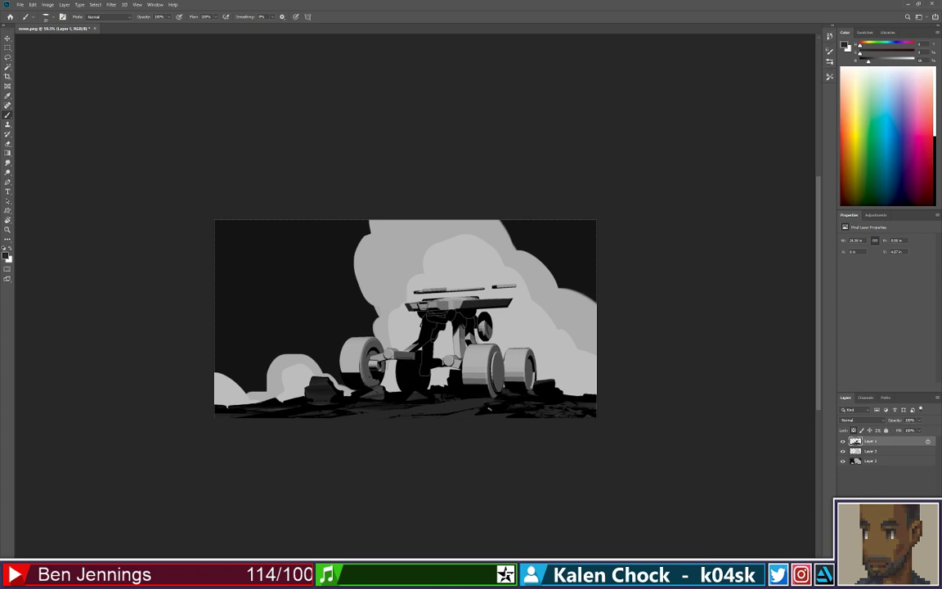
pyautogui.keyDown('alt'); pyautogui.click(492, 409); pyautogui.keyUp('alt')
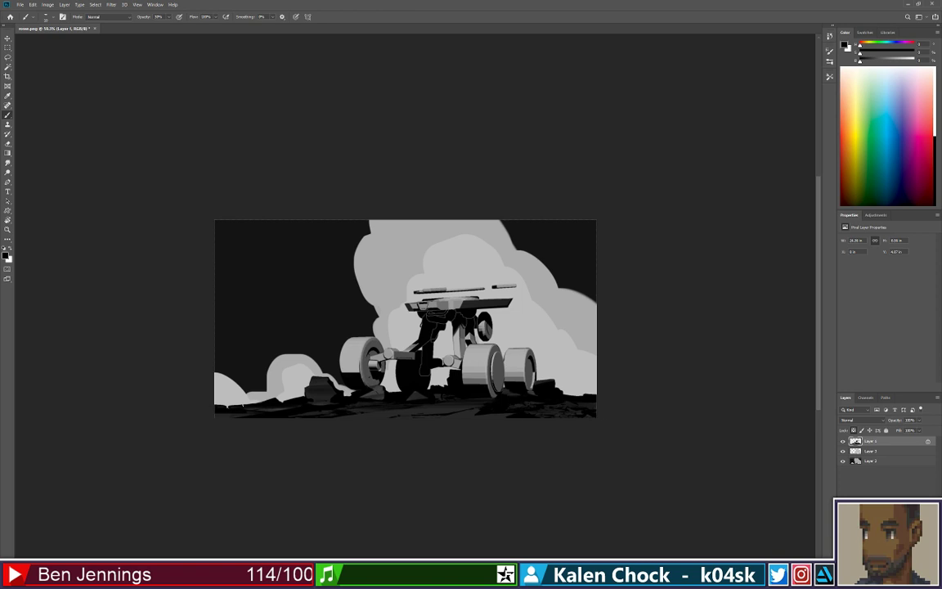
# - Save the layered document to the Desktop as a Photoshop PSD file with Maximize Compatibility enabled
pyautogui.press('z')
pyautogui.click(293, 391)
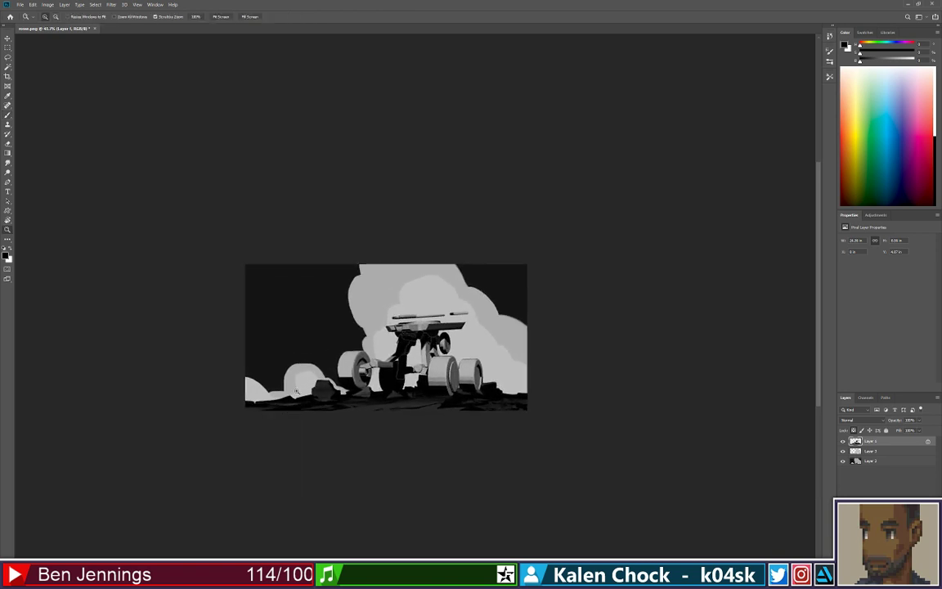
pyautogui.hotkey('ctrl', 'shift', 's')
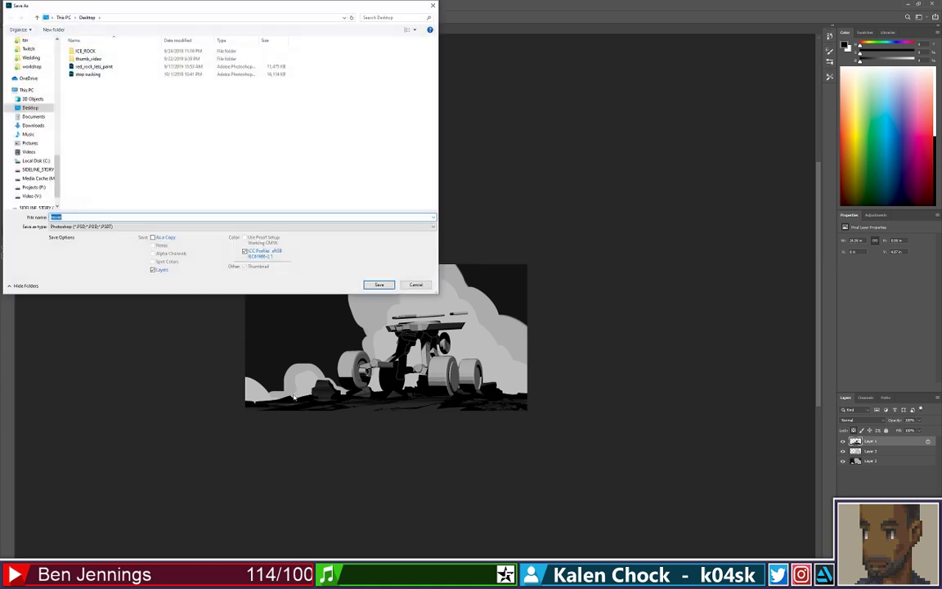
pyautogui.click(374, 285)
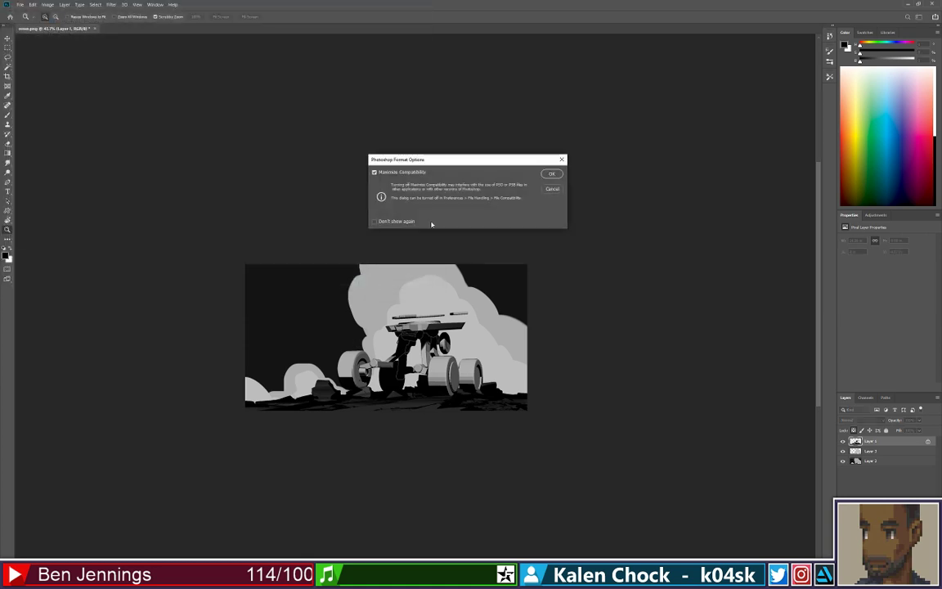
pyautogui.click(551, 173)
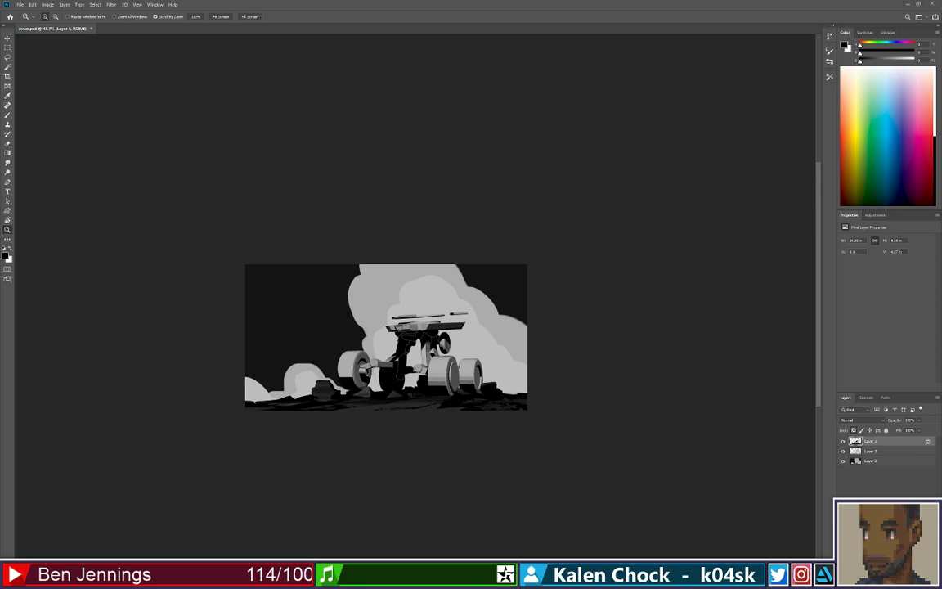
pyautogui.press('b')
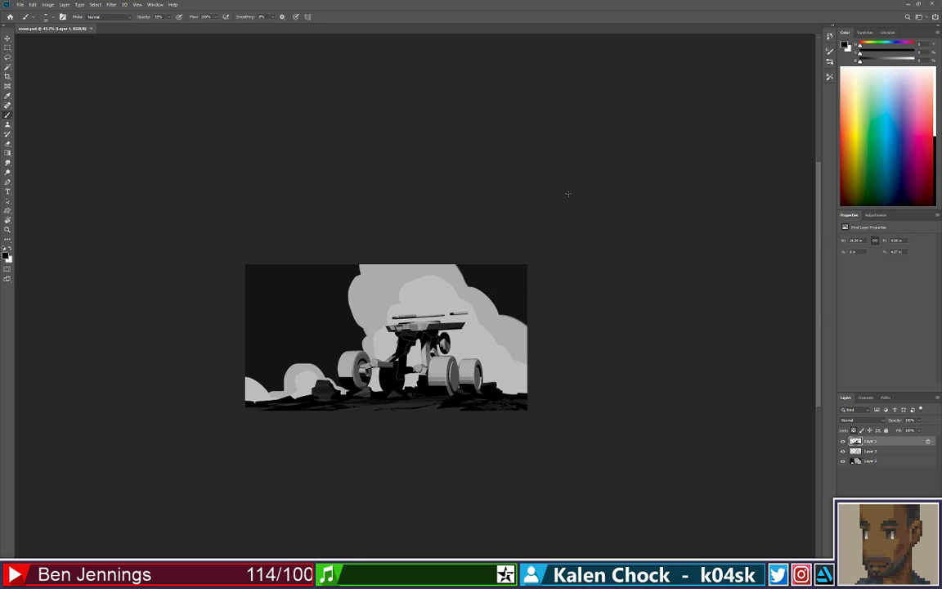
pyautogui.press('z')
pyautogui.click(511, 324)
pyautogui.click(513, 318)
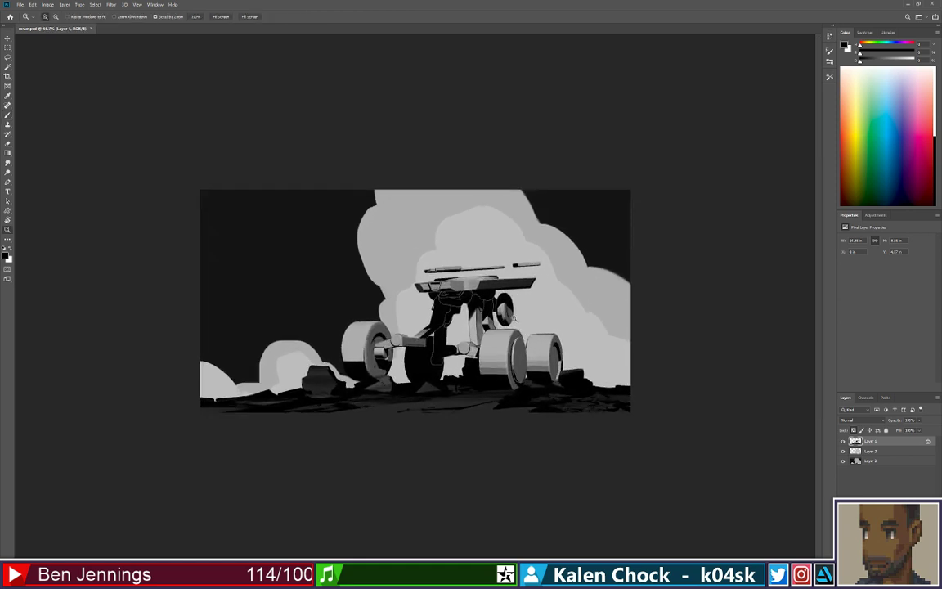
pyautogui.hotkey('ctrl', '+')
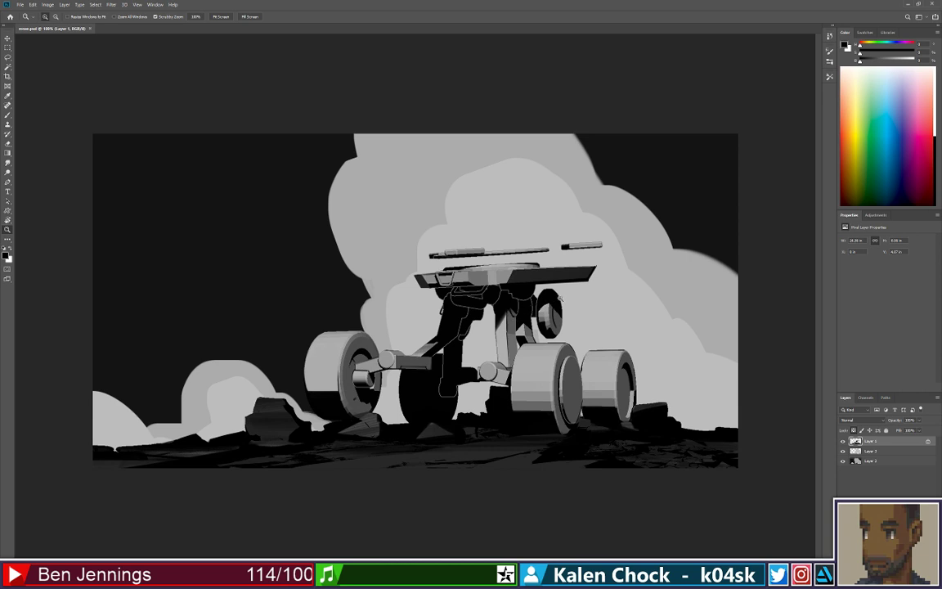